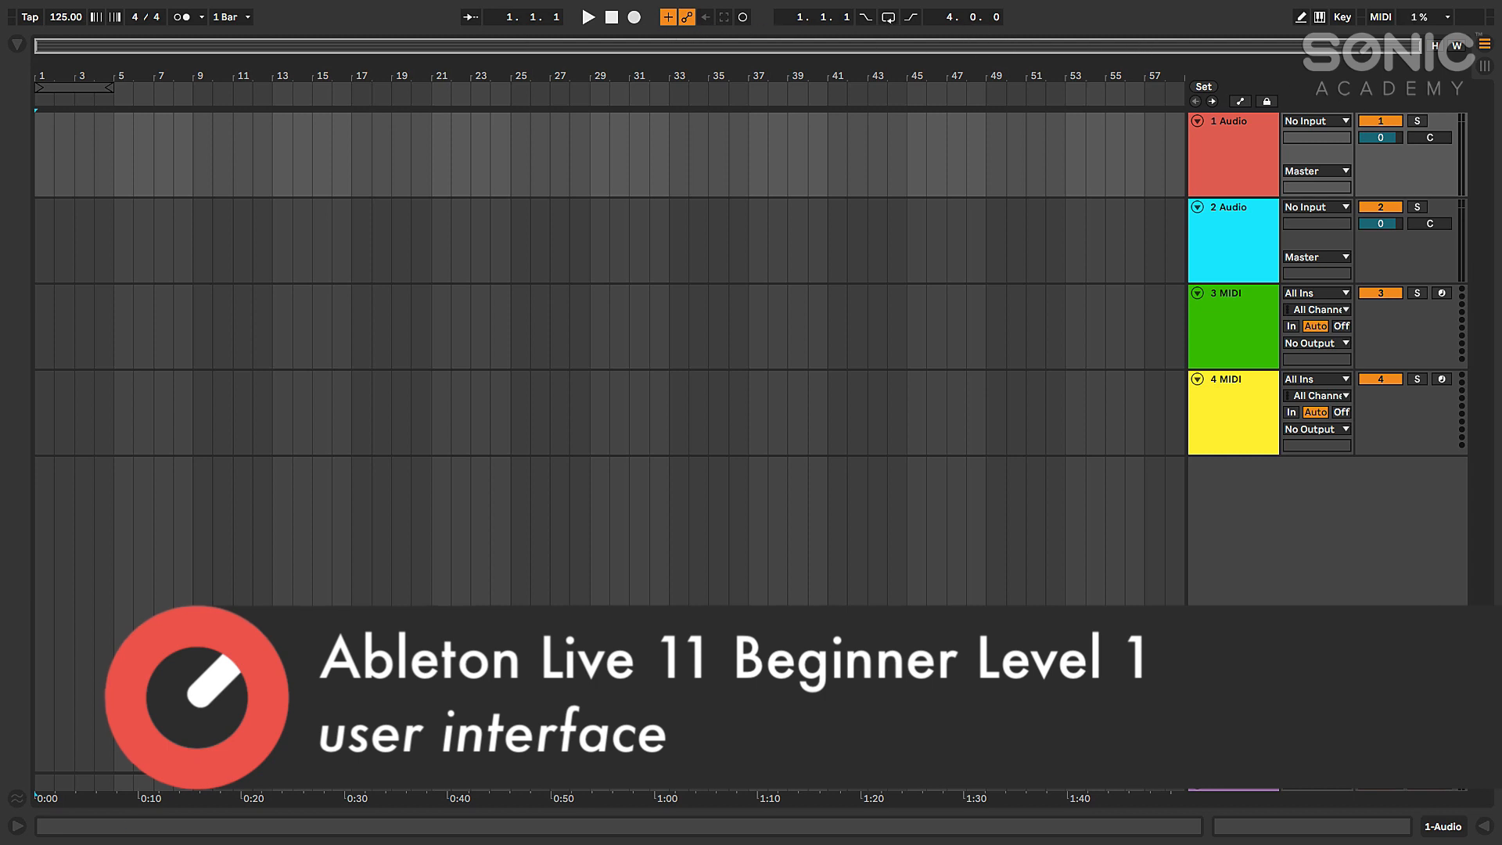
{"action": "left_click", "coordinate": [15, 44]}
{"action": "left_click", "coordinate": [18, 44]}
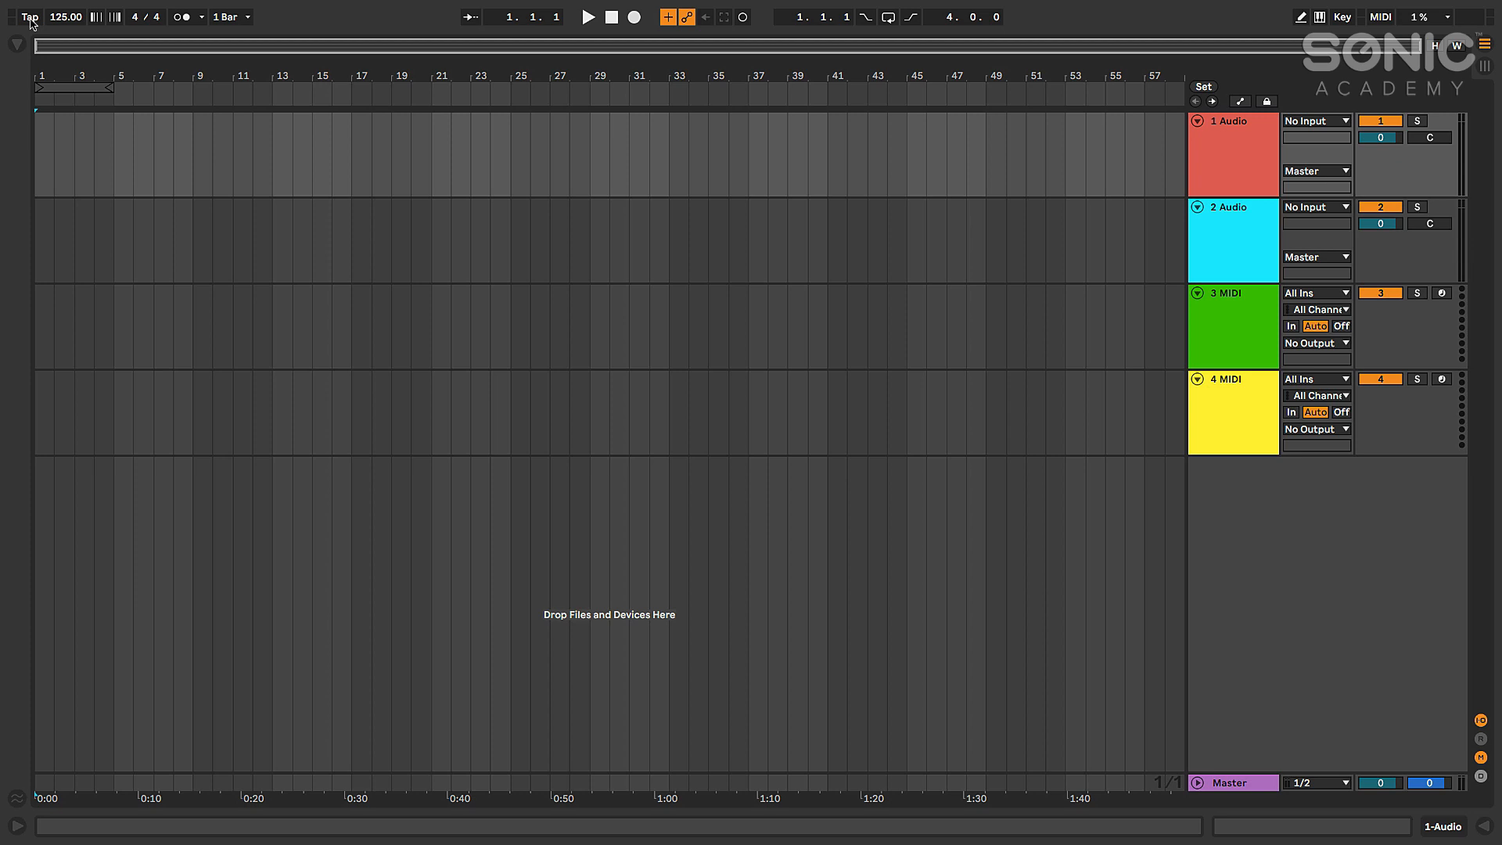
- Open the Preferences, show the Link toggle in the control bar and hide it again
{"action": "key", "text": "super+comma"}
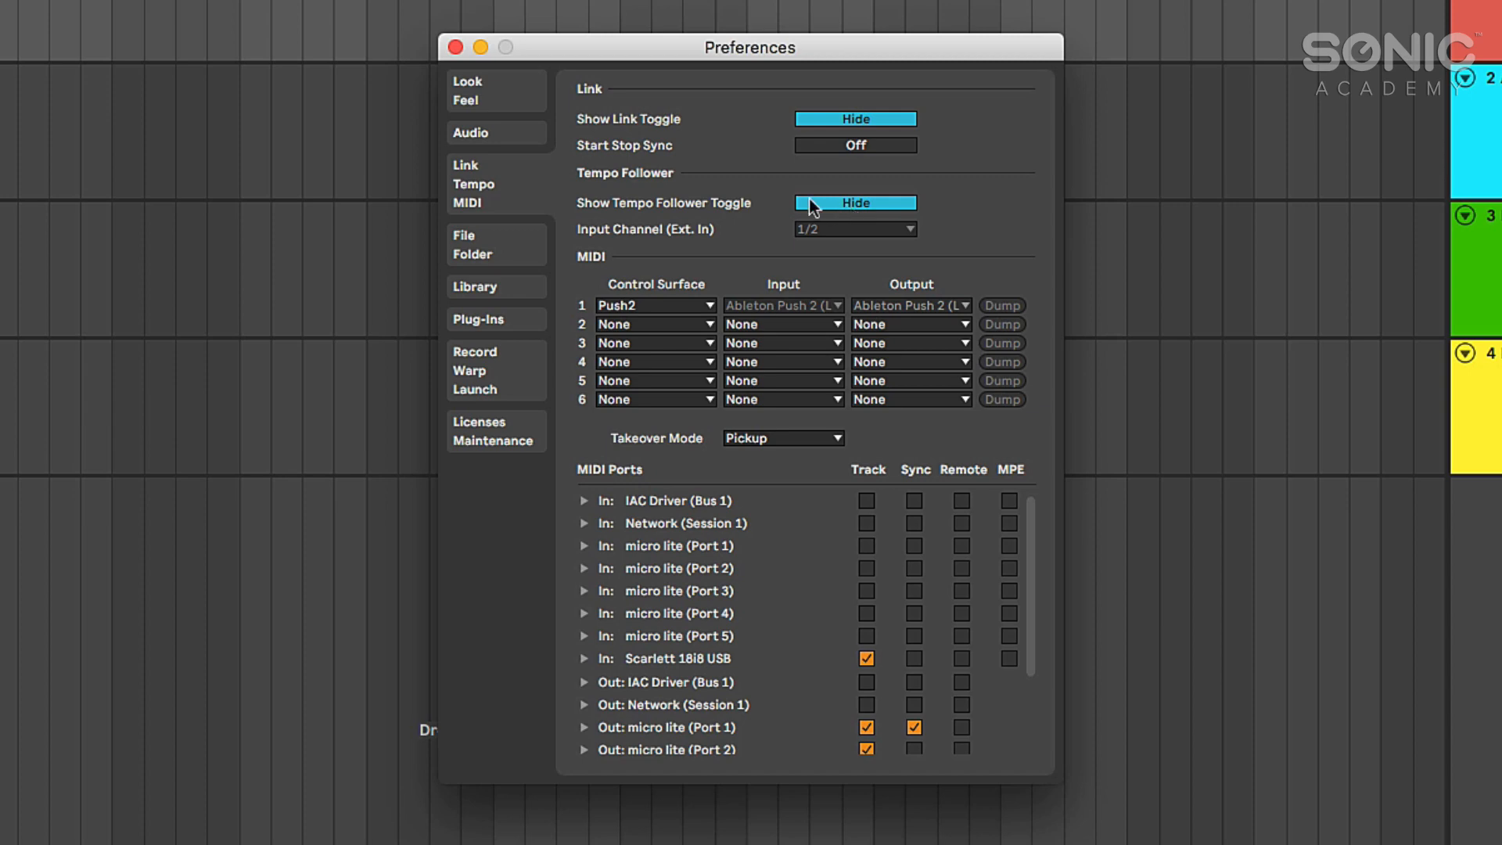
{"action": "left_click", "coordinate": [810, 118]}
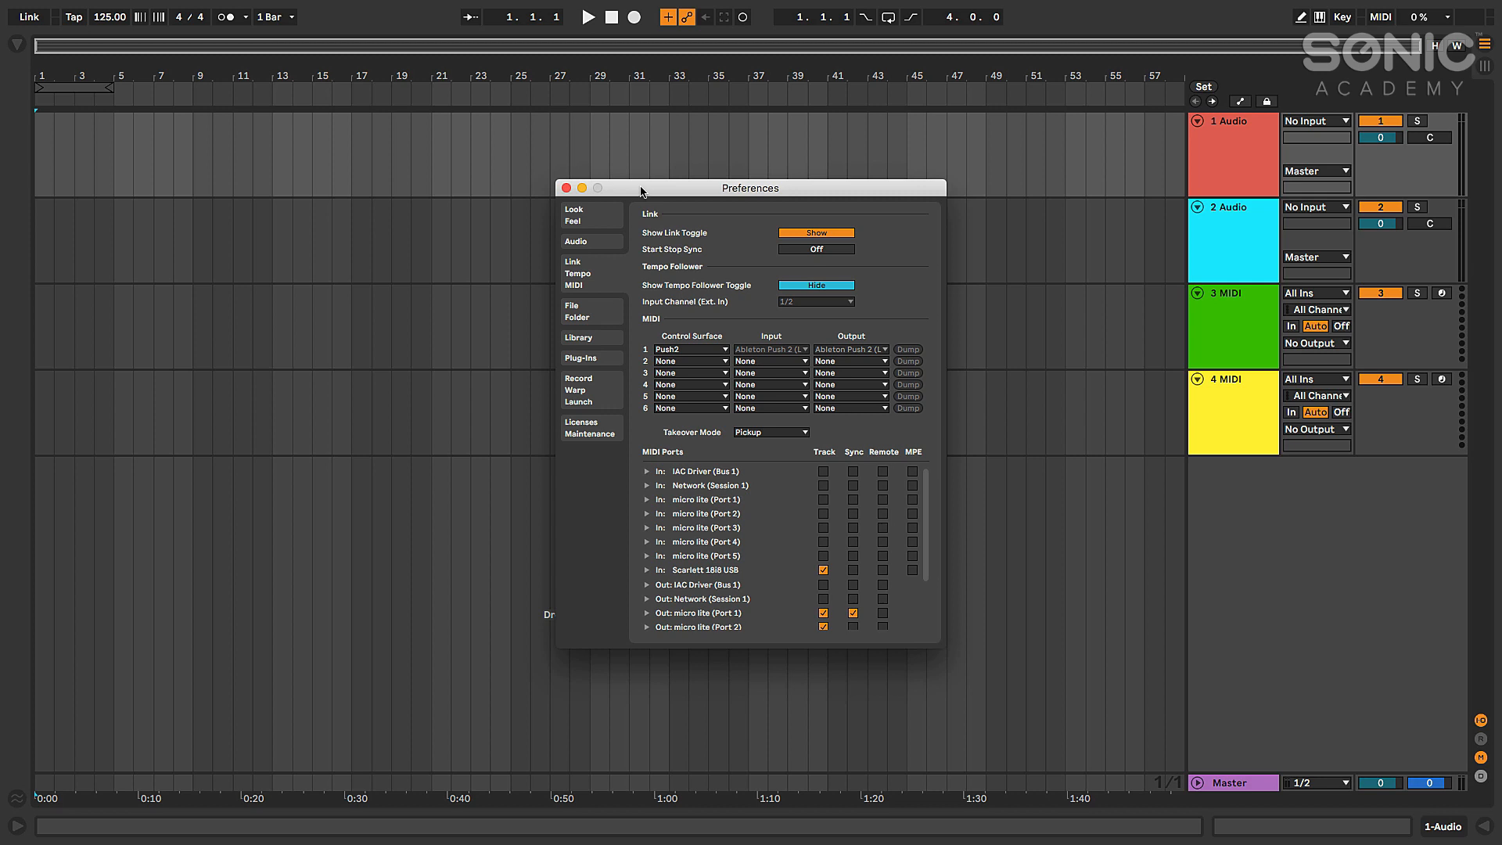
{"action": "left_click", "coordinate": [813, 233]}
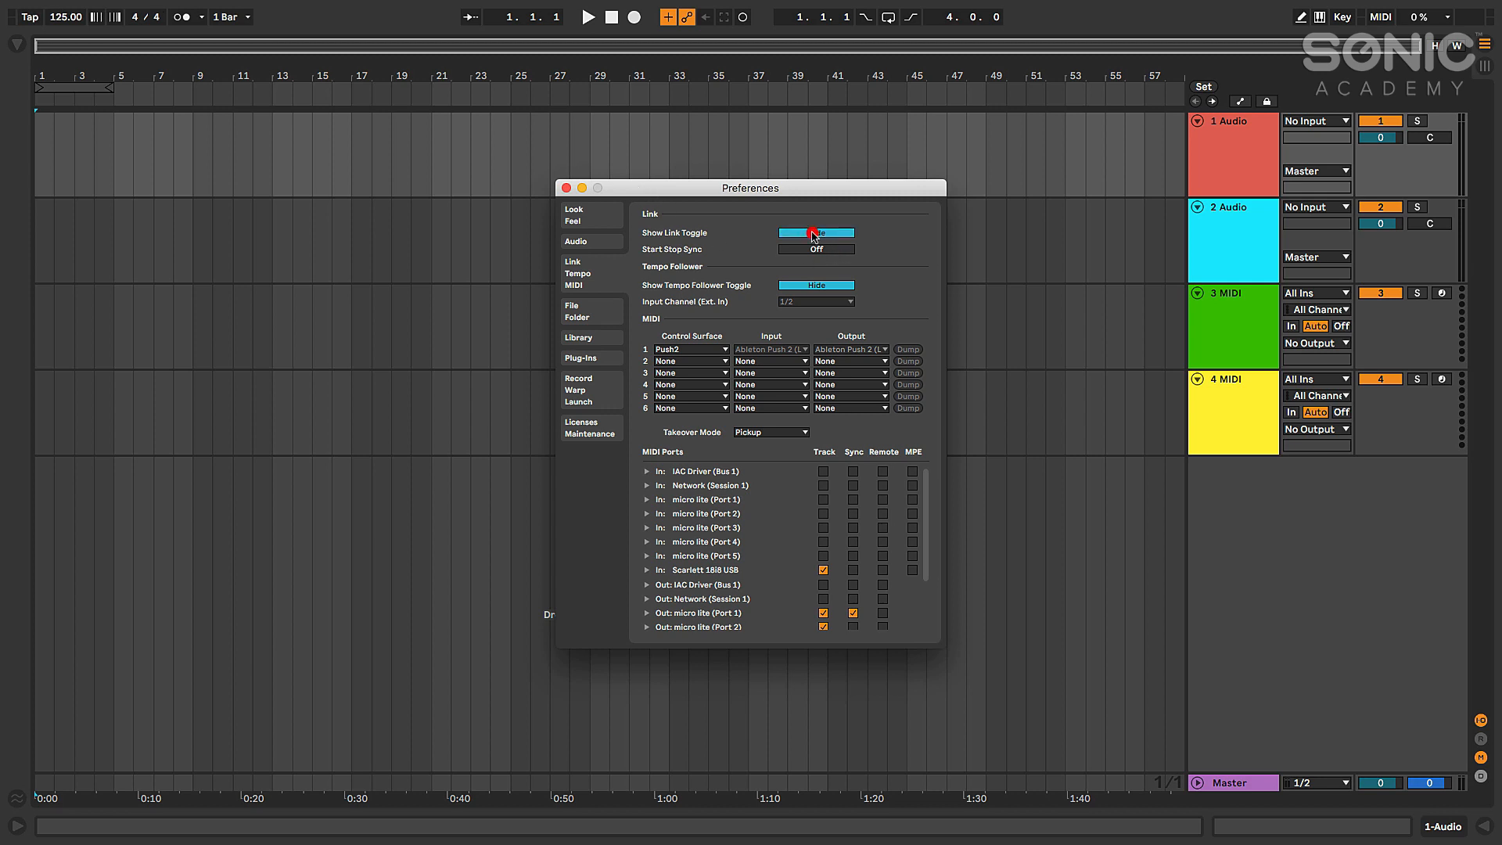
- Show the Tempo Follower toggle, check the audio device settings, then hide the toggle again and close the Preferences
{"action": "left_click", "coordinate": [808, 287]}
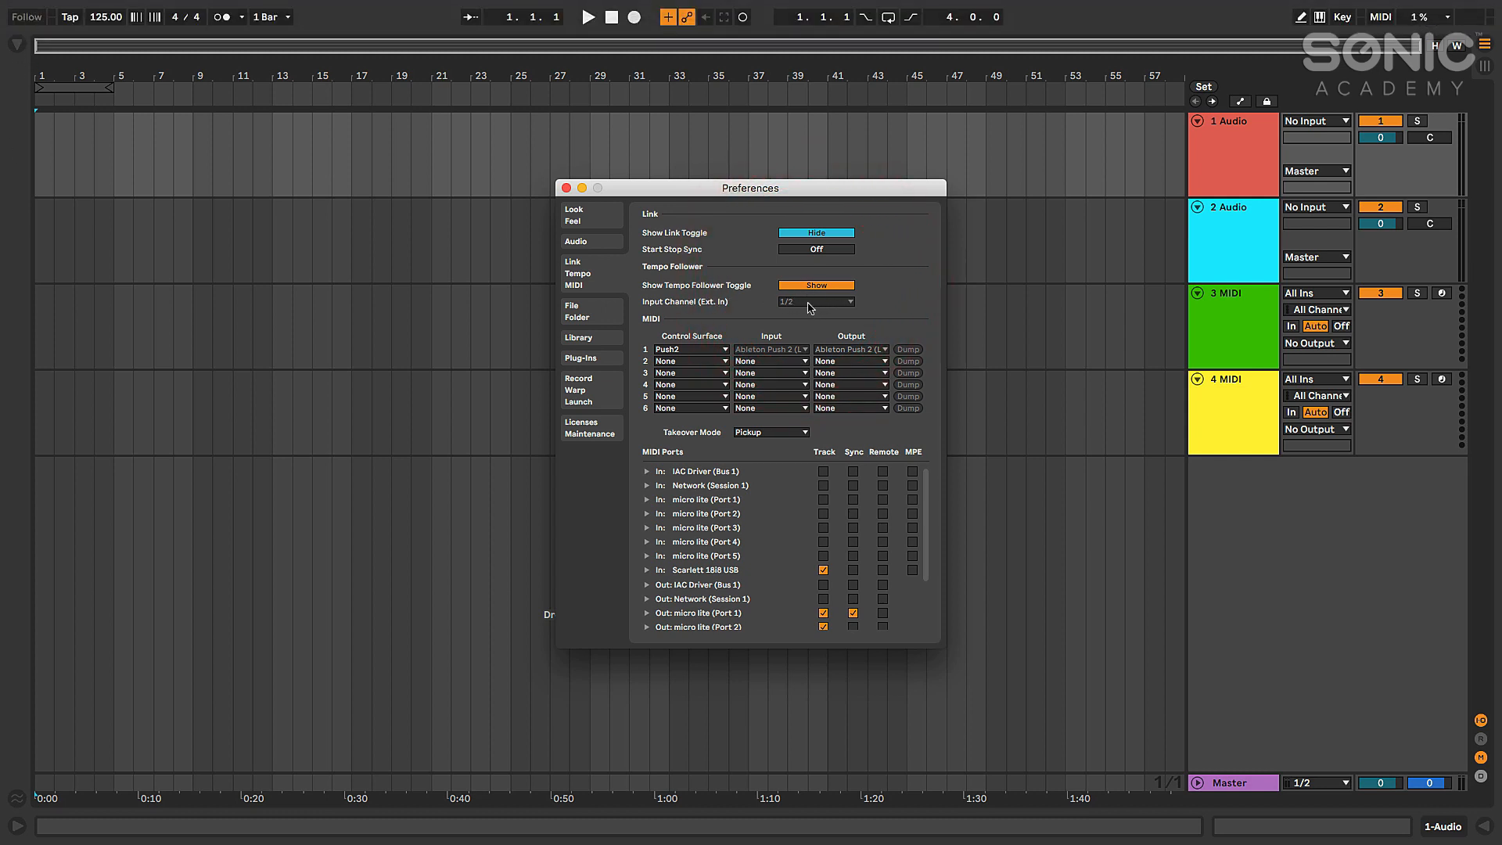
{"action": "left_click", "coordinate": [608, 243]}
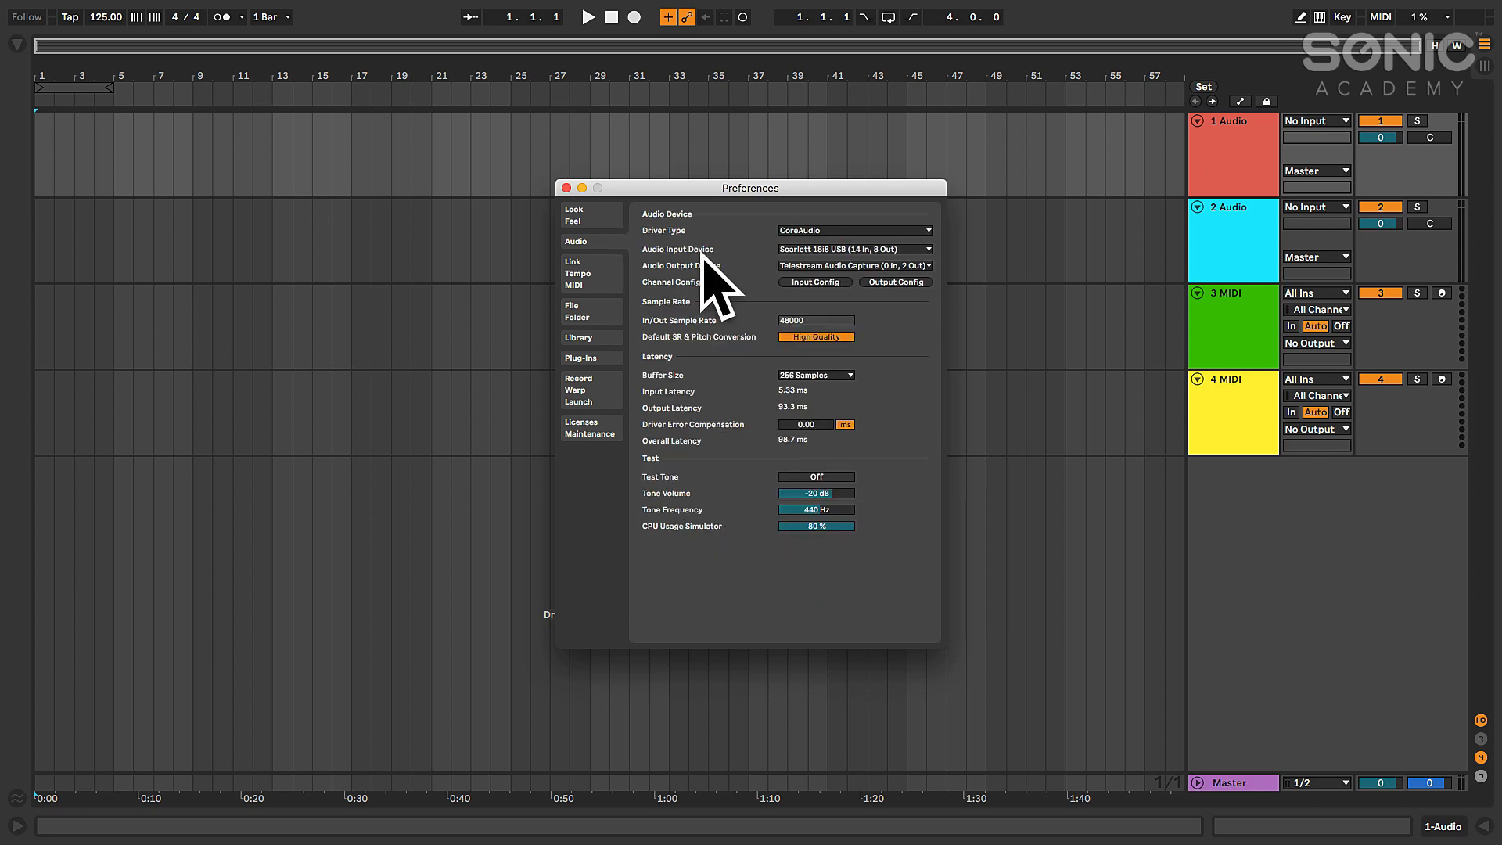
{"action": "left_click", "coordinate": [599, 277]}
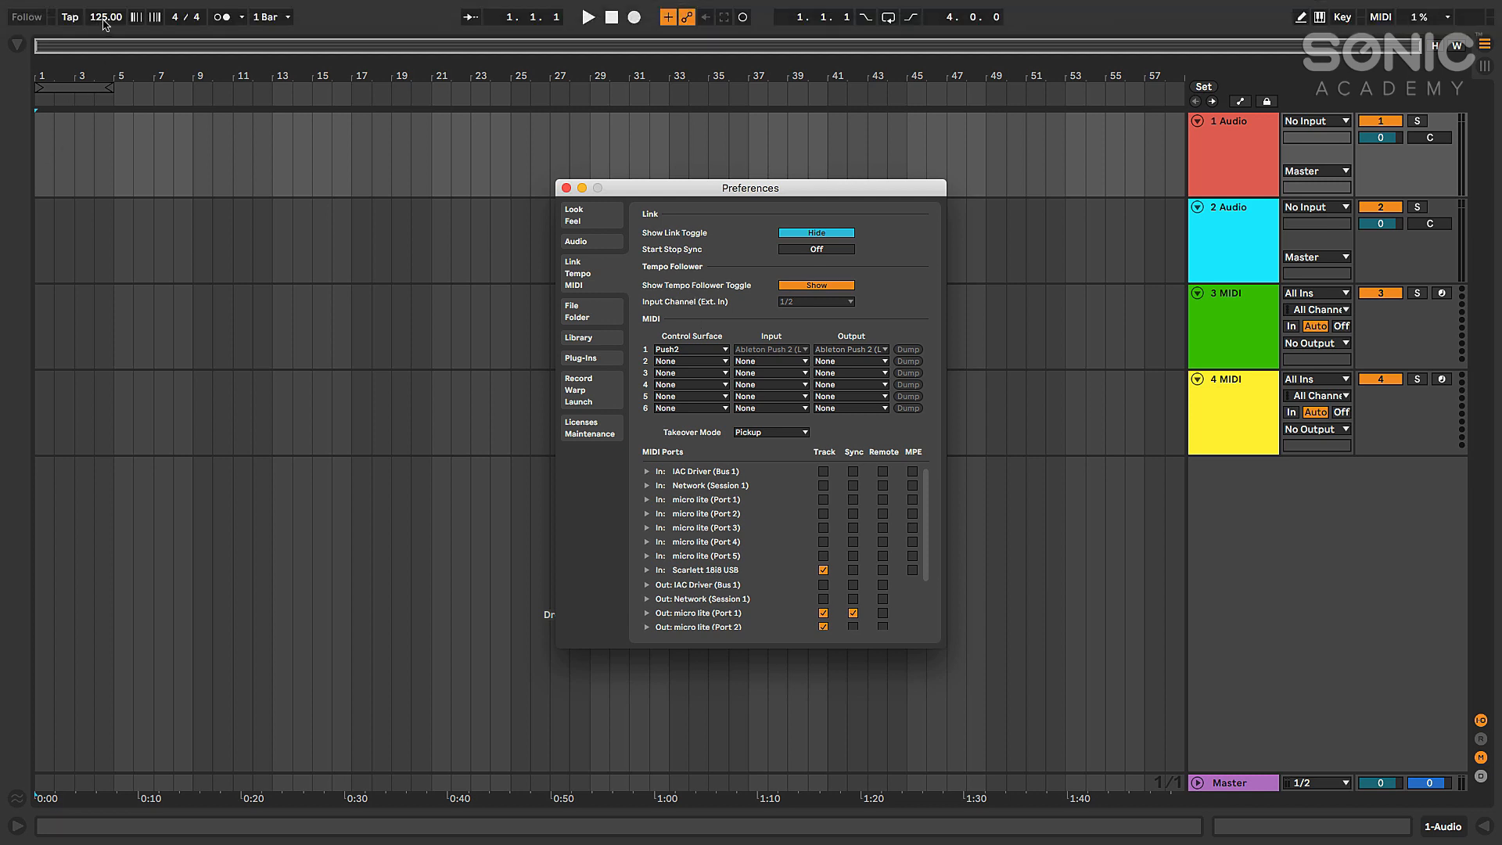
{"action": "left_click", "coordinate": [806, 286]}
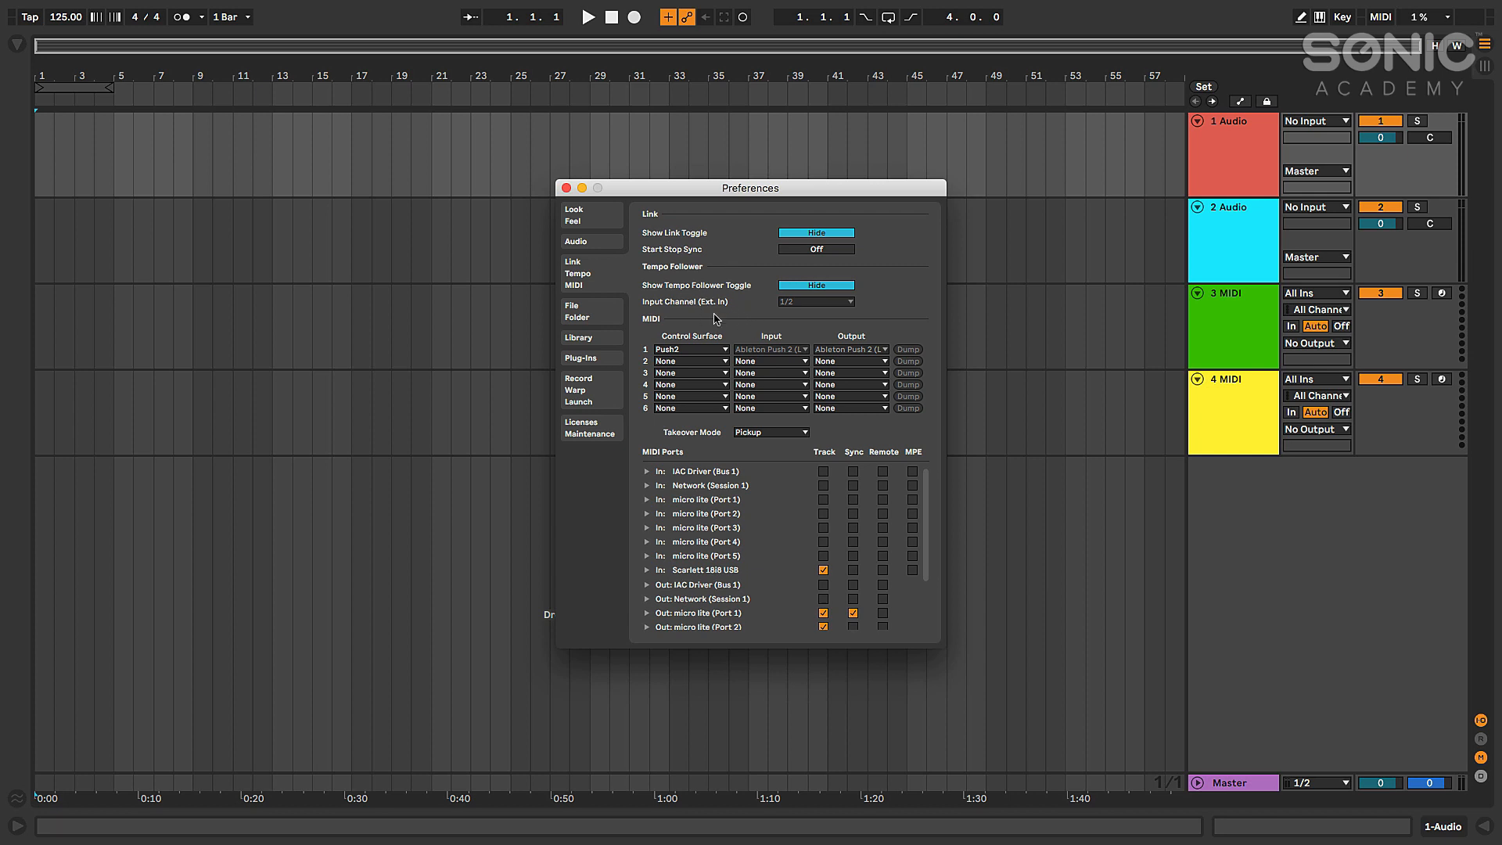
{"action": "left_click", "coordinate": [565, 188]}
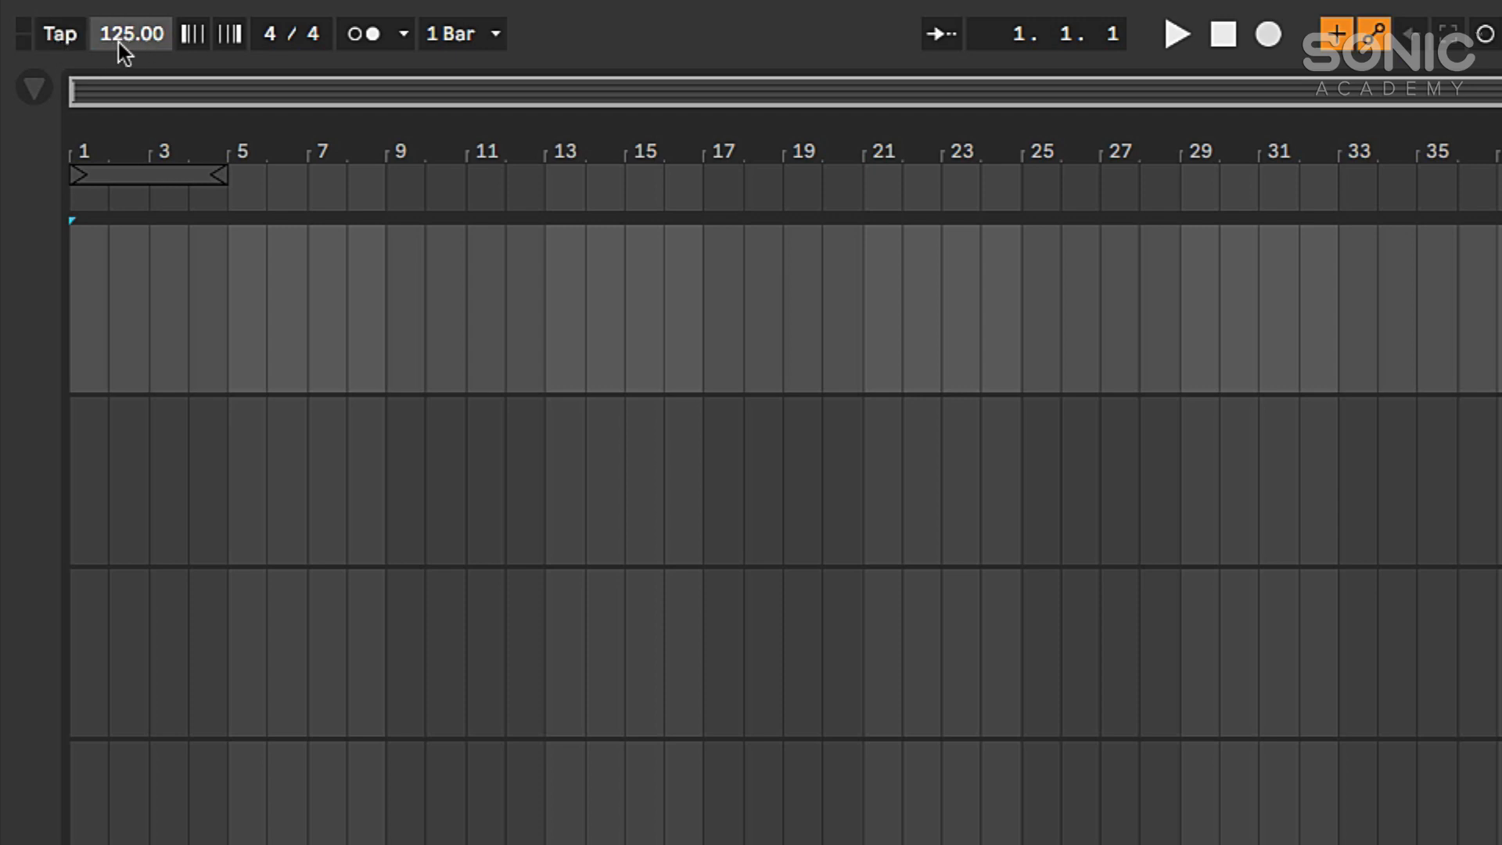
- Tap in a new song tempo, stop the playback it starts, and fine-tune the tempo to 107.00 BPM
{"action": "left_click", "coordinate": [59, 35]}
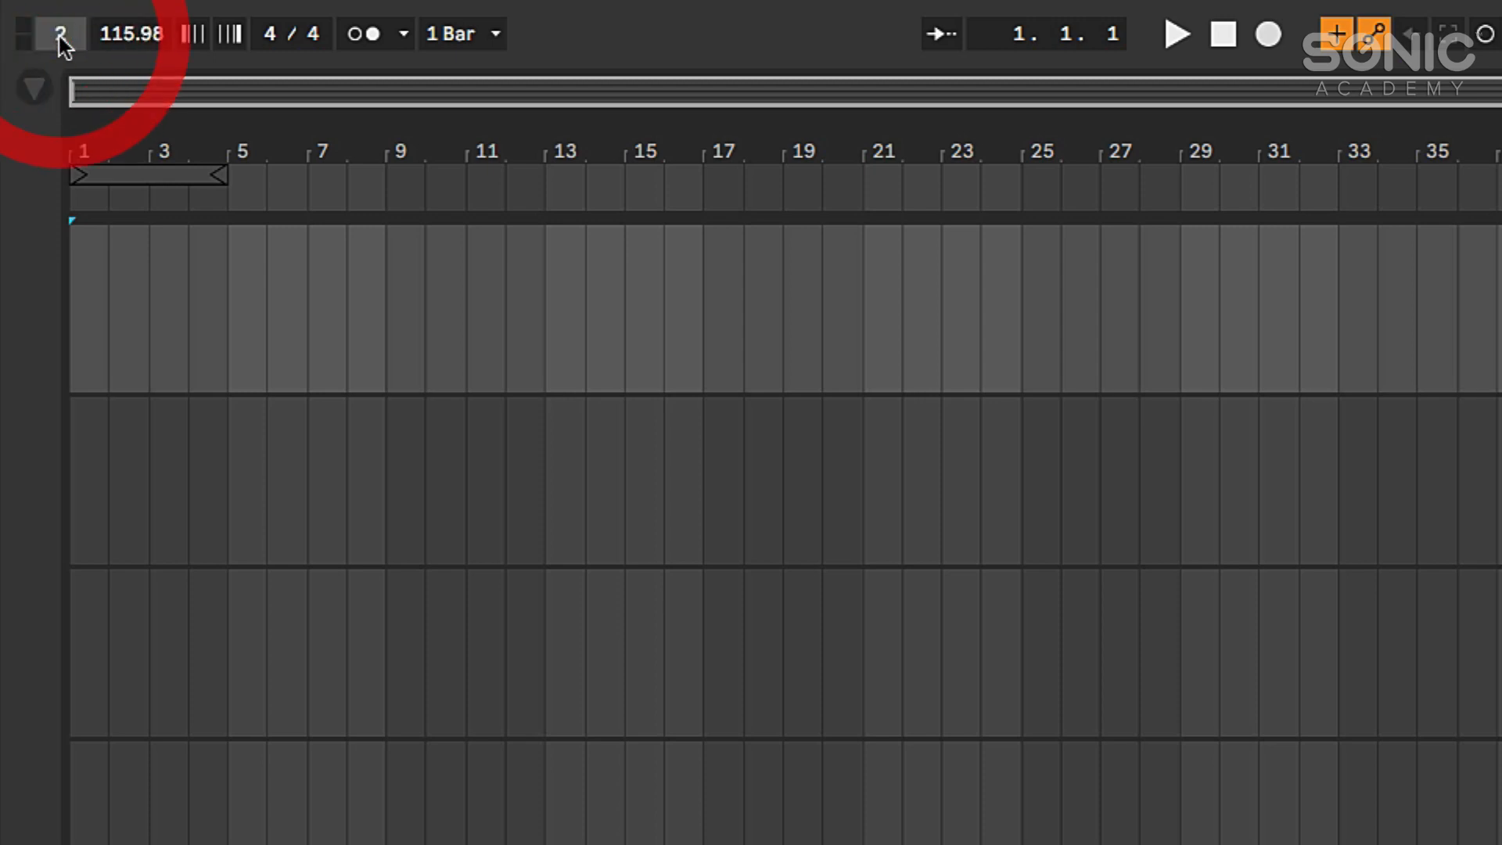
{"action": "left_click", "coordinate": [60, 35]}
{"action": "left_click", "coordinate": [59, 36]}
{"action": "left_click", "coordinate": [59, 35]}
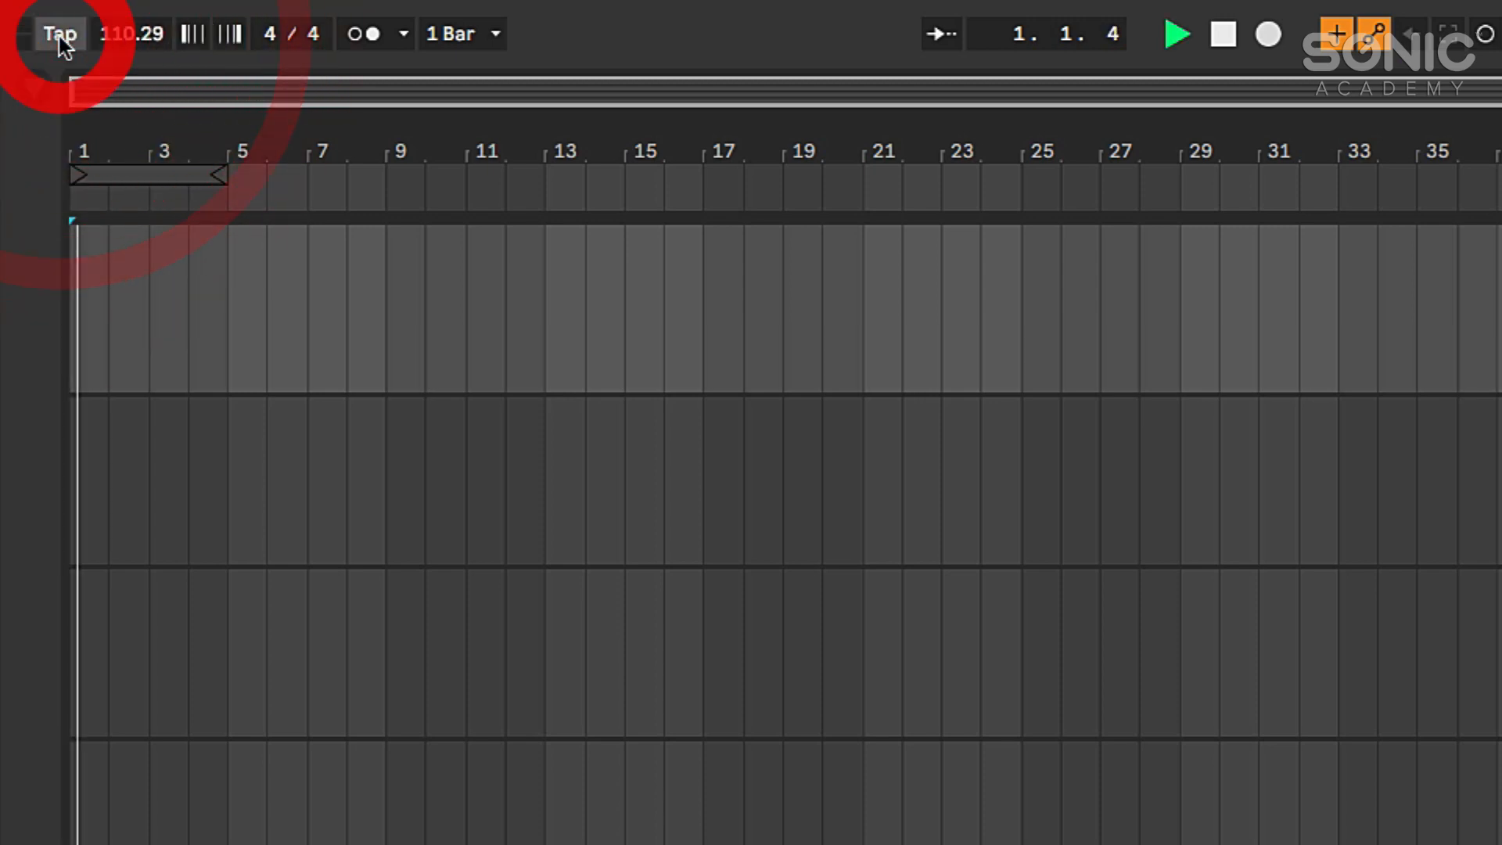
{"action": "left_click", "coordinate": [60, 35]}
{"action": "left_click", "coordinate": [60, 36]}
{"action": "left_click", "coordinate": [60, 35]}
{"action": "left_click", "coordinate": [60, 35]}
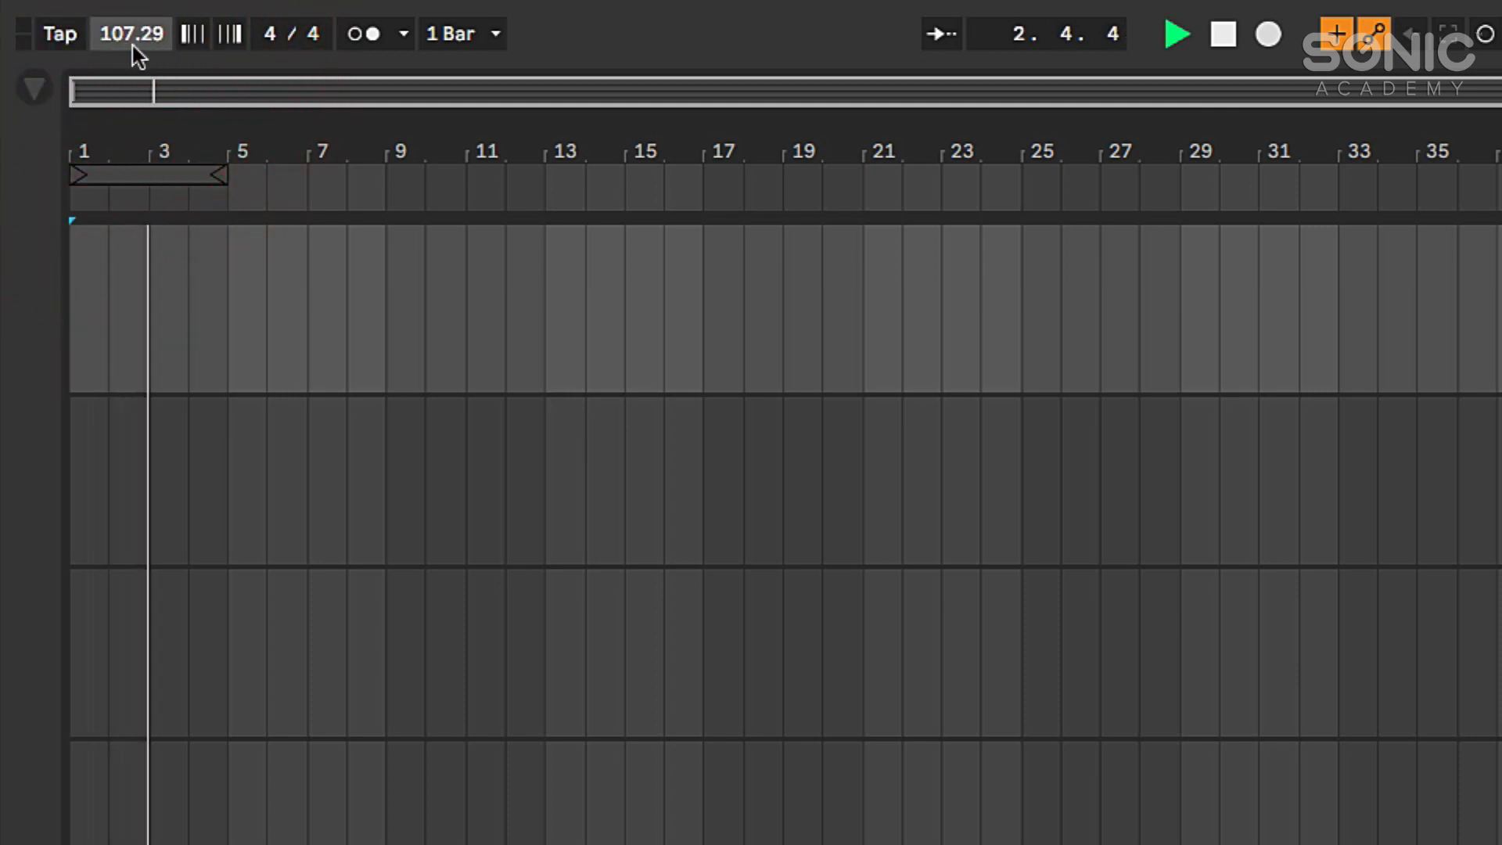
{"action": "key", "text": "space"}
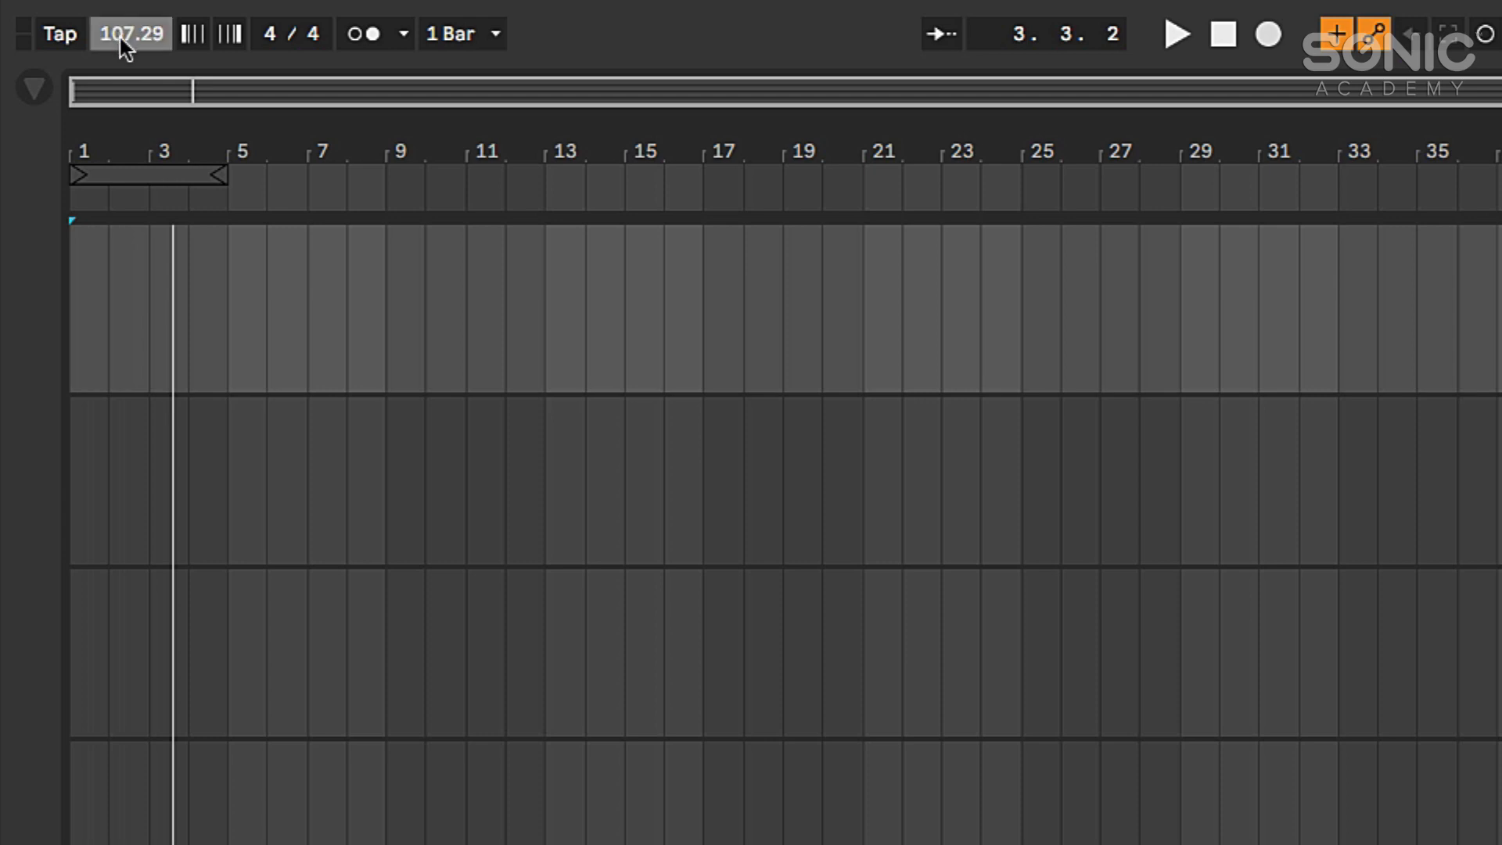
{"action": "mouse_move", "coordinate": [132, 34]}
{"action": "left_mouse_down"}
{"action": "mouse_move", "coordinate": [131, 50]}
{"action": "mouse_move", "coordinate": [131, 27]}
{"action": "left_mouse_up"}
- Nudge the tempo down and up several times, and try adjusting the time signature numerator
{"action": "left_click", "coordinate": [190, 37]}
{"action": "left_click", "coordinate": [225, 38]}
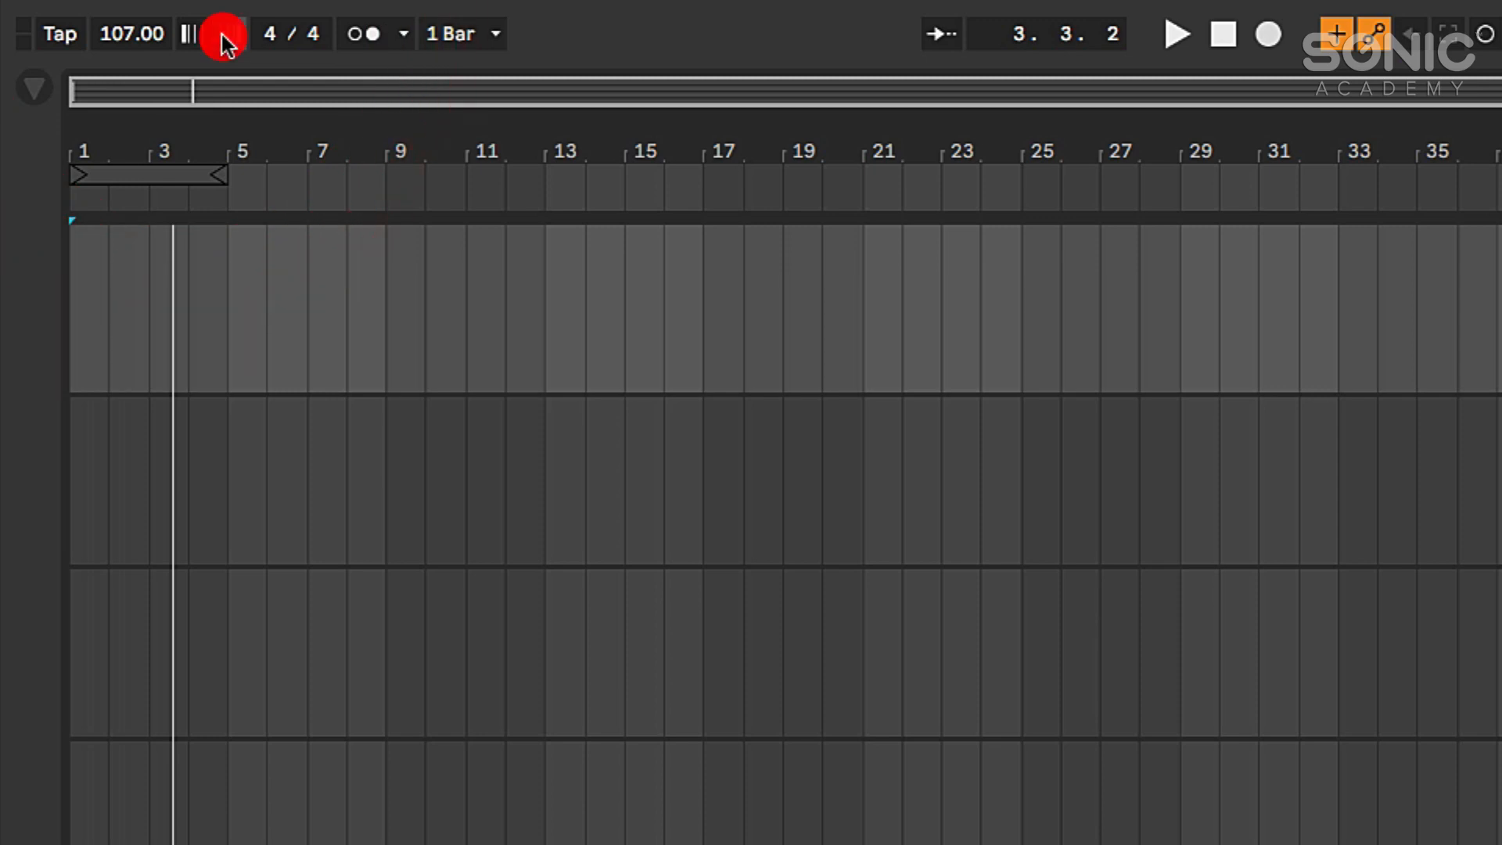
{"action": "left_click", "coordinate": [190, 37]}
{"action": "left_click", "coordinate": [226, 37]}
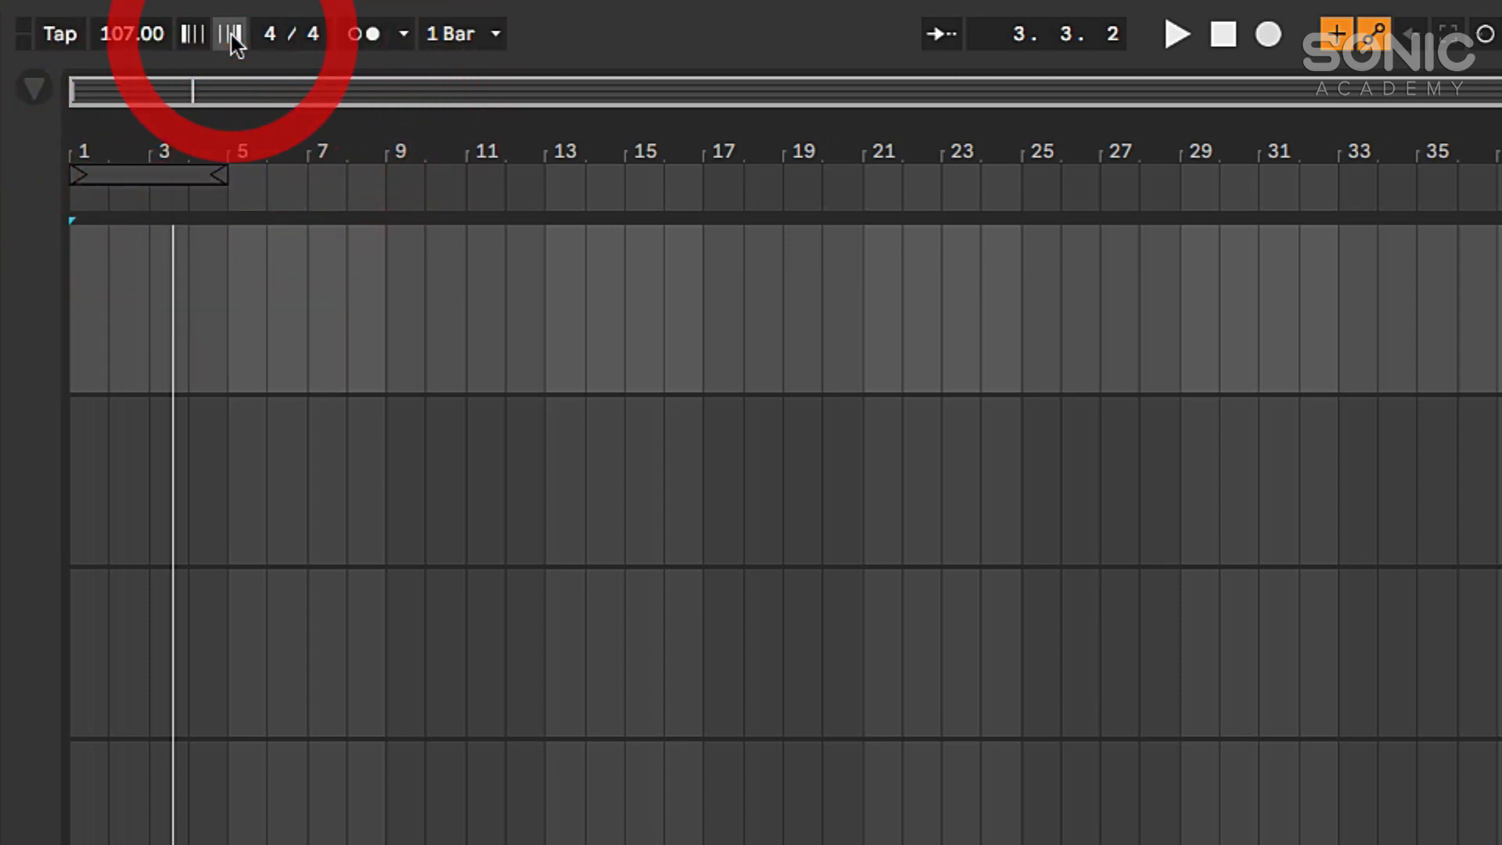
{"action": "left_click", "coordinate": [231, 34]}
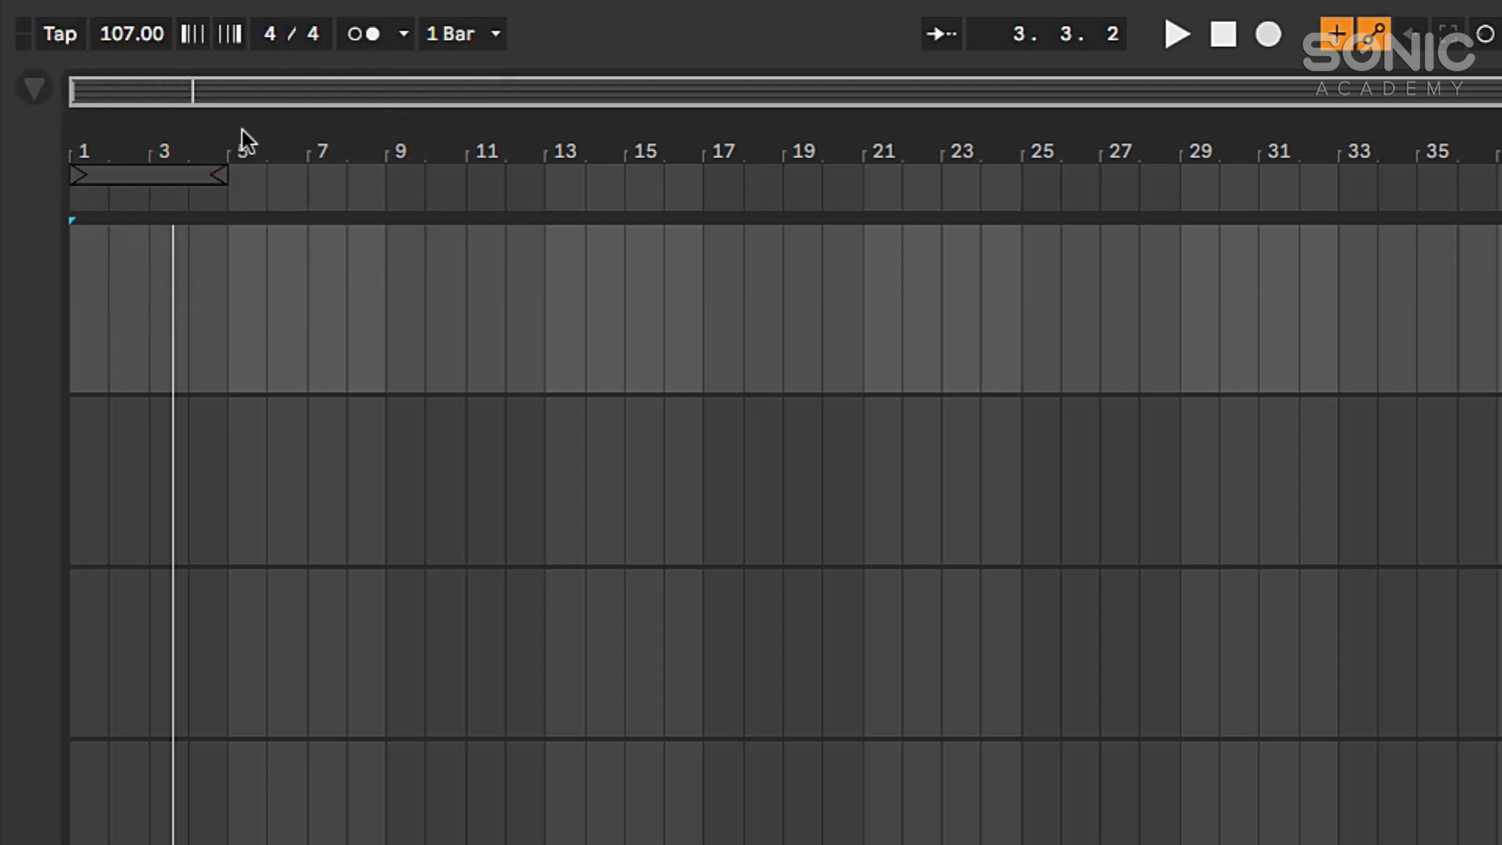
{"action": "left_click", "coordinate": [195, 43]}
{"action": "left_click", "coordinate": [228, 39]}
{"action": "left_click", "coordinate": [229, 36]}
{"action": "left_click", "coordinate": [200, 35]}
{"action": "mouse_move", "coordinate": [270, 39]}
{"action": "left_mouse_down"}
{"action": "mouse_move", "coordinate": [269, 57]}
{"action": "mouse_move", "coordinate": [280, 37]}
{"action": "left_mouse_up"}
- Turn on the metronome, return to the start of the arrangement, and play a few bars to hear it before stopping
{"action": "left_click", "coordinate": [366, 36]}
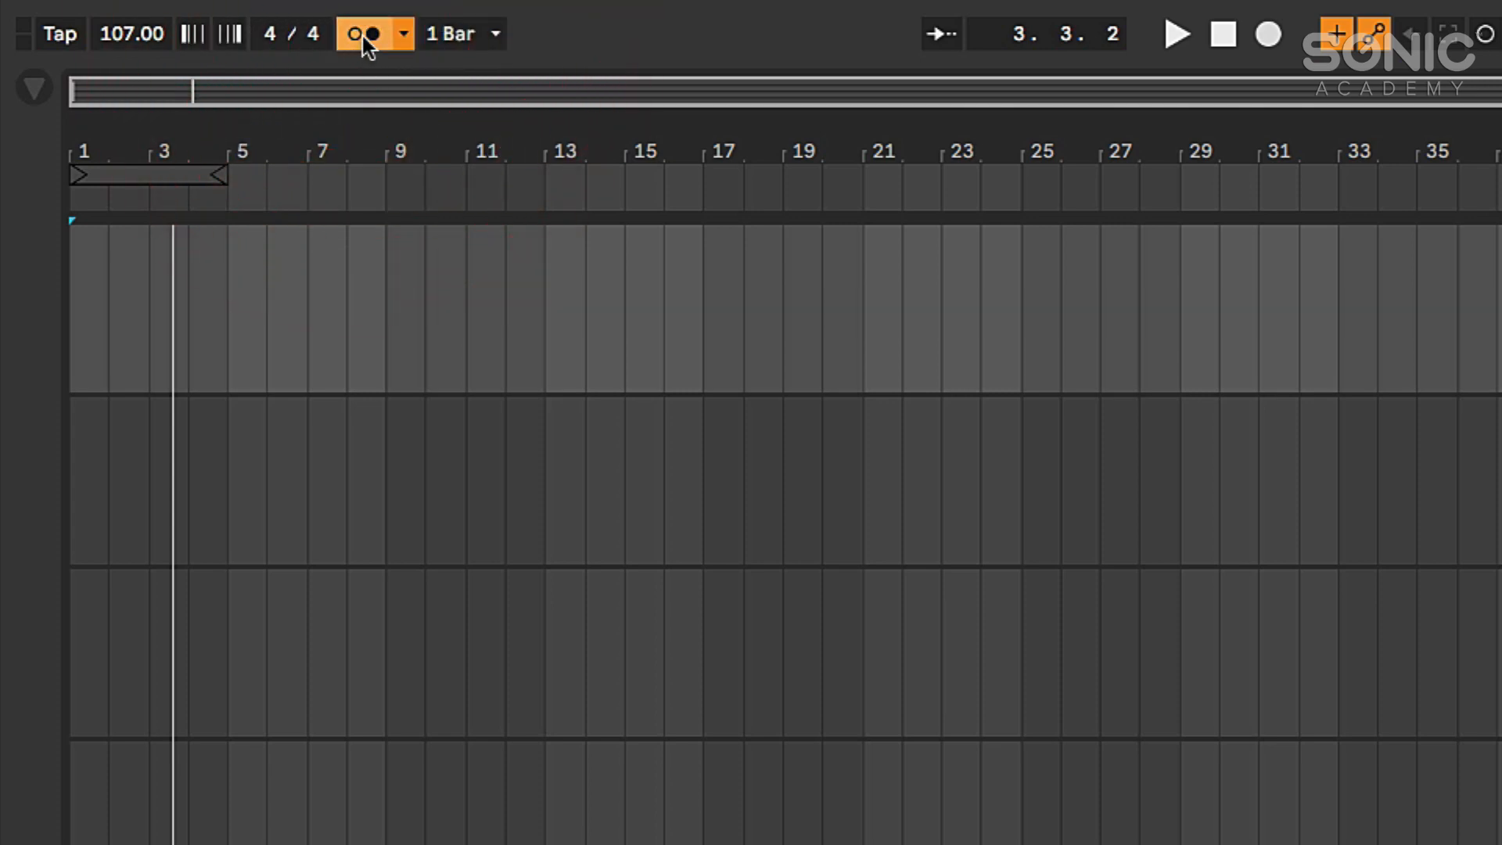
{"action": "left_click", "coordinate": [1222, 35]}
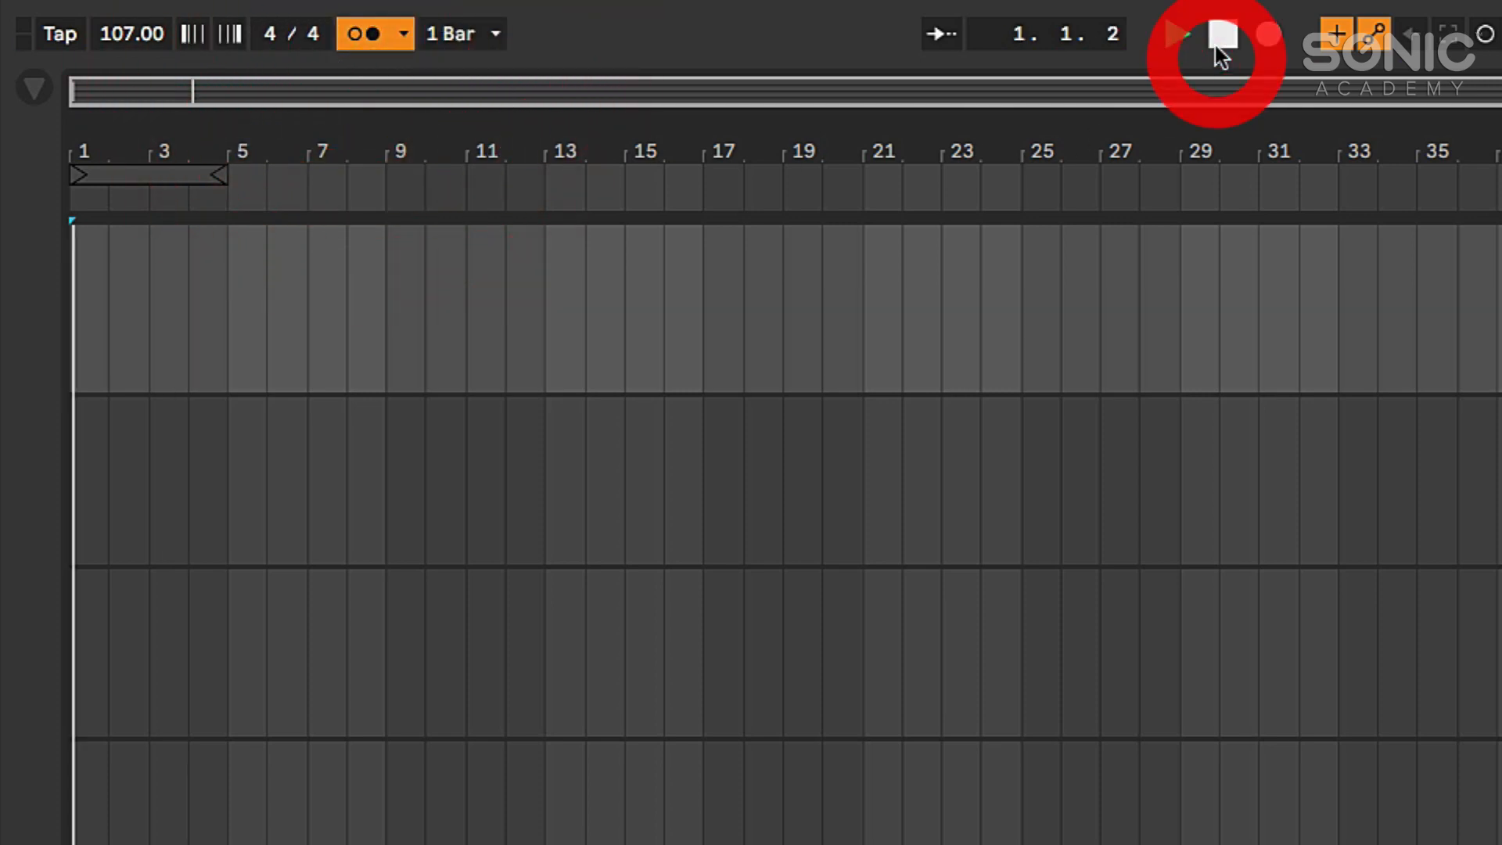
{"action": "left_click", "coordinate": [1178, 35]}
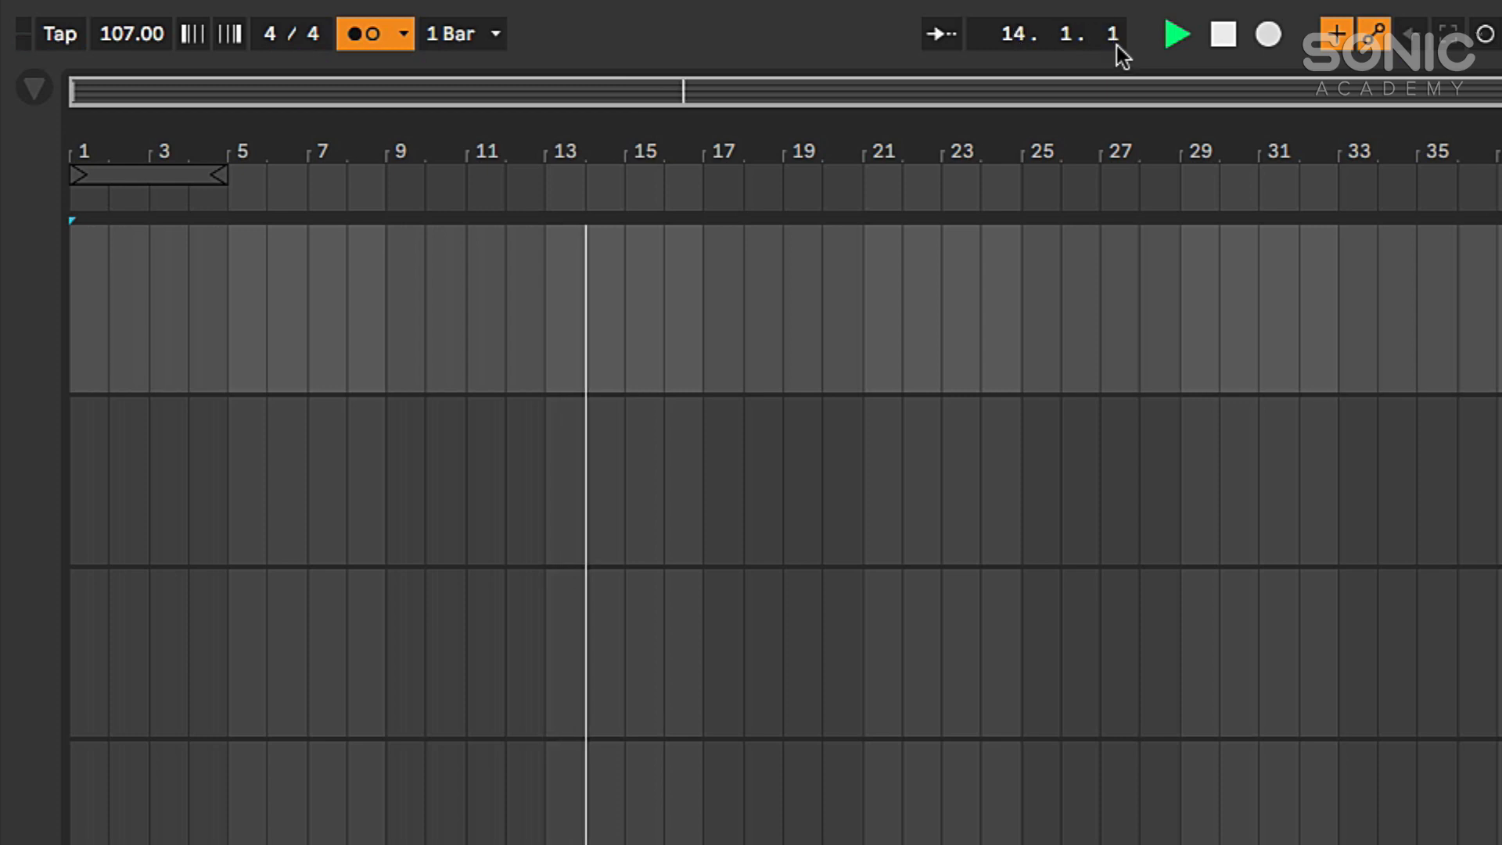
{"action": "left_click", "coordinate": [373, 33]}
{"action": "key", "text": "space"}
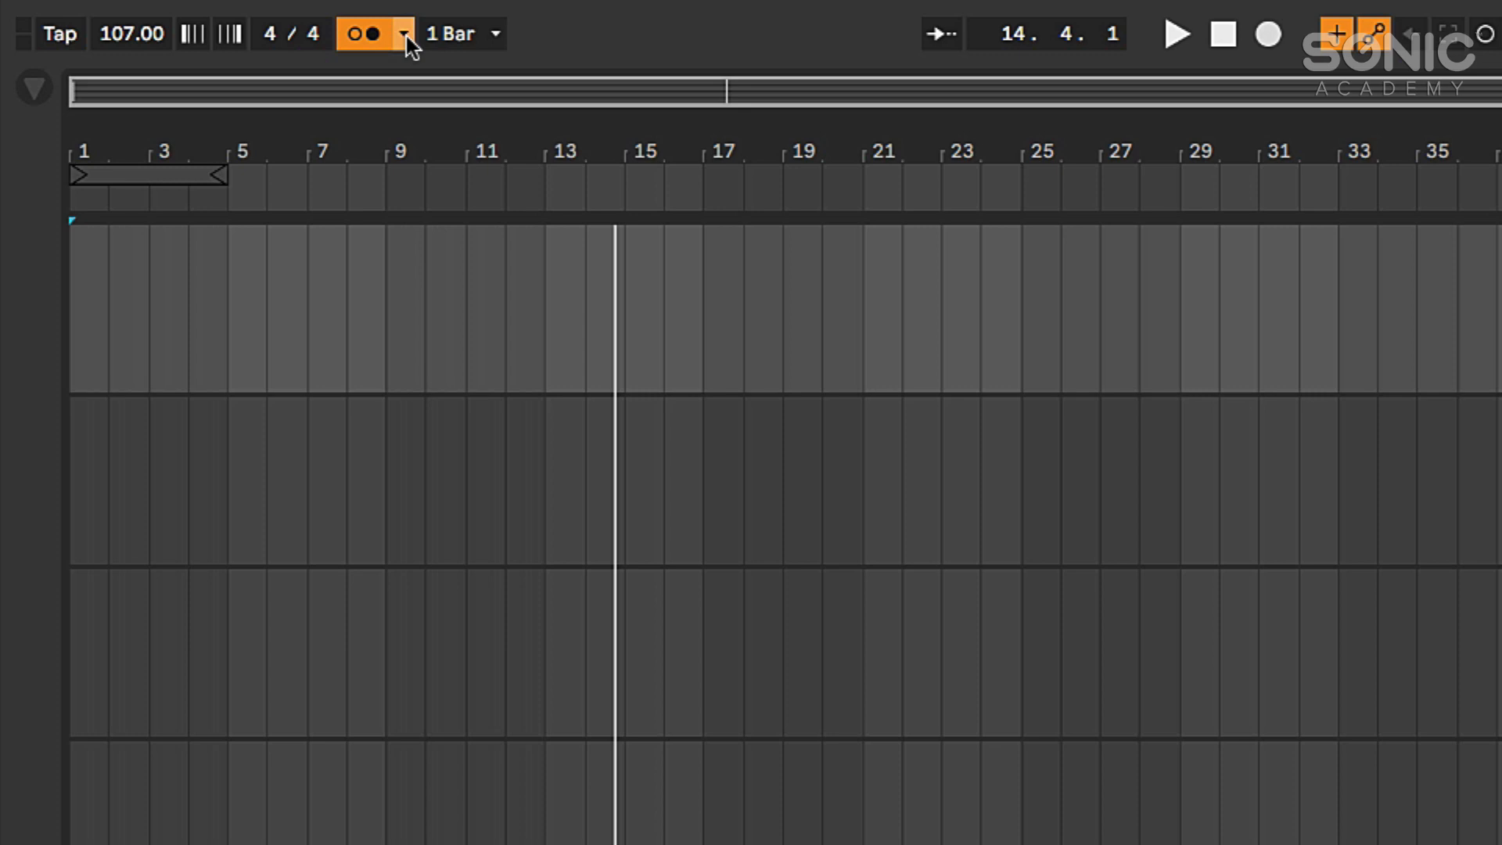
- Audition the Classic and Click metronome sounds during playback, then switch the sound back to Wood
{"action": "left_click", "coordinate": [405, 35]}
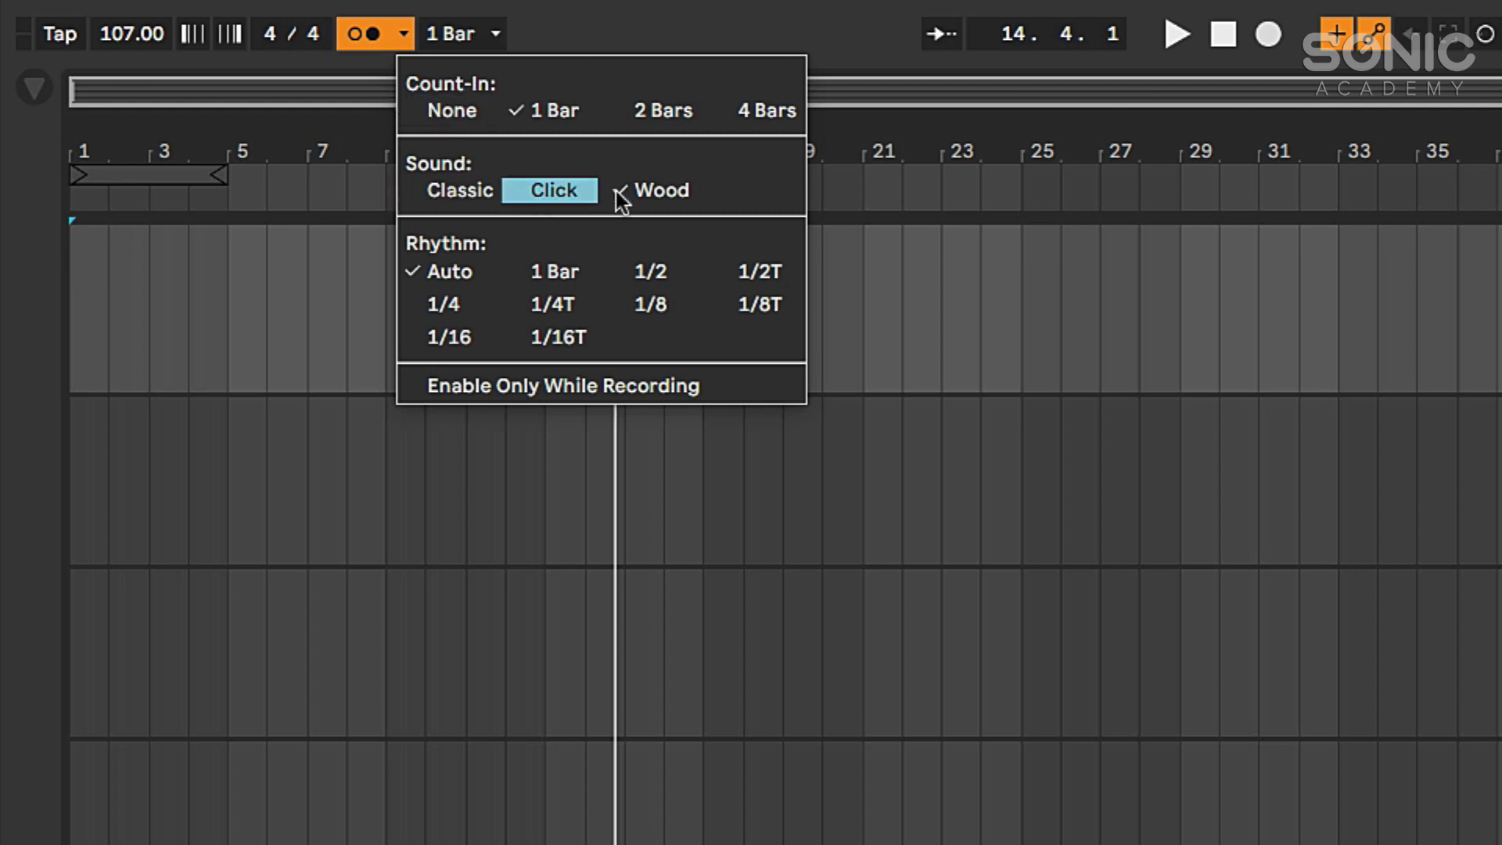
{"action": "left_click", "coordinate": [453, 201]}
{"action": "key", "text": "space"}
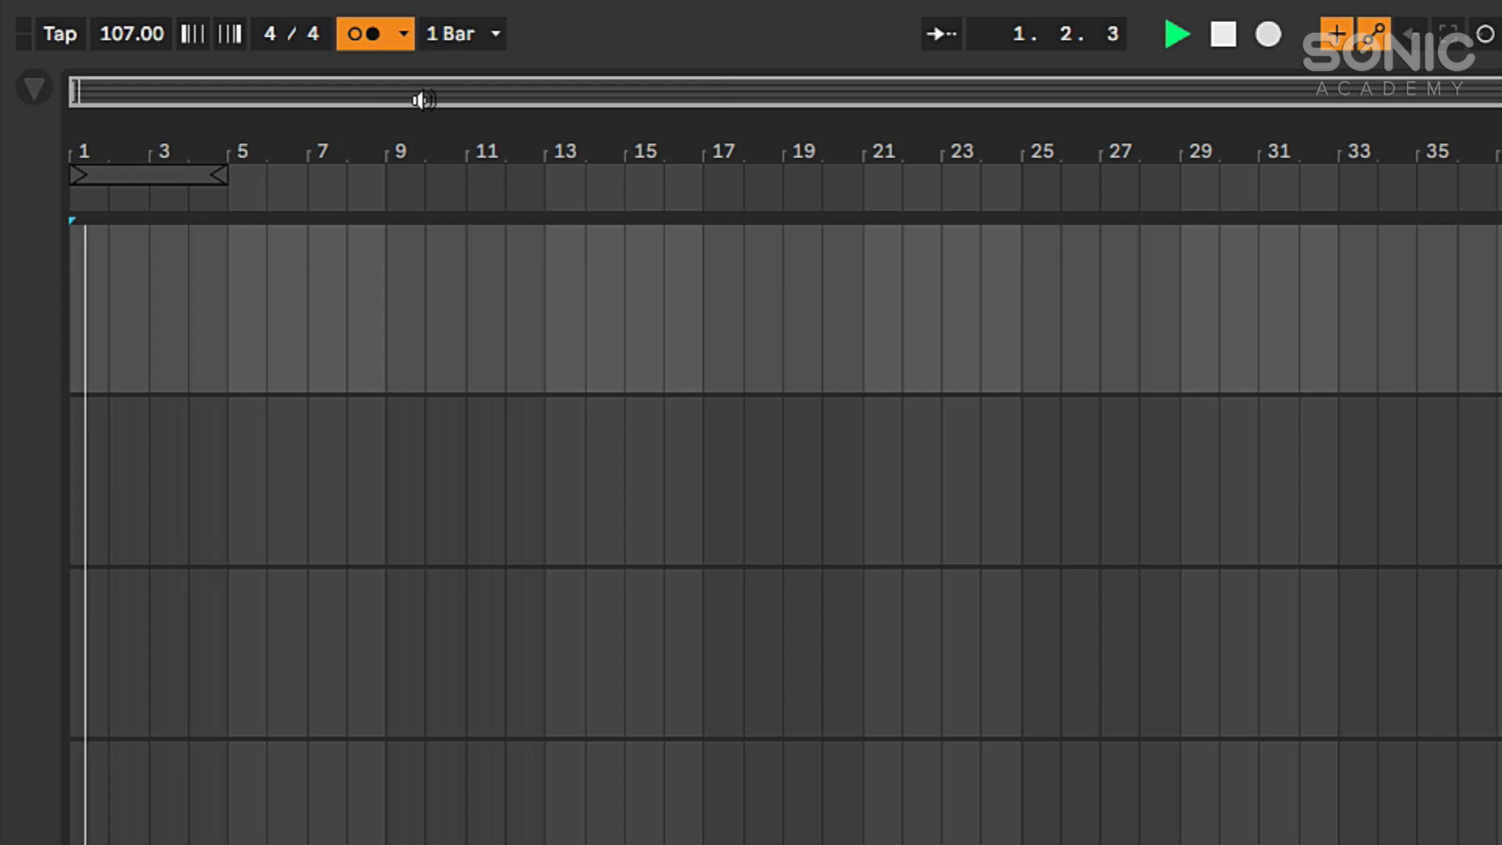
{"action": "left_click", "coordinate": [404, 33]}
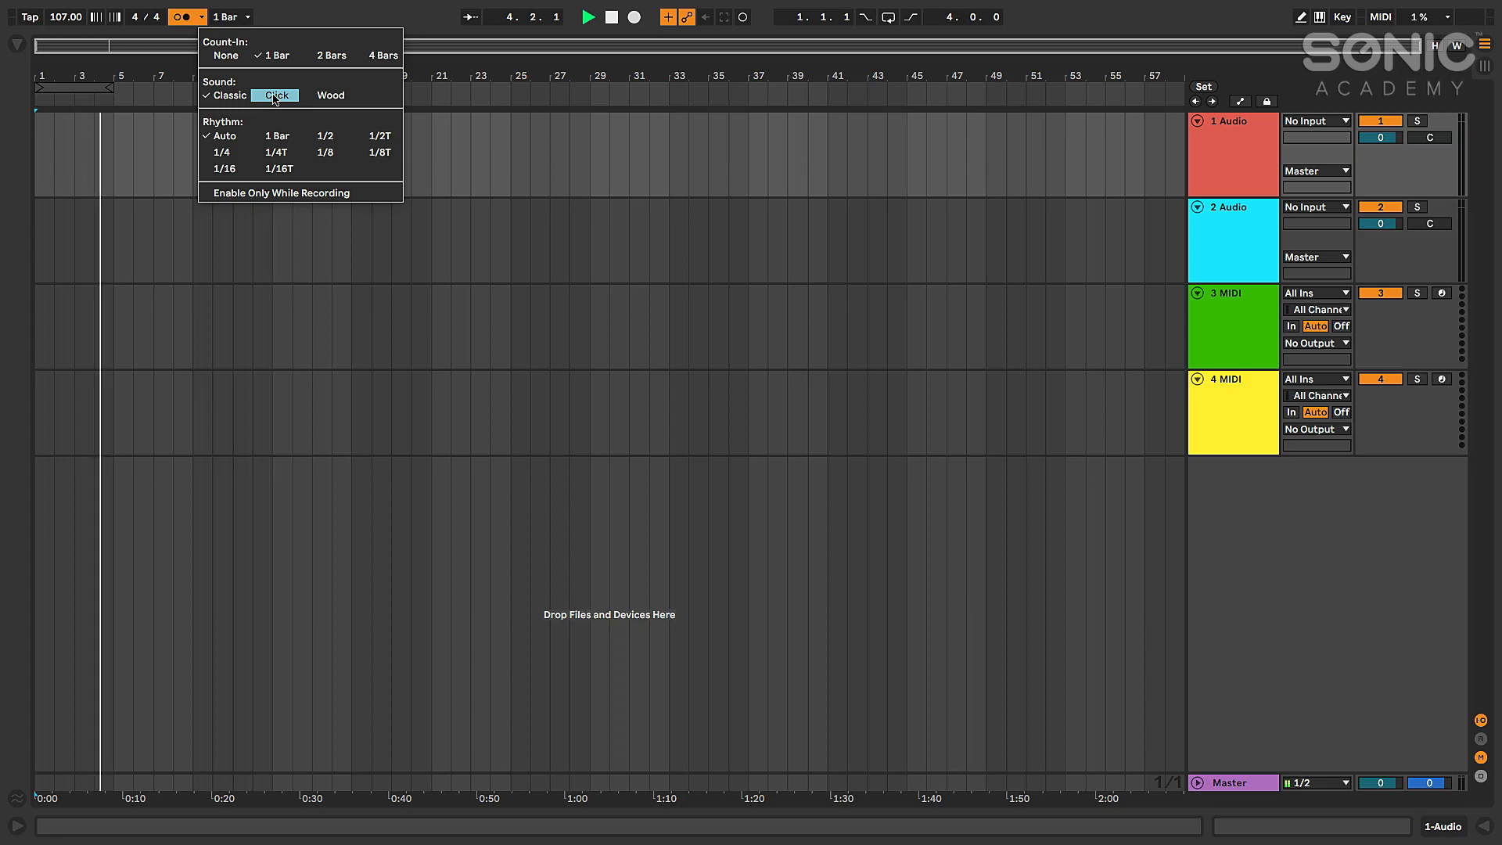
{"action": "left_click", "coordinate": [548, 190]}
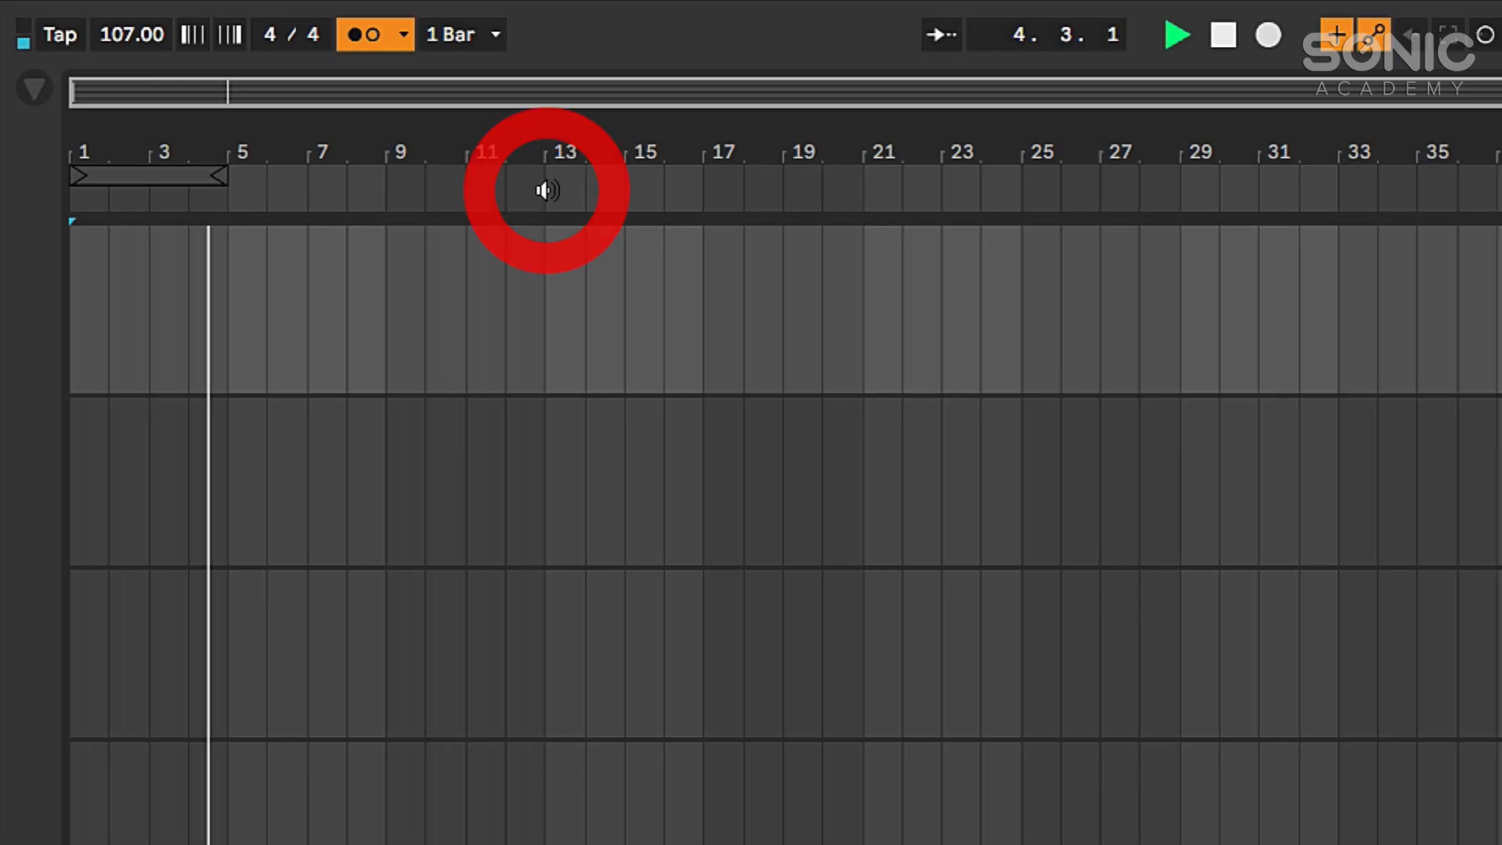
{"action": "left_click", "coordinate": [404, 36]}
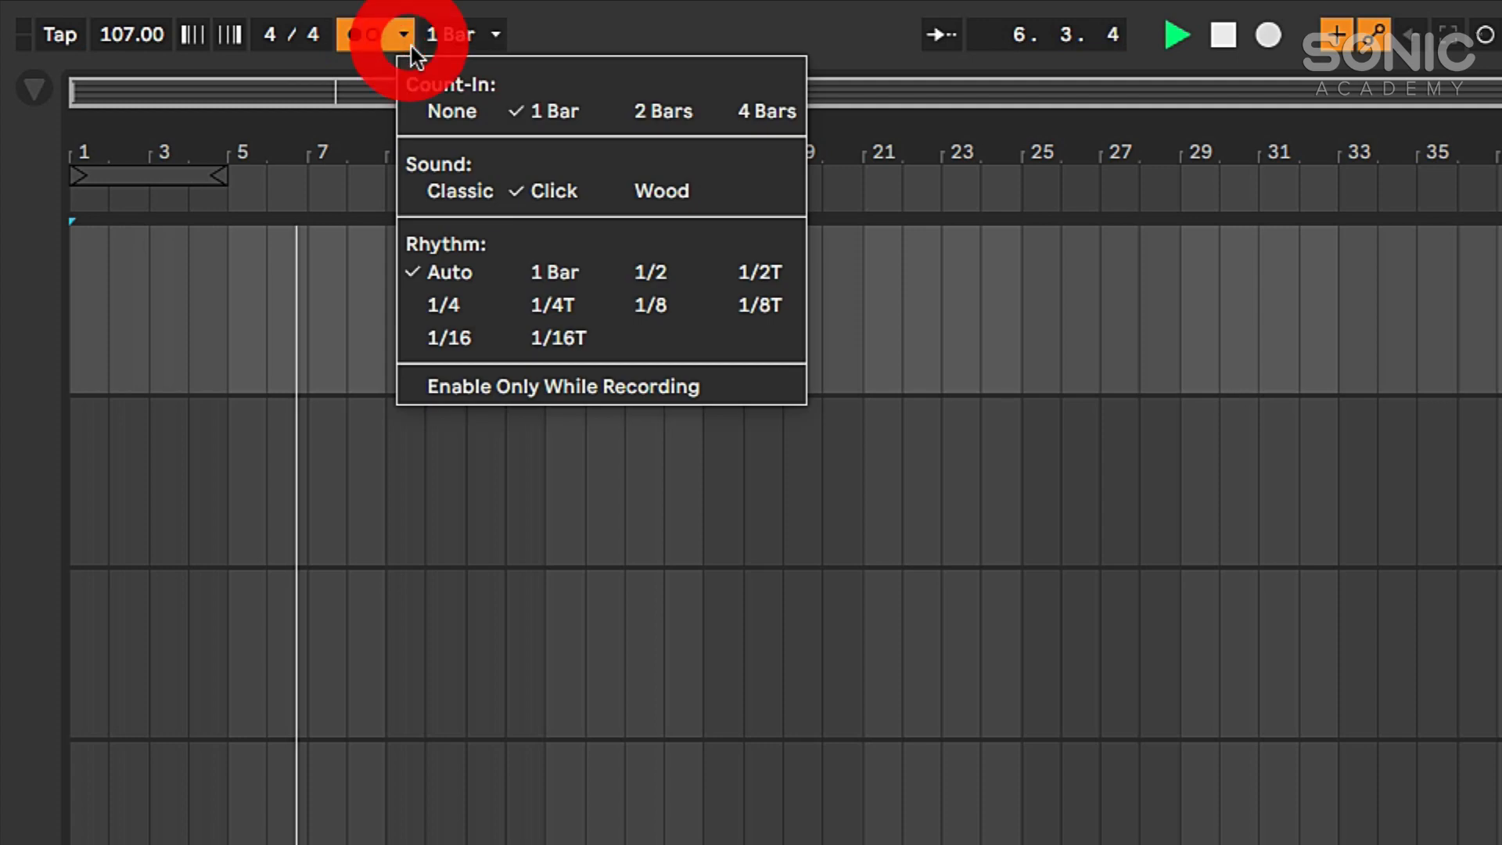
{"action": "left_click", "coordinate": [659, 193]}
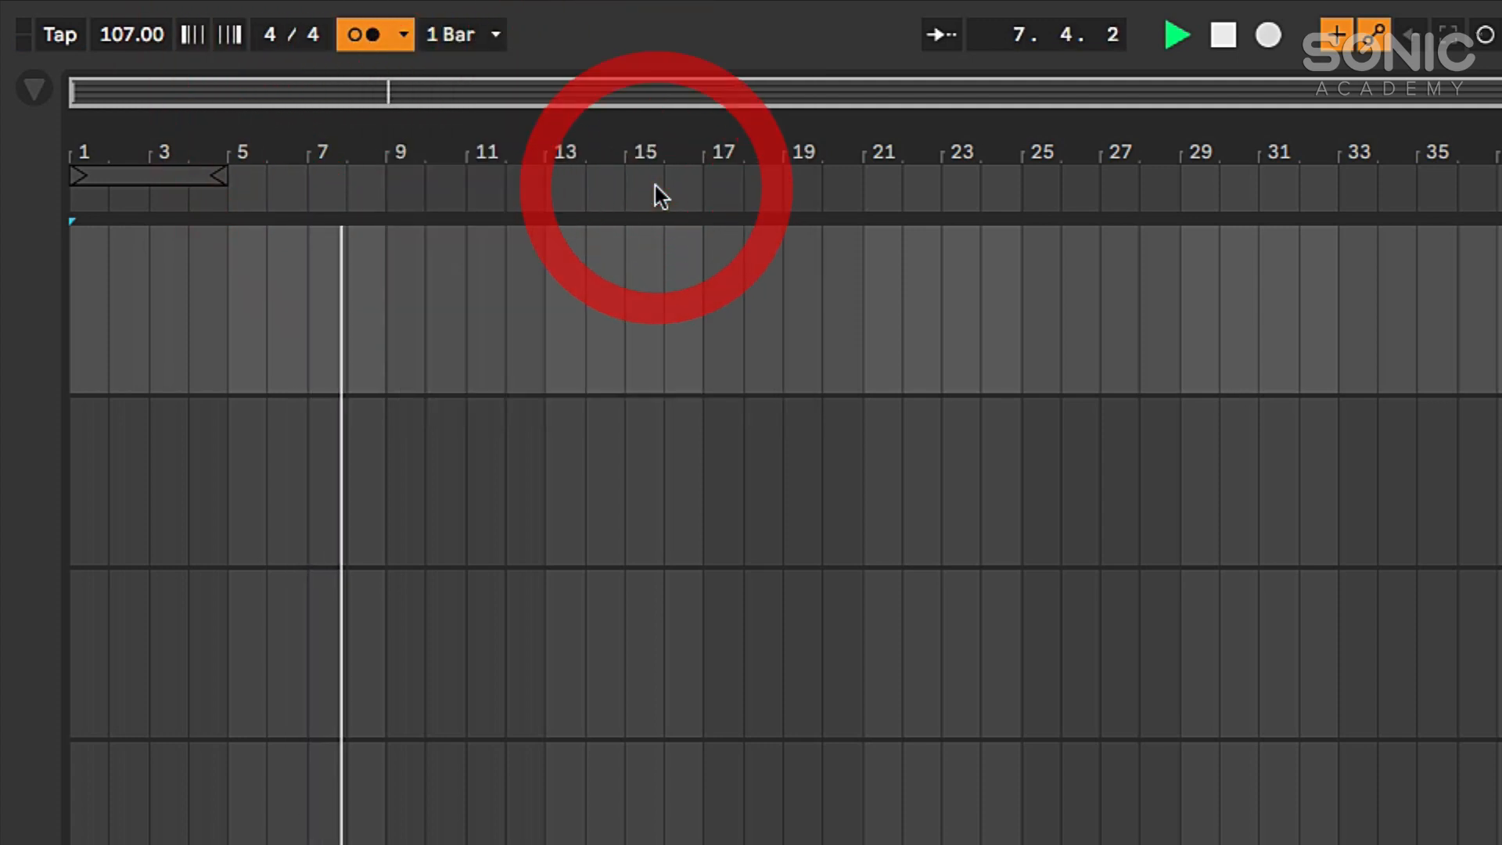
- Set the metronome rhythm to 1/8T and play a few bars with the metronome on to hear it
{"action": "left_click", "coordinate": [404, 35]}
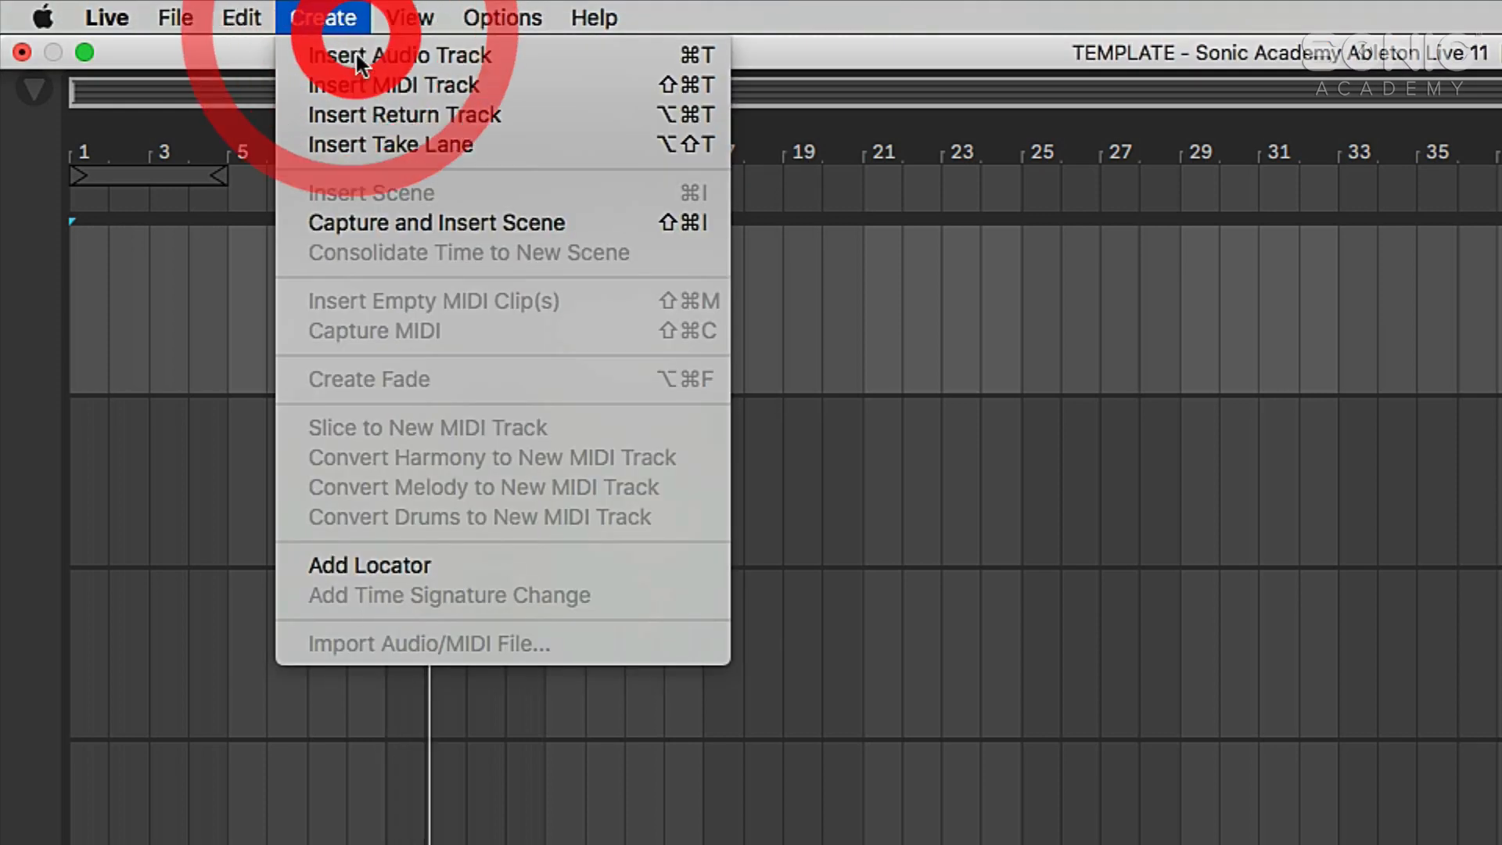
{"action": "left_click", "coordinate": [268, 342]}
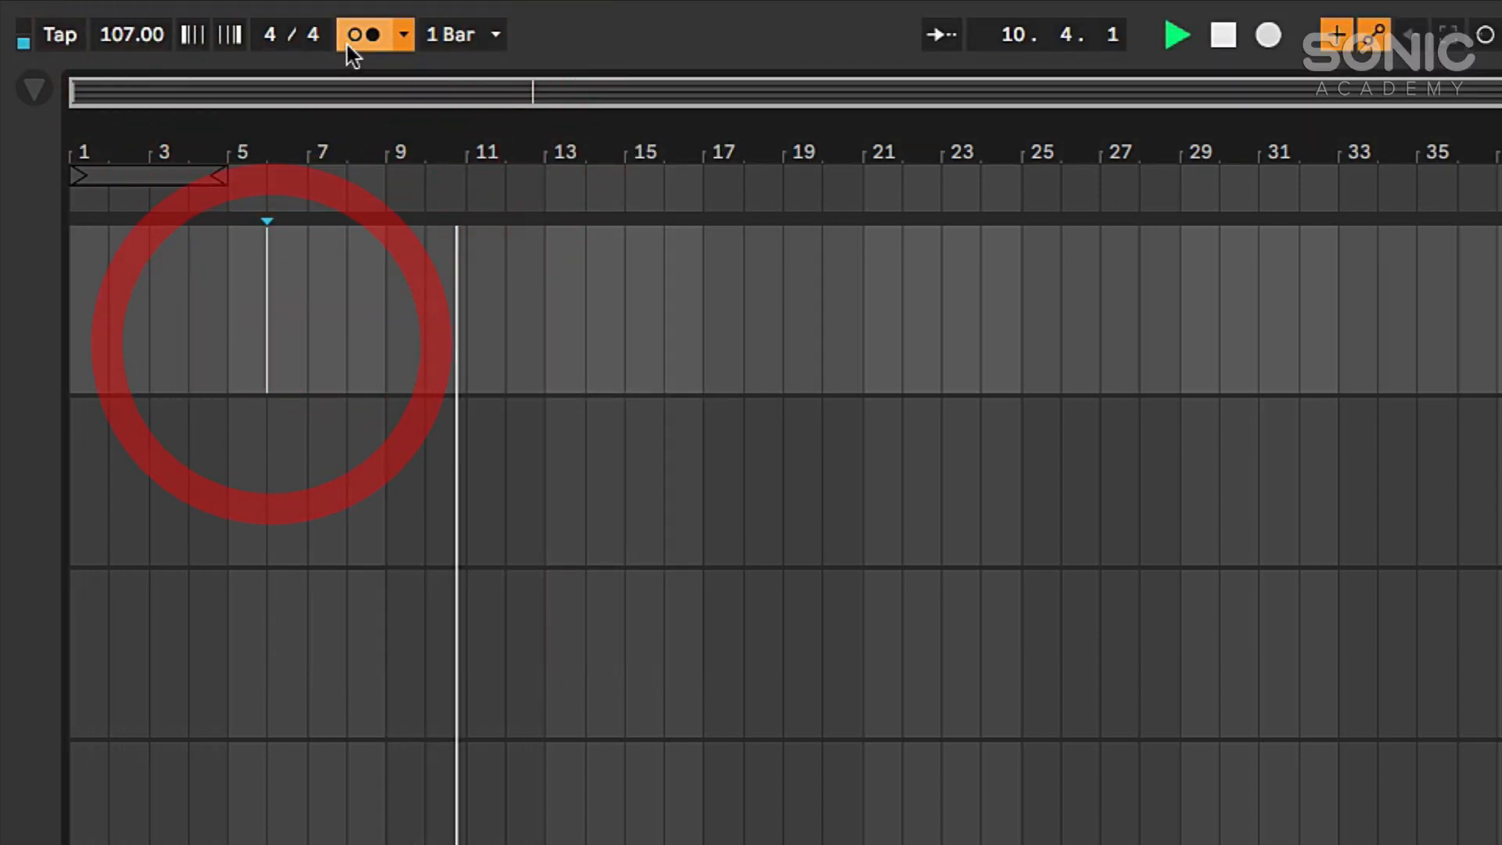
{"action": "left_click", "coordinate": [351, 45]}
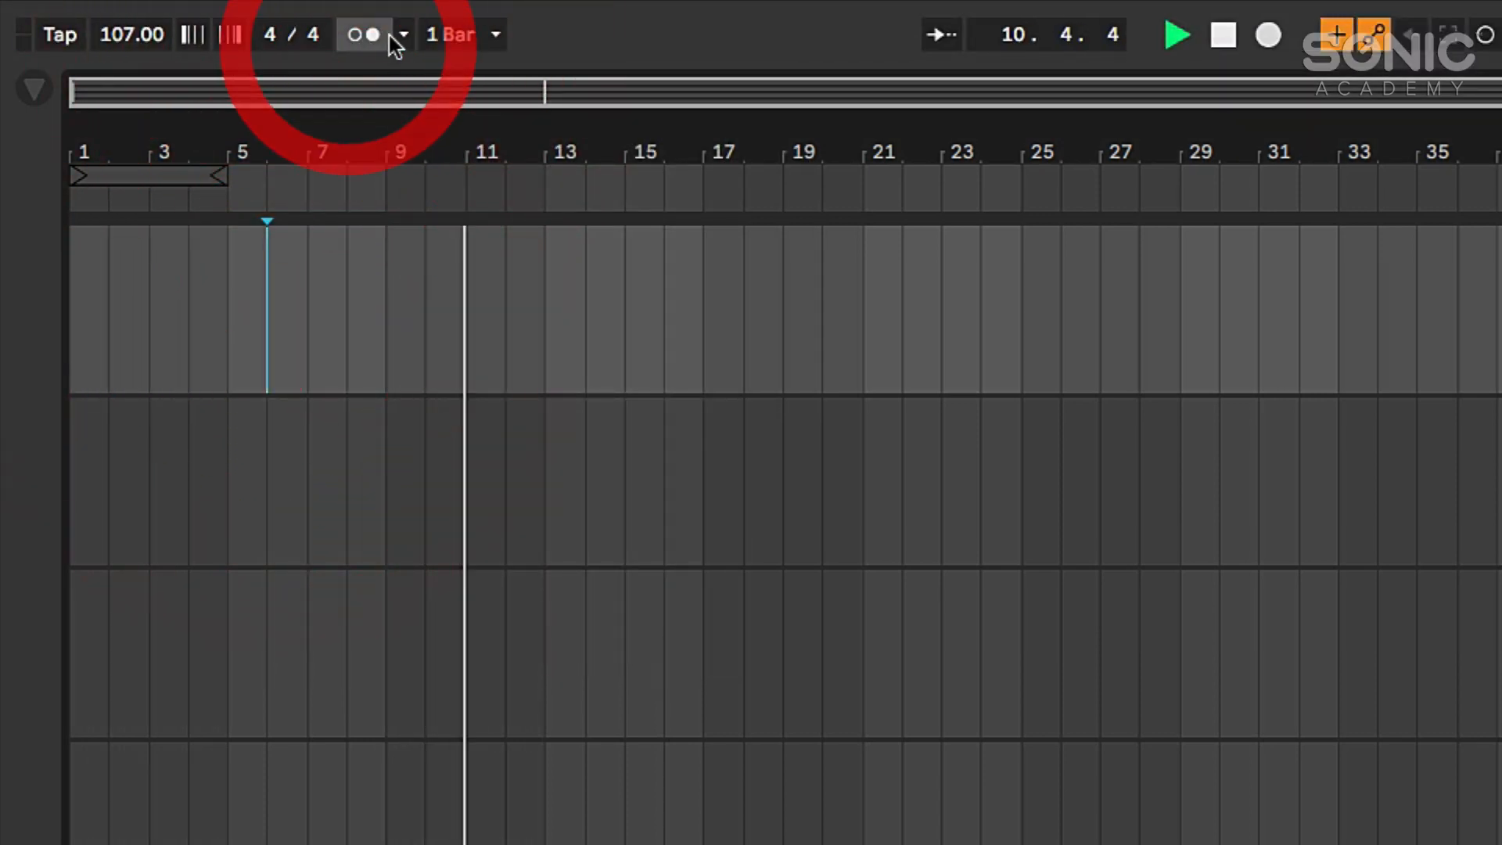
{"action": "left_click", "coordinate": [404, 35]}
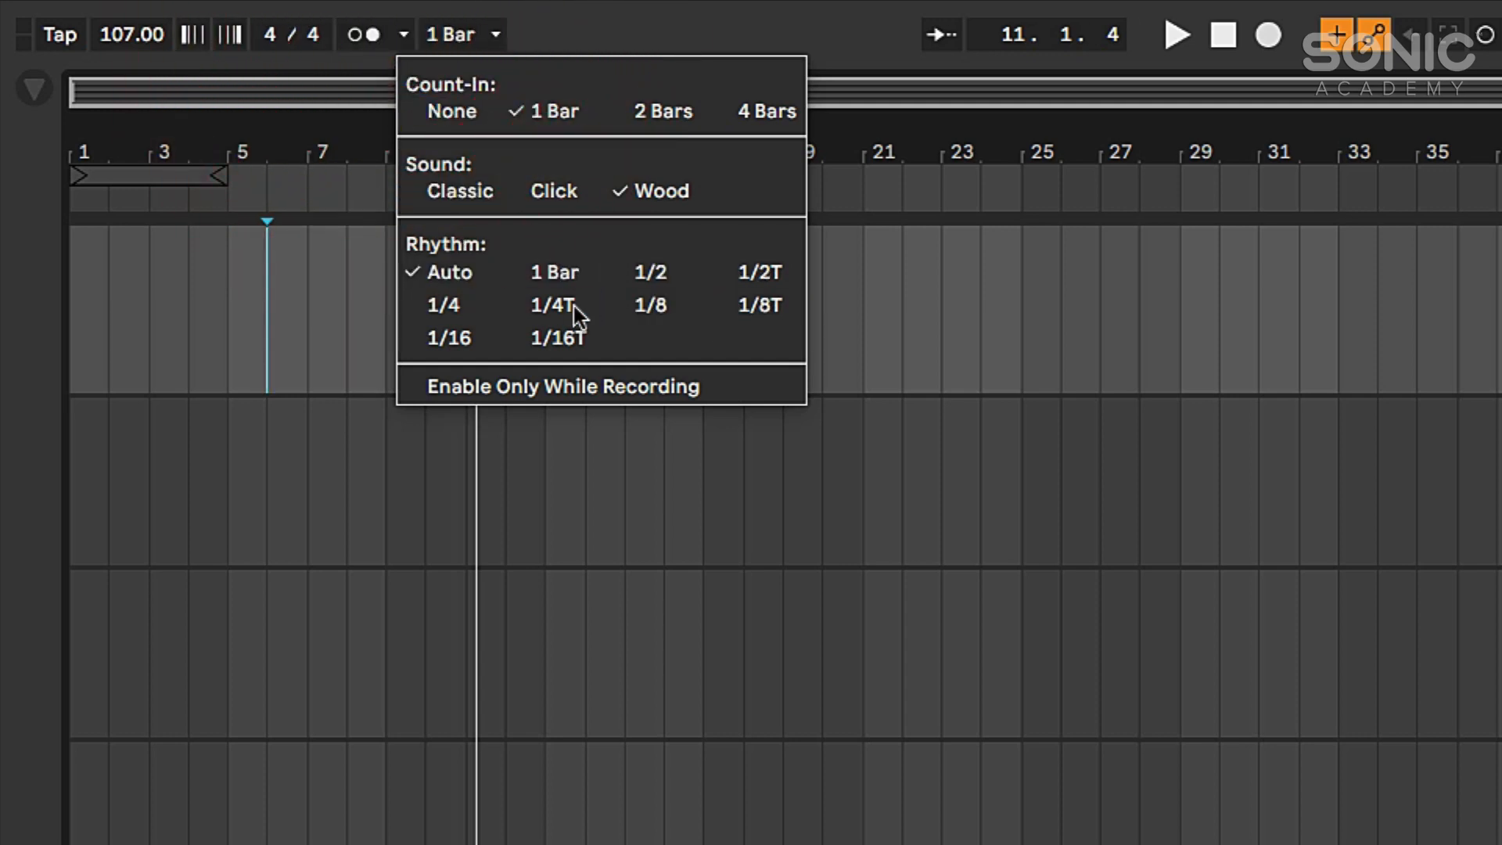
{"action": "left_click", "coordinate": [752, 307]}
{"action": "key", "text": "space"}
{"action": "left_click", "coordinate": [353, 35]}
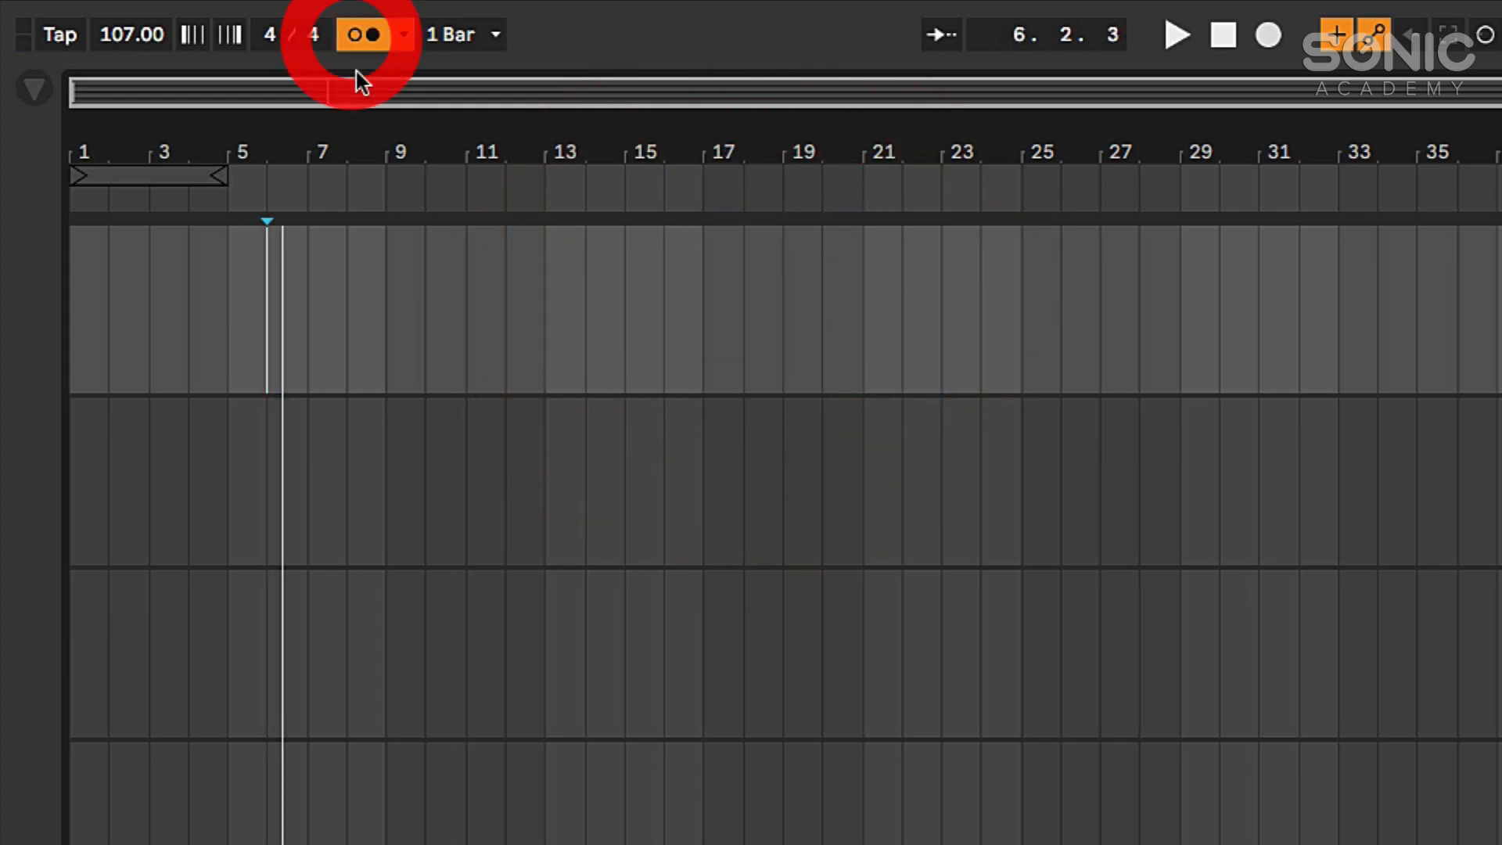
{"action": "key", "text": "space"}
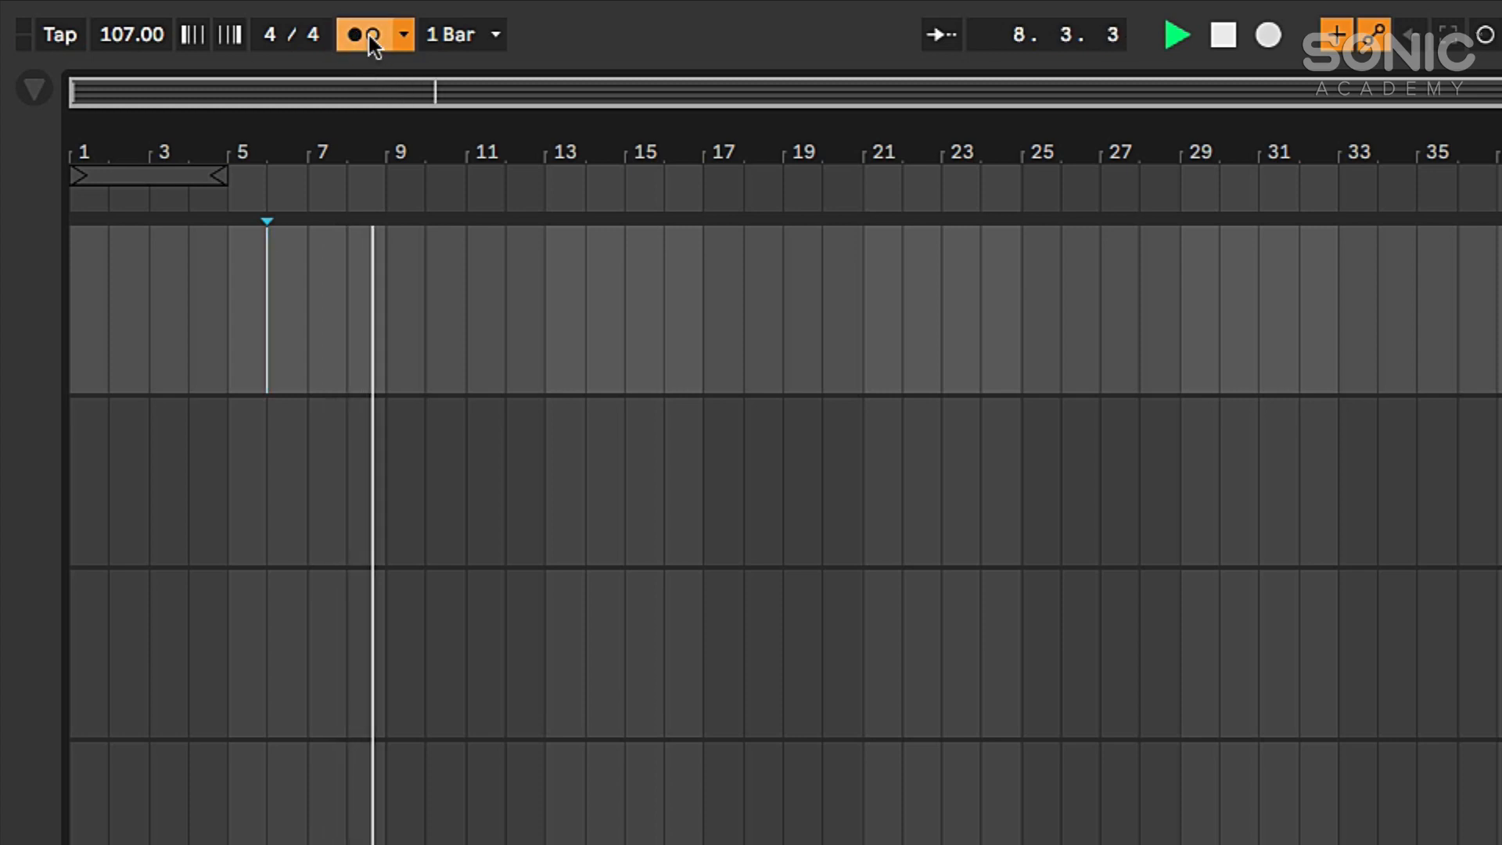
{"action": "key", "text": "space"}
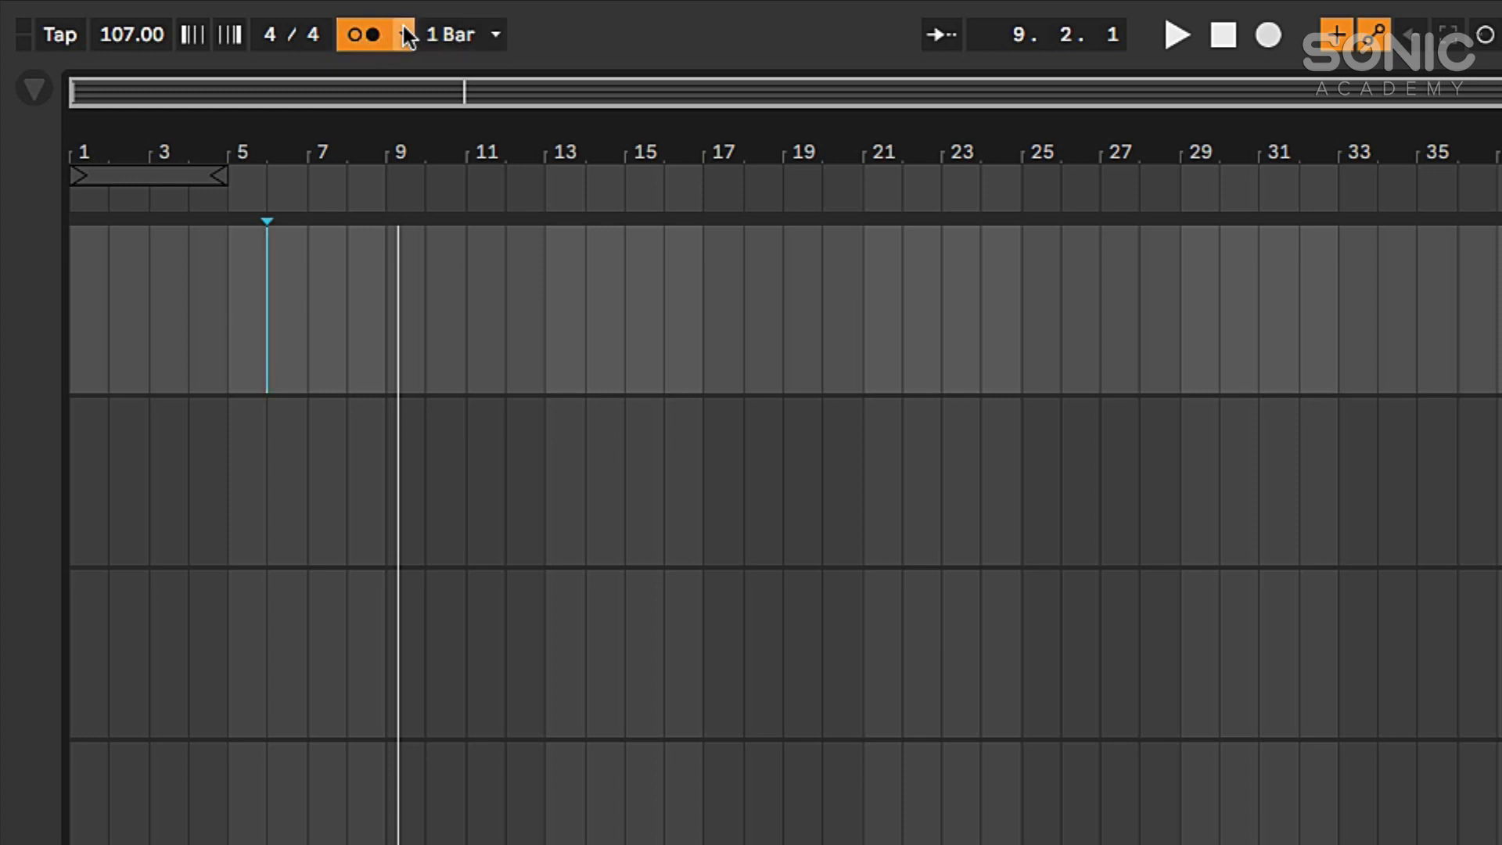
- Set the metronome rhythm to 1 Bar
{"action": "left_click", "coordinate": [403, 34]}
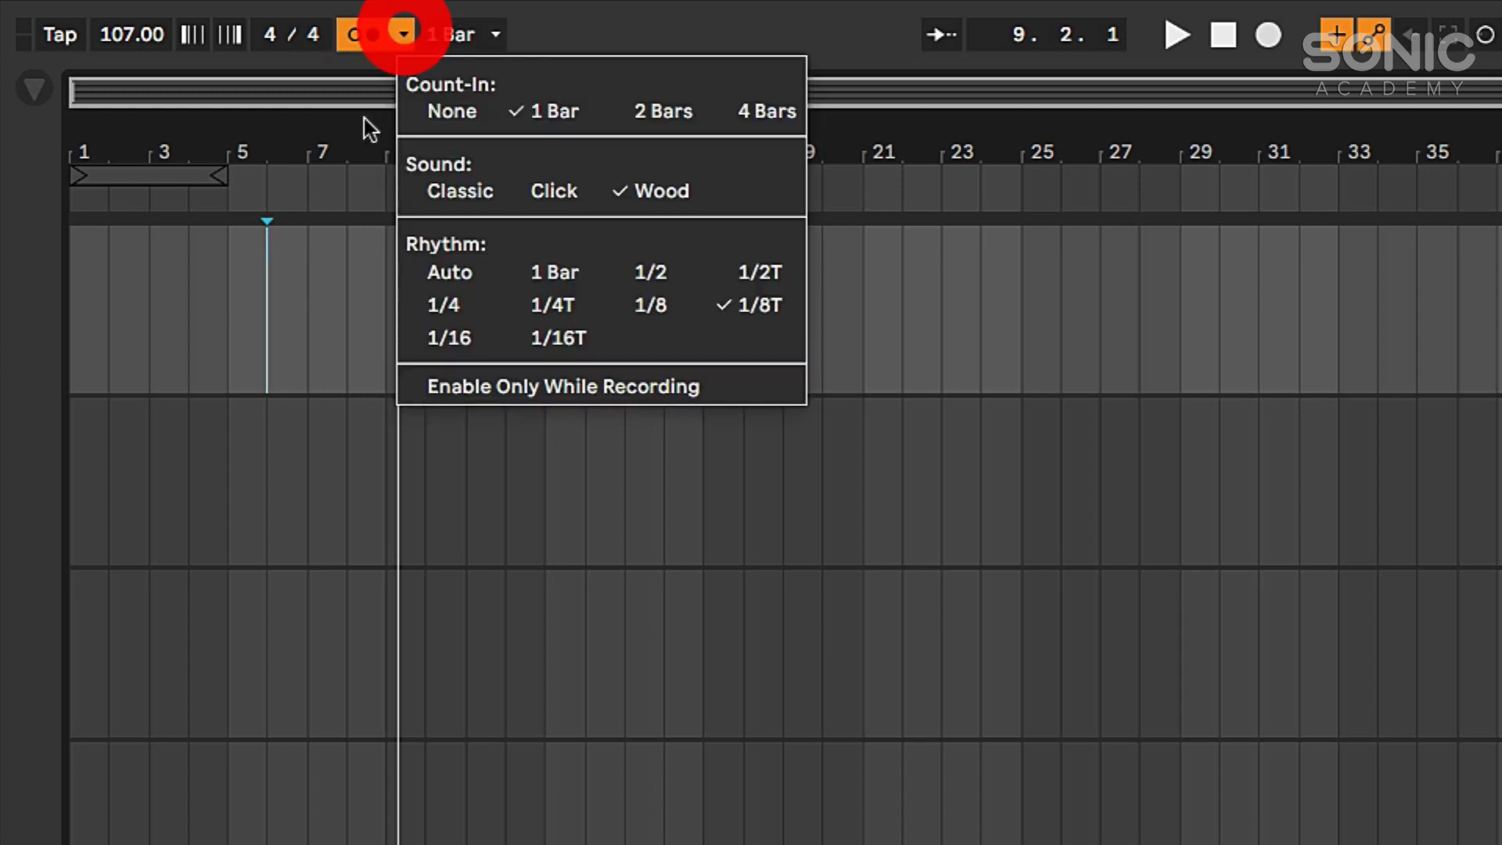
{"action": "left_click", "coordinate": [535, 269]}
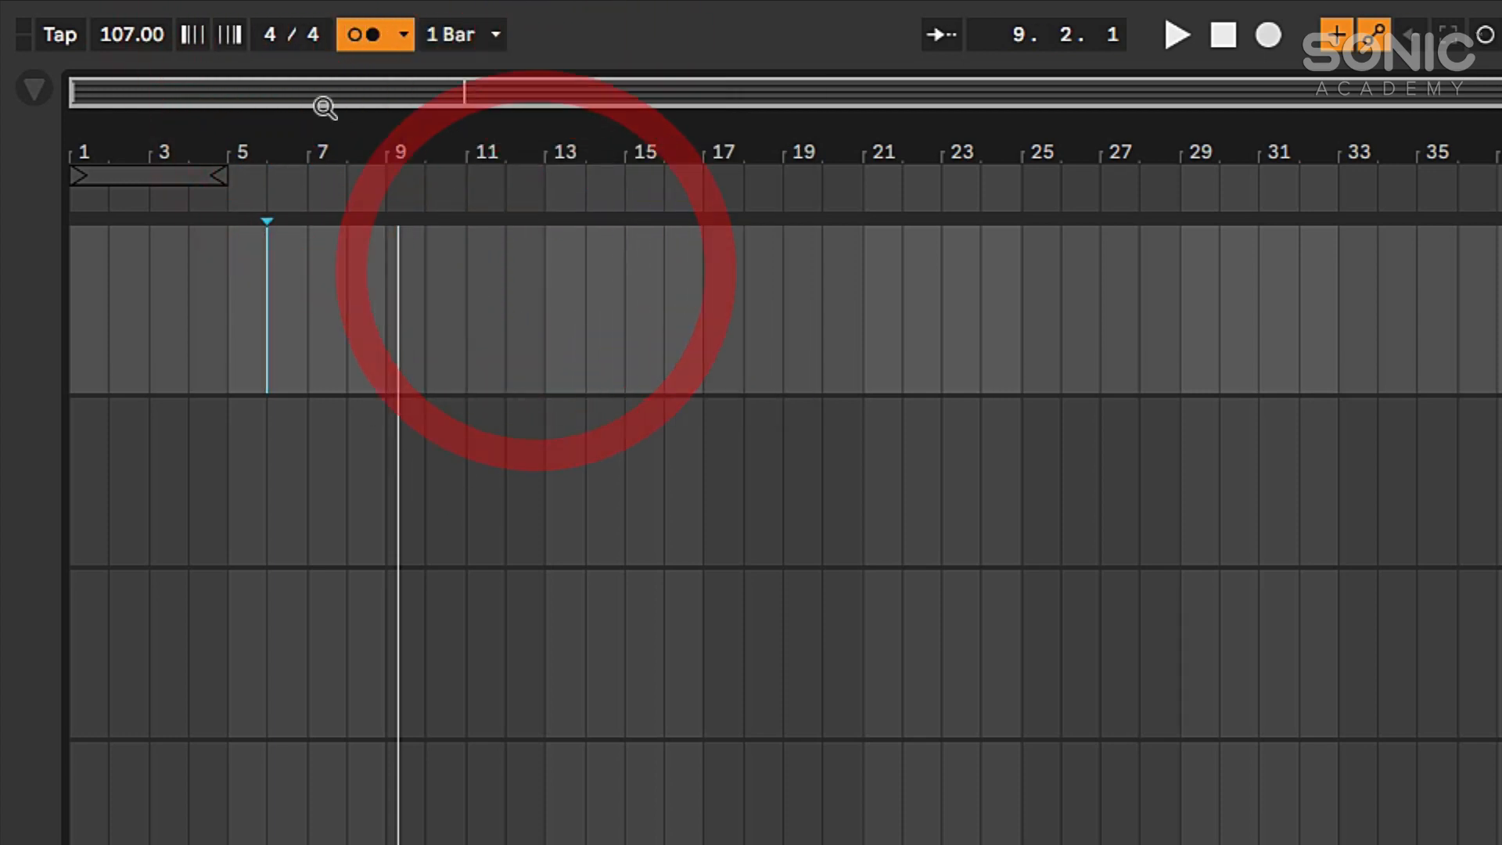
- Turn off the metronome and show the global quantization options, keeping 1 Bar selected
{"action": "left_click", "coordinate": [360, 31]}
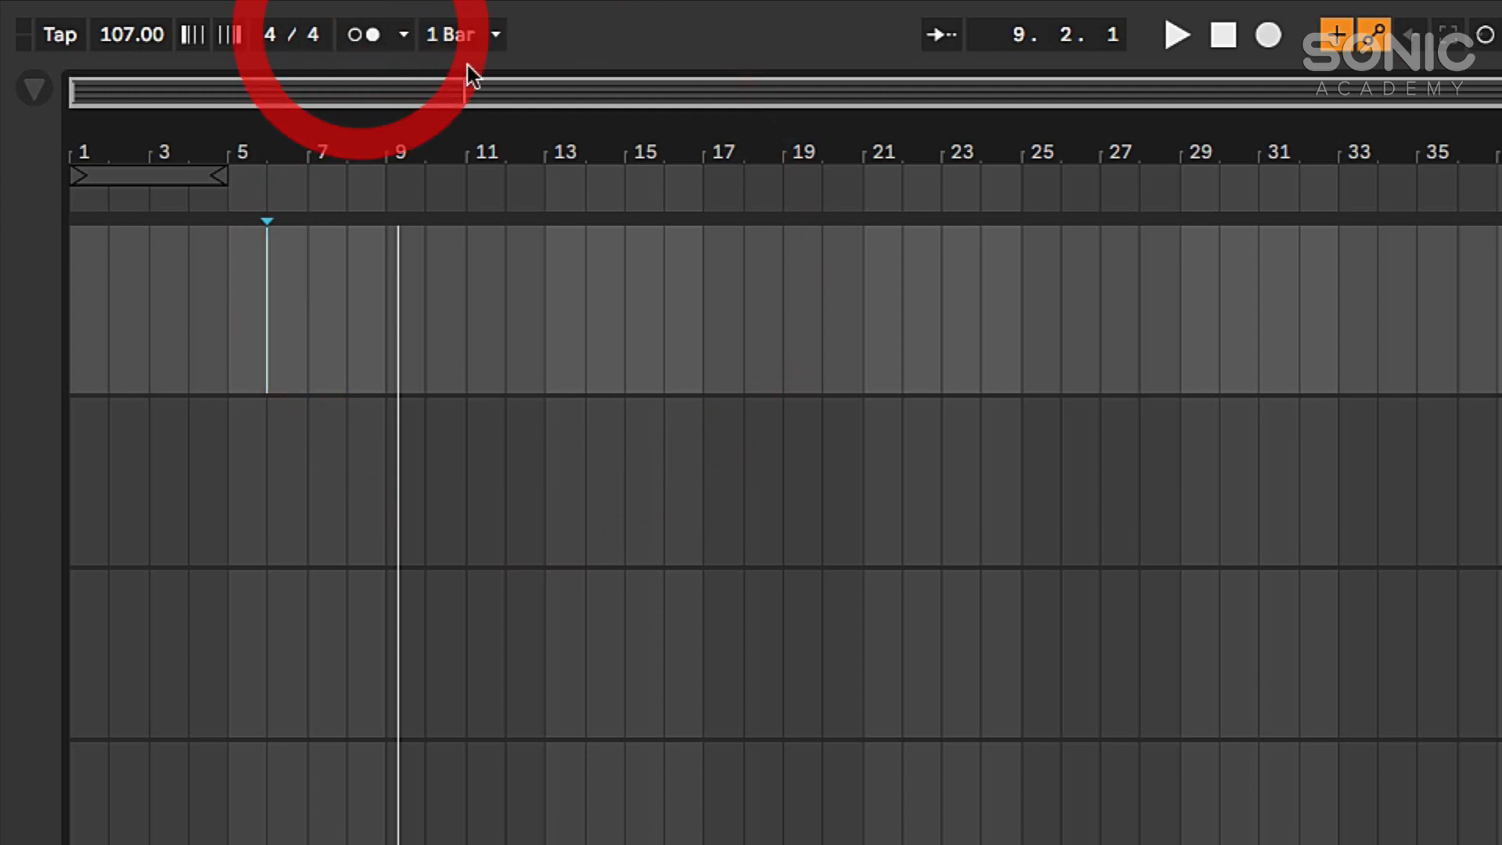
{"action": "left_click", "coordinate": [469, 19]}
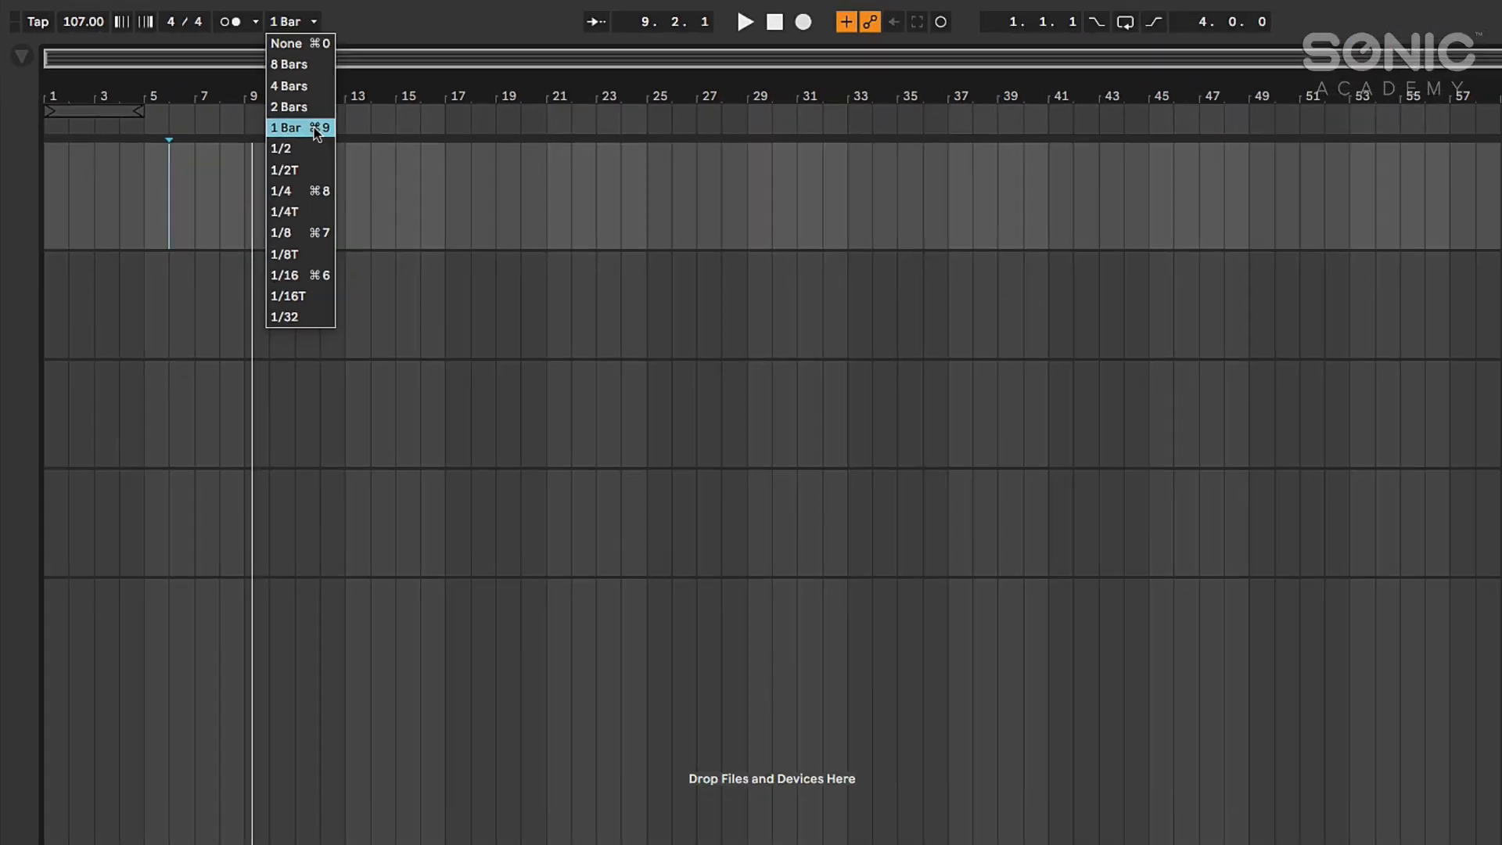
{"action": "left_click", "coordinate": [497, 204]}
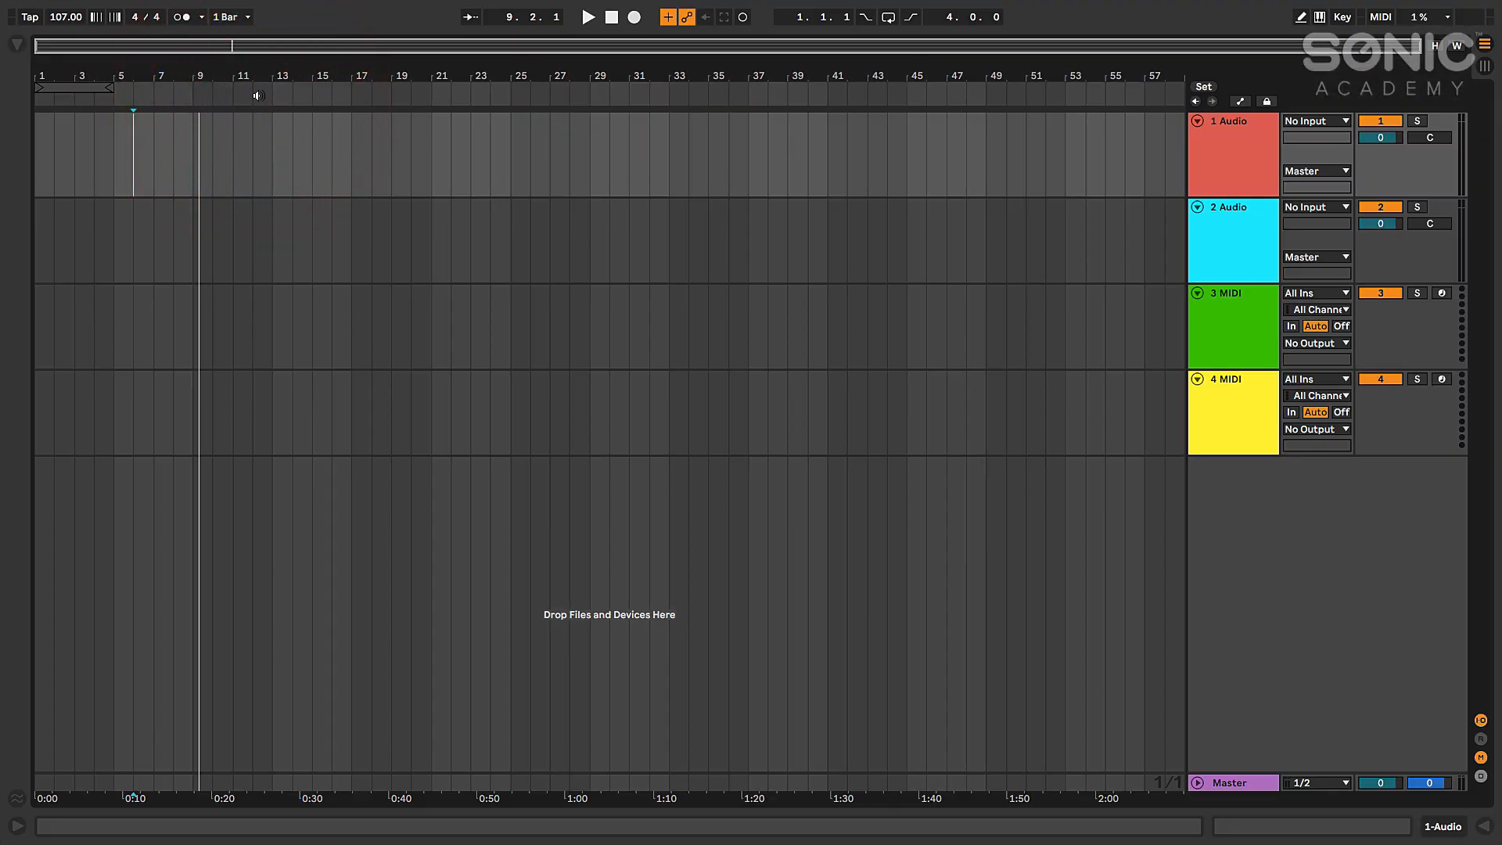
- Switch to Session View and browse Samples (Small Selection) to the drum loops folder of SM WL - 90s Deep House (P-LASK)
{"action": "key", "text": "Tab"}
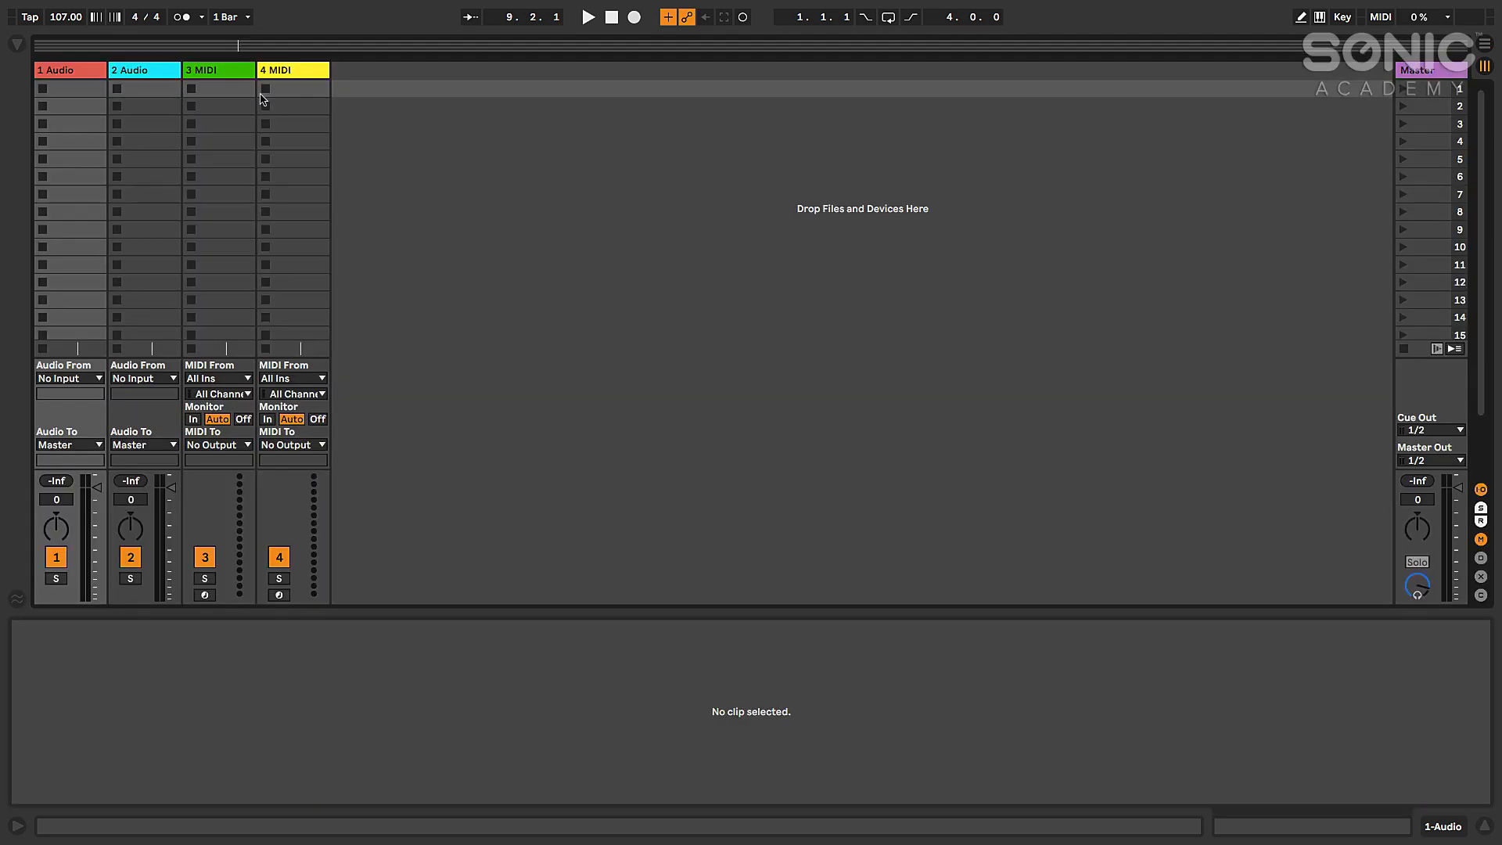
{"action": "left_click", "coordinate": [19, 44]}
{"action": "scroll", "coordinate": [75, 312], "scroll_direction": "down", "scroll_amount": 5}
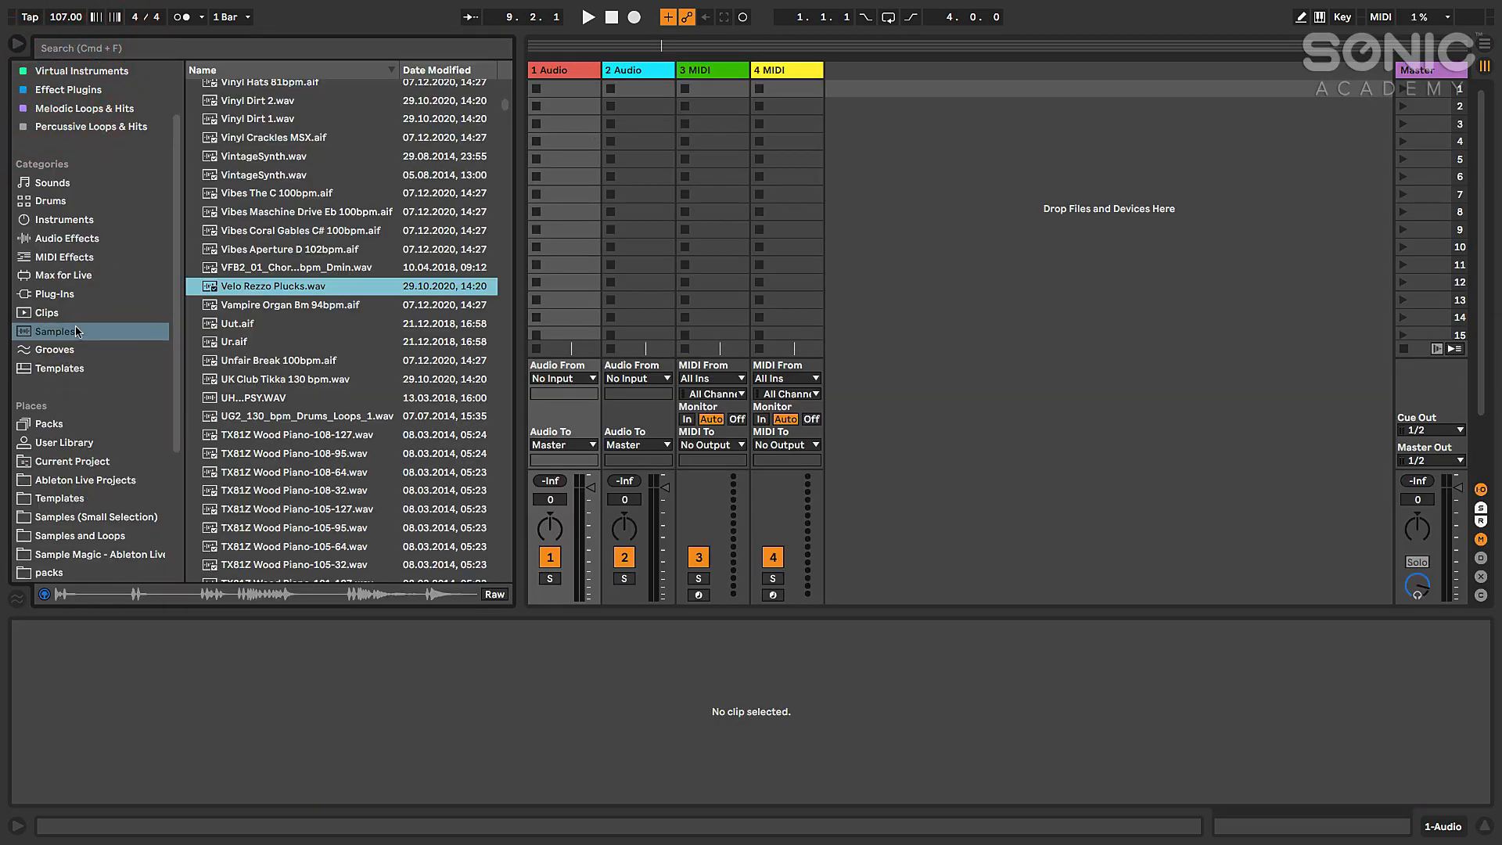
{"action": "left_click", "coordinate": [44, 331]}
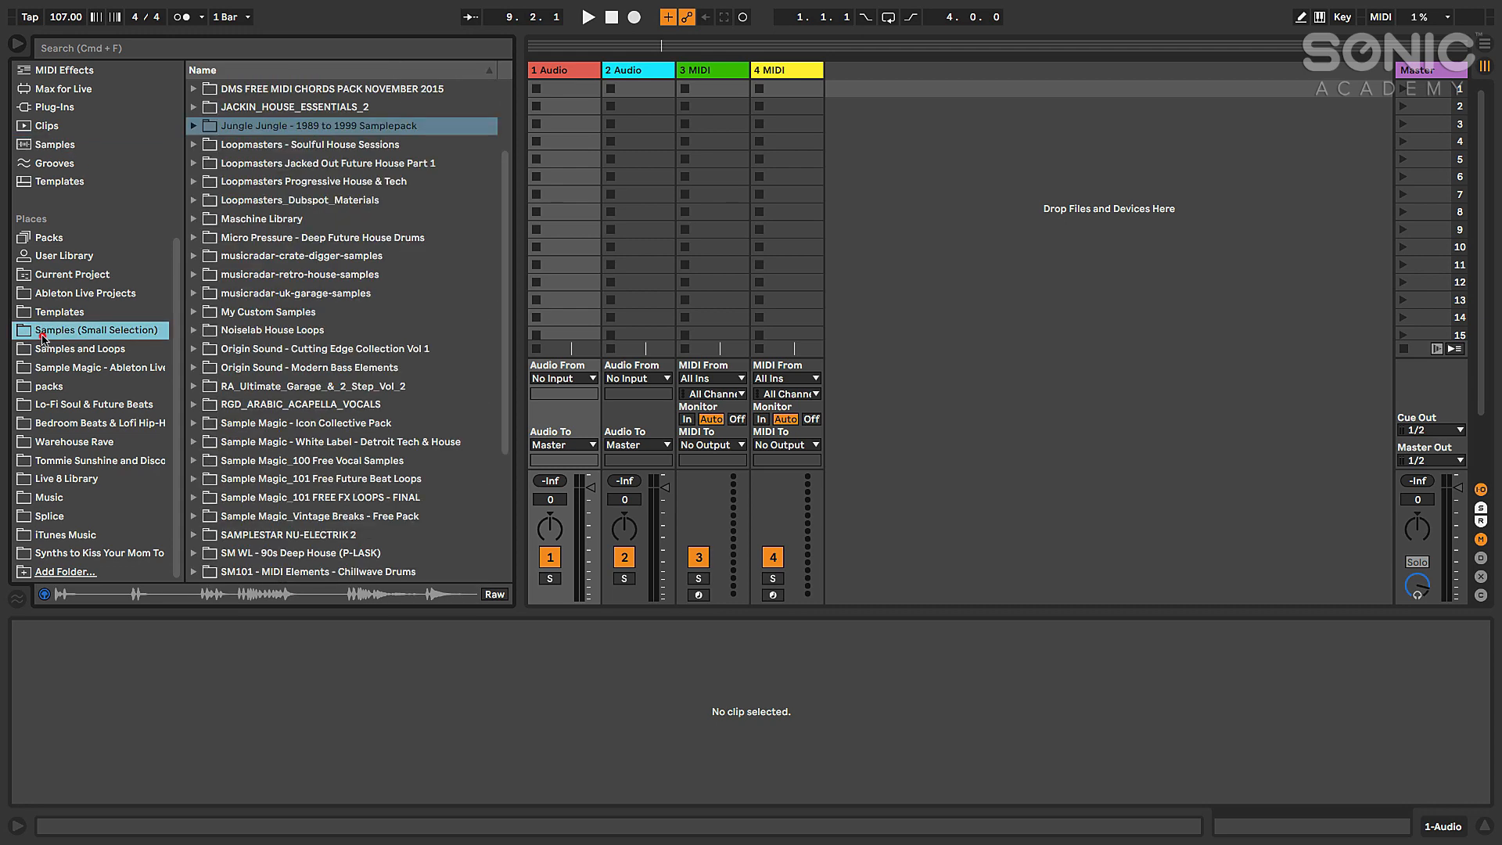
{"action": "scroll", "coordinate": [195, 190], "scroll_direction": "down", "scroll_amount": 5}
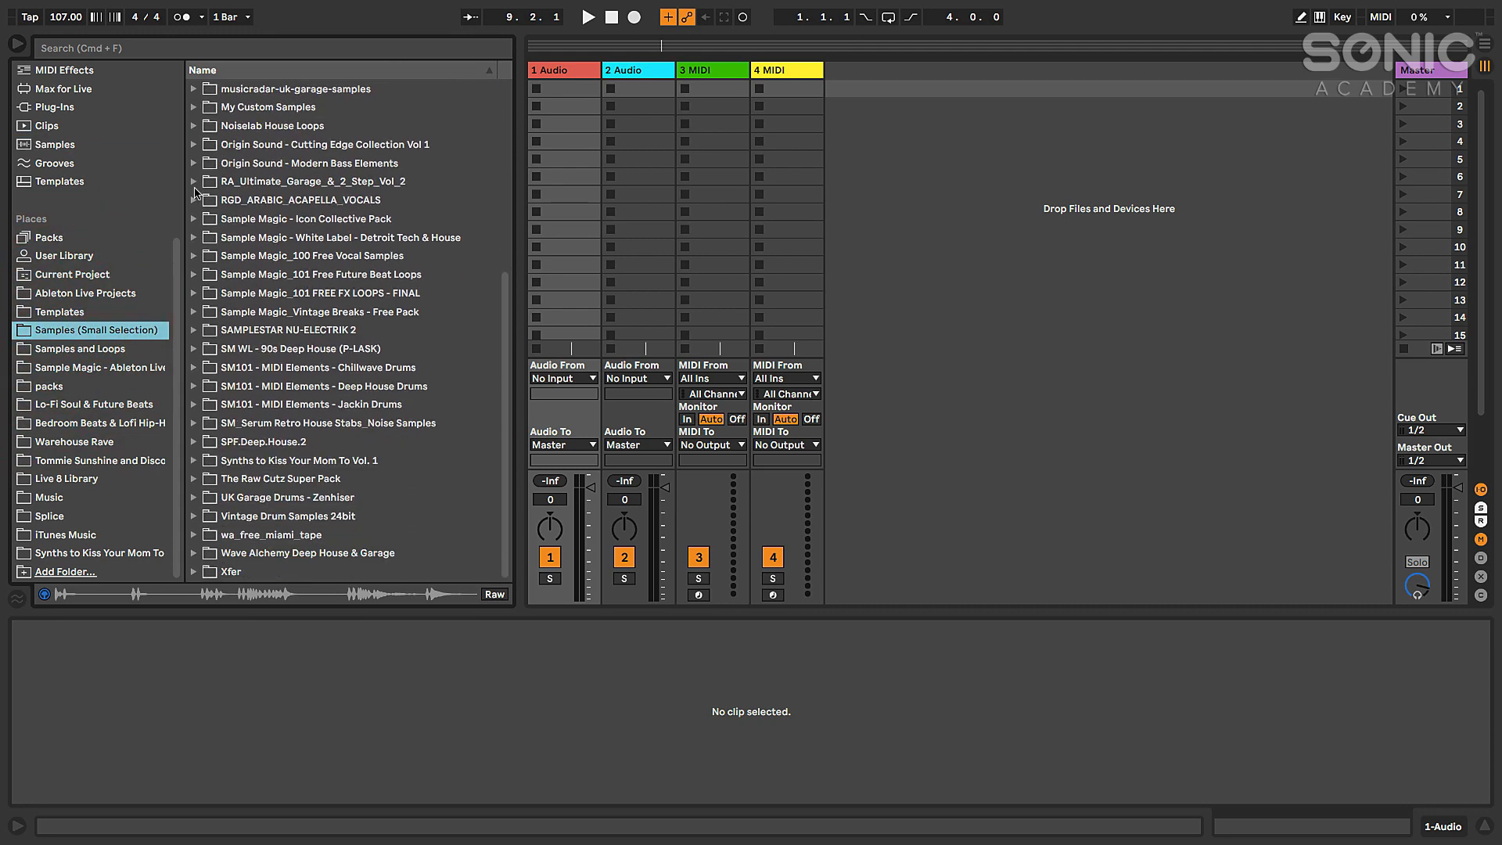
{"action": "left_click", "coordinate": [191, 352]}
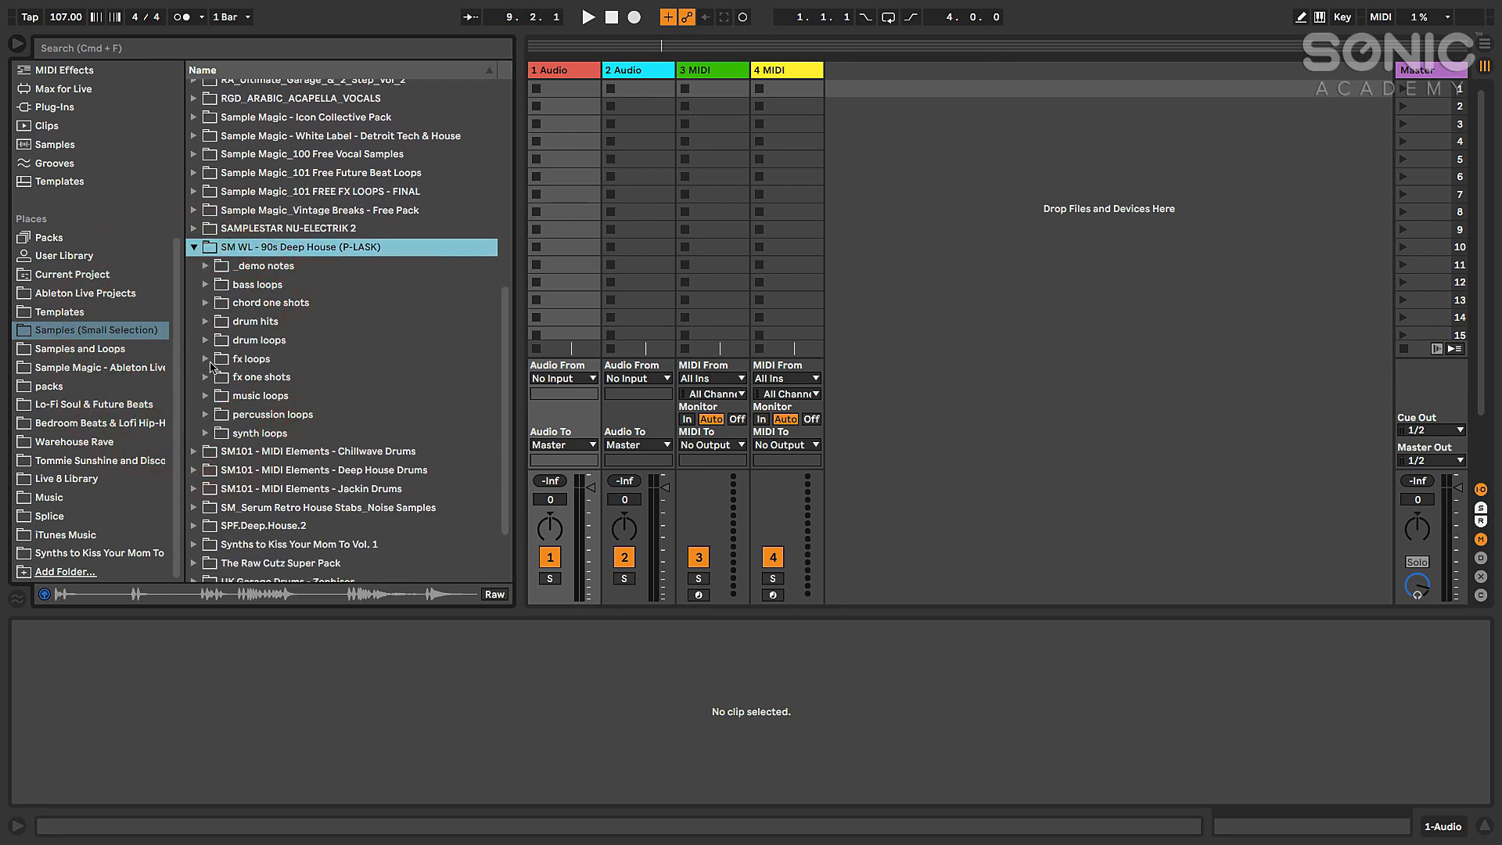
{"action": "left_click", "coordinate": [203, 337]}
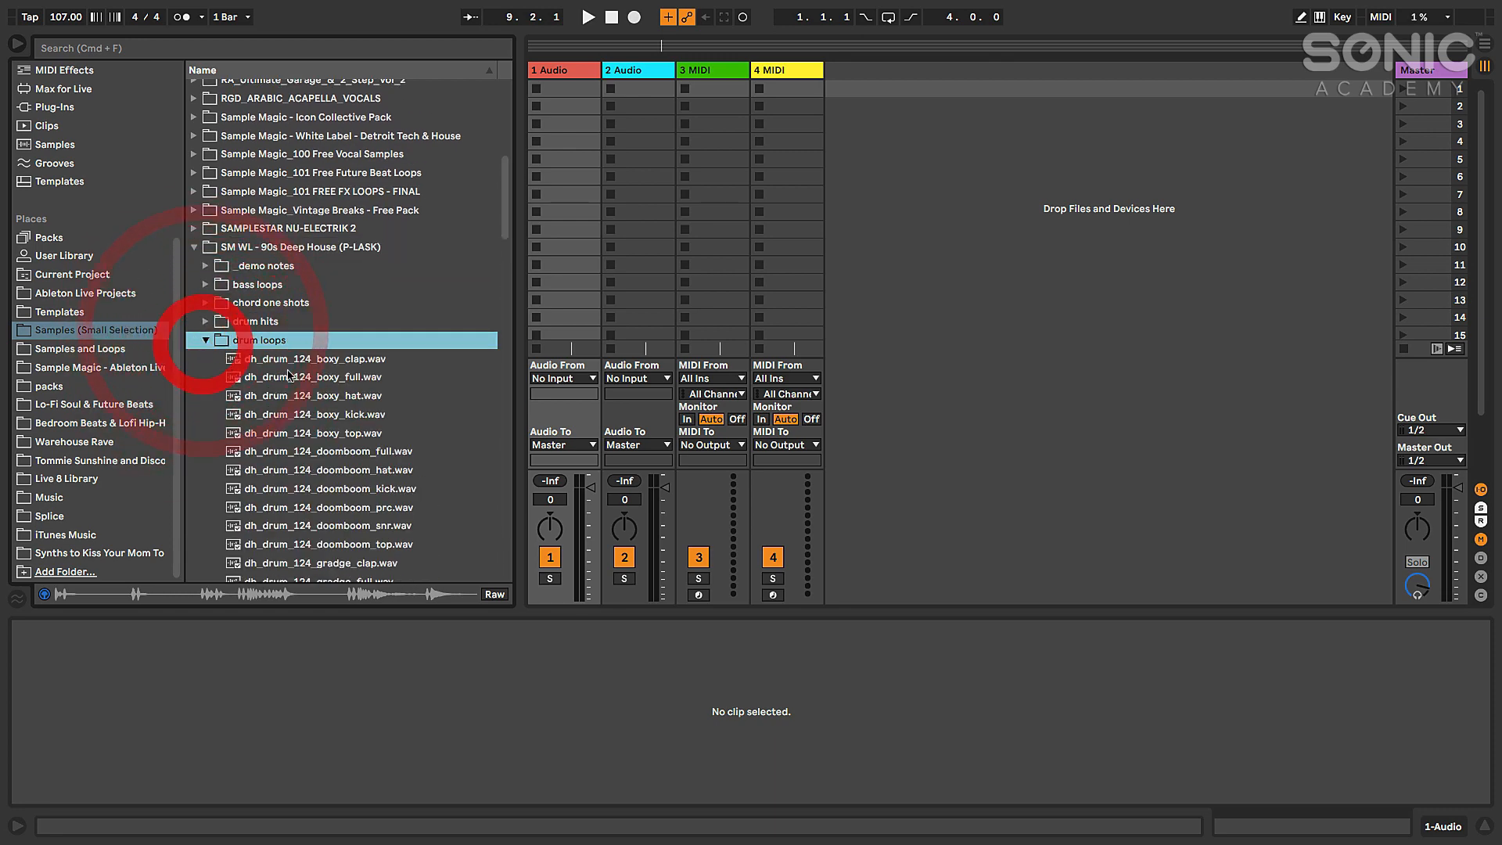
- Load dh_drum_124_boxy_full.wav and dh_drum_124_gradge_full.wav into the first two clip slots of track 1, and hide the browser
{"action": "left_click", "coordinate": [297, 234]}
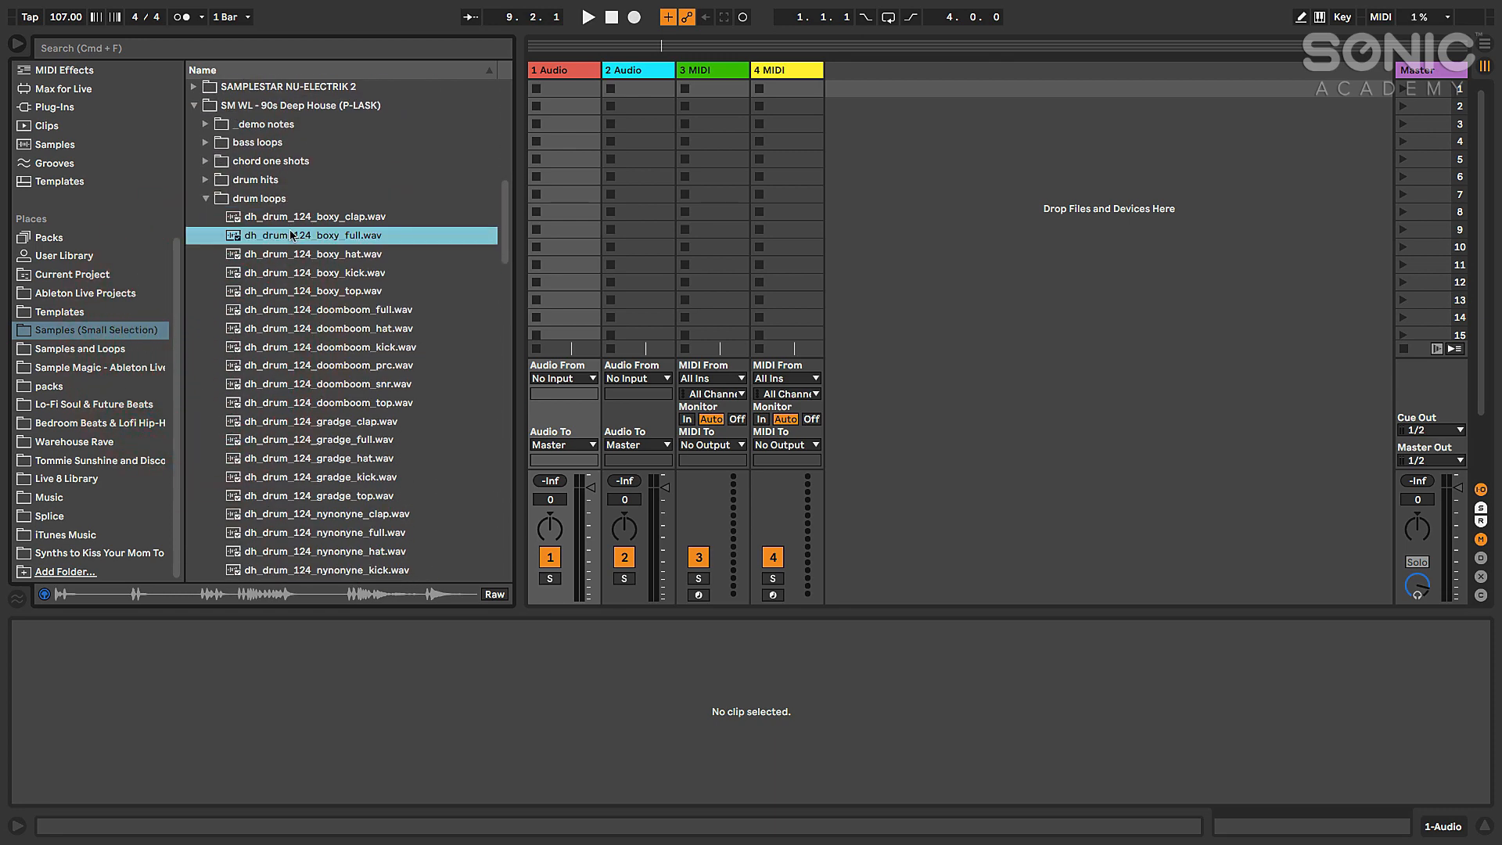
{"action": "left_click_drag", "start_coordinate": [299, 236], "coordinate": [574, 98]}
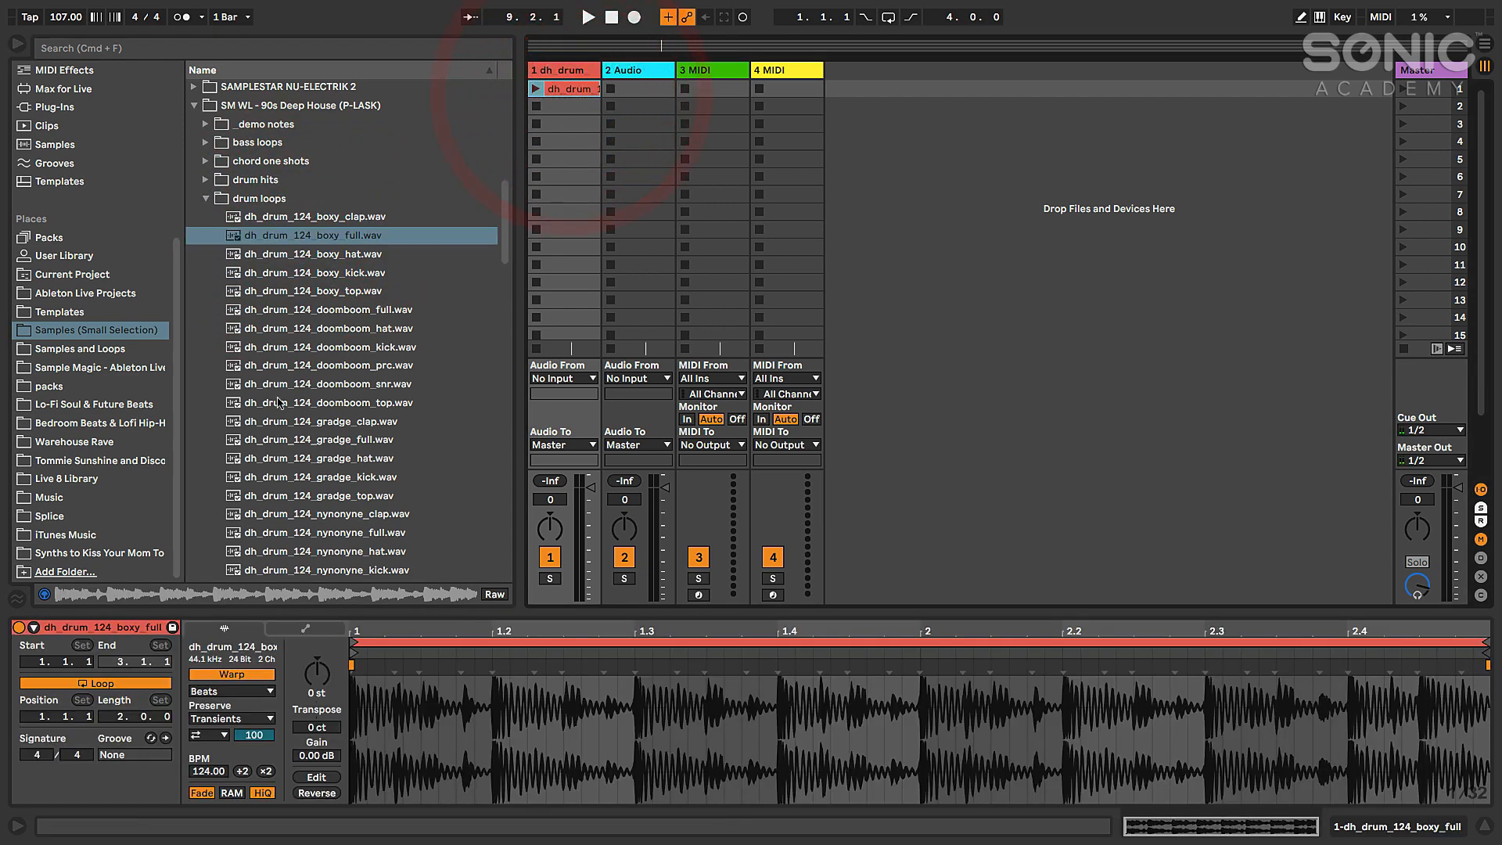
{"action": "left_click", "coordinate": [270, 440]}
{"action": "left_click_drag", "start_coordinate": [270, 440], "coordinate": [560, 110]}
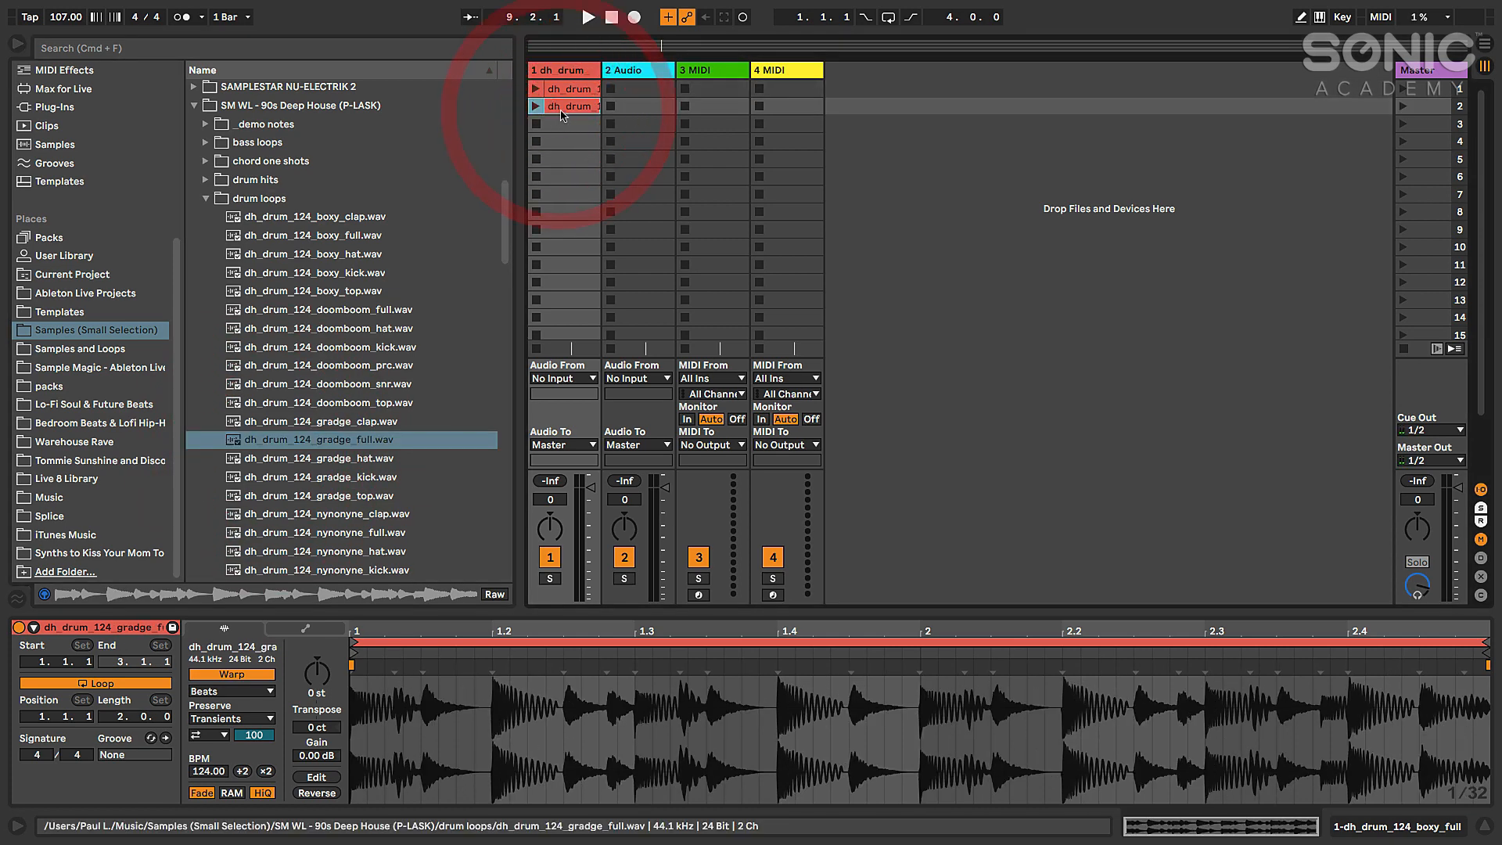
{"action": "left_click", "coordinate": [563, 159]}
{"action": "left_click", "coordinate": [563, 89]}
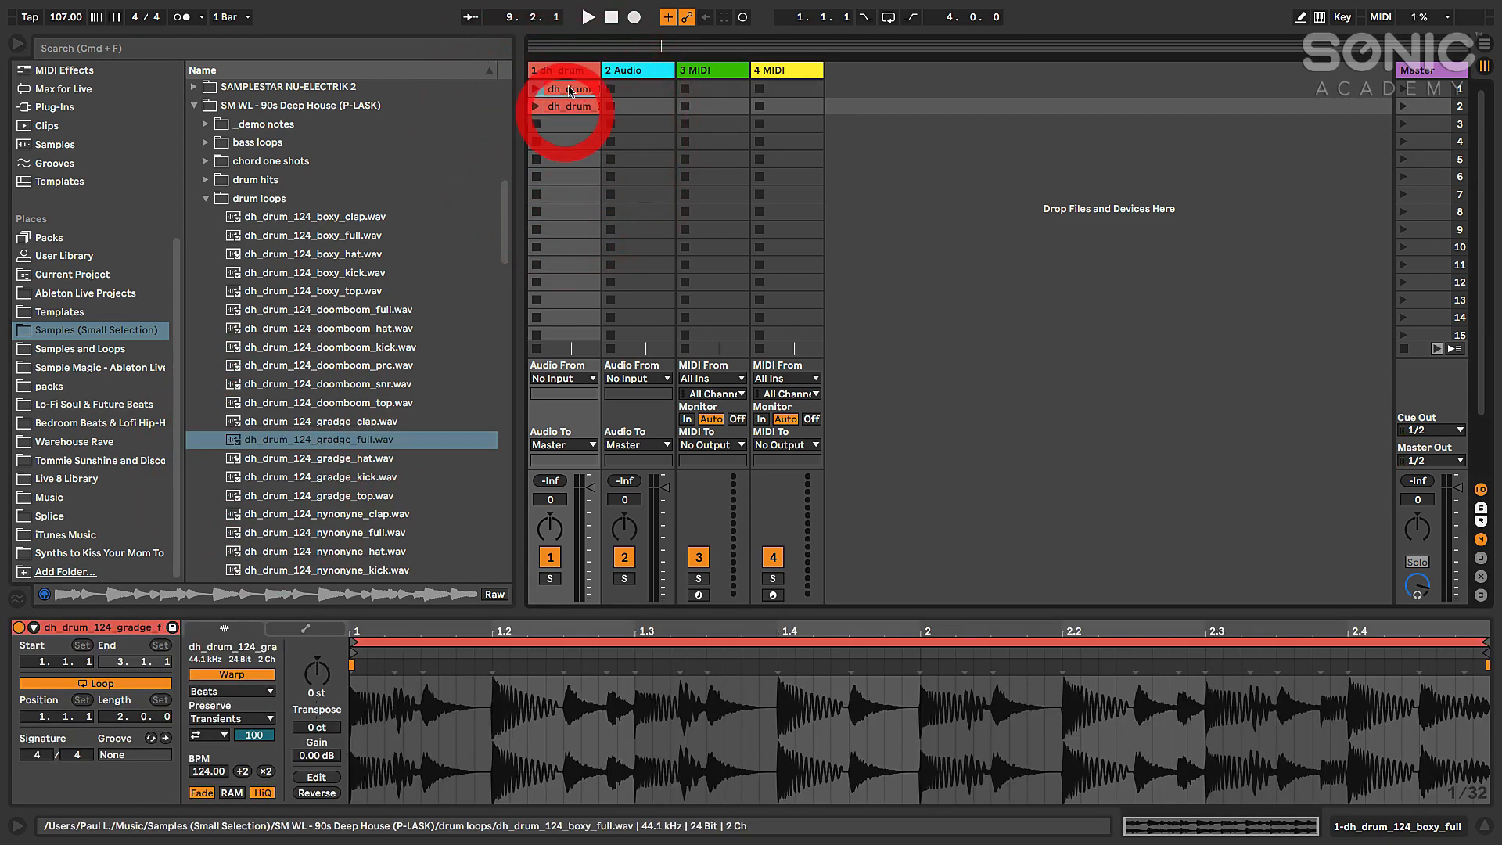
{"action": "left_click", "coordinate": [18, 45]}
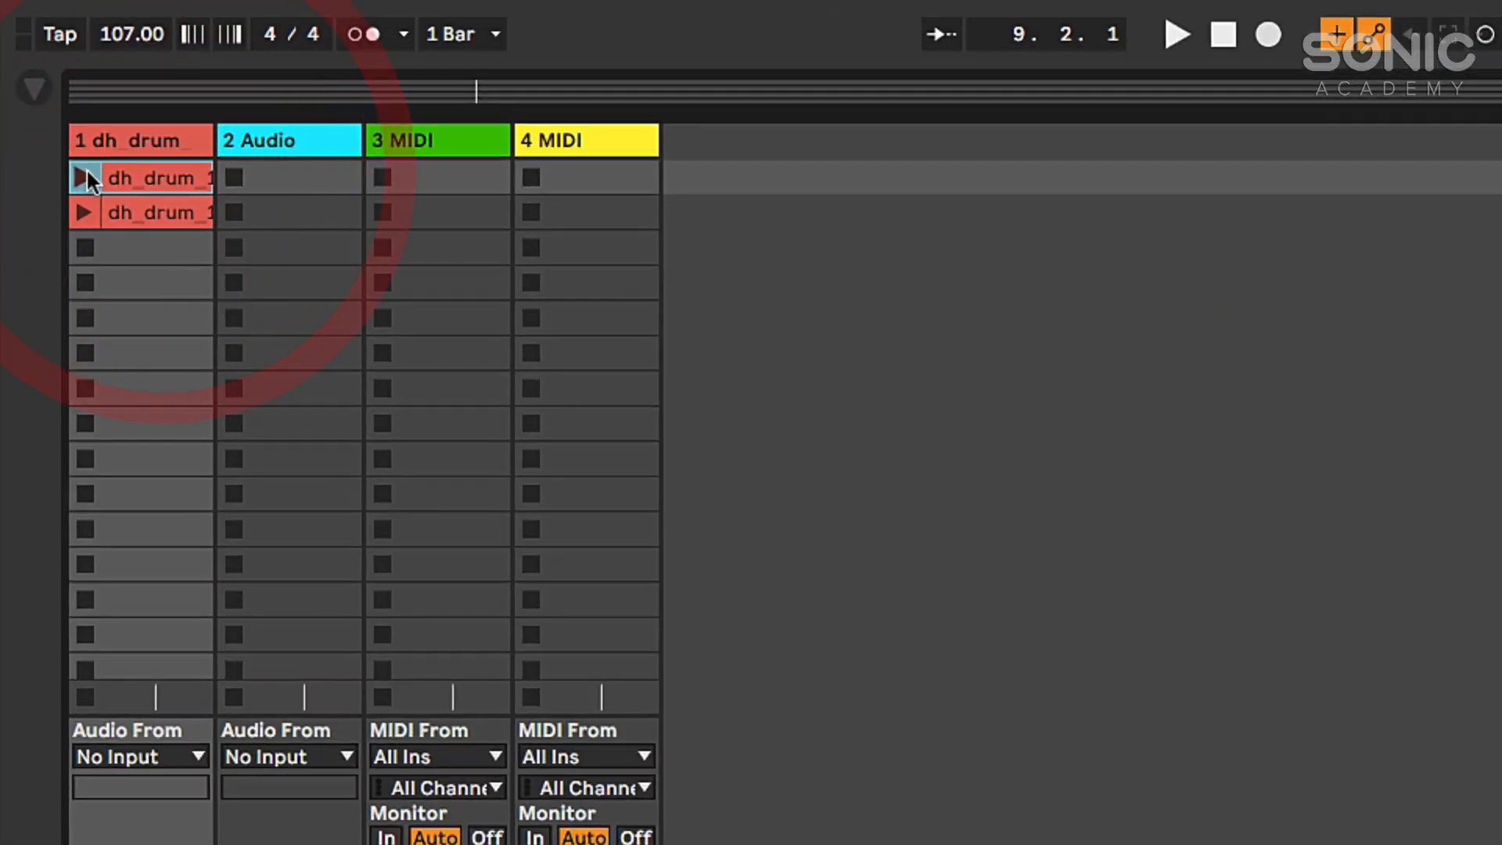
- Launch the first drum clip on track 1 and raise the tempo to 128 BPM
{"action": "left_click", "coordinate": [63, 130]}
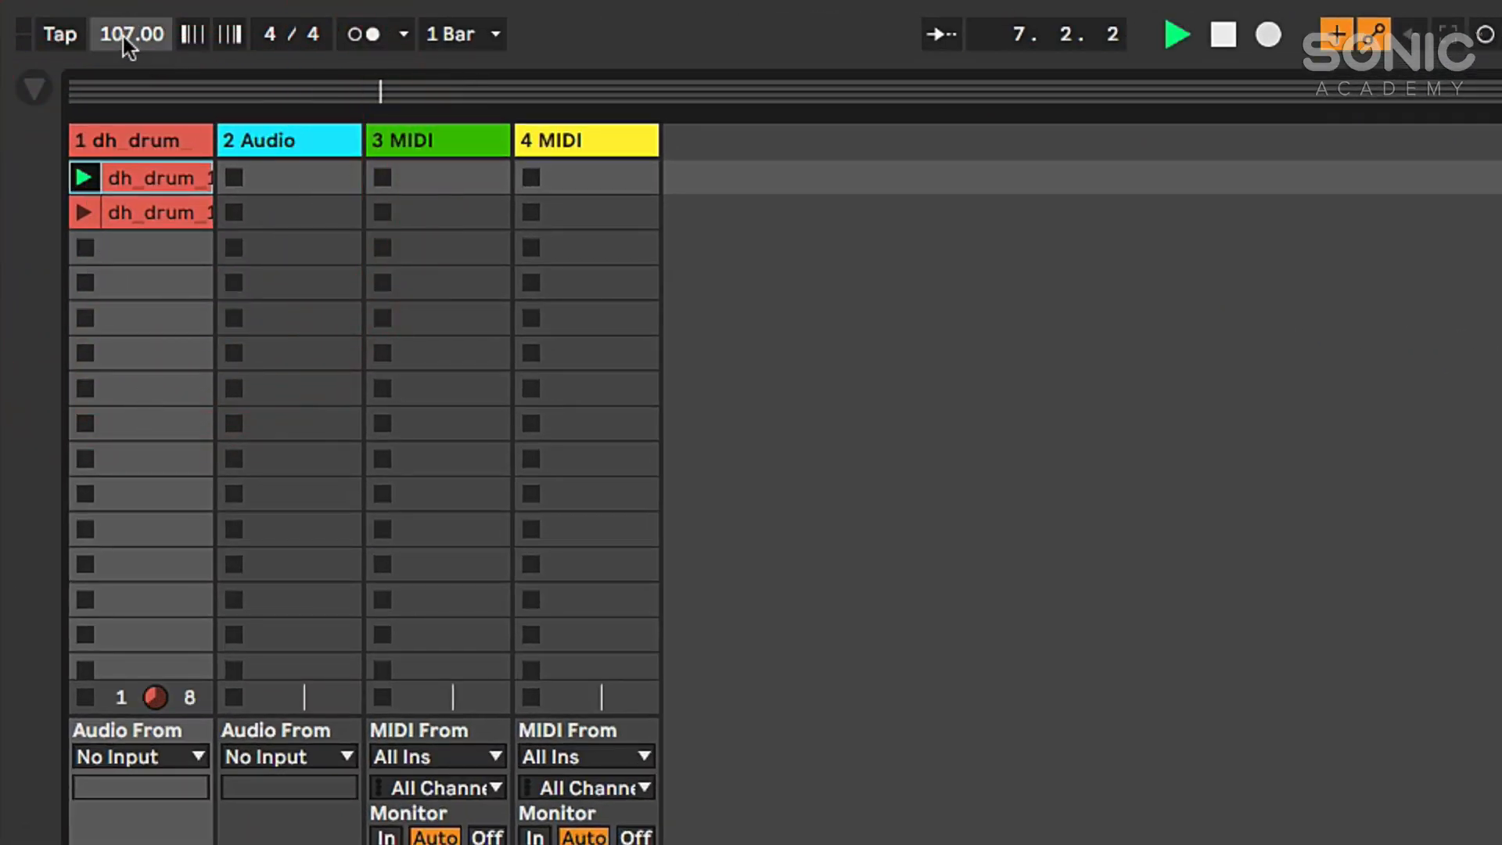
{"action": "left_click_drag", "start_coordinate": [124, 36], "coordinate": [124, 23]}
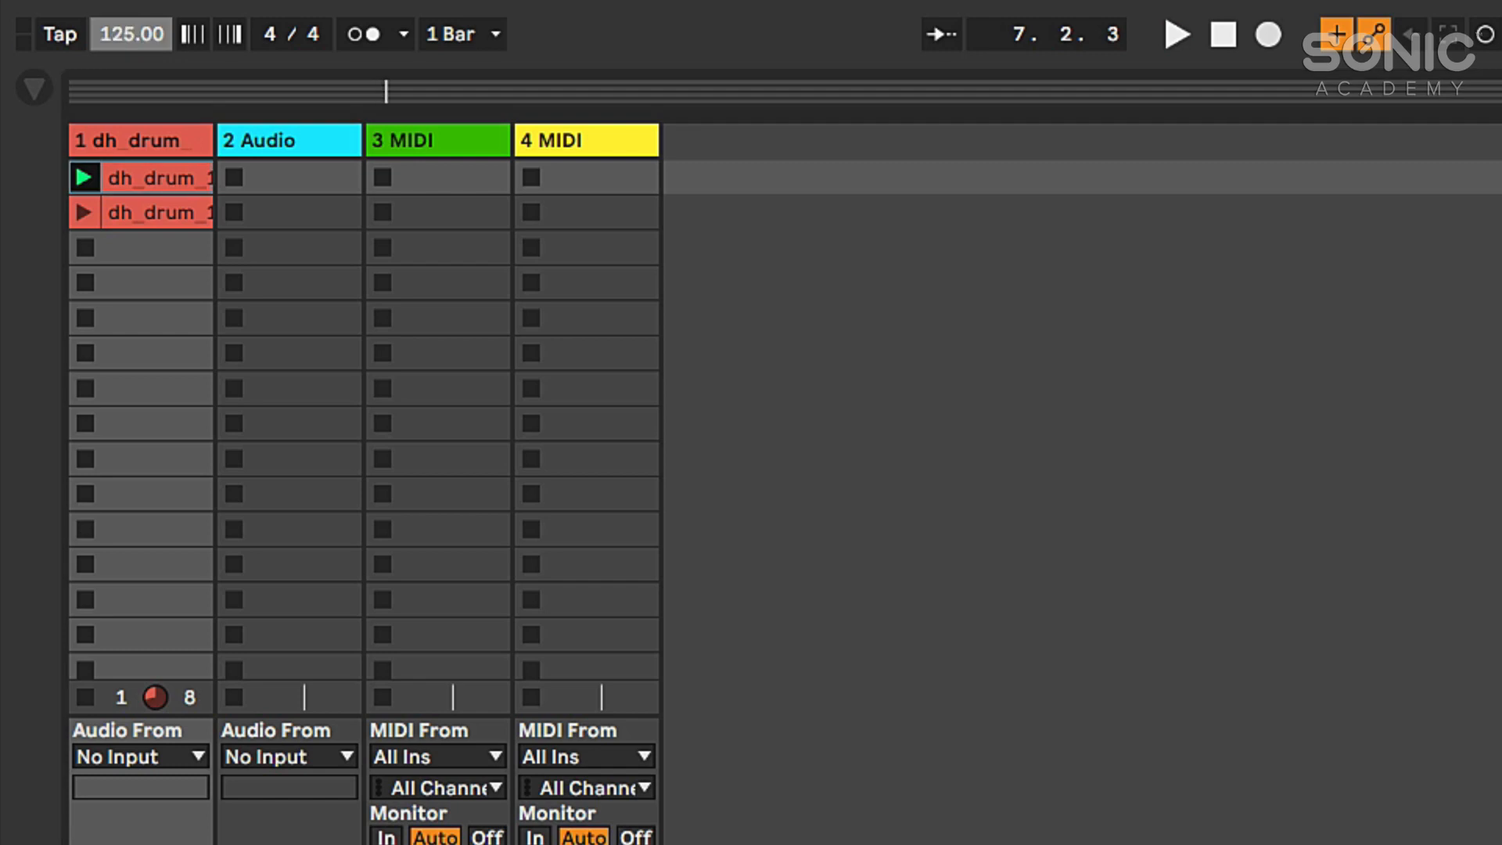
{"action": "key", "text": "space"}
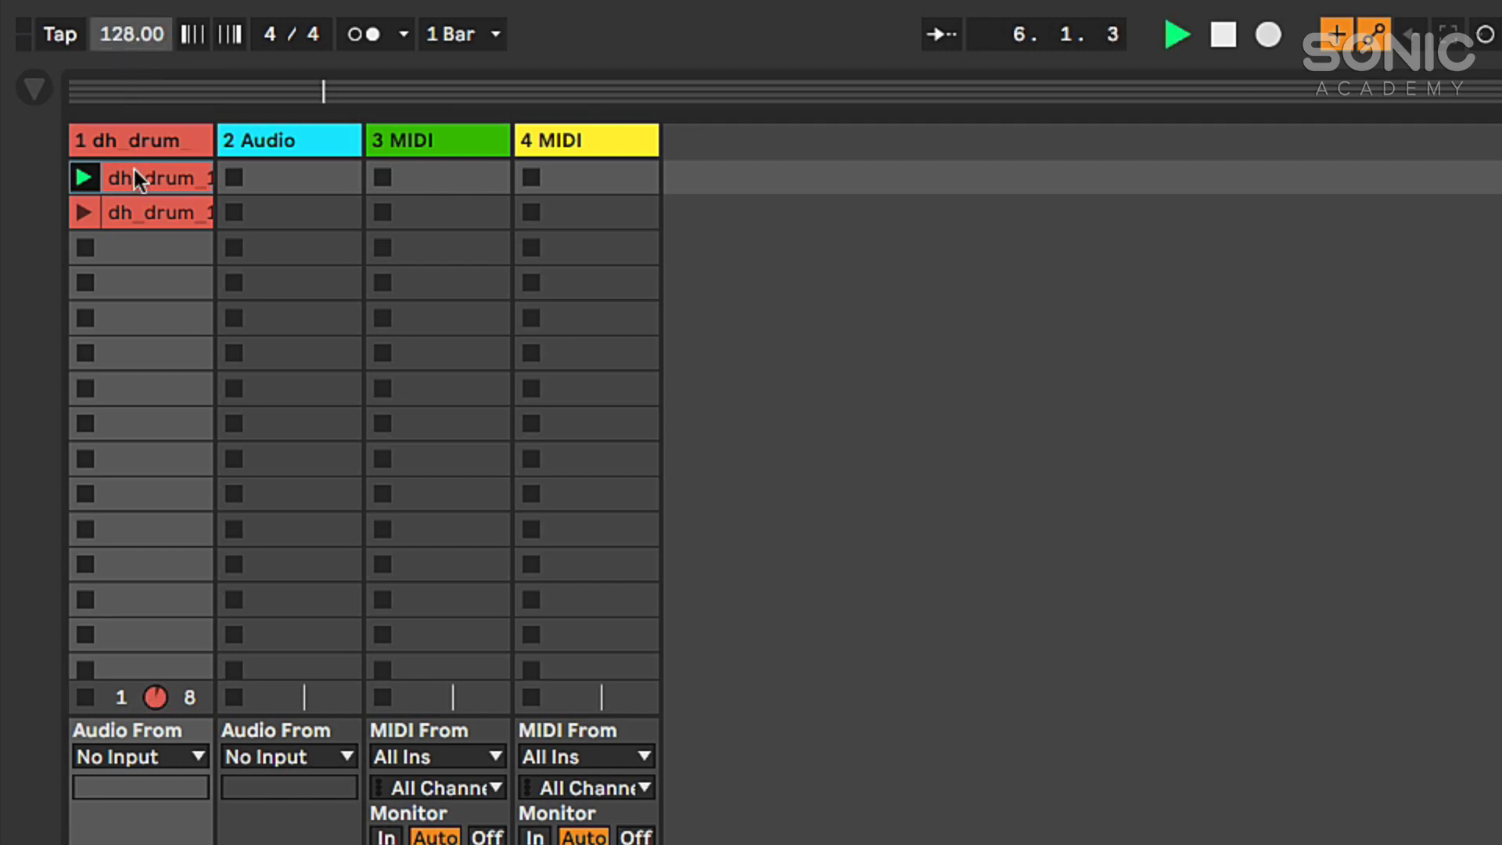
- Play the drum clip against the metronome with its rhythm set to Auto, ending with the metronome off and playback stopped
{"action": "left_click", "coordinate": [362, 34]}
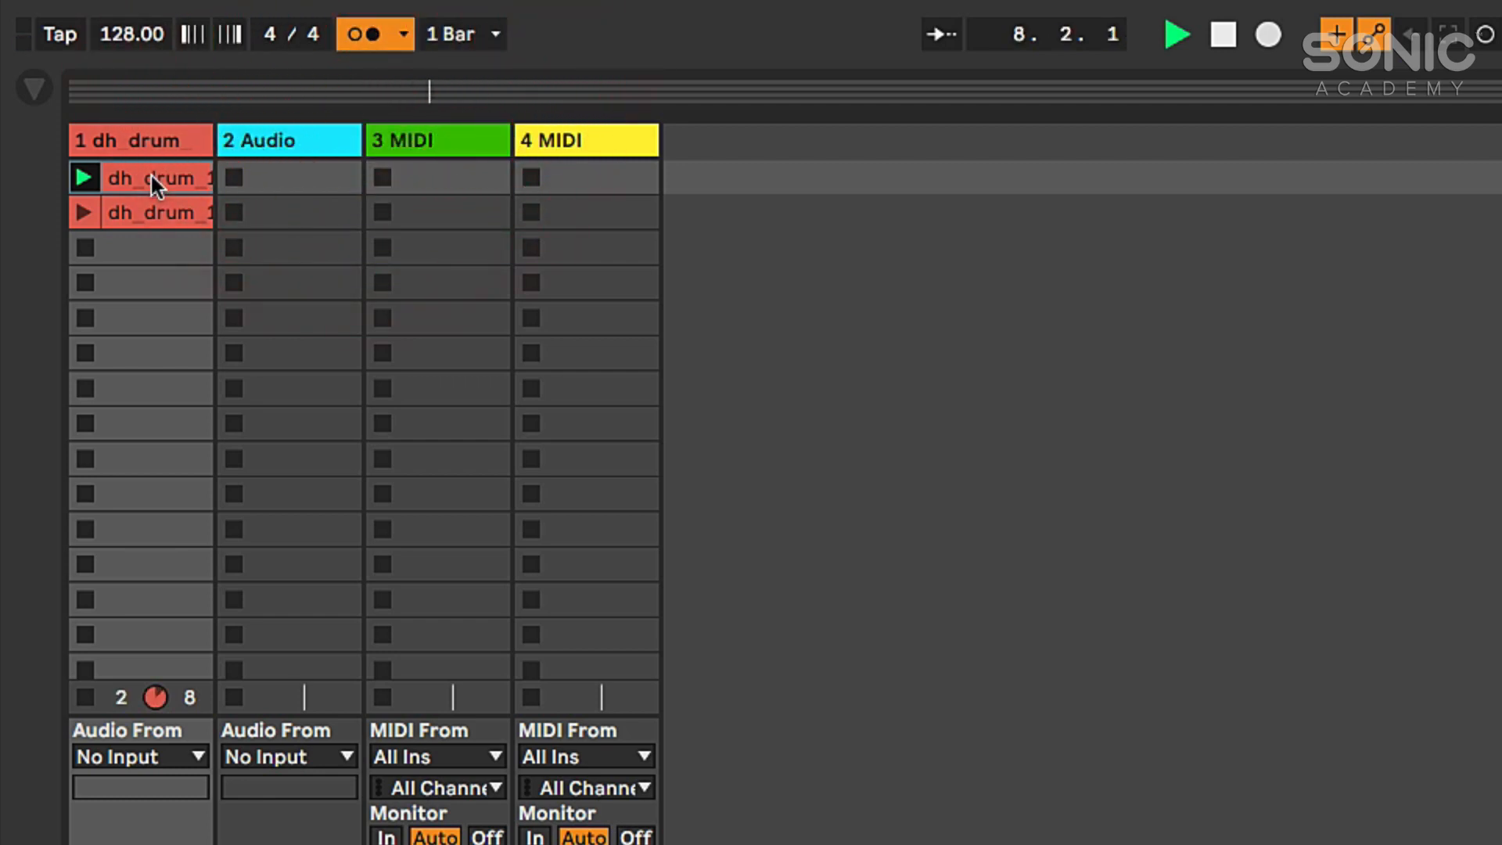
{"action": "left_click", "coordinate": [403, 34]}
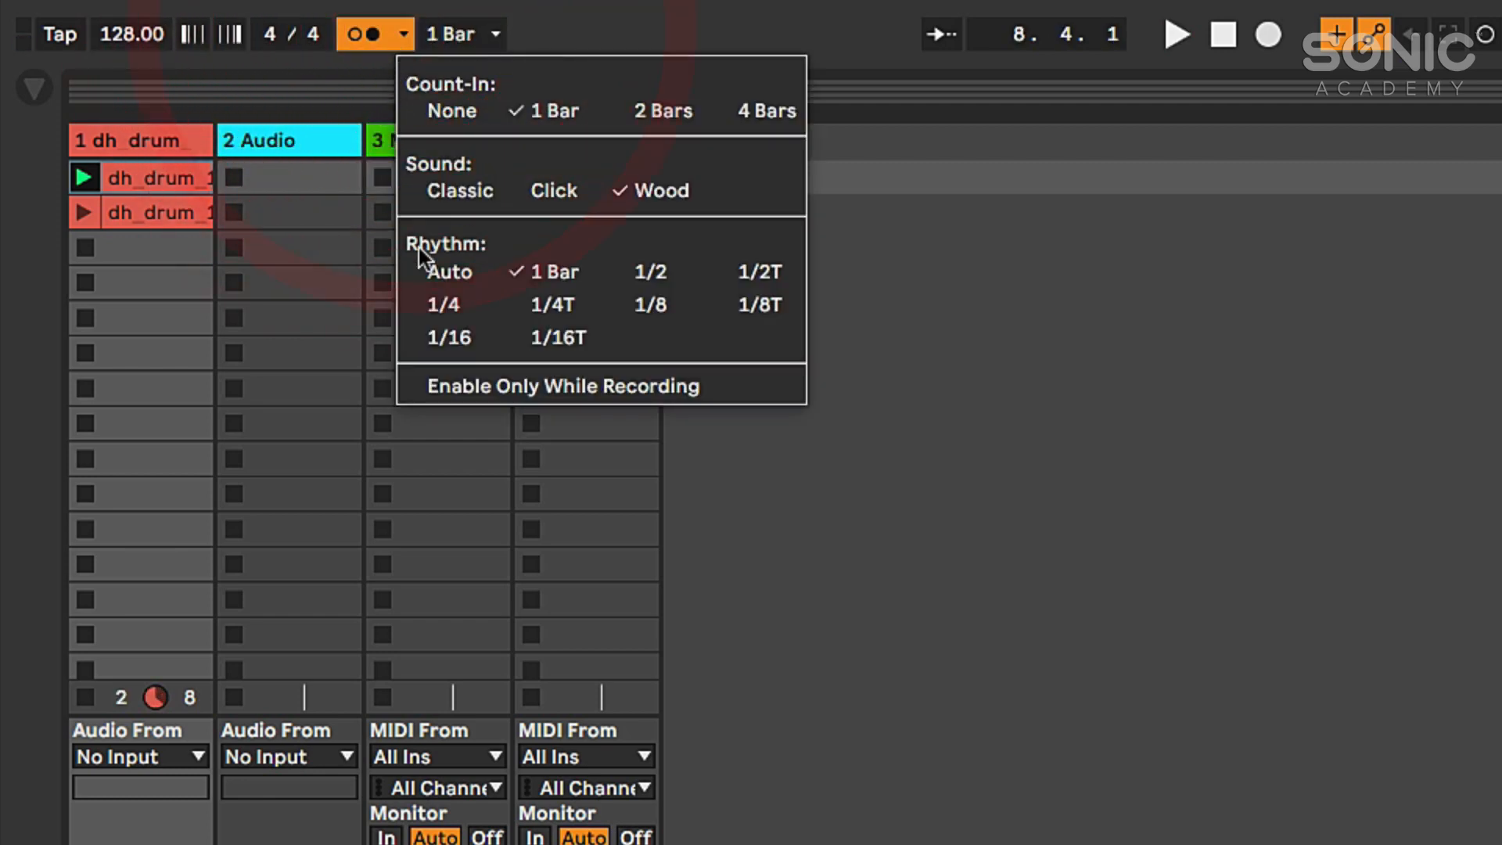
{"action": "left_click", "coordinate": [423, 275]}
{"action": "key", "text": "space"}
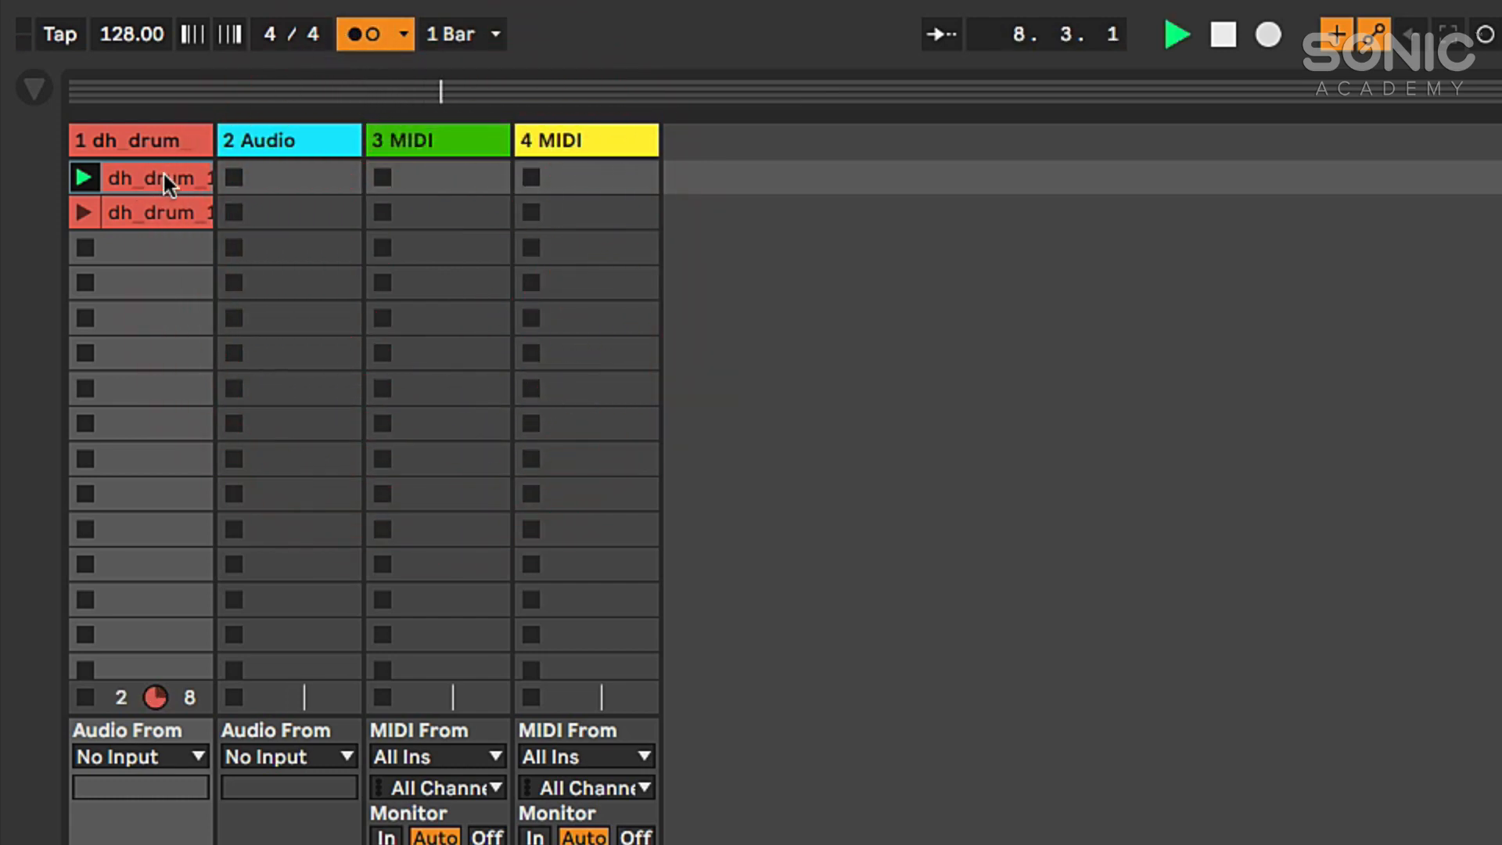
{"action": "left_click", "coordinate": [375, 33]}
{"action": "key", "text": "space"}
- Select the second drum clip on track 1 and point out the global quantization setting
{"action": "left_click", "coordinate": [126, 212]}
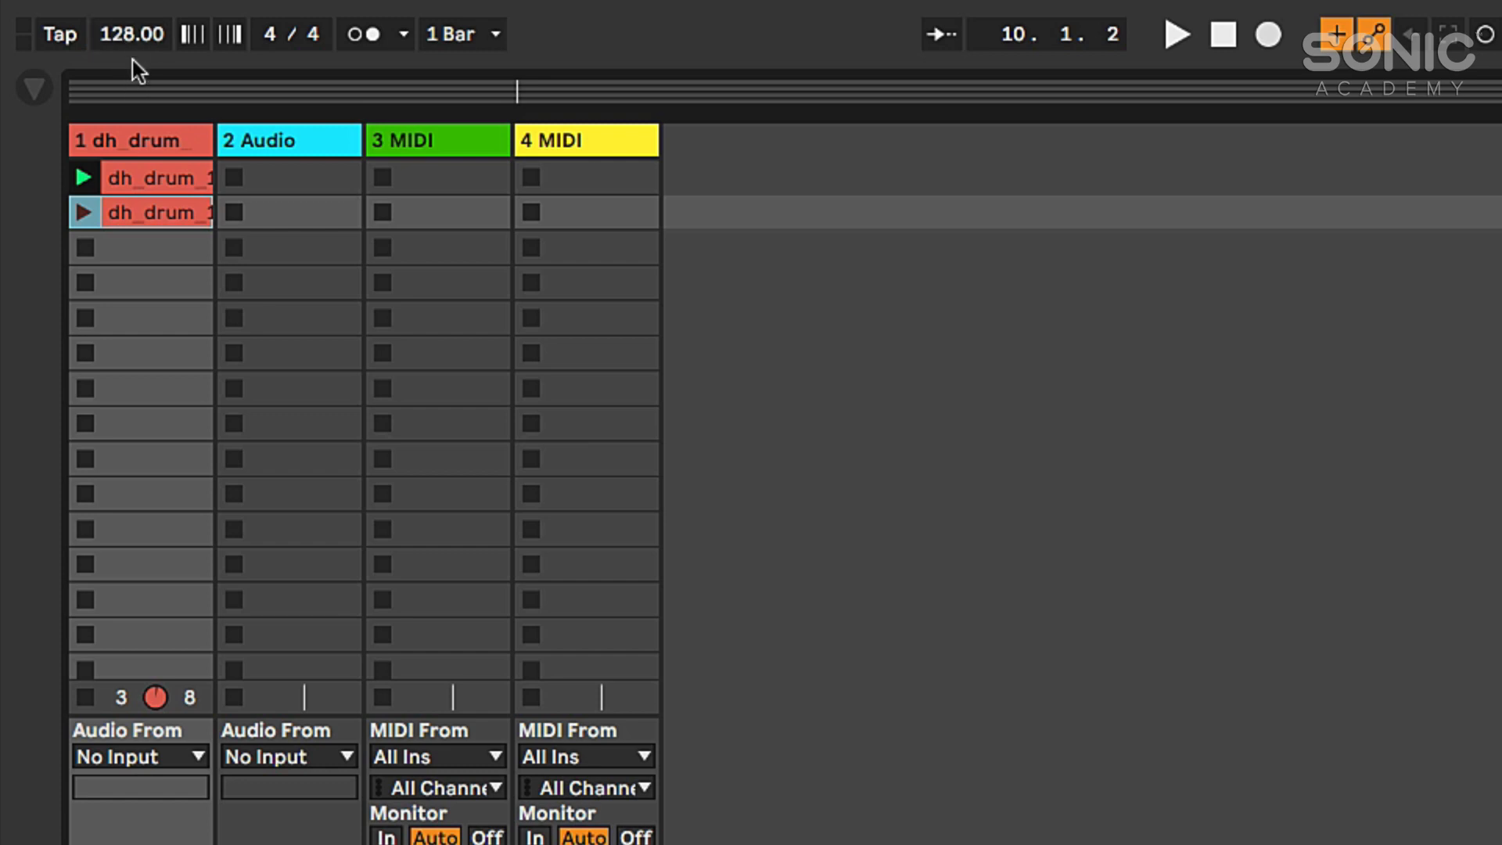
{"action": "left_click", "coordinate": [440, 40]}
{"action": "left_click", "coordinate": [440, 40]}
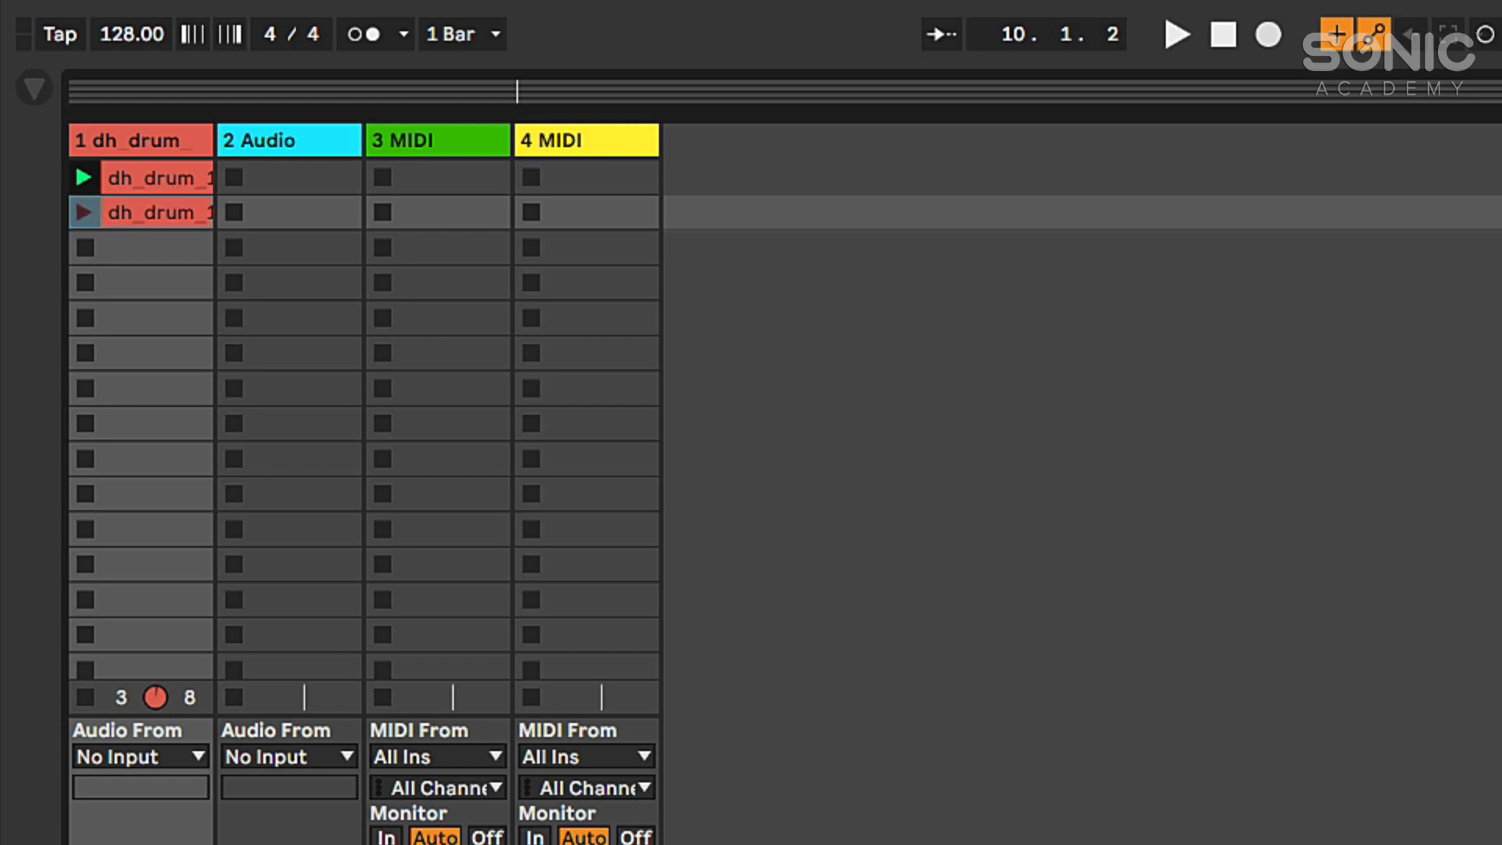
- Play the first drum clip with the metronome on and launch the second clip to hear the quantized switch, ending with the metronome off
{"action": "left_click", "coordinate": [83, 176]}
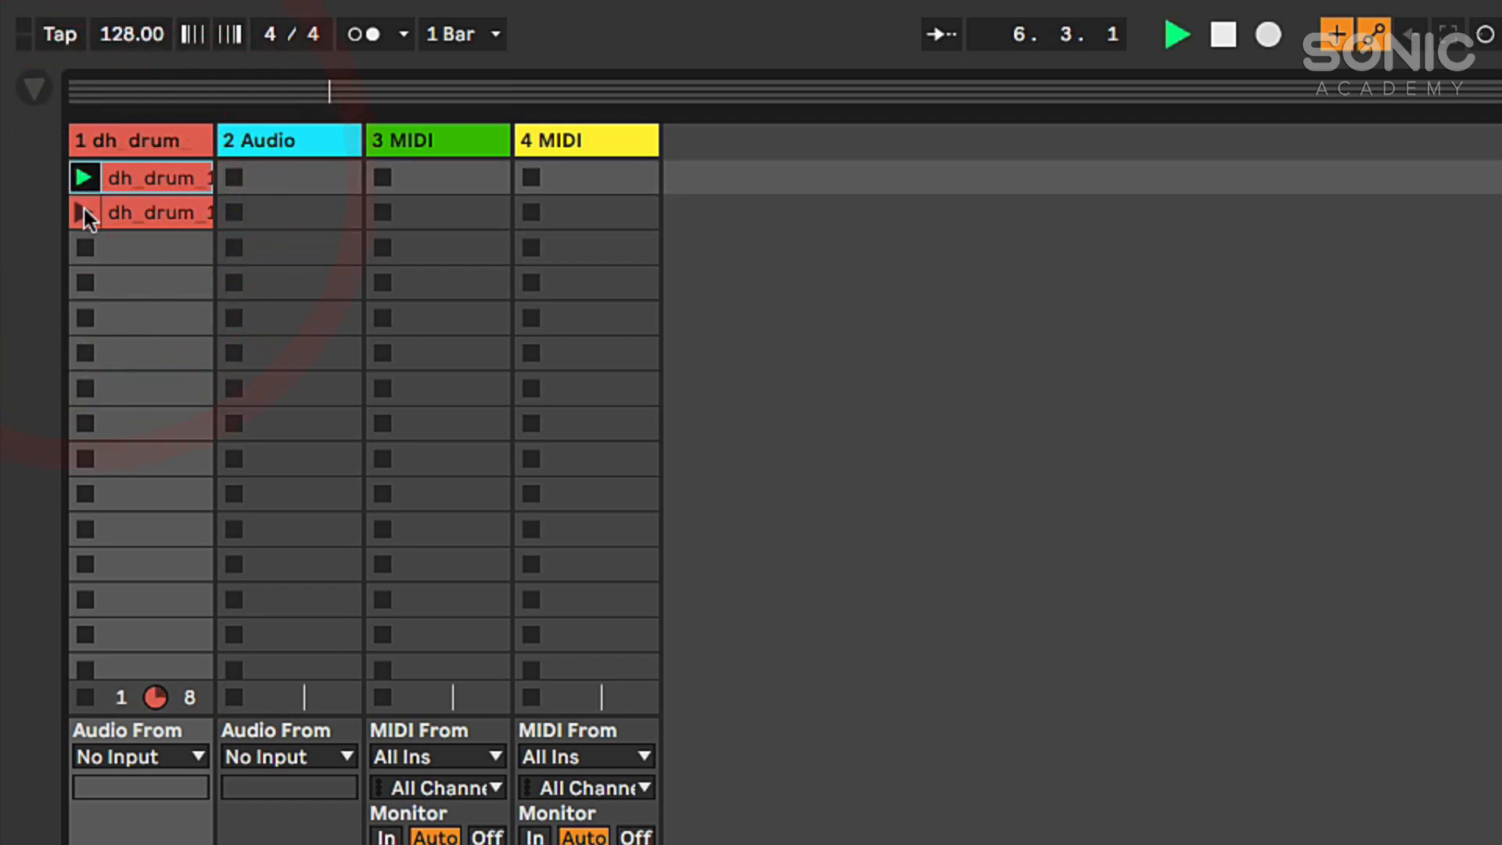
{"action": "left_click", "coordinate": [354, 31]}
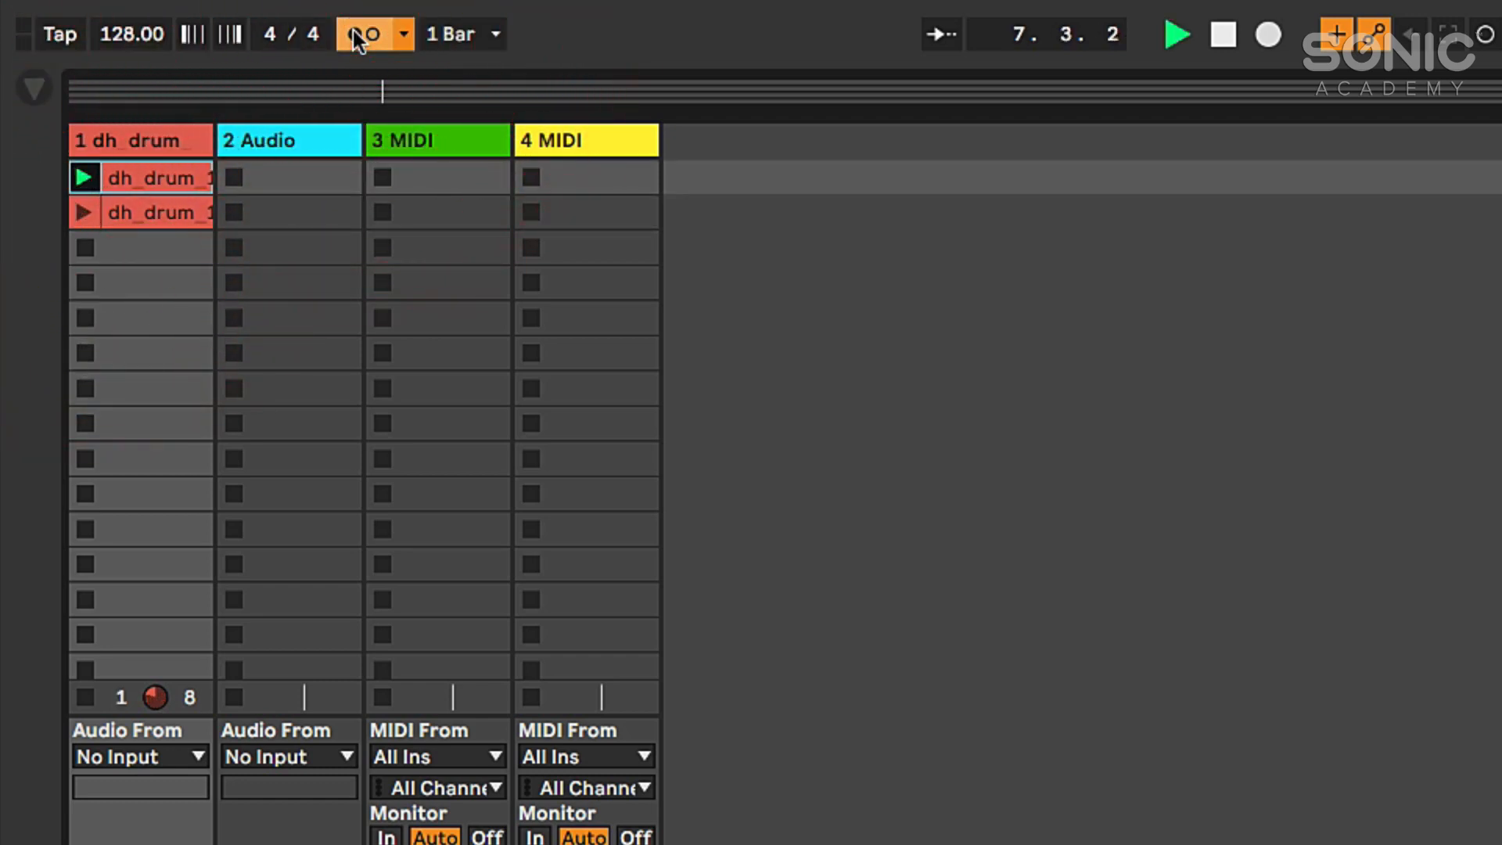
{"action": "left_click", "coordinate": [119, 213]}
{"action": "left_click", "coordinate": [84, 213]}
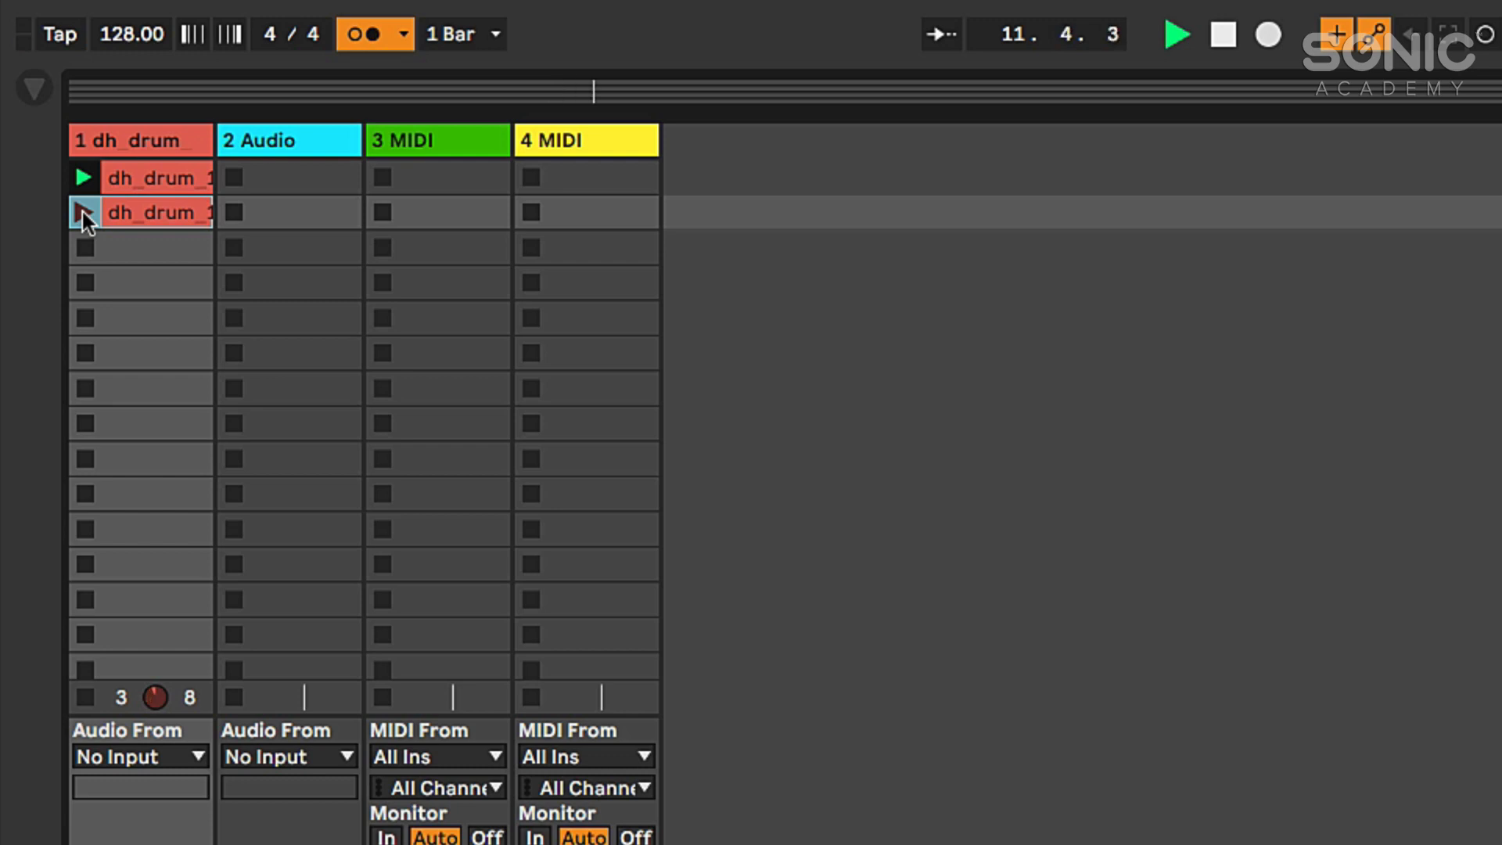
{"action": "left_click", "coordinate": [84, 213]}
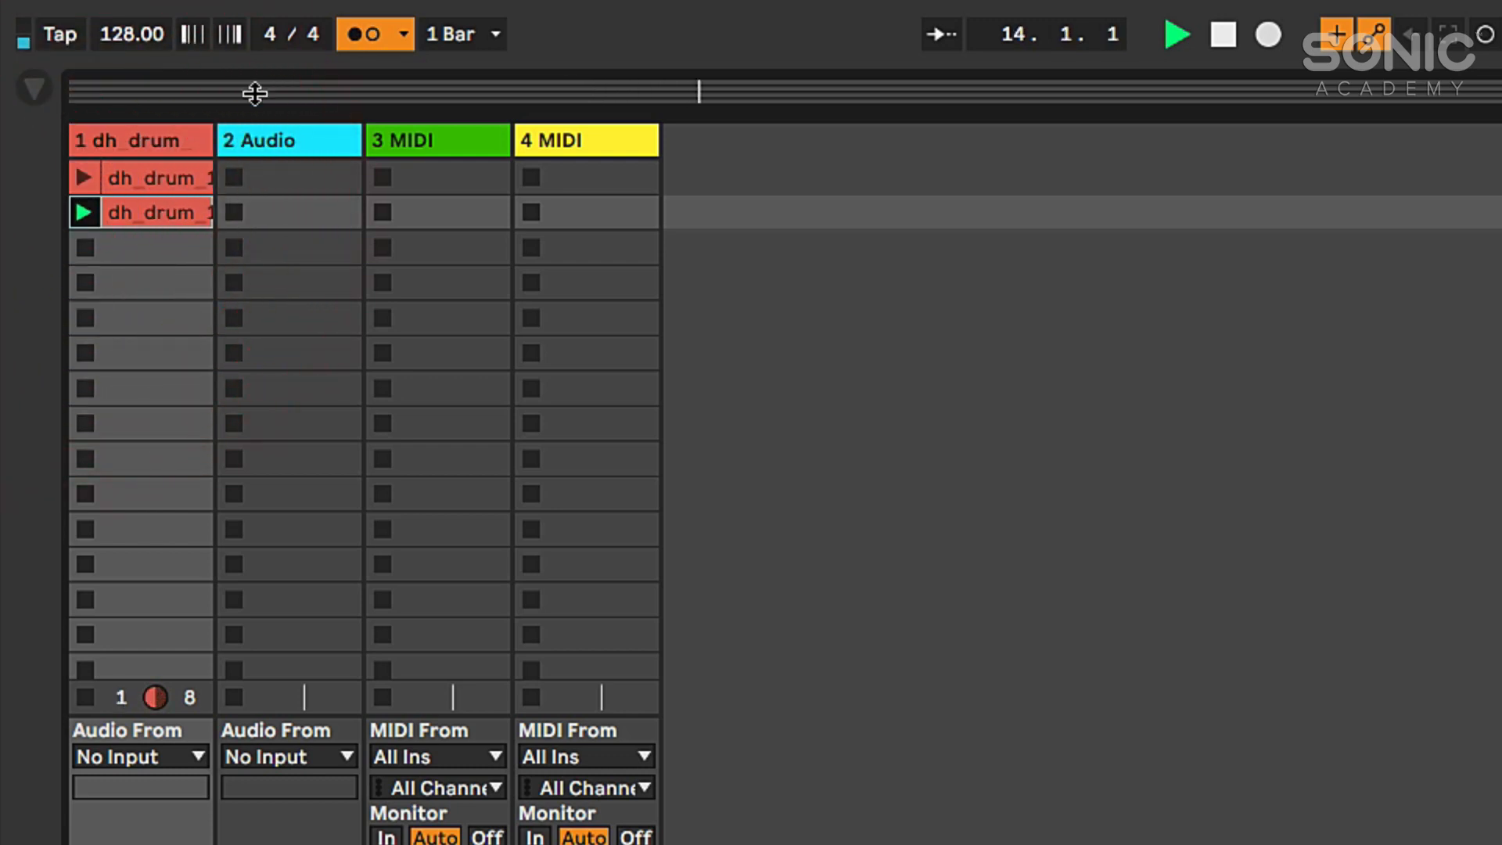
{"action": "left_click", "coordinate": [355, 41]}
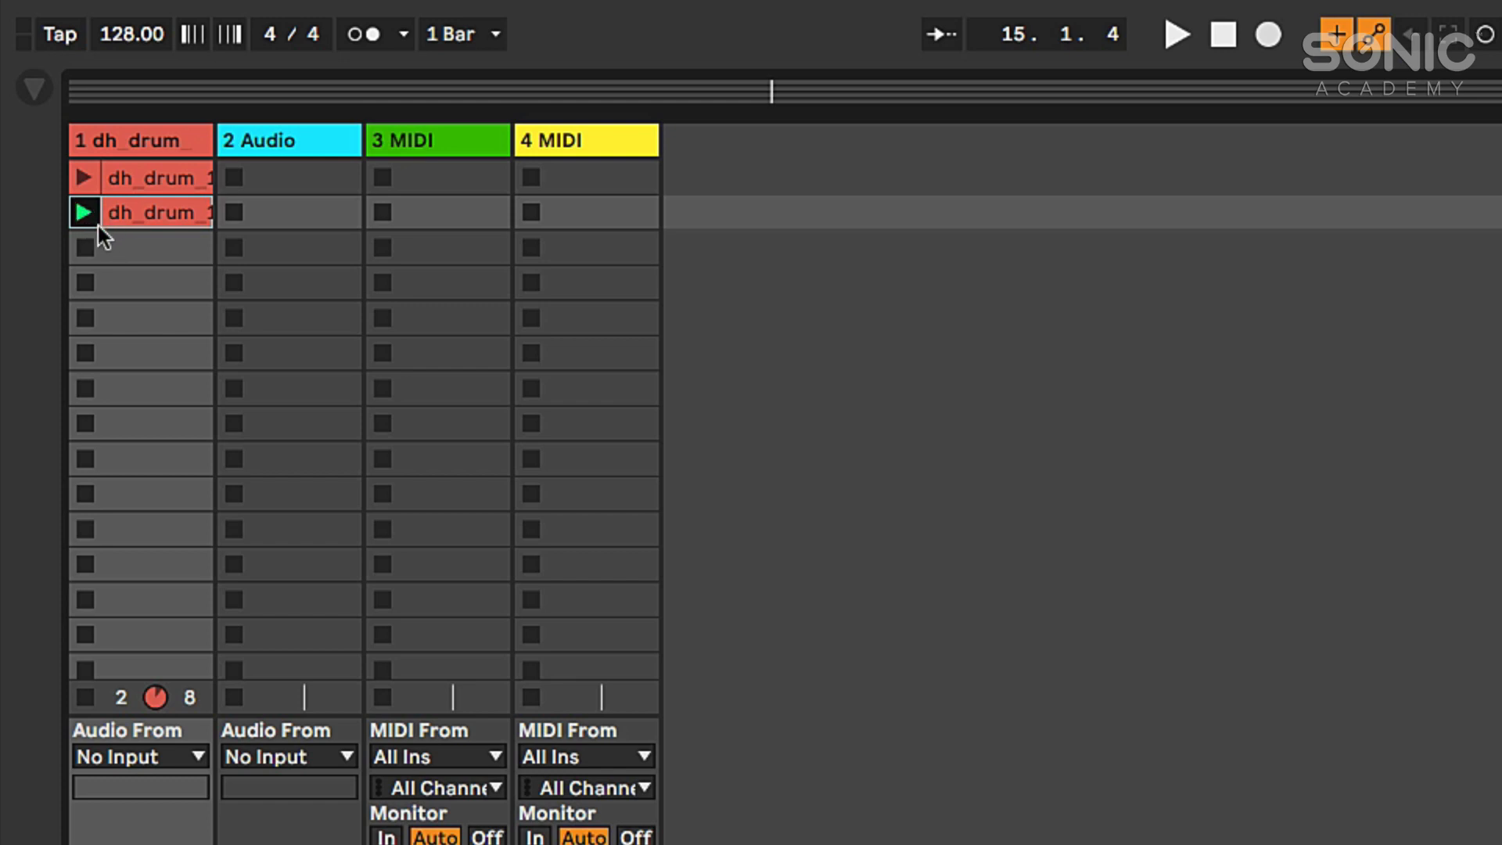
- Reopen the global quantization options, keep 1 Bar, and stop the clip on track 1
{"action": "left_click", "coordinate": [452, 45]}
{"action": "left_click", "coordinate": [473, 44]}
{"action": "left_click", "coordinate": [444, 39]}
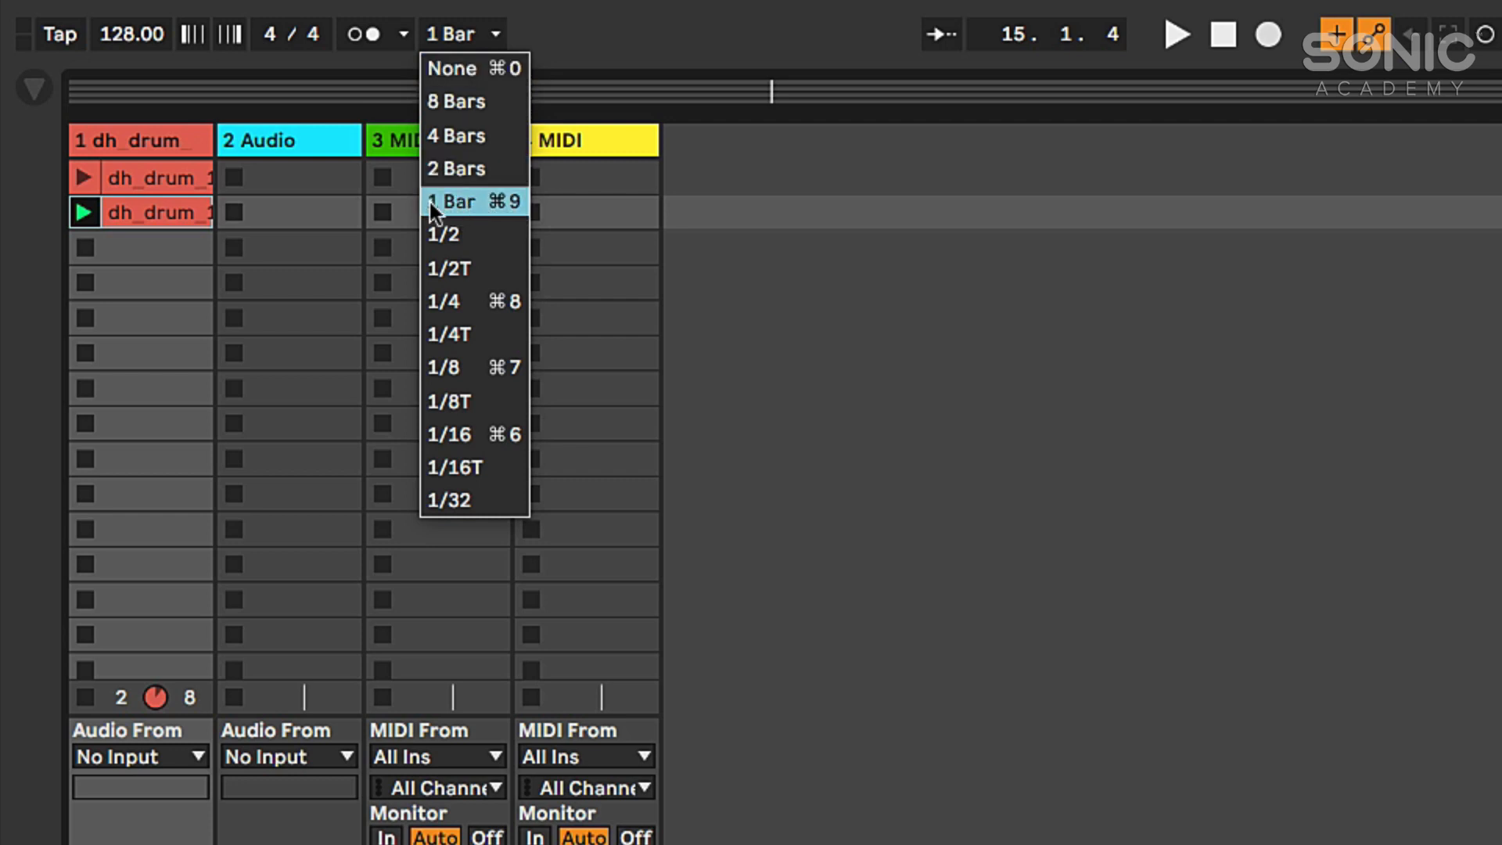
{"action": "left_click", "coordinate": [474, 205]}
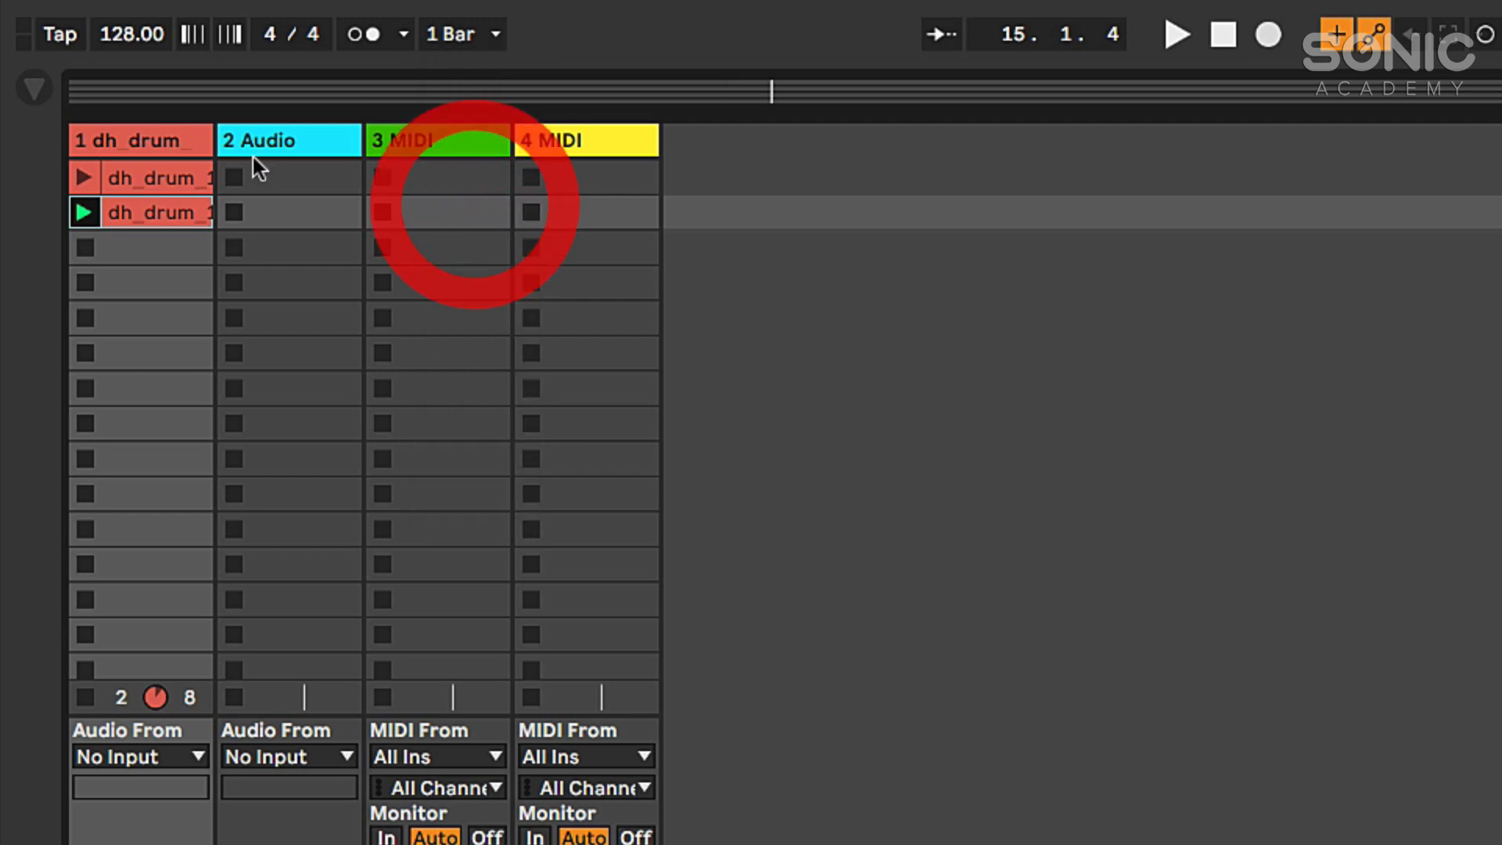
{"action": "left_click", "coordinate": [85, 247]}
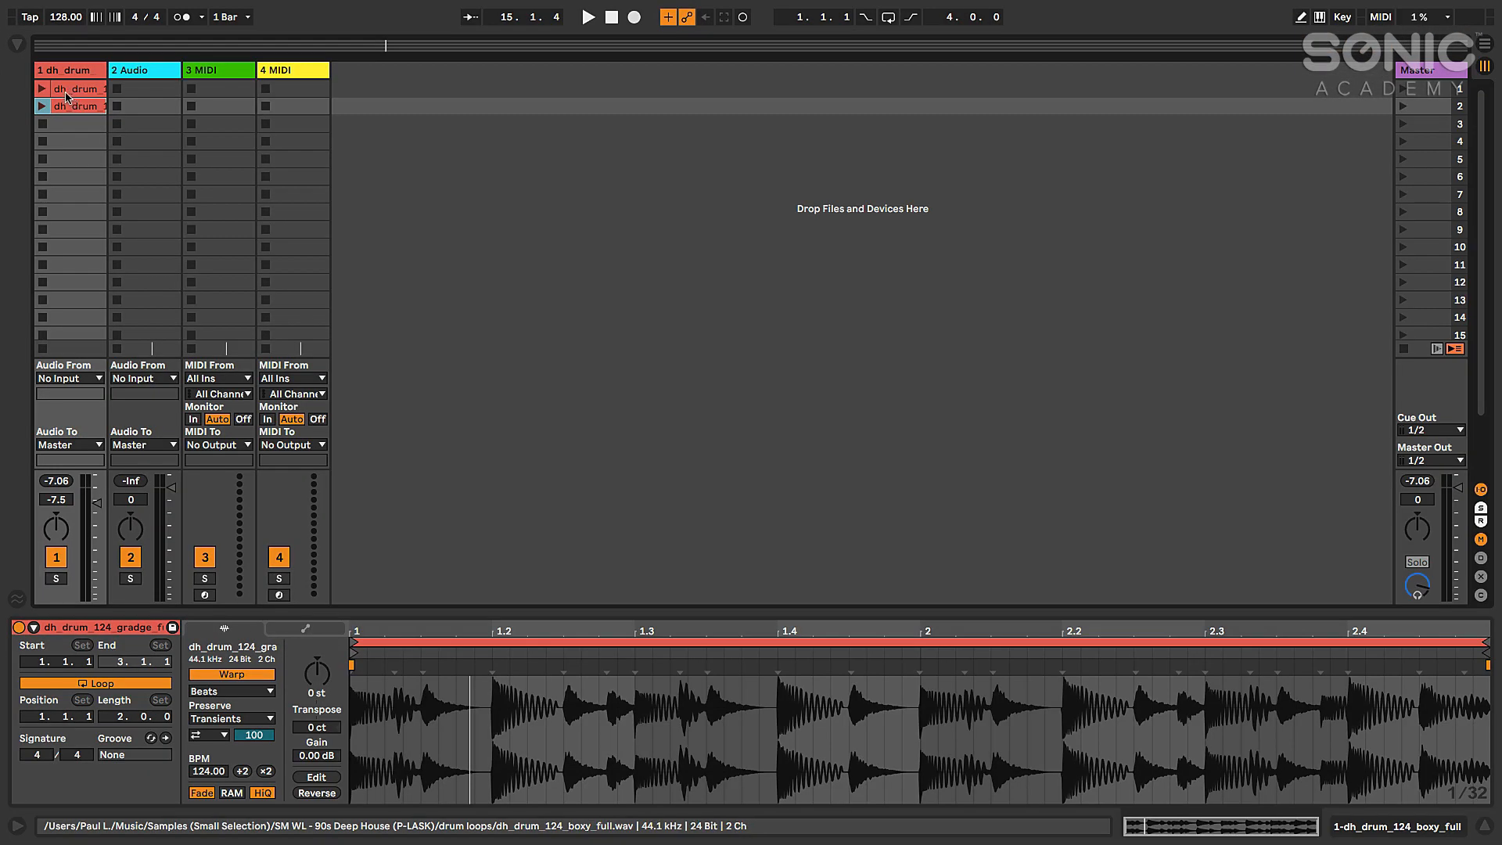
- Switch to Arrangement View and zoom the timeline in around bar 6
{"action": "key", "text": "Tab"}
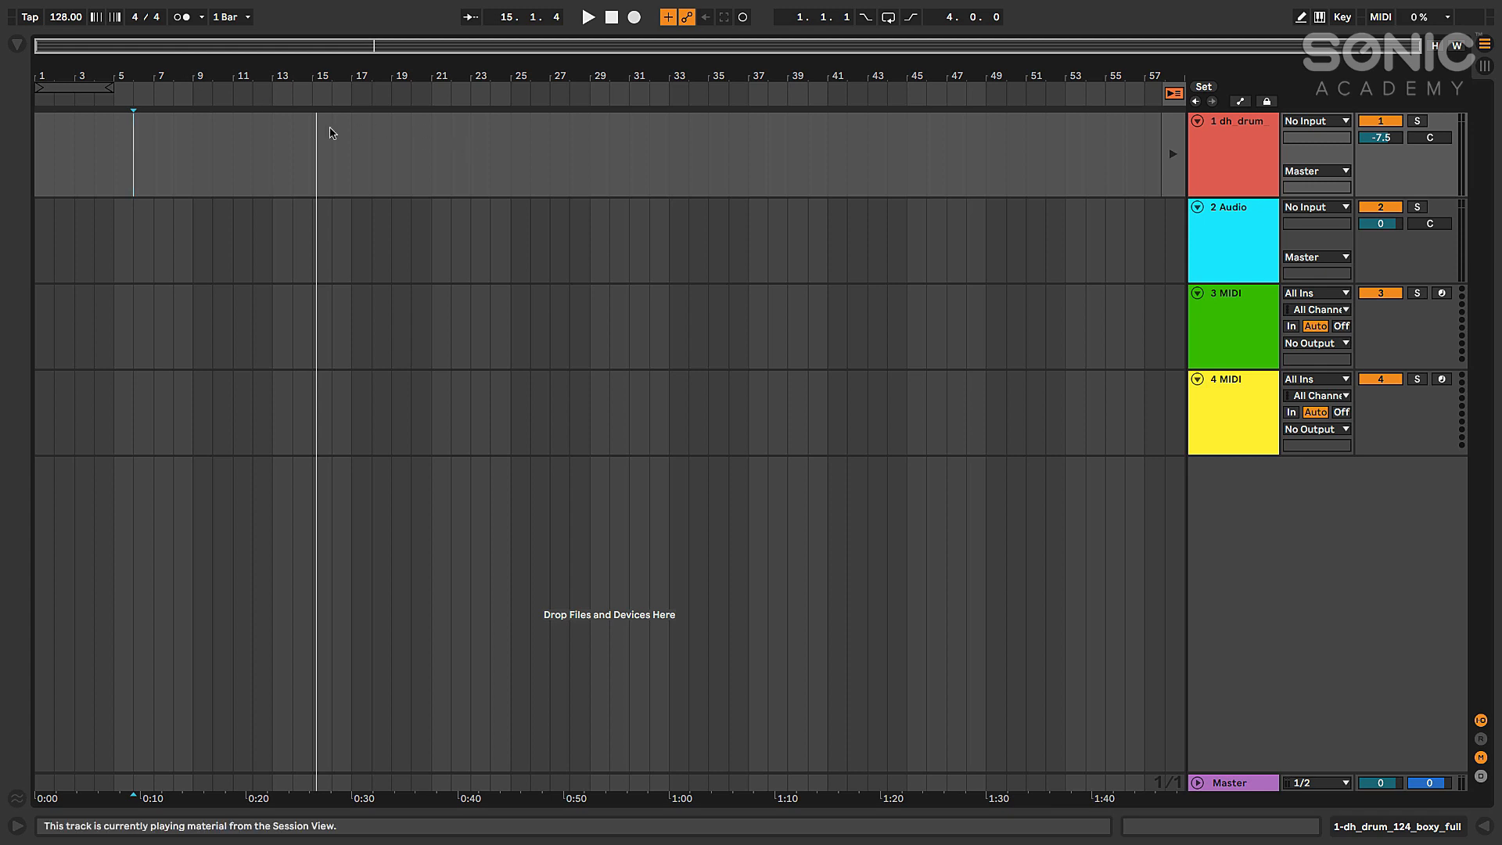
{"action": "left_click_drag", "start_coordinate": [303, 70], "coordinate": [306, 126]}
{"action": "left_click_drag", "start_coordinate": [94, 71], "coordinate": [535, 70]}
{"action": "left_click_drag", "start_coordinate": [315, 71], "coordinate": [315, 125]}
- Enable Follow and start playback, turning Follow off and on again while the arrangement plays
{"action": "left_click", "coordinate": [470, 16]}
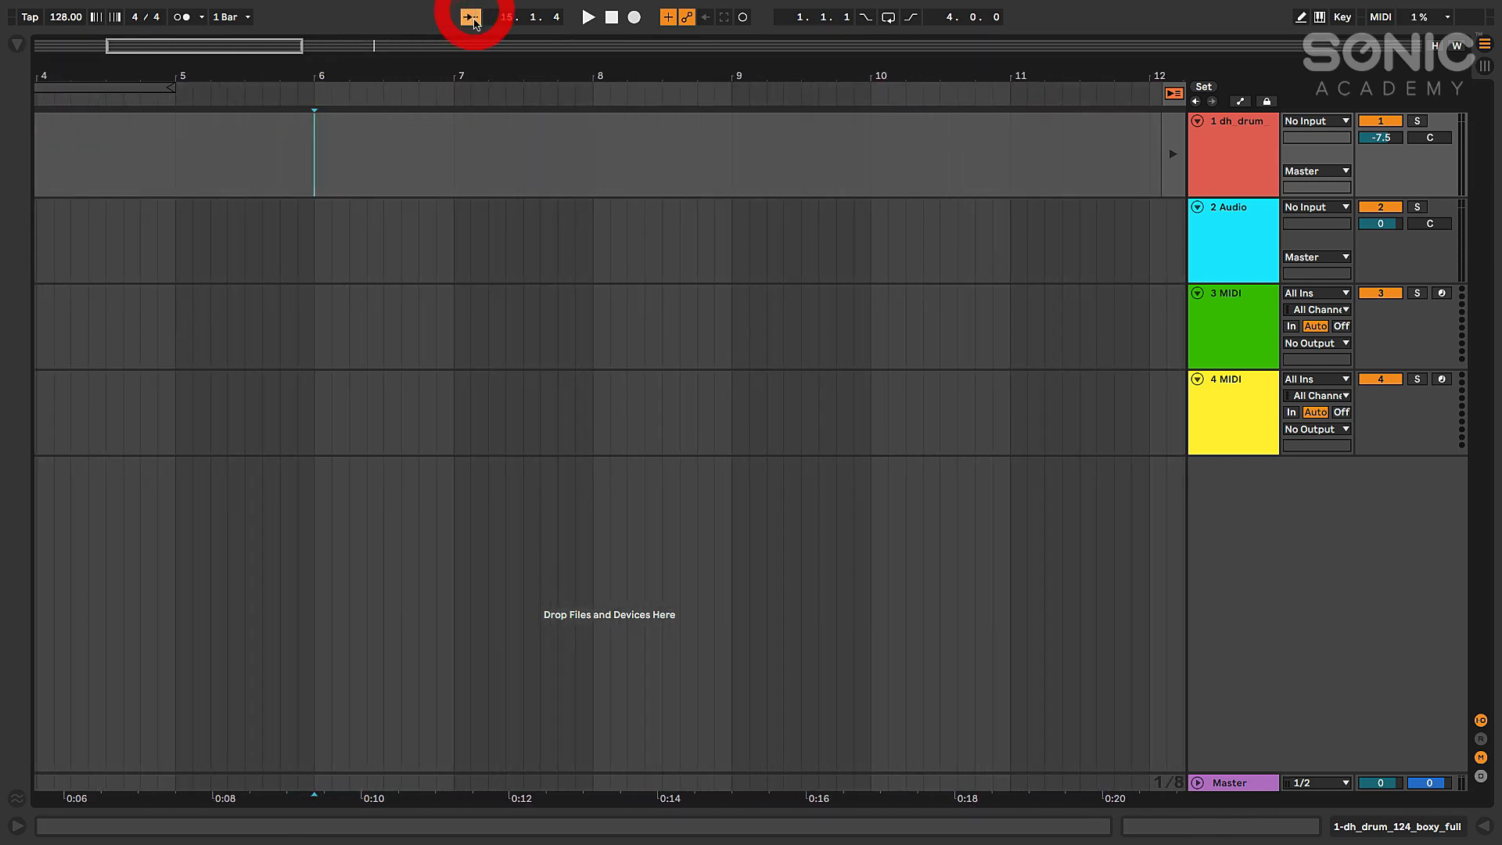
{"action": "key", "text": "space"}
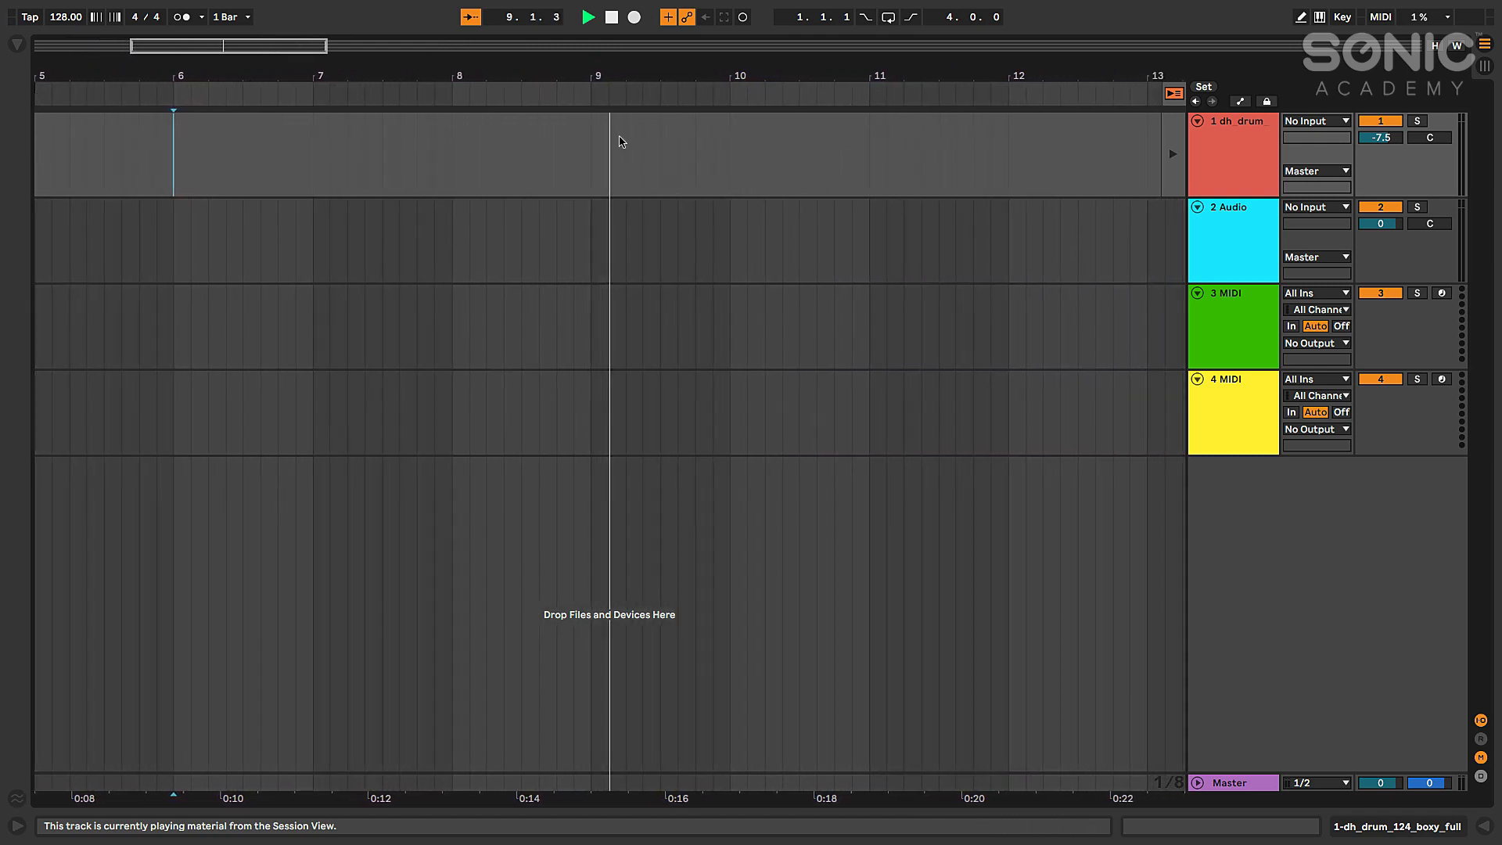
{"action": "left_click", "coordinate": [470, 17]}
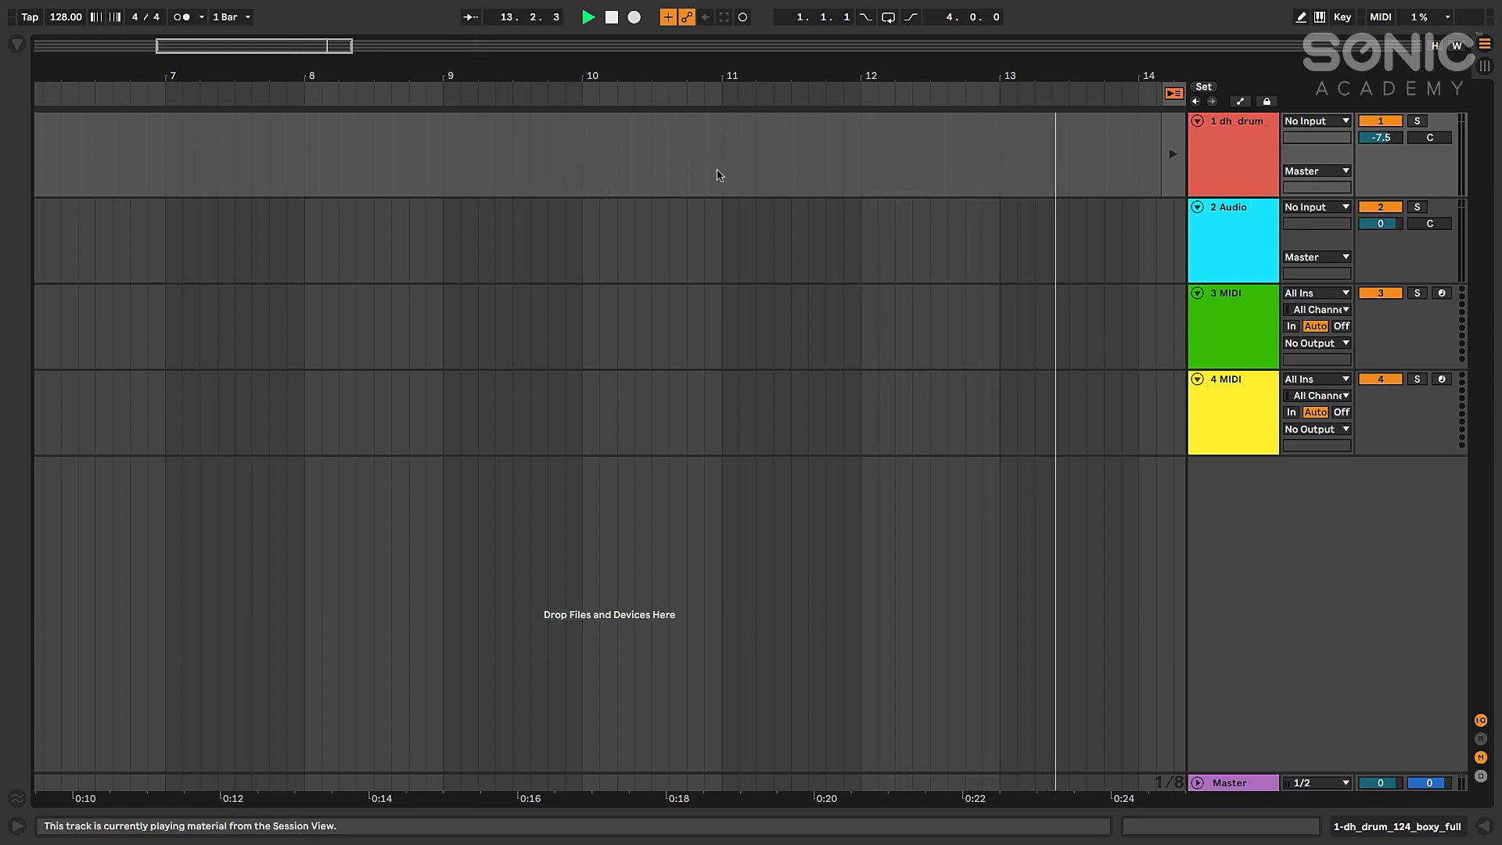
{"action": "left_click", "coordinate": [471, 17]}
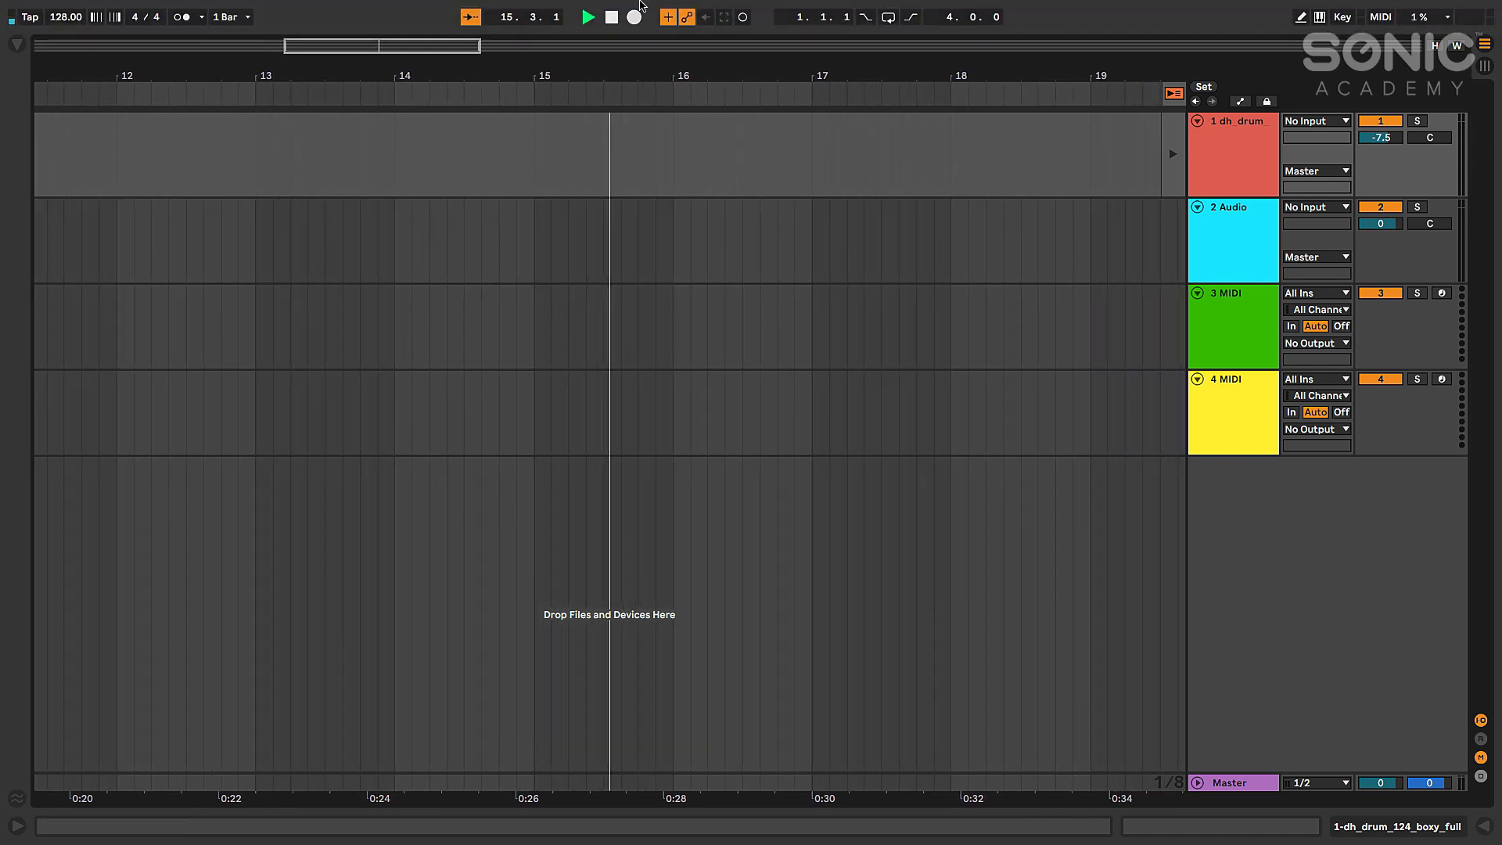
- Return the stopped arrangement to 1.1.1, and briefly play it from the start before stopping it
{"action": "left_click", "coordinate": [610, 17]}
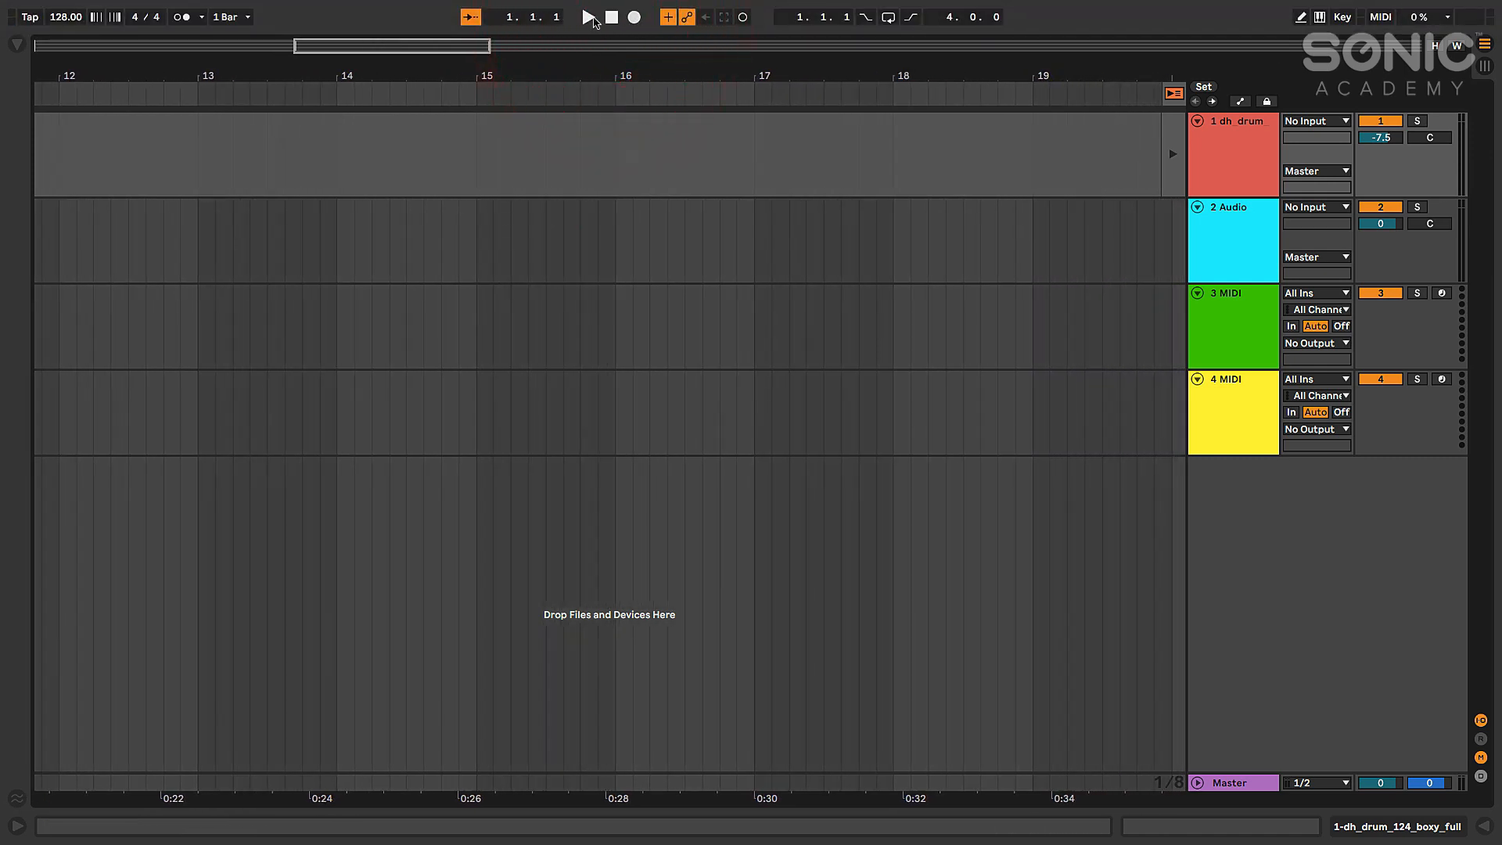
{"action": "left_click", "coordinate": [587, 17]}
{"action": "left_click", "coordinate": [611, 17]}
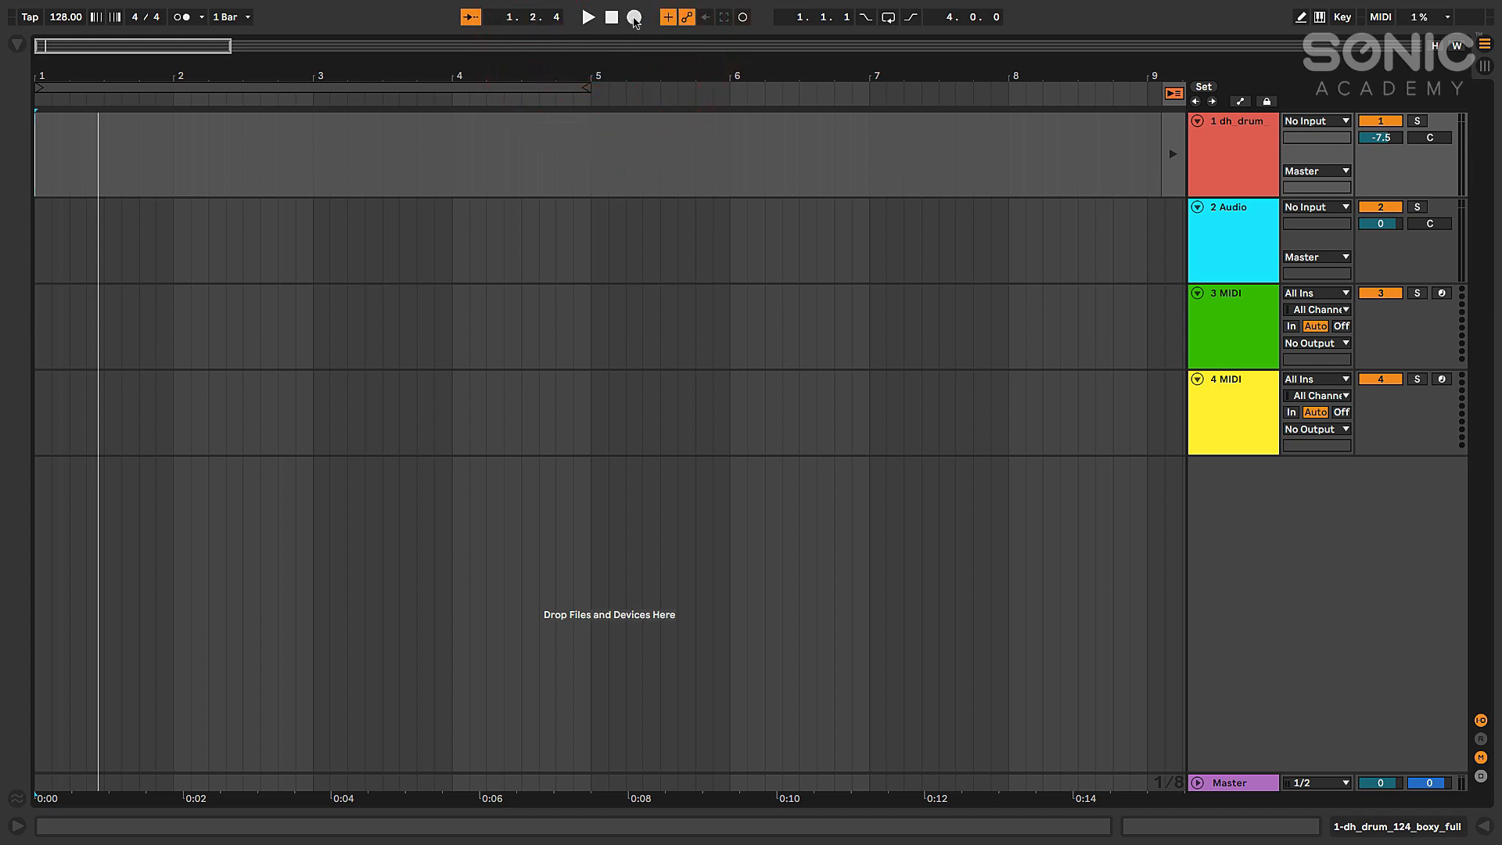
- Select the 2 Audio track, then the 3 MIDI track, and briefly play the arrangement from the beginning
{"action": "left_click", "coordinate": [1205, 223]}
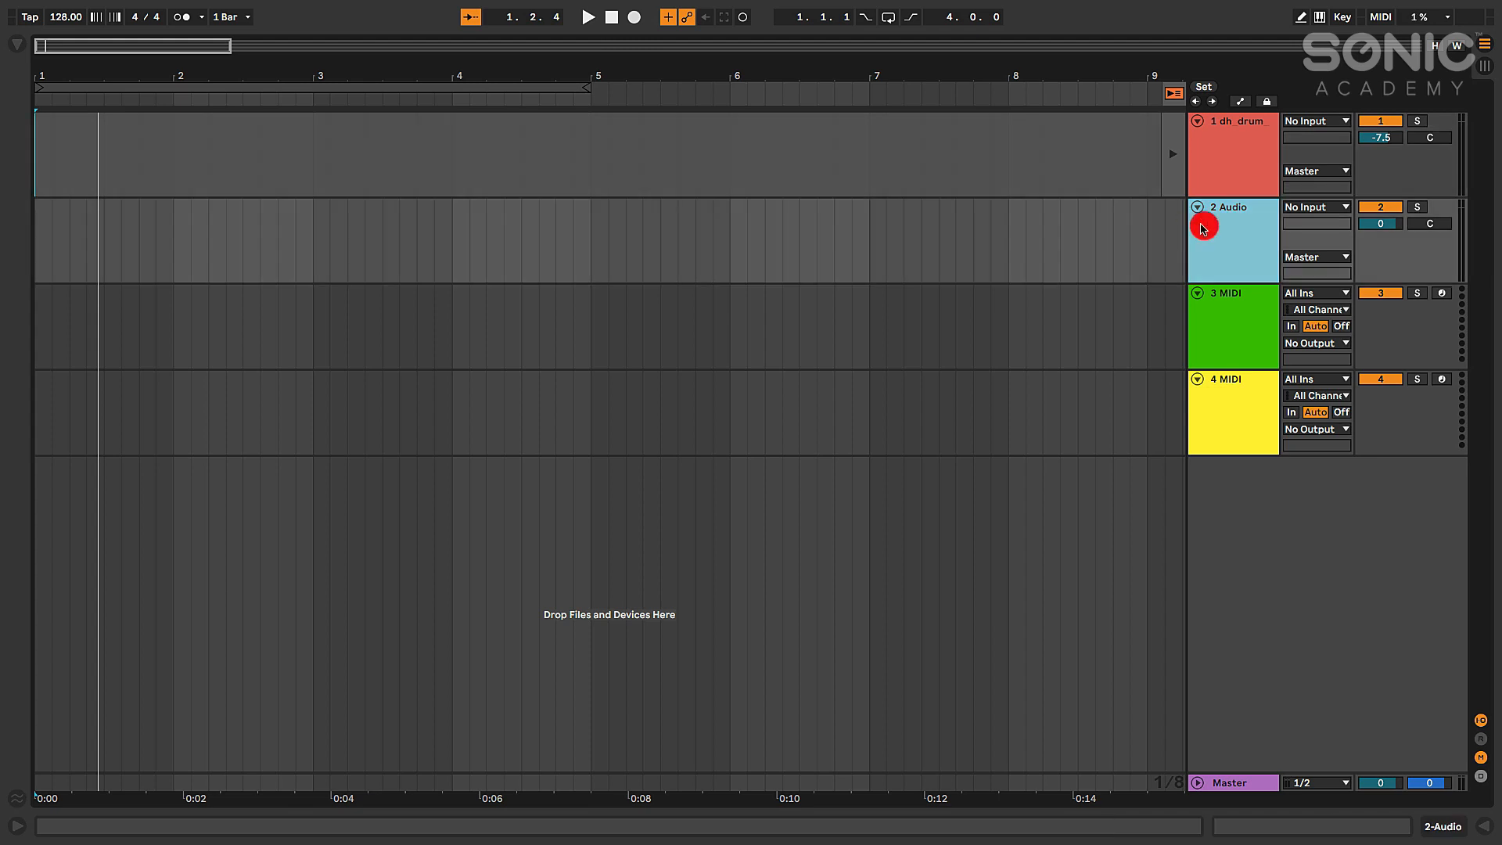
{"action": "left_click", "coordinate": [1215, 307]}
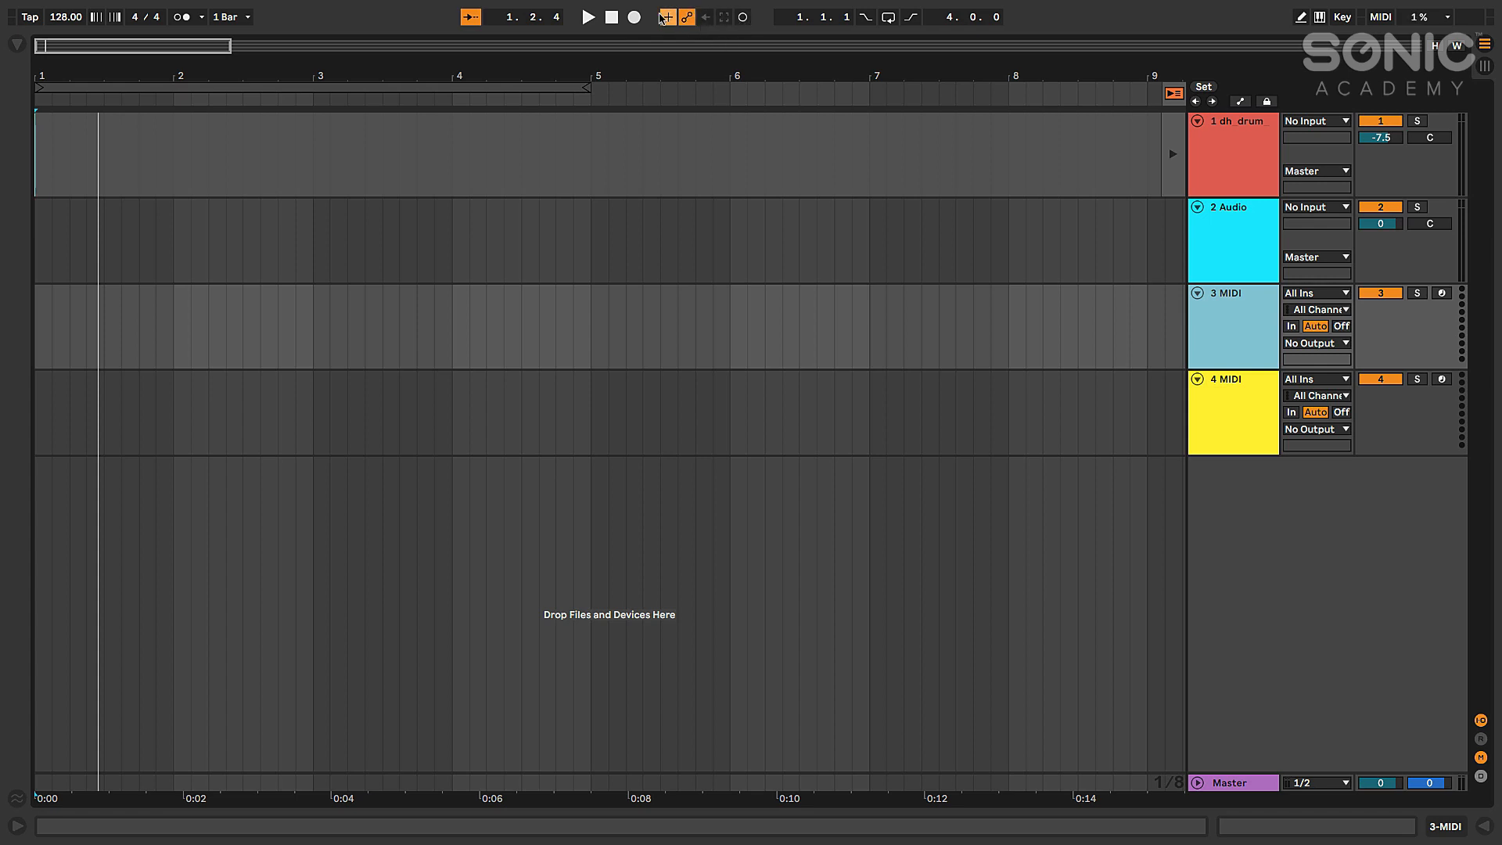
{"action": "key", "text": "space"}
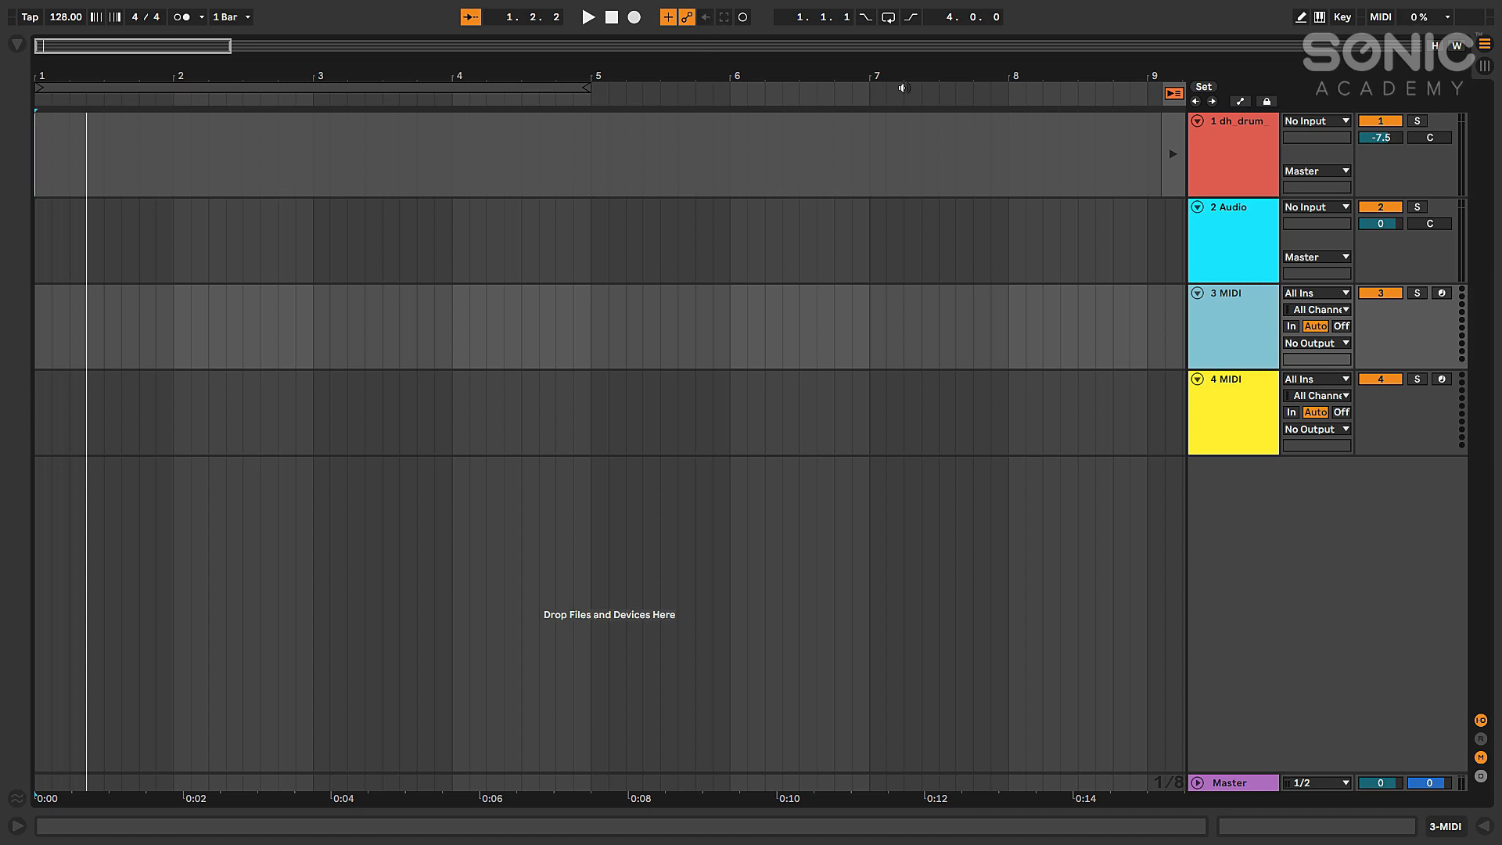
- Toggle the arrangement loop, leaving it on, and move the four-bar loop region to start at bar 5
{"action": "left_click", "coordinate": [887, 16]}
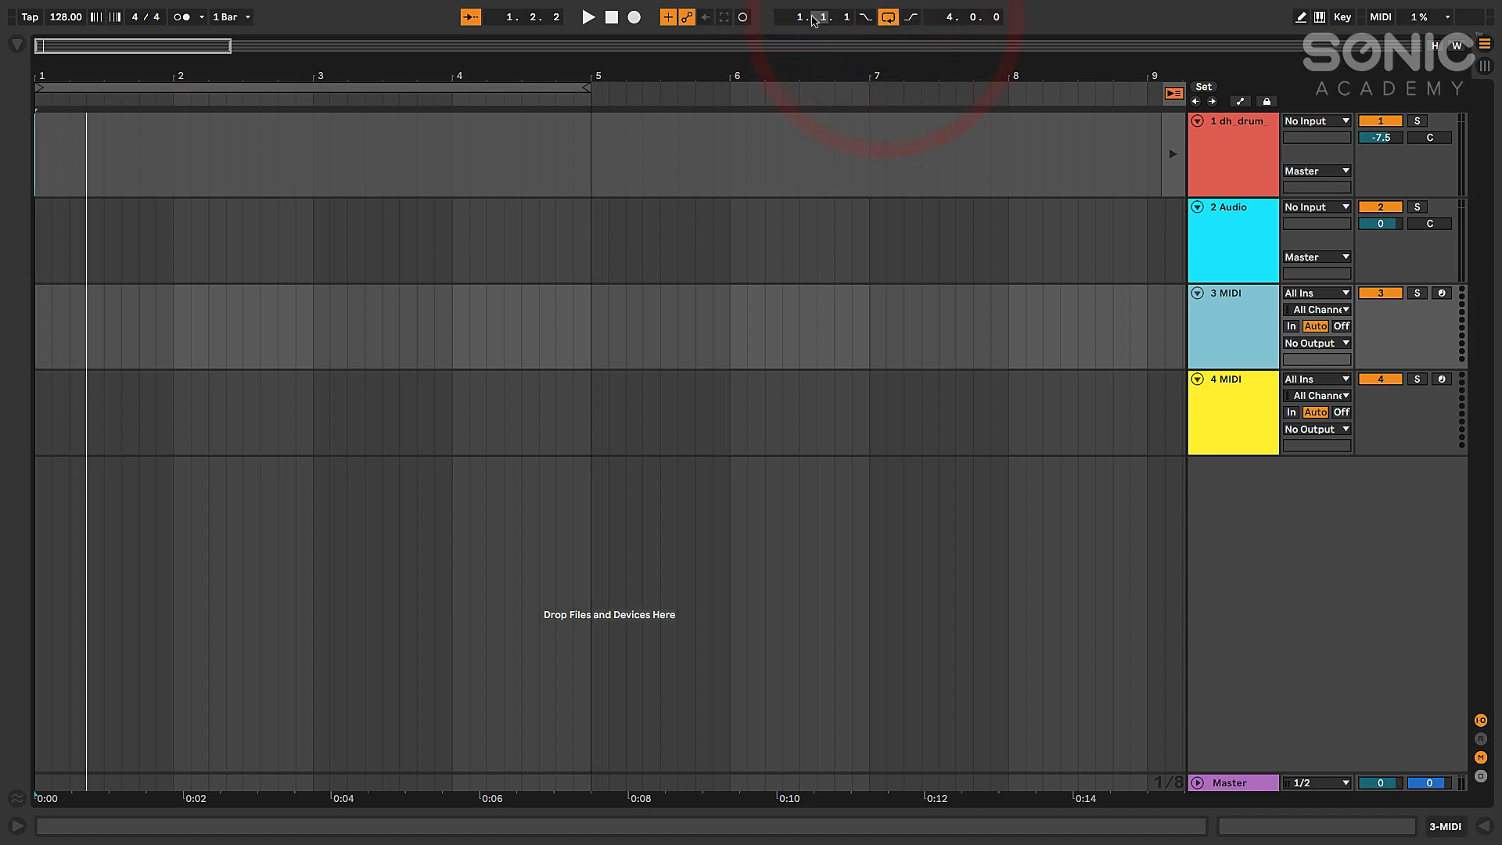
{"action": "left_click", "coordinate": [890, 22]}
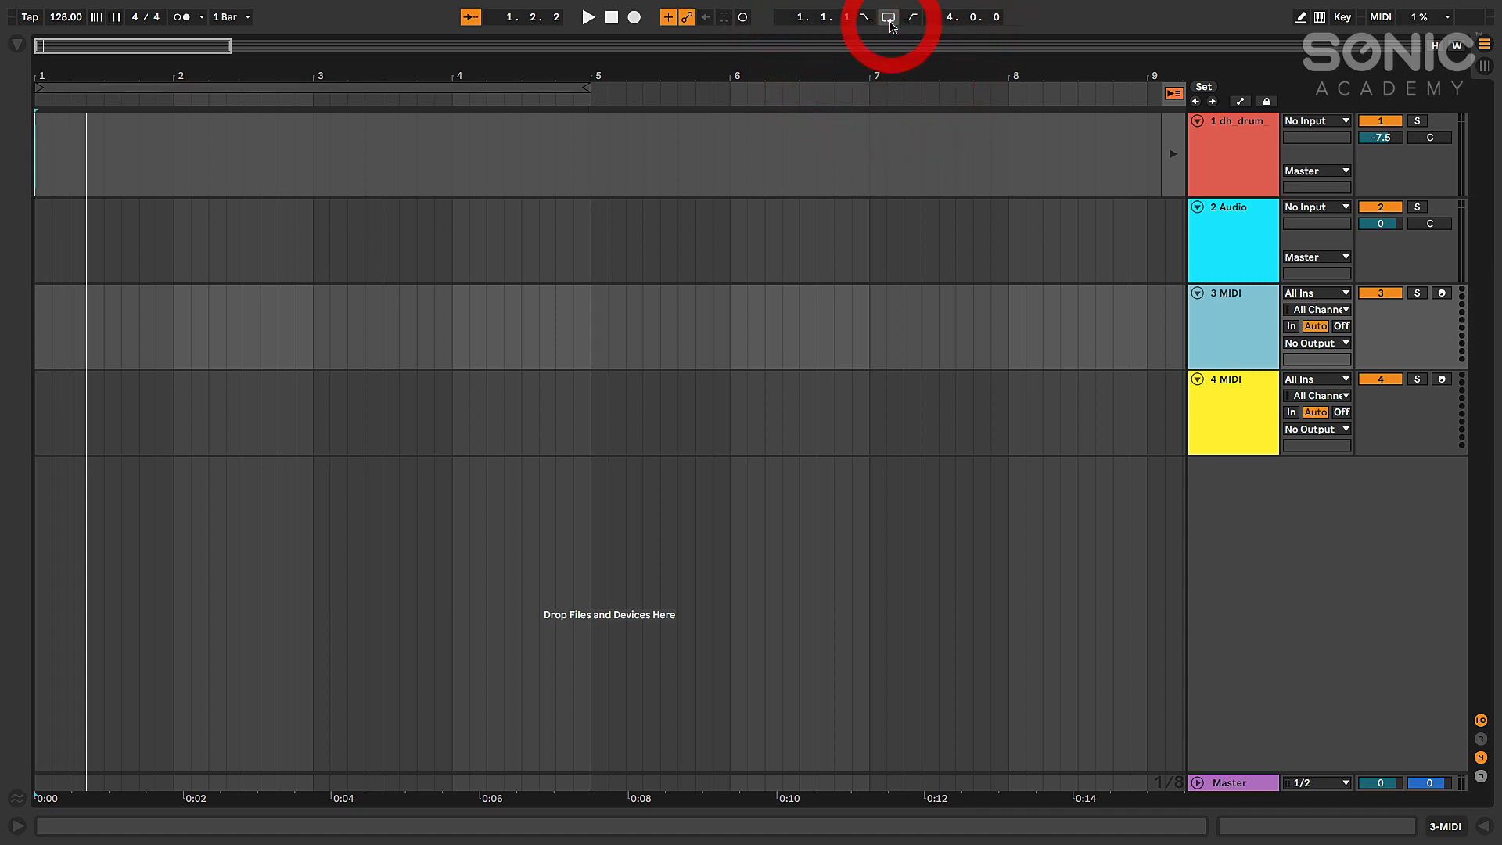
{"action": "left_click", "coordinate": [890, 24]}
{"action": "left_click_drag", "start_coordinate": [449, 76], "coordinate": [194, 87]}
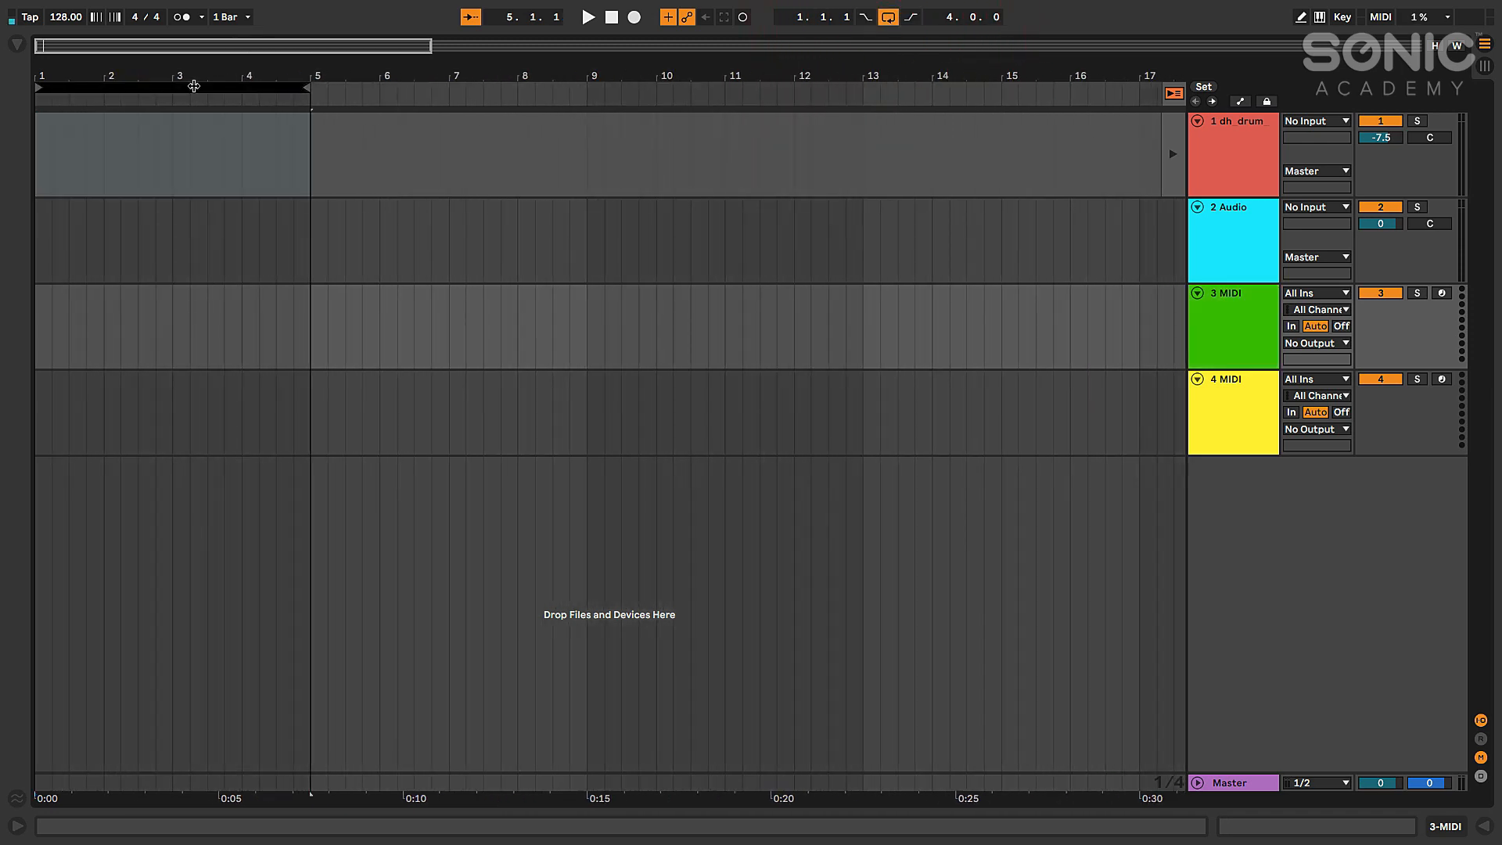
{"action": "left_click", "coordinate": [194, 86]}
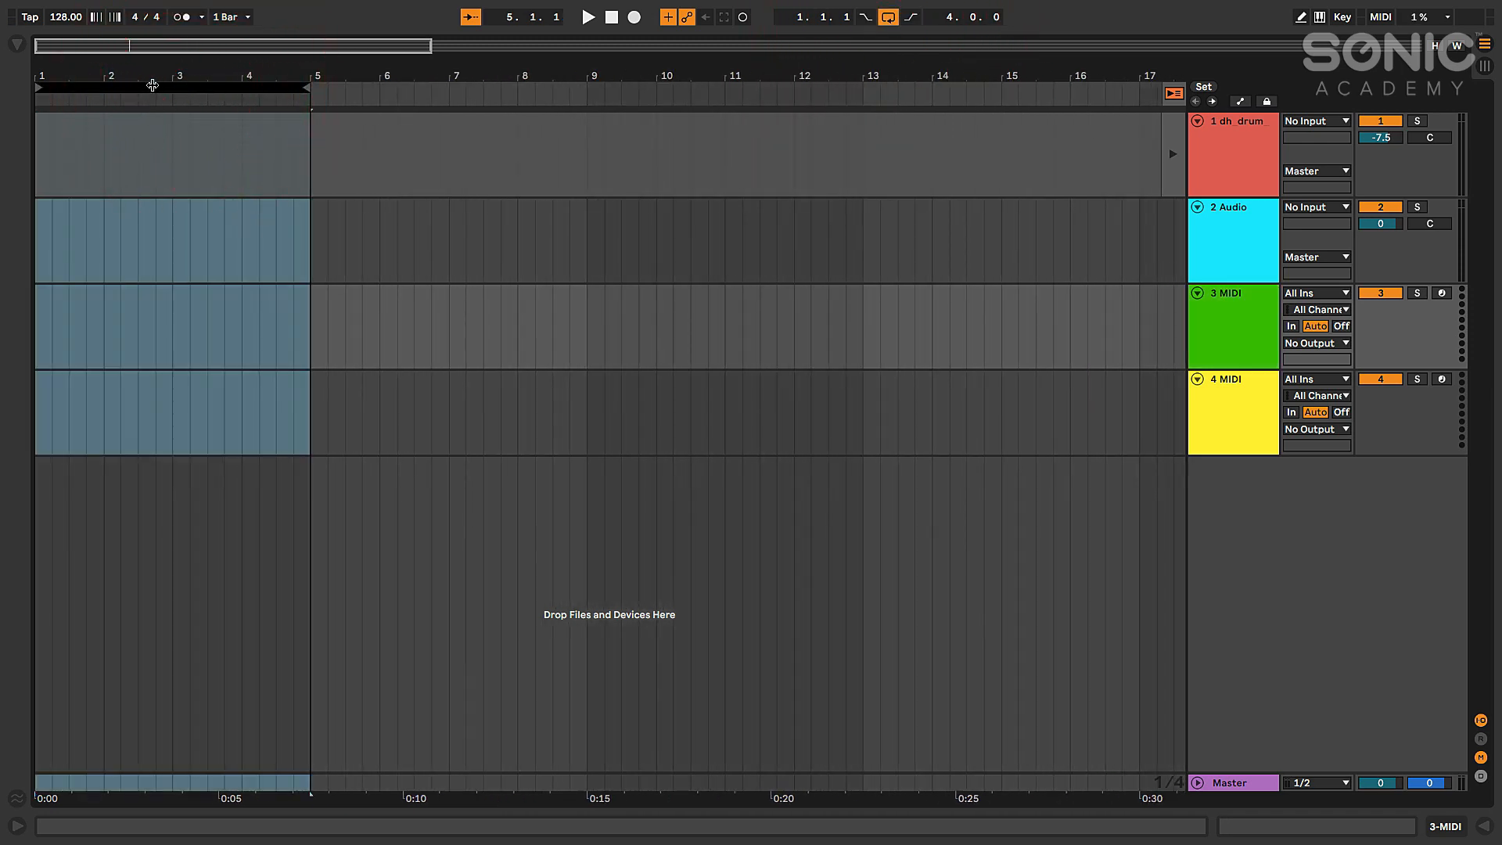
{"action": "left_click_drag", "start_coordinate": [152, 85], "coordinate": [493, 86]}
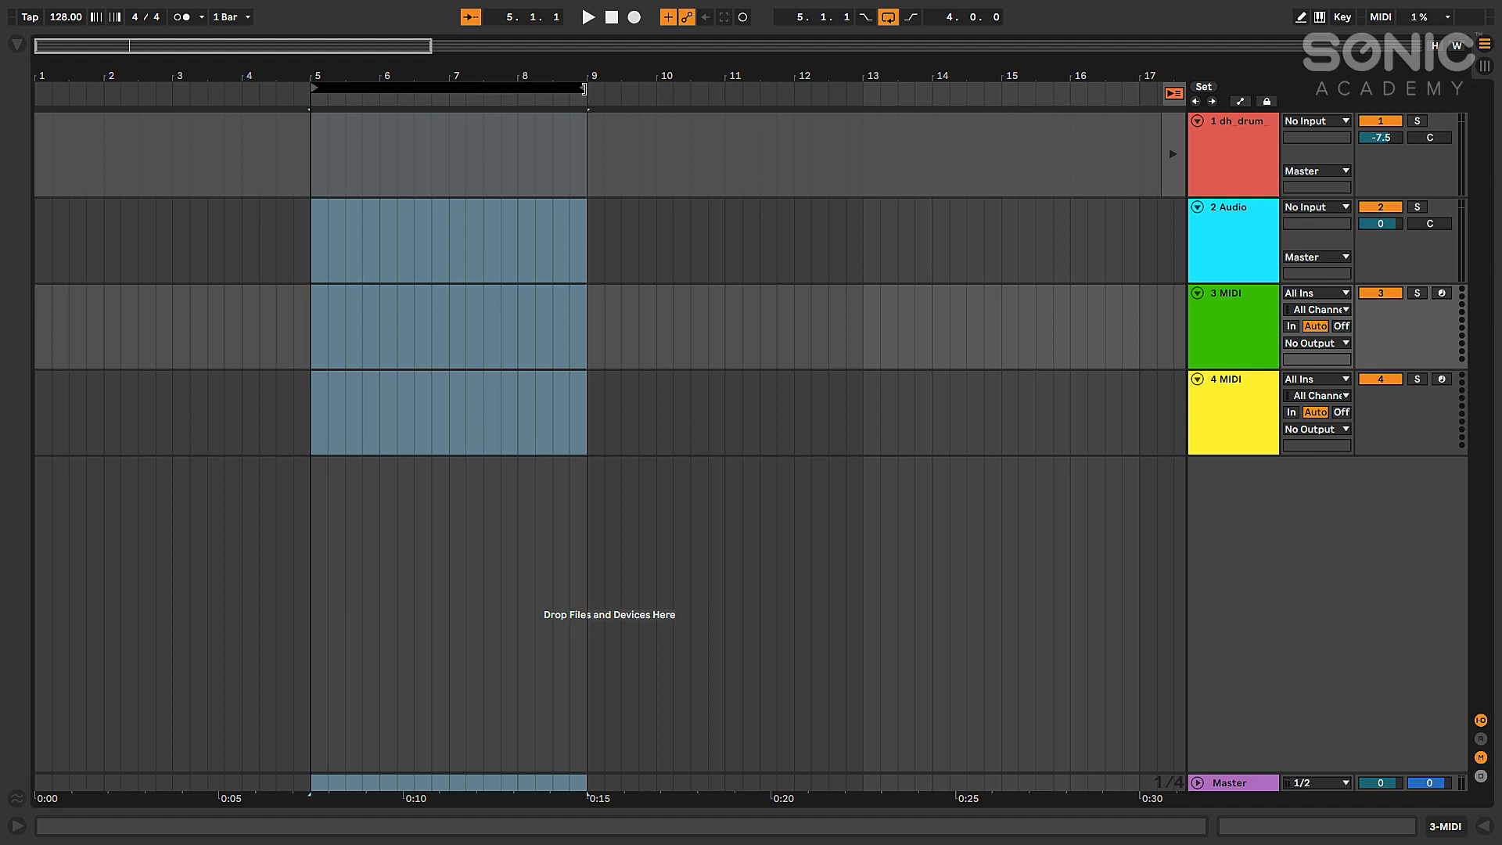
- Shorten the loop region to one bar, from bar 5 to bar 6, and play the looped section
{"action": "left_click_drag", "start_coordinate": [583, 88], "coordinate": [383, 92]}
{"action": "key", "text": "space"}
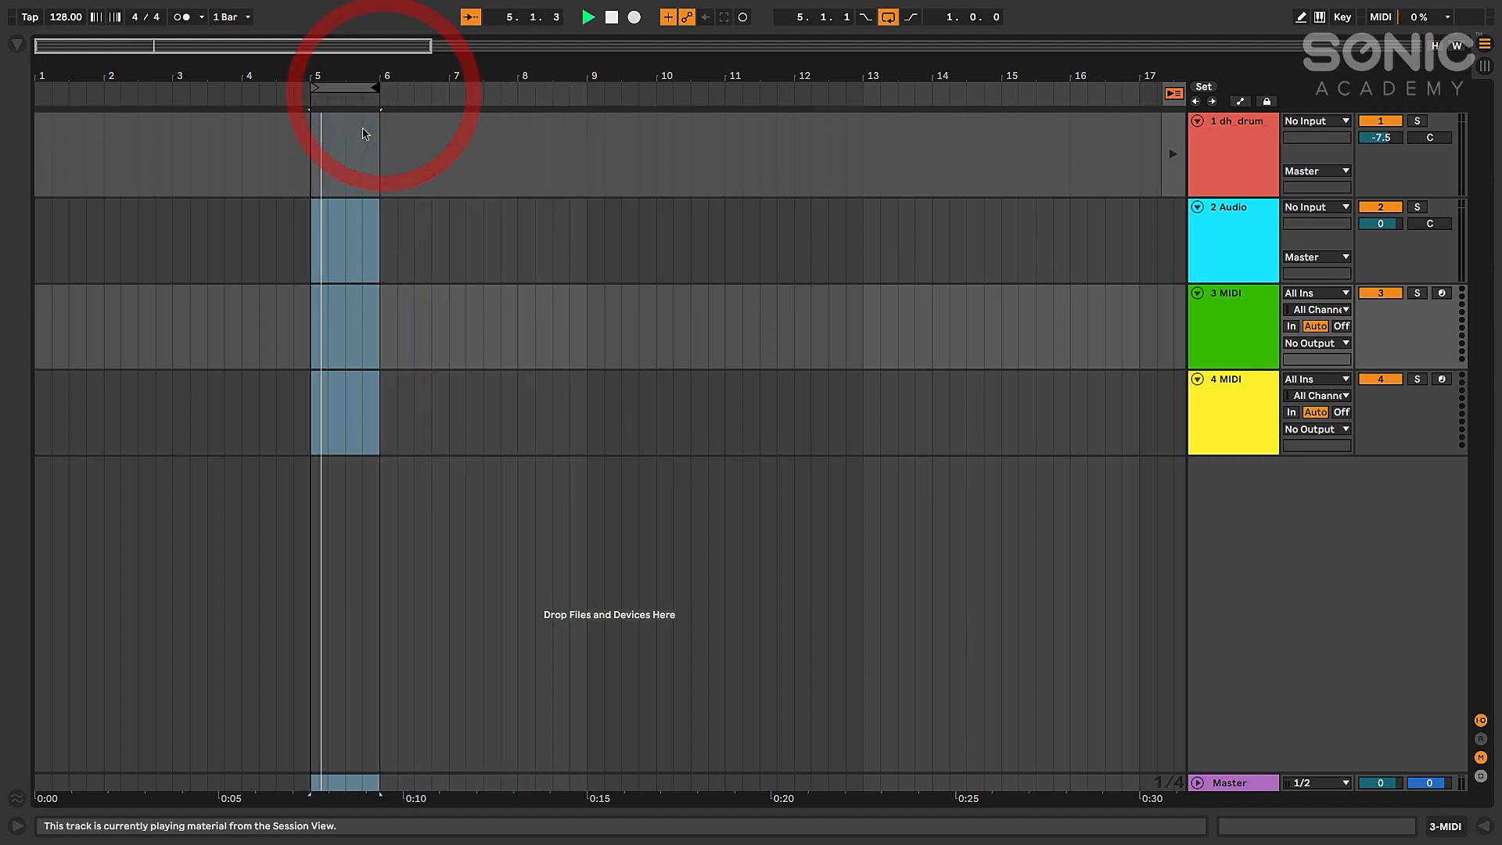
{"action": "scroll", "coordinate": [328, 116], "scroll_direction": "up", "scroll_amount": 1}
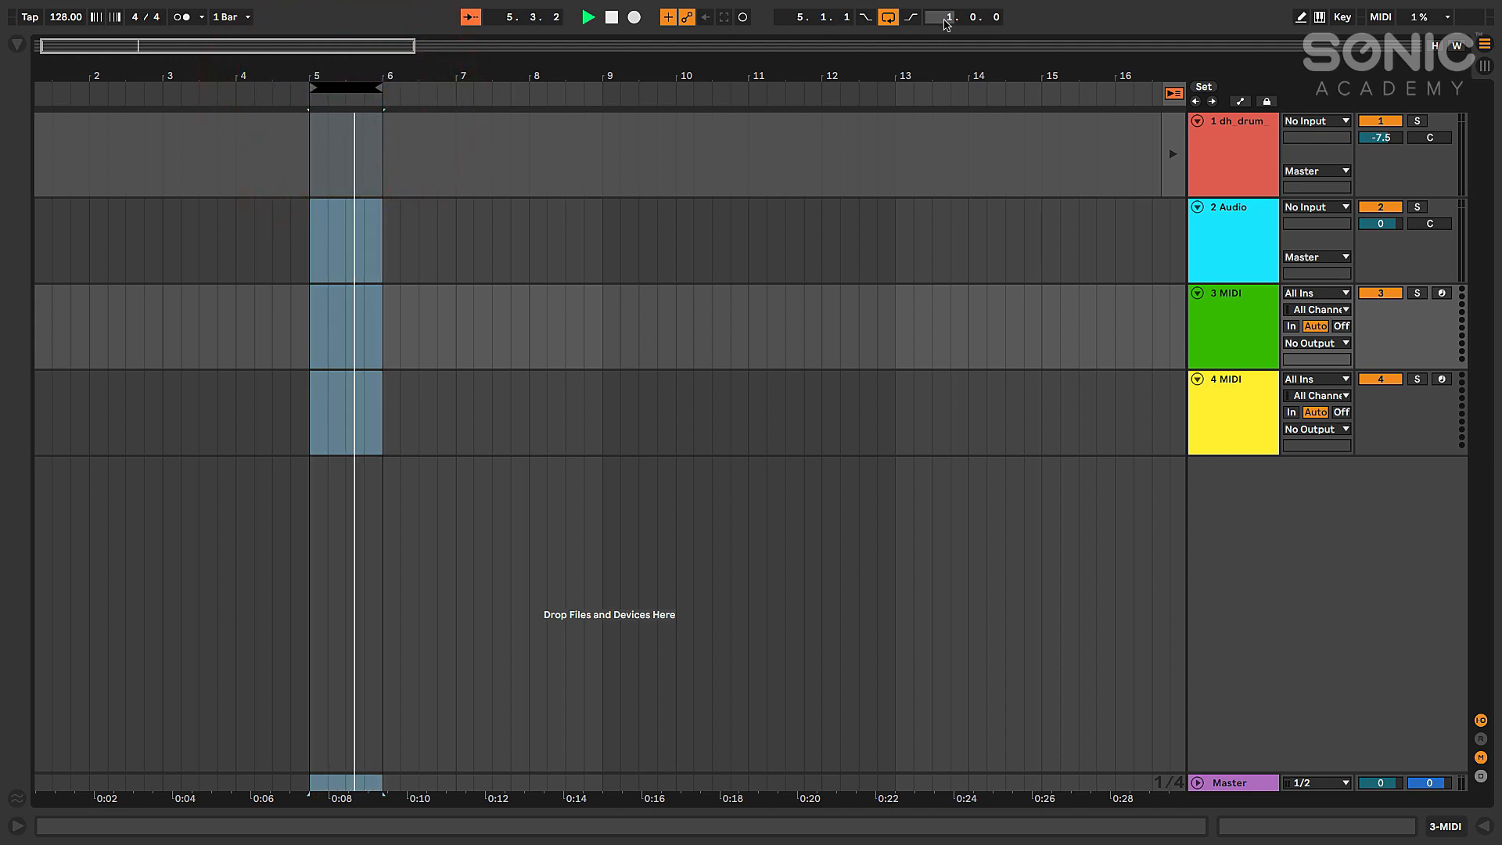
- Turn off the arrangement loop and toggle Punch-In and Punch-Out, leaving both punch switches enabled
{"action": "left_click", "coordinate": [882, 23]}
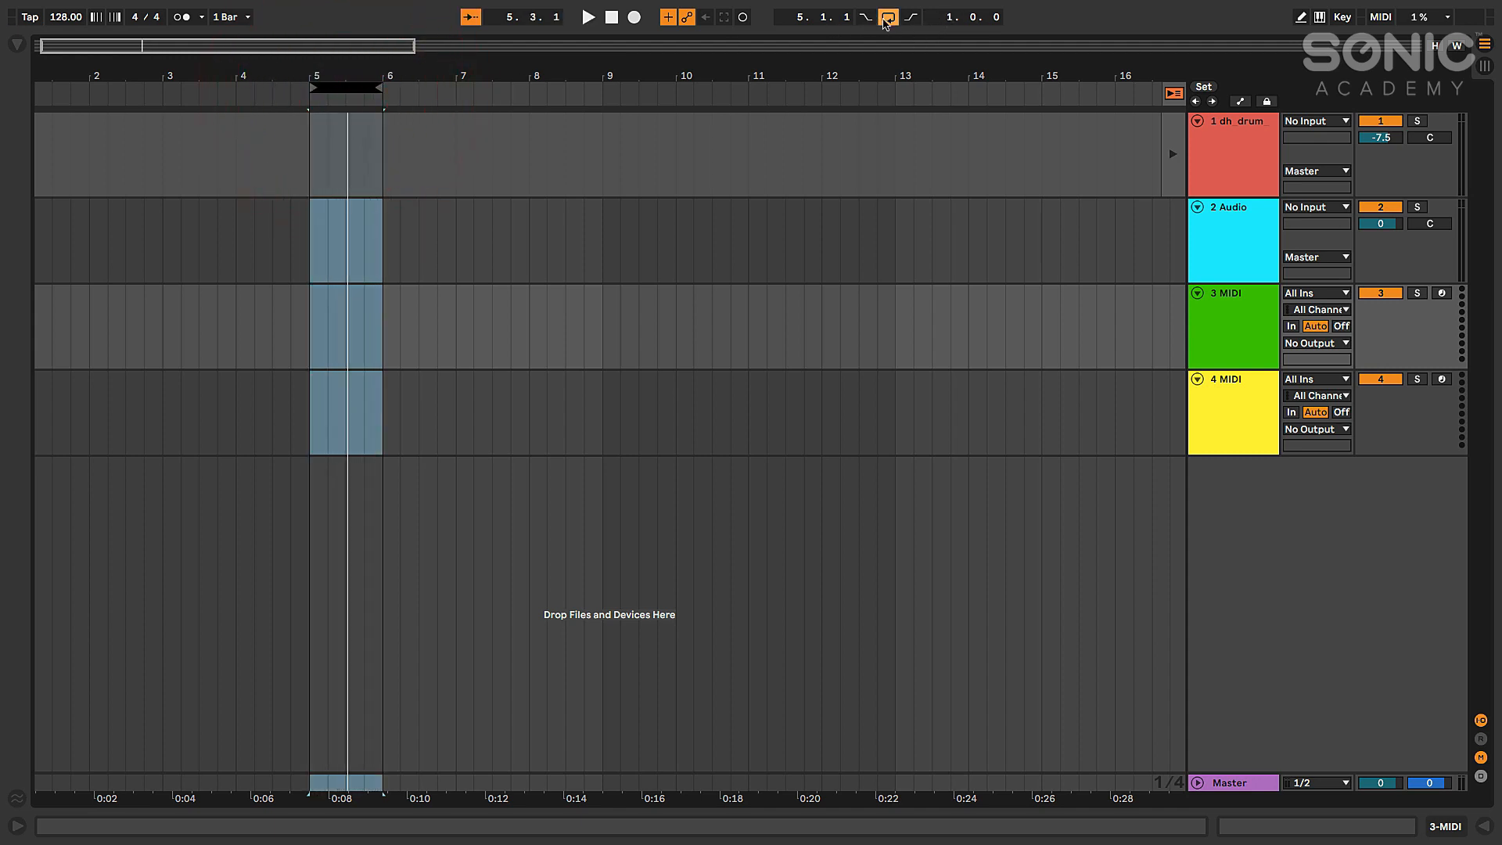
{"action": "left_click", "coordinate": [865, 17]}
{"action": "left_click", "coordinate": [912, 19]}
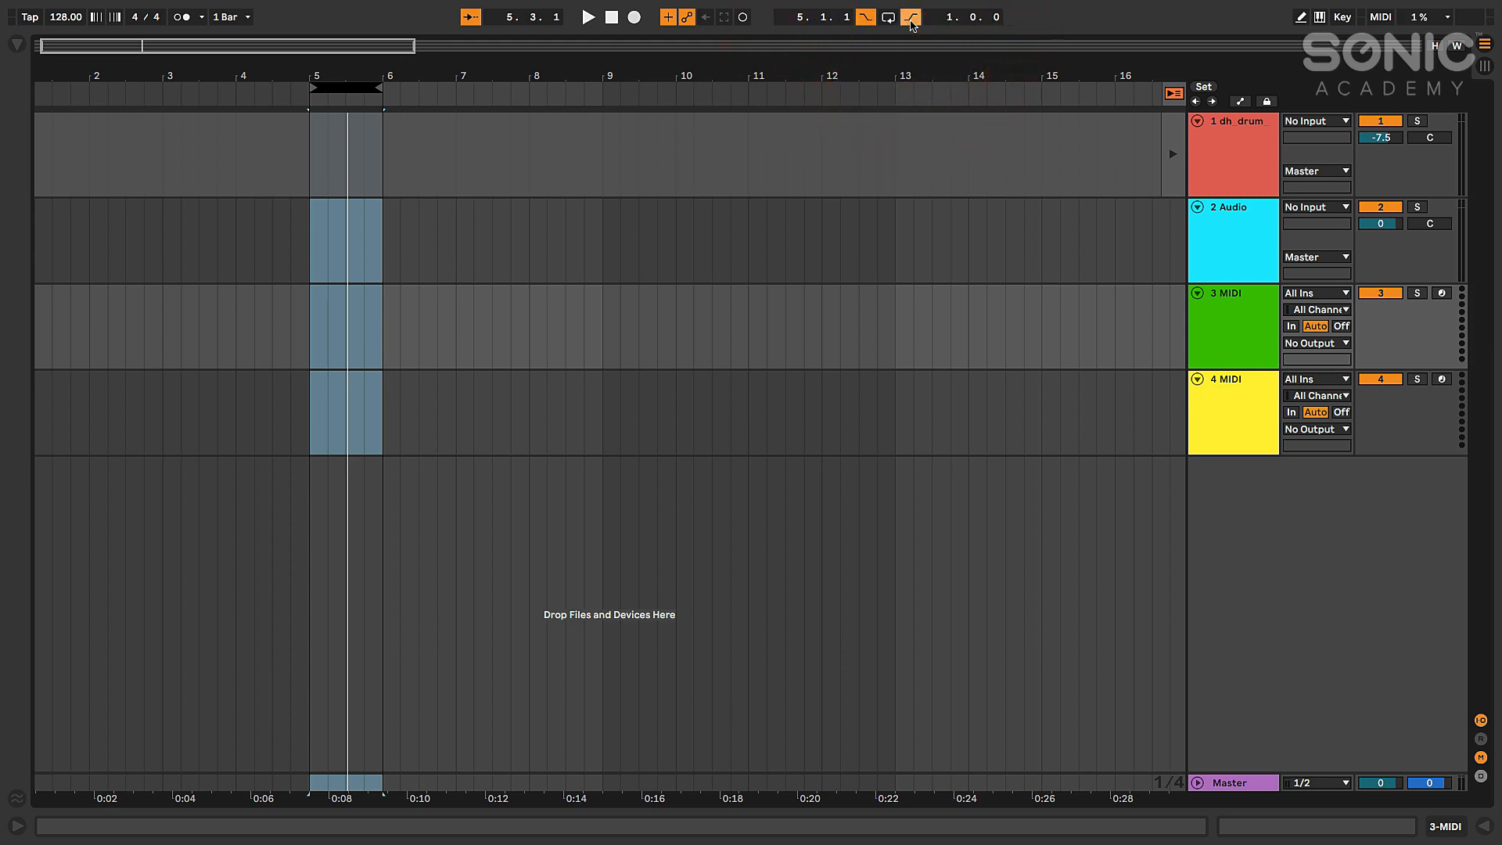
{"action": "left_click", "coordinate": [911, 19]}
{"action": "left_click", "coordinate": [865, 17]}
{"action": "left_click", "coordinate": [865, 17]}
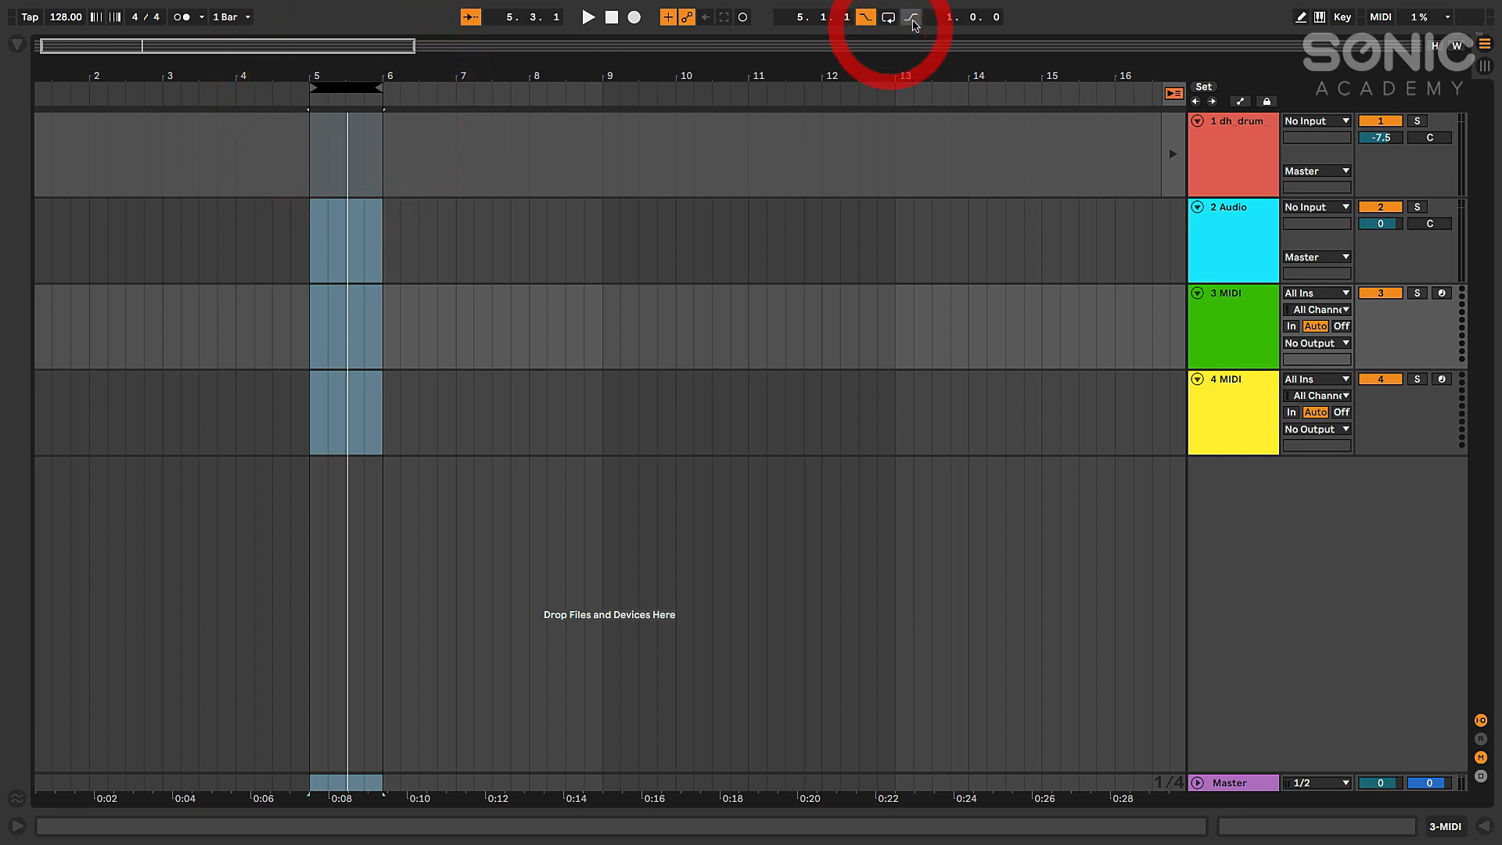
{"action": "left_click", "coordinate": [911, 17]}
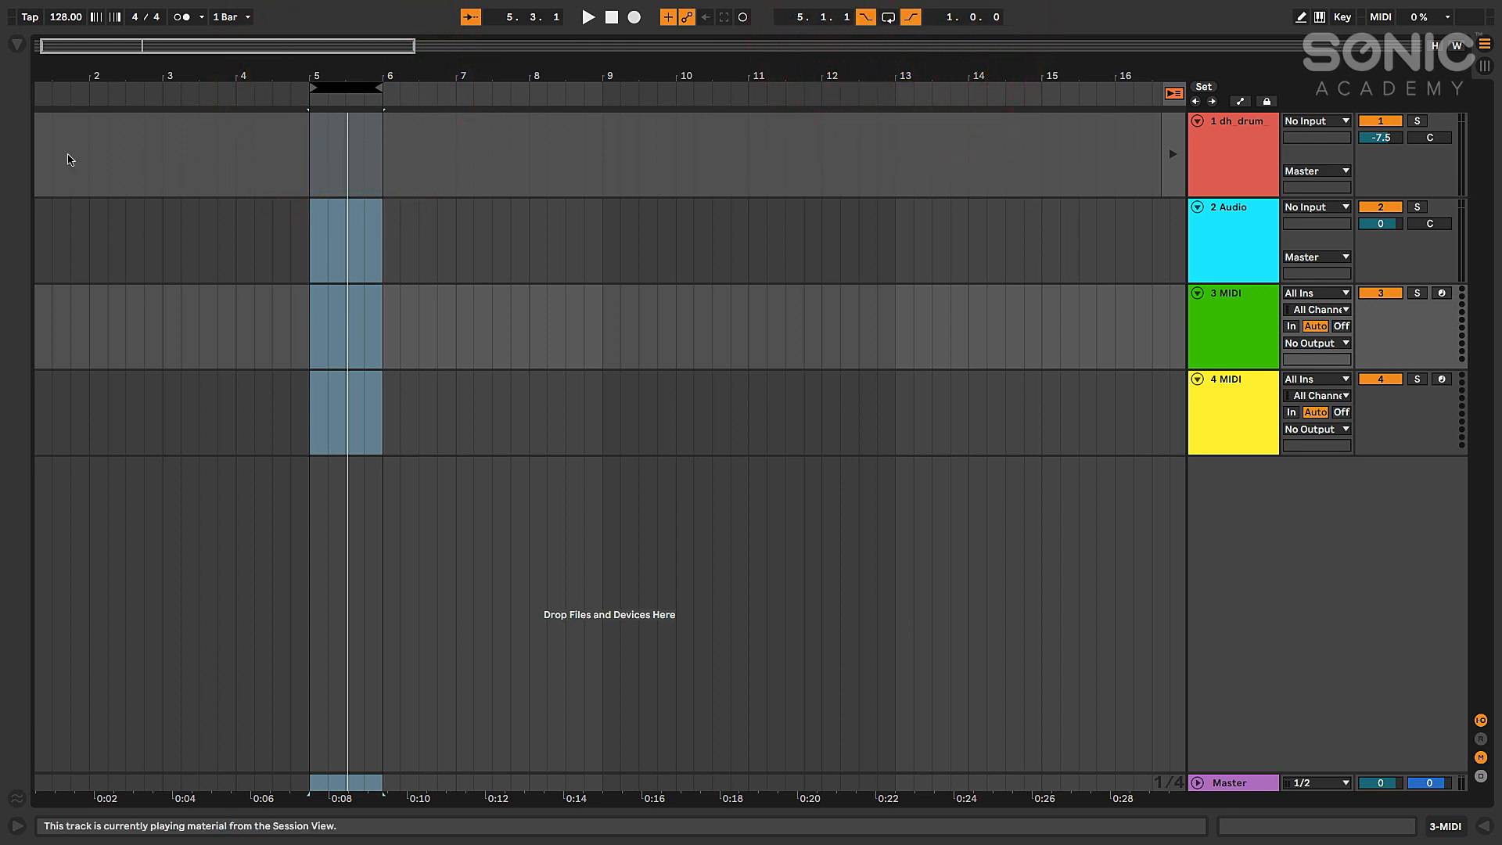
- Play the arrangement from bar 1 and mark the punch points by placing the insert marker at bar 5, then bar 6
{"action": "left_click", "coordinate": [43, 157]}
{"action": "key", "text": "space"}
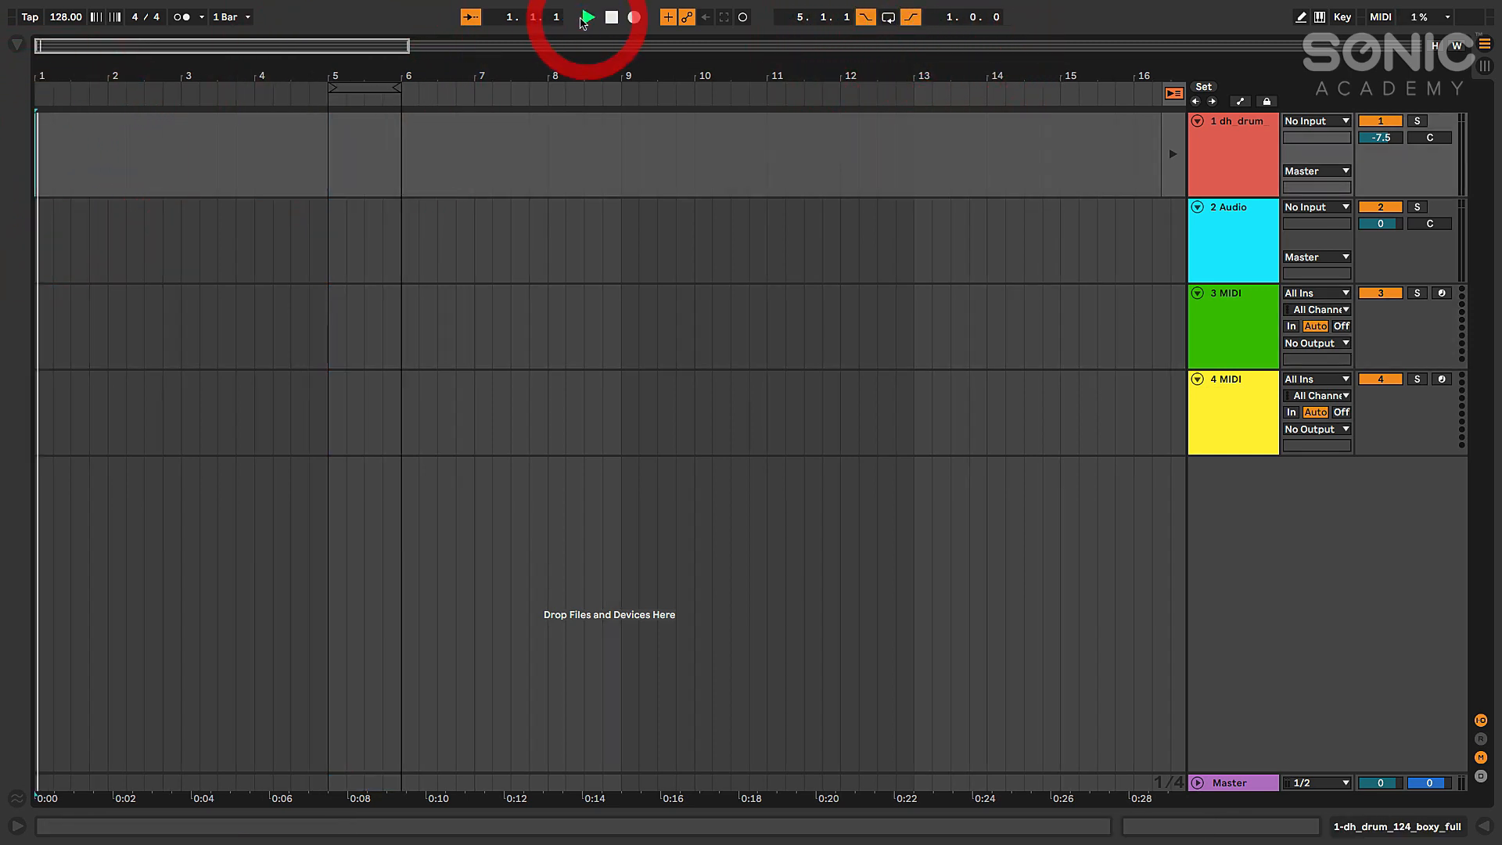
{"action": "left_click", "coordinate": [329, 148]}
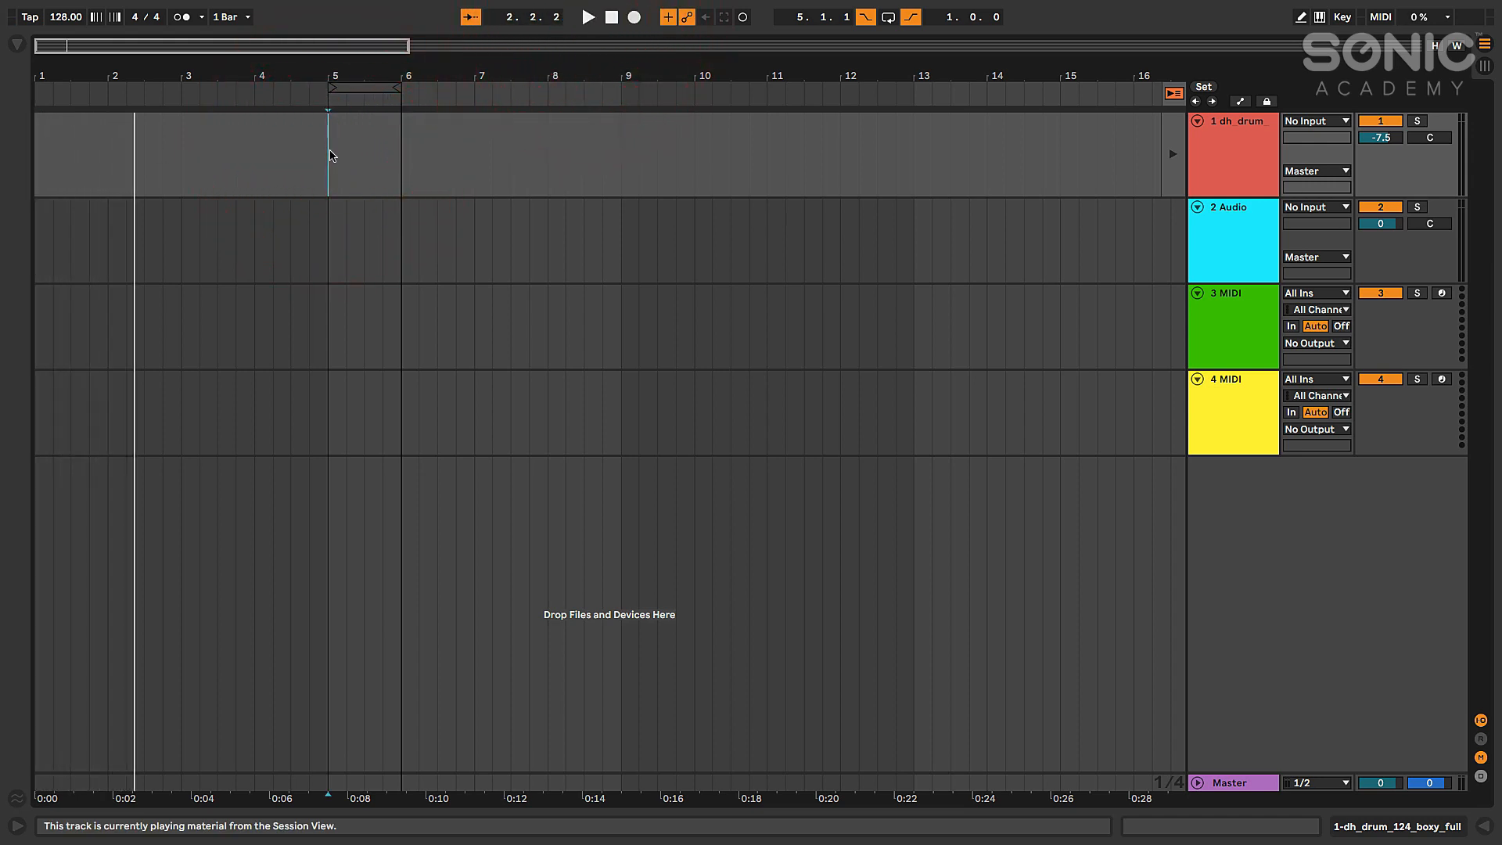
{"action": "left_click", "coordinate": [401, 147]}
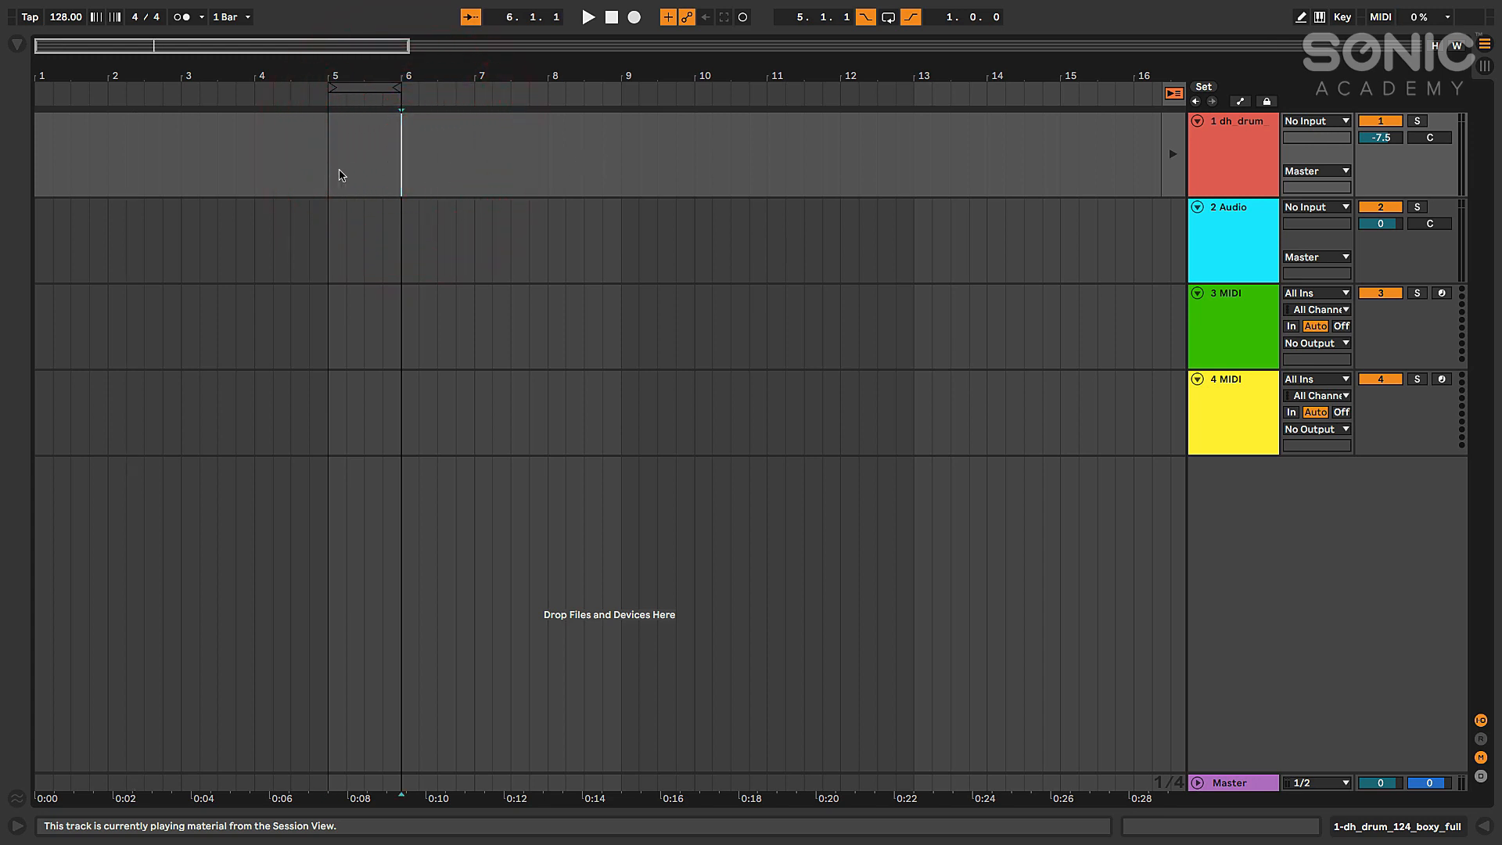
- Turn off both Punch-Out and Punch-In for the bar 5 to 6 region
{"action": "left_click", "coordinate": [910, 17]}
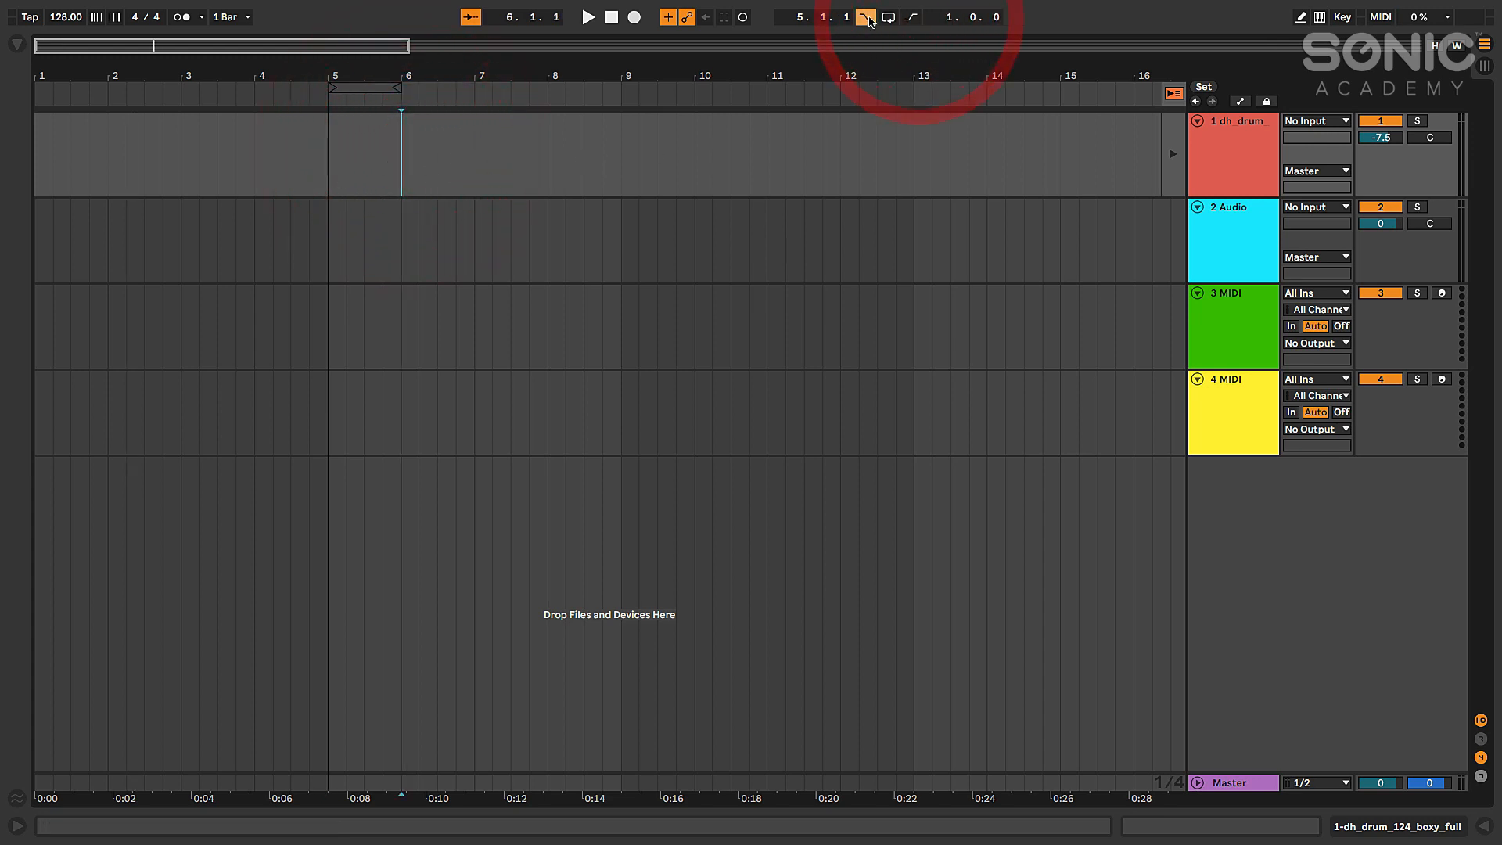
{"action": "left_click", "coordinate": [869, 19]}
{"action": "left_click_drag", "start_coordinate": [770, 78], "coordinate": [547, 90]}
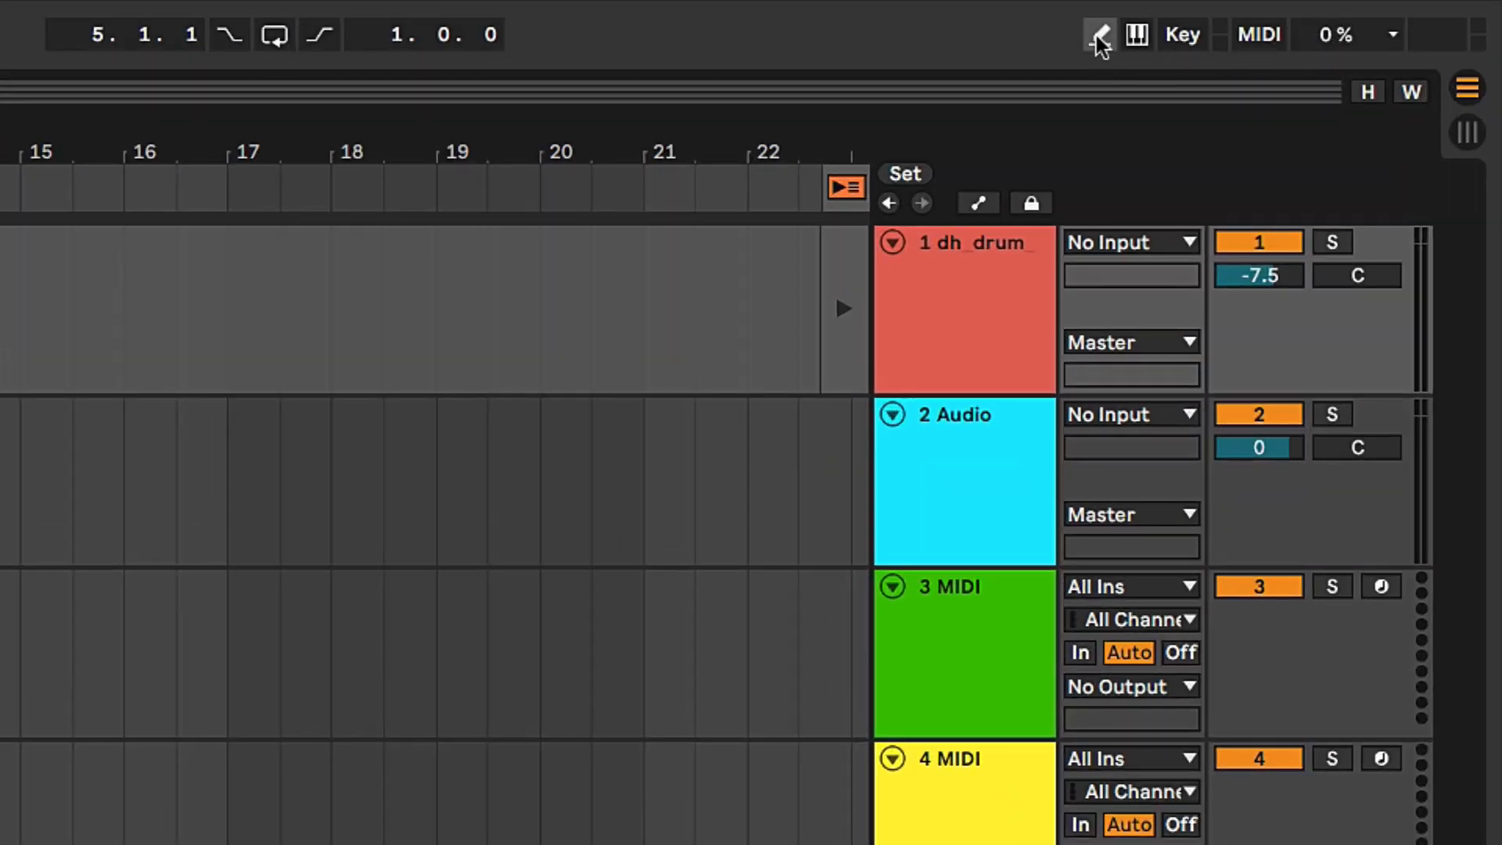
- Toggle Draw Mode several times, leaving it off, and switch the Computer MIDI Keyboard state and back
{"action": "left_click", "coordinate": [1101, 39]}
{"action": "left_click", "coordinate": [1101, 40]}
{"action": "left_click", "coordinate": [1101, 39]}
{"action": "left_click", "coordinate": [1101, 39]}
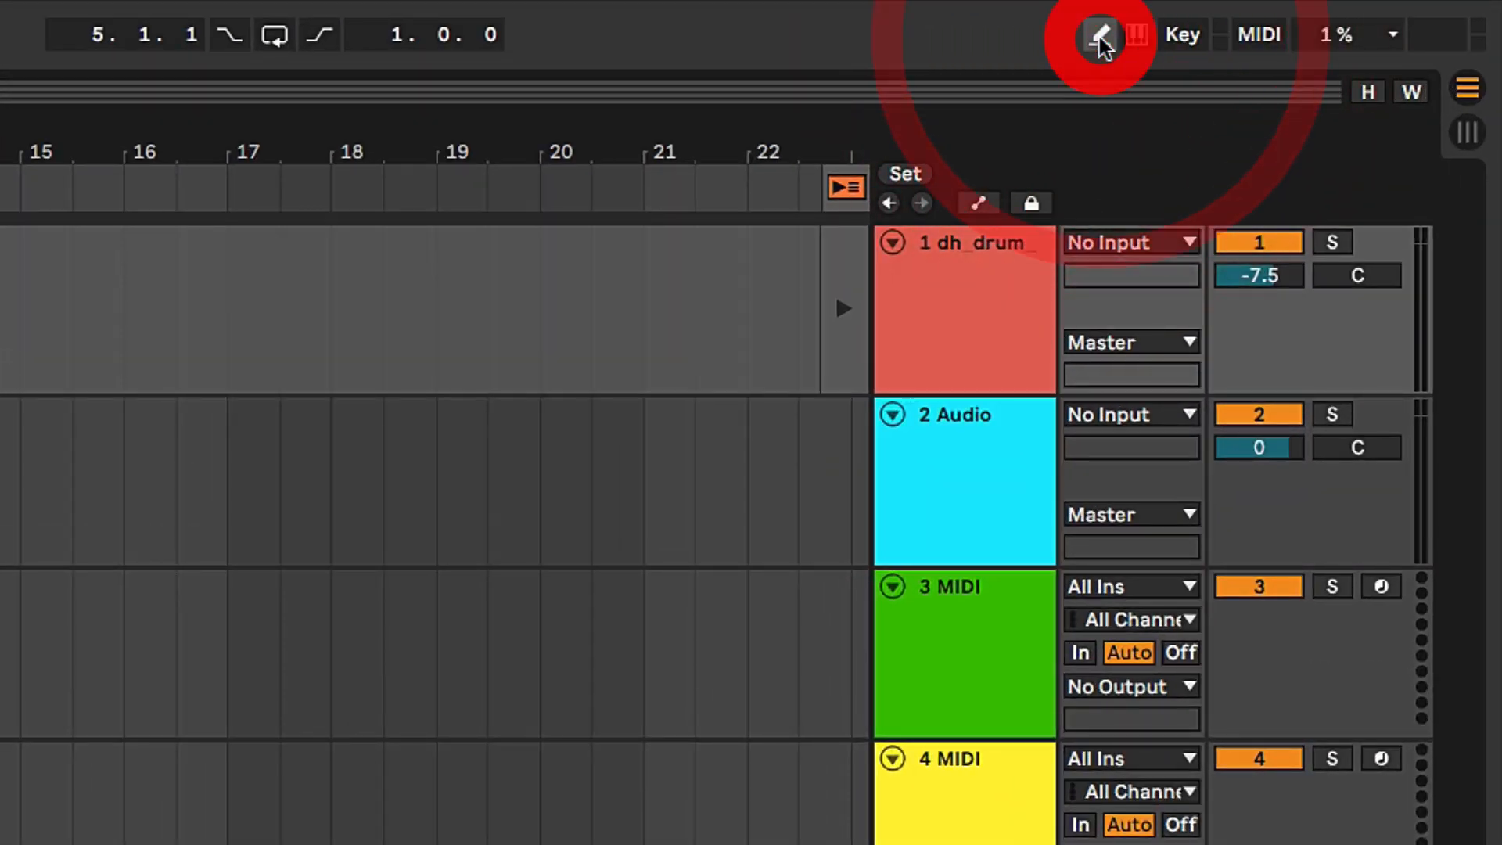
{"action": "left_click", "coordinate": [1101, 39]}
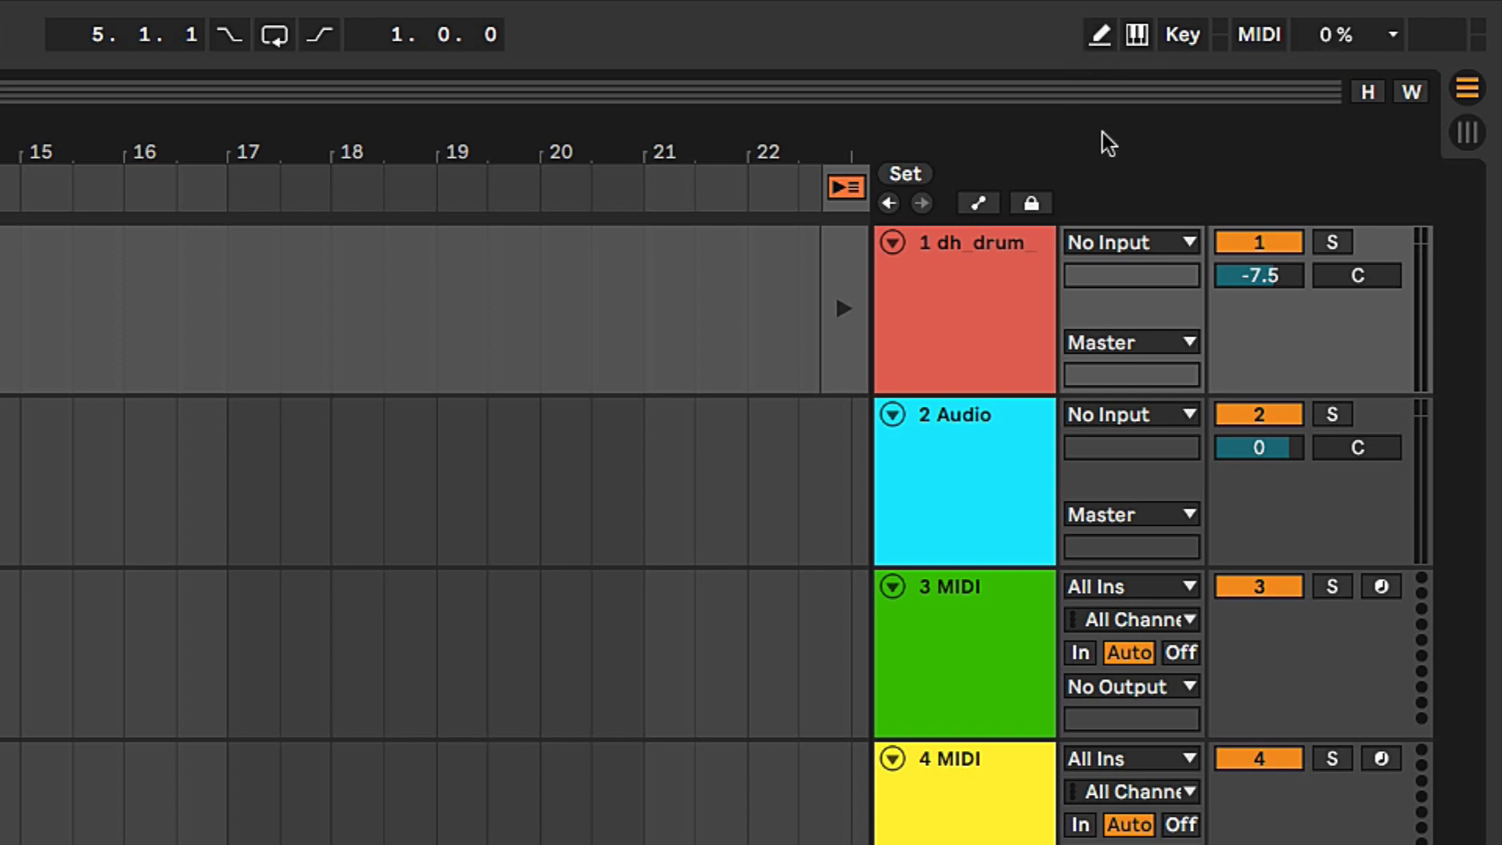
{"action": "left_click", "coordinate": [1134, 38]}
{"action": "left_click", "coordinate": [1138, 39]}
- Demonstrate the Key Map and MIDI Map modes by switching each one on and off again
{"action": "left_click", "coordinate": [1180, 36]}
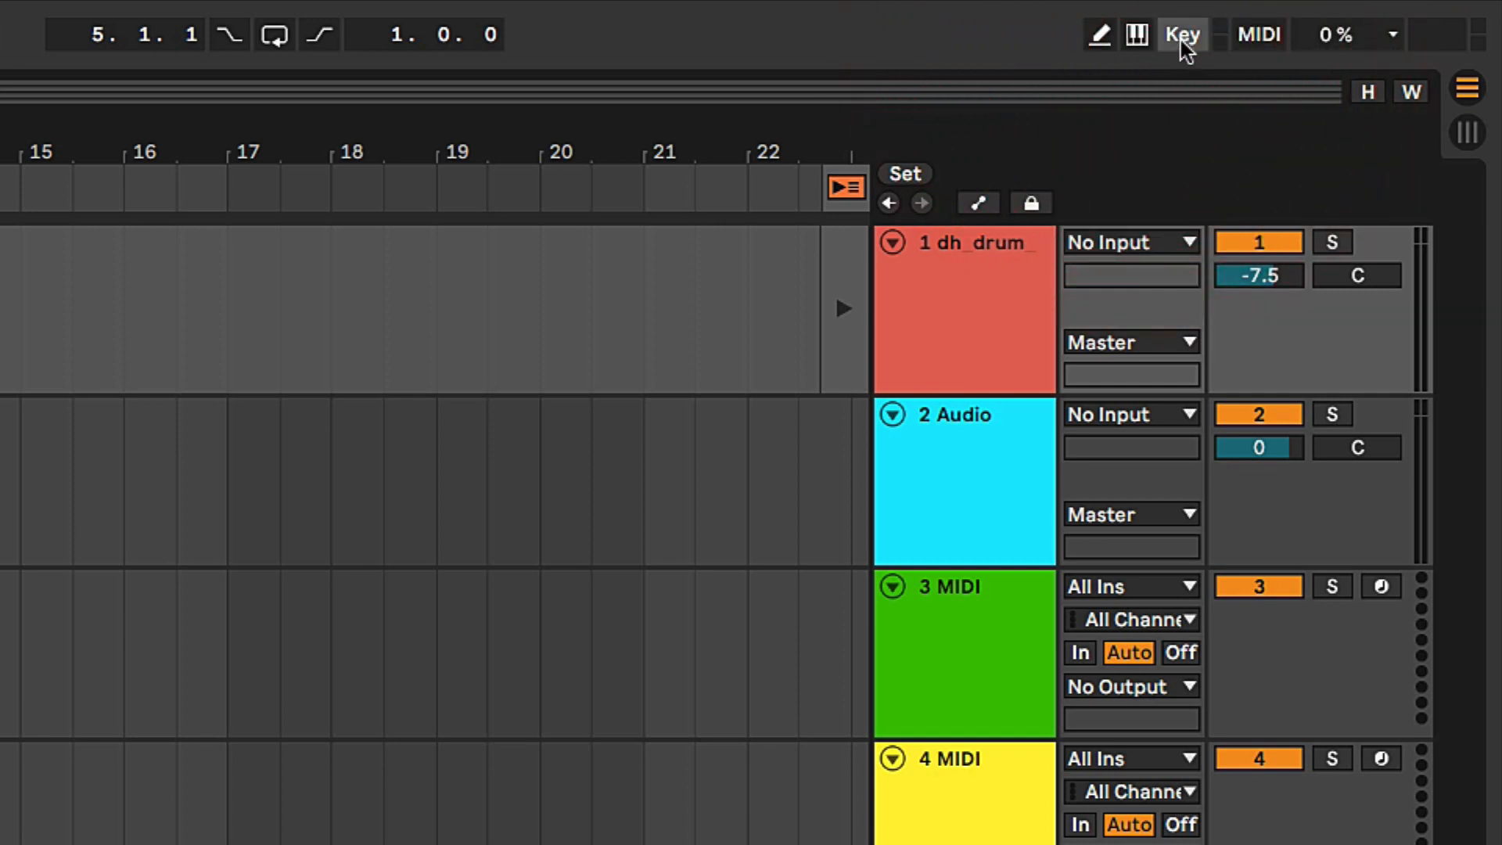
{"action": "left_click", "coordinate": [1181, 37]}
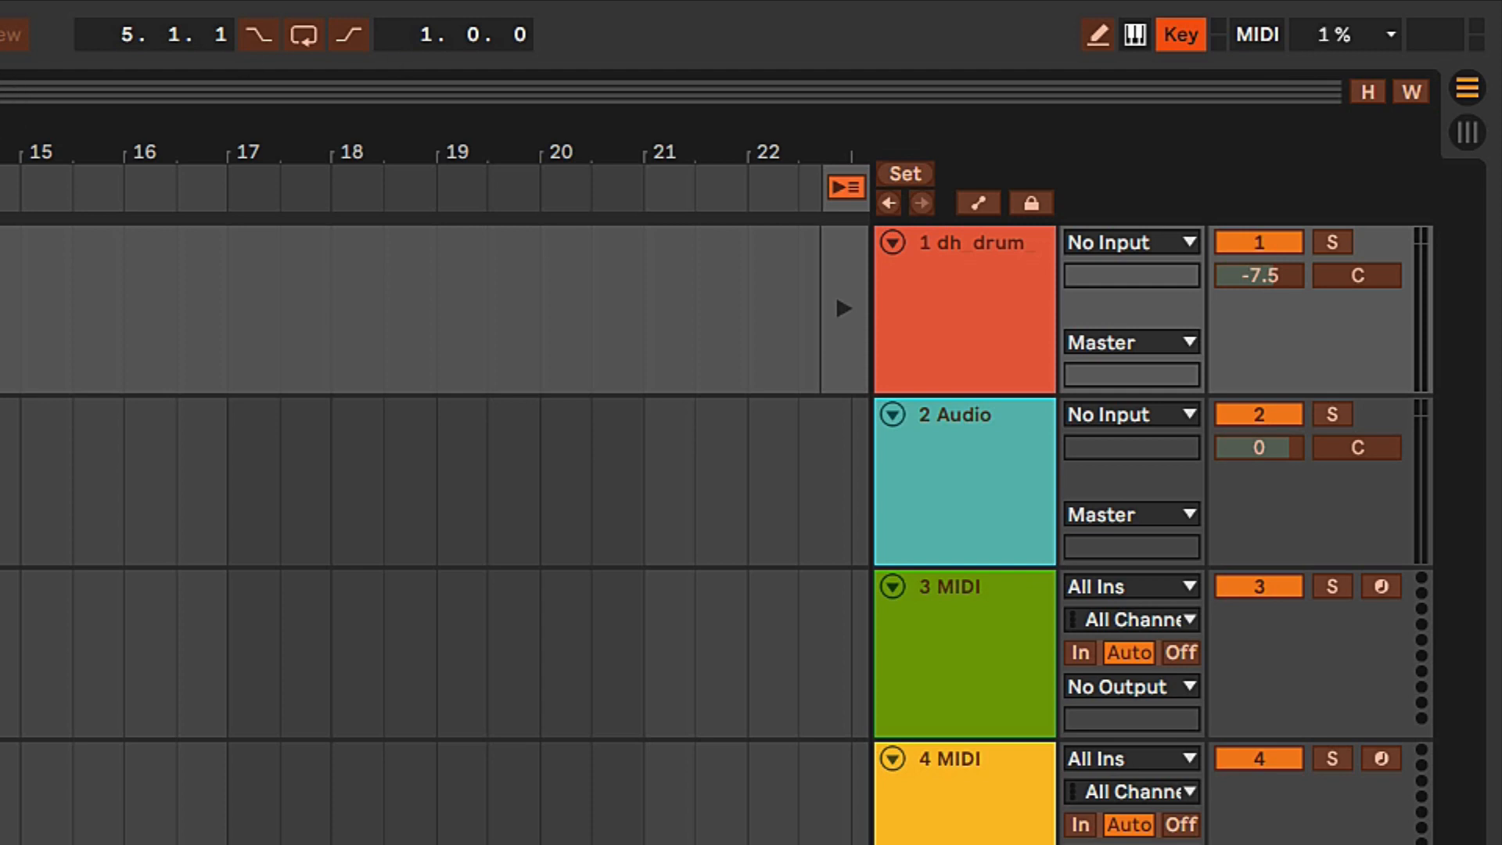
{"action": "left_click", "coordinate": [1183, 34]}
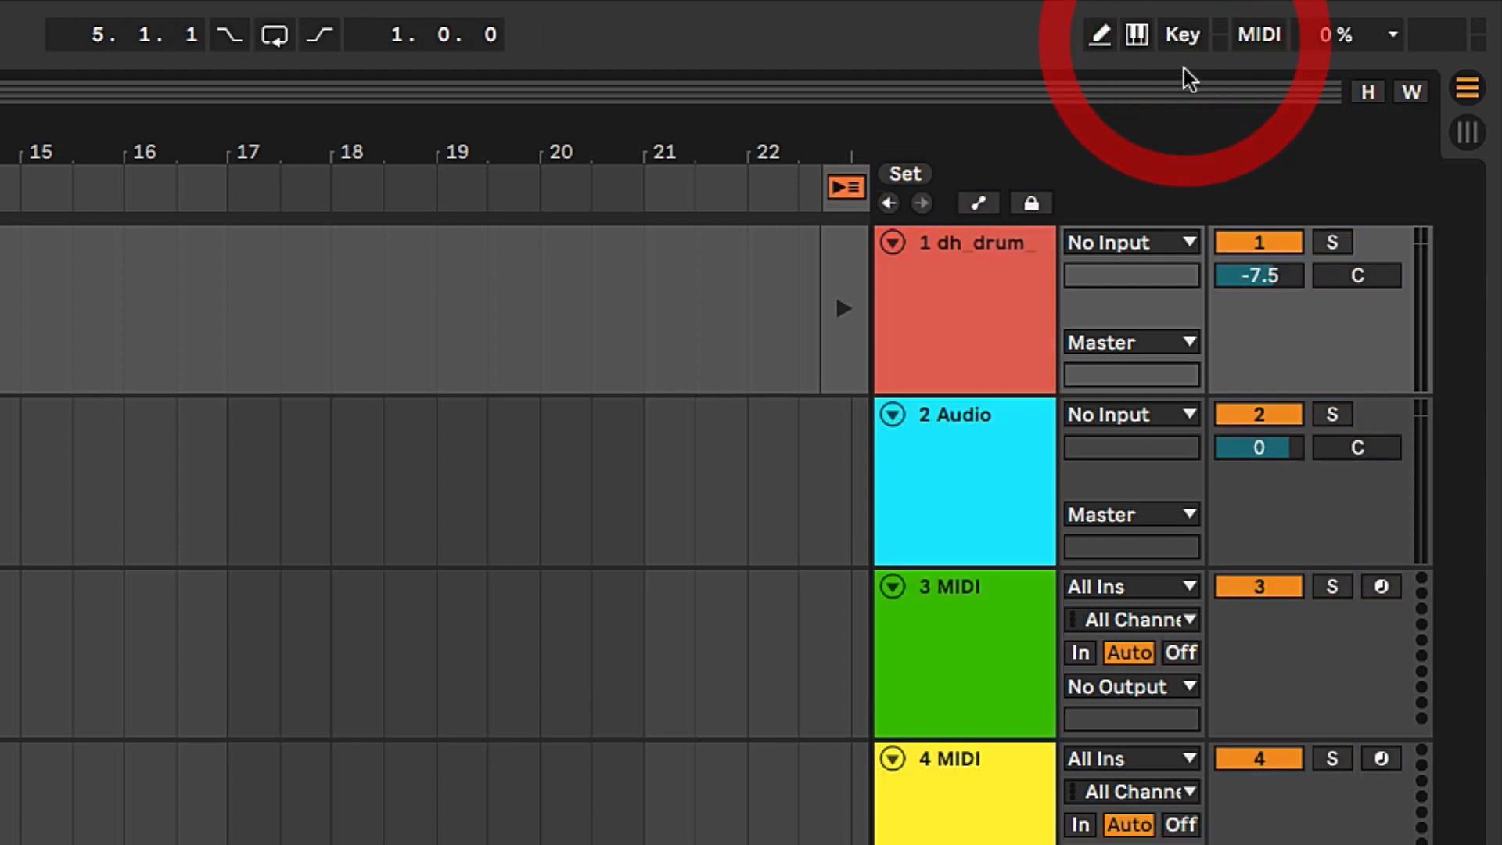
{"action": "left_click", "coordinate": [1258, 34]}
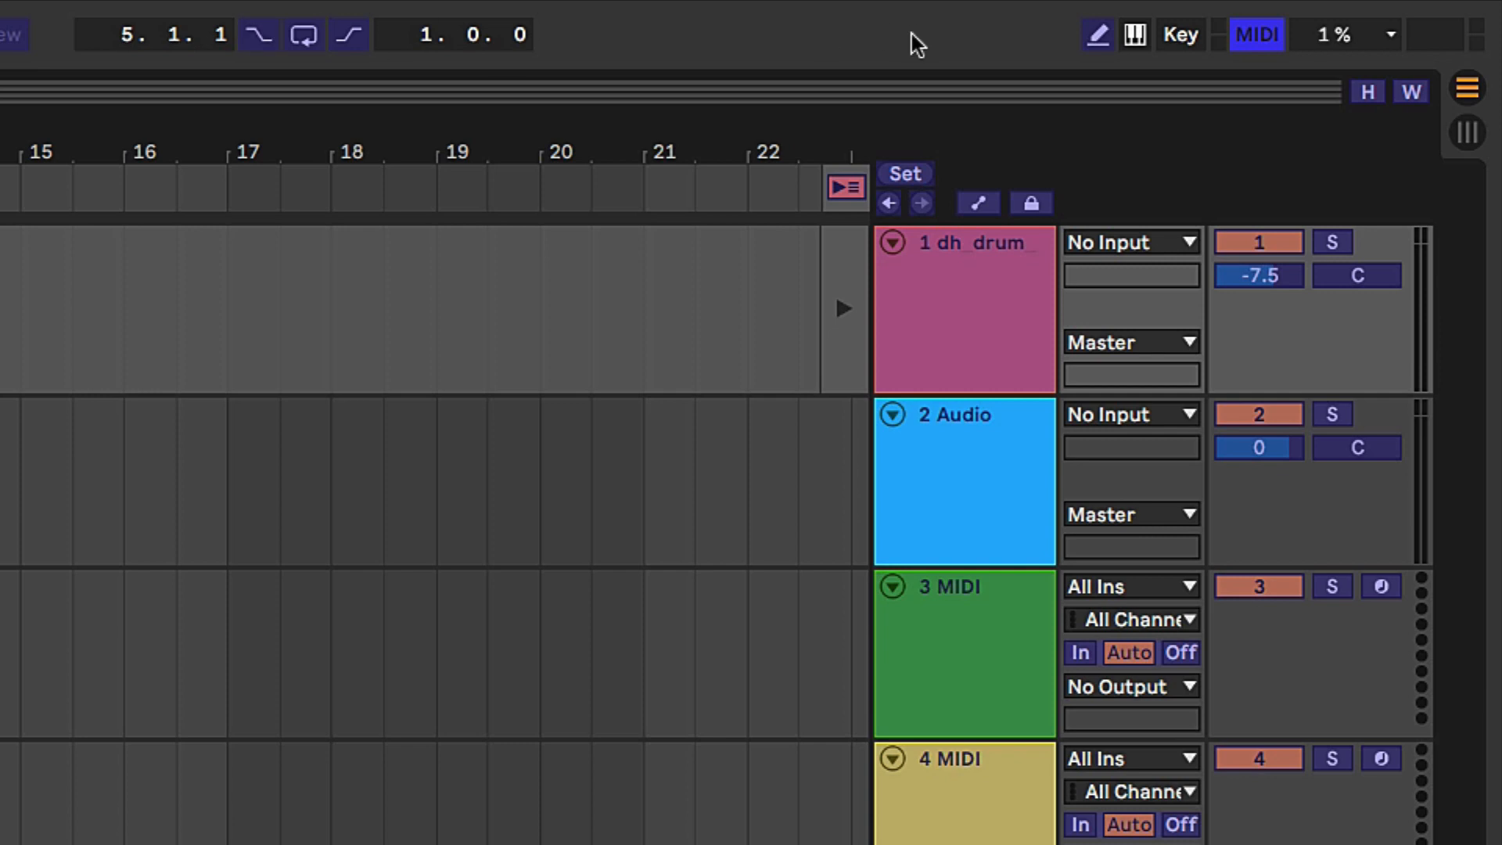
{"action": "left_click", "coordinate": [1260, 40]}
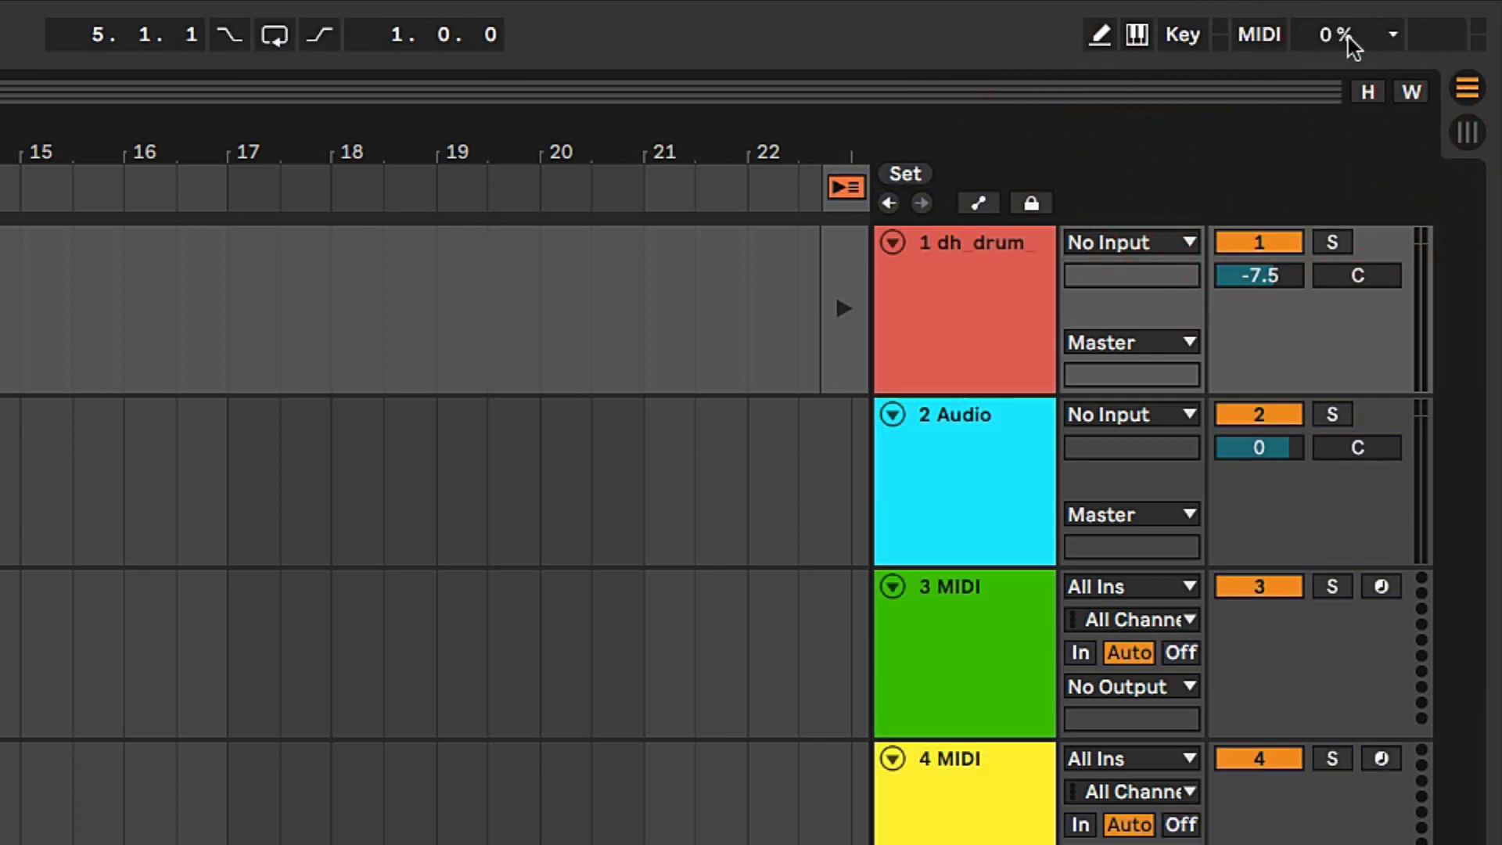
- Open the CPU load meter's options and go to the audio configuration preferences, then close them
{"action": "left_click", "coordinate": [1392, 36]}
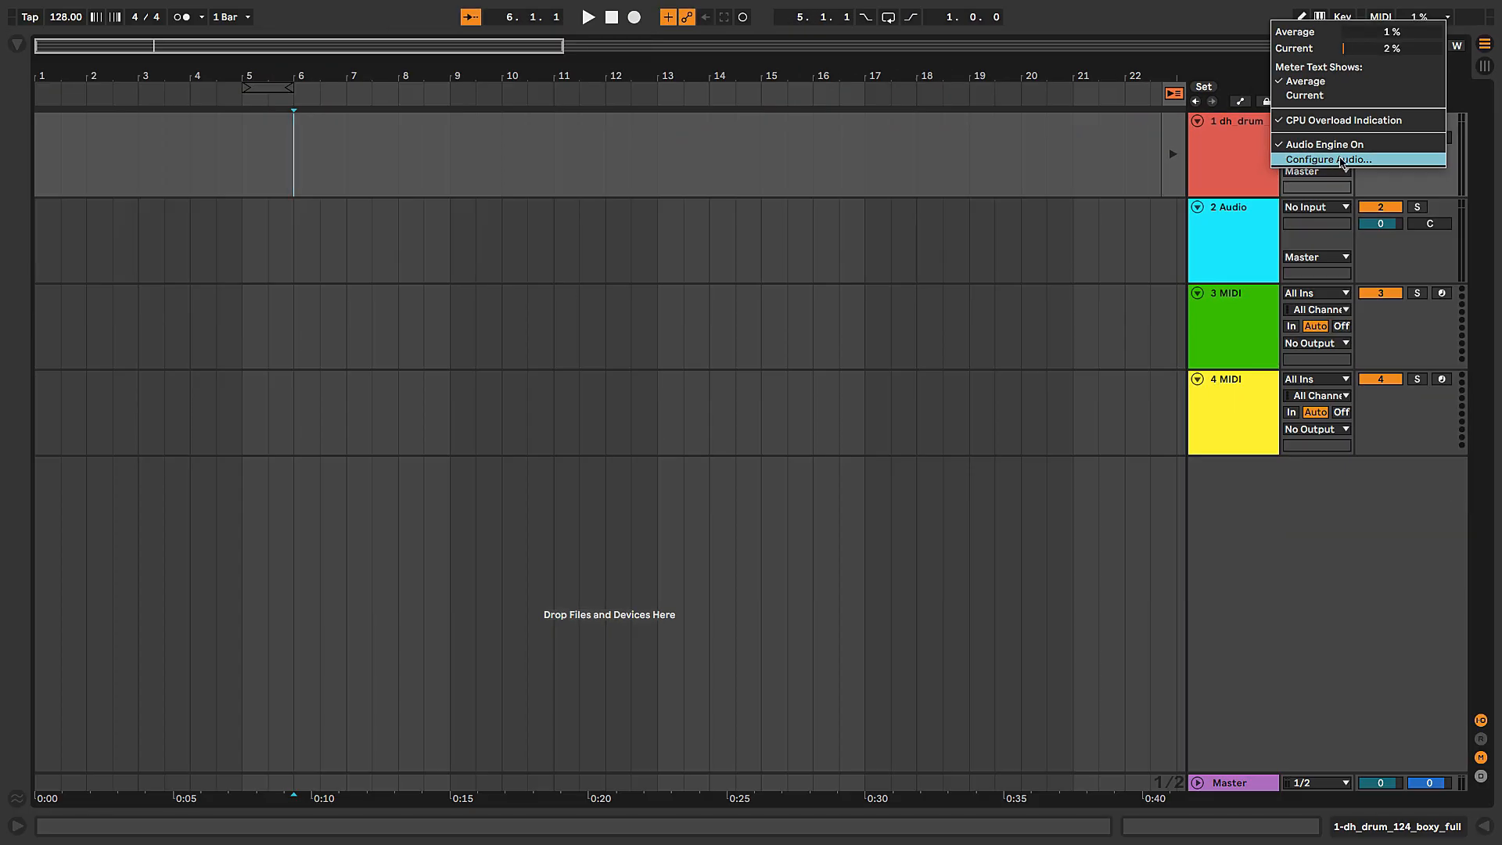
{"action": "left_click", "coordinate": [1341, 161]}
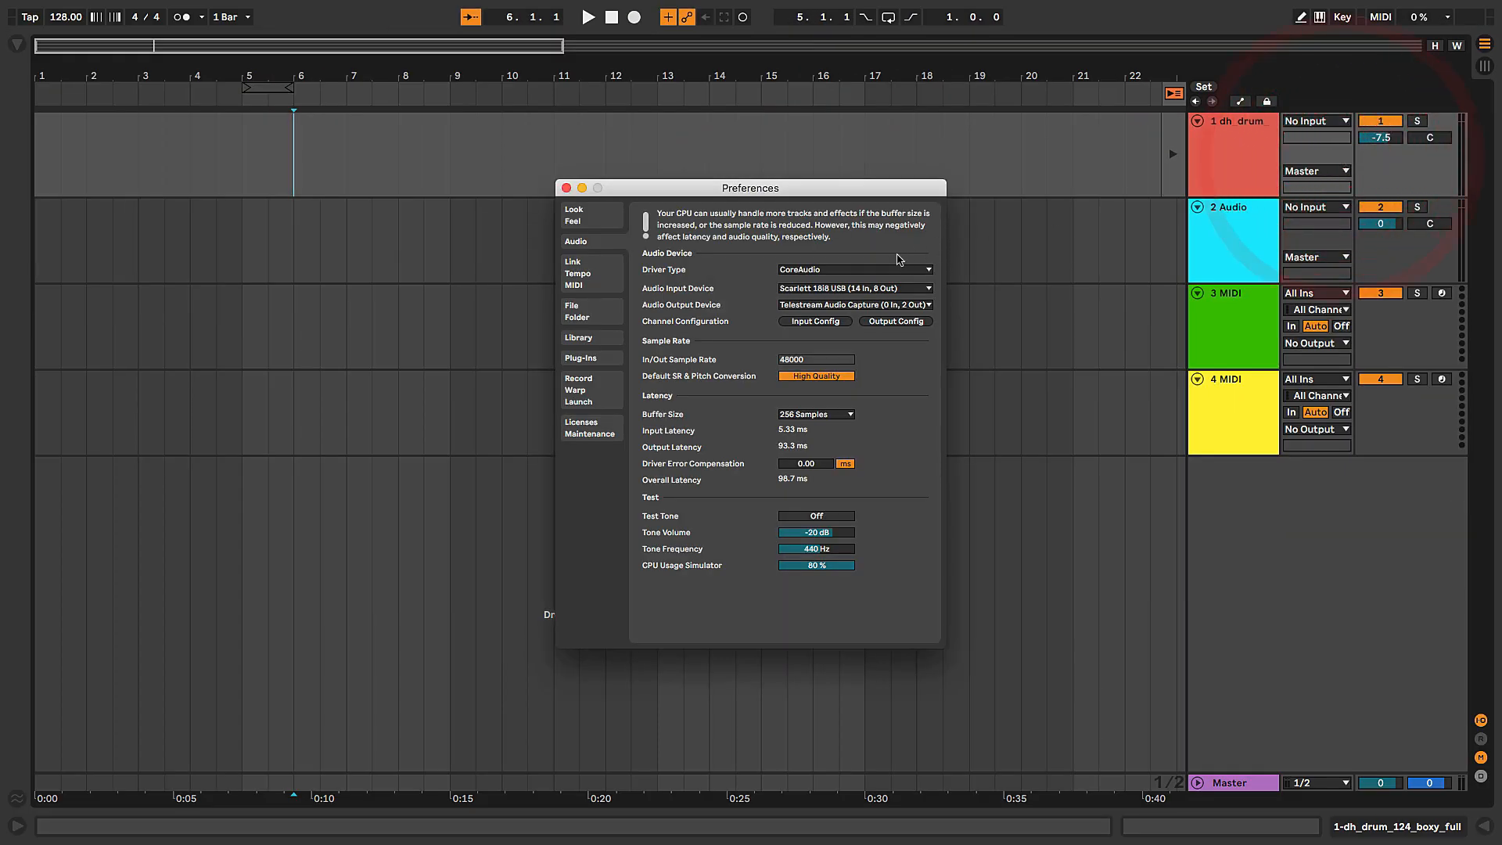
{"action": "left_click", "coordinate": [566, 188]}
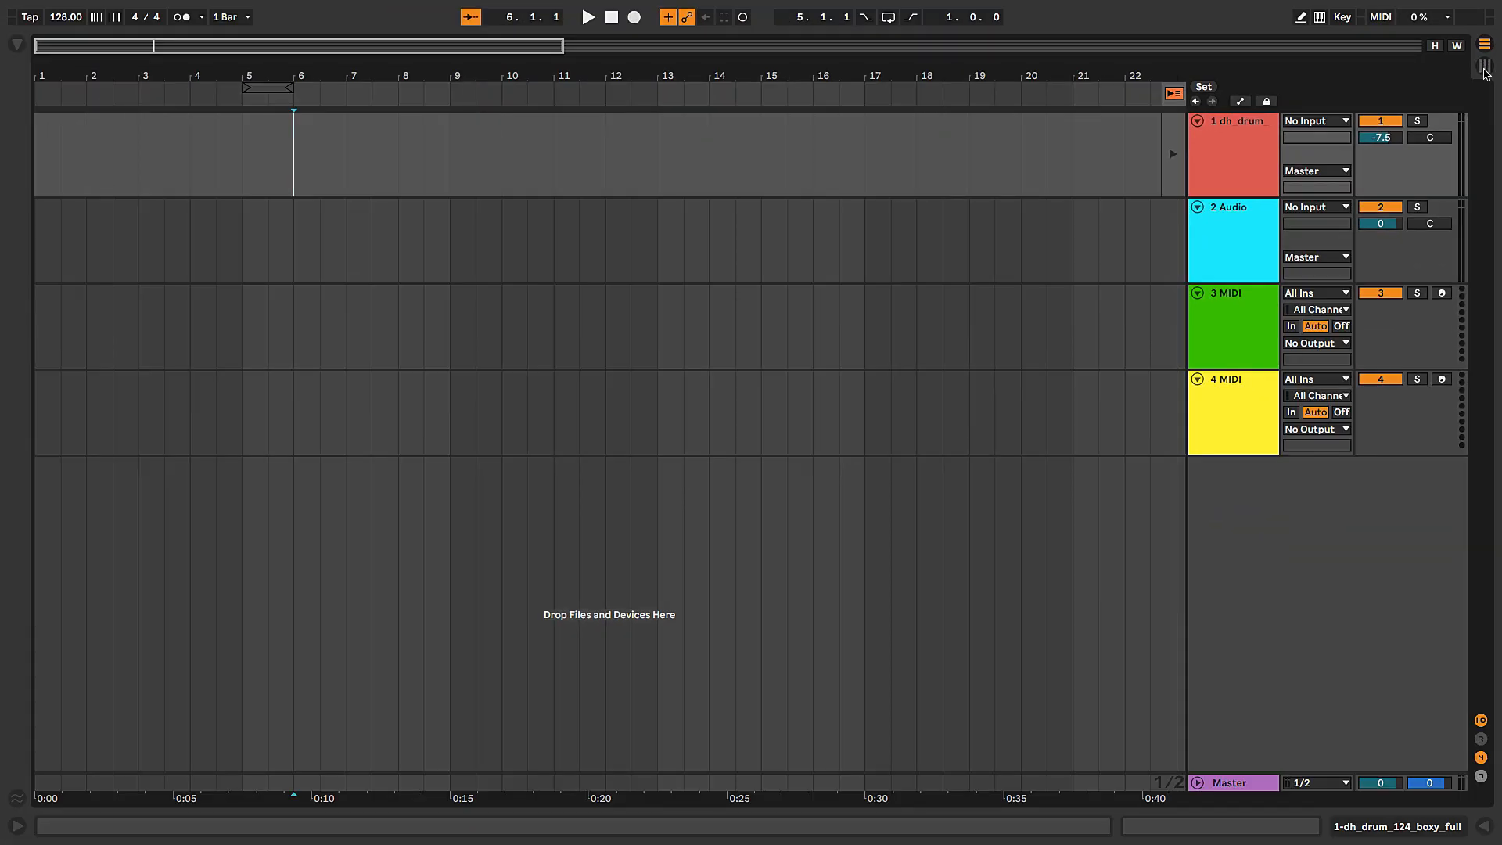
- Switch back and forth between Session View and Arrangement View, ending in Arrangement View
{"action": "left_click", "coordinate": [1467, 132]}
{"action": "left_click", "coordinate": [1467, 87]}
{"action": "left_click", "coordinate": [1485, 66]}
{"action": "left_click", "coordinate": [1485, 44]}
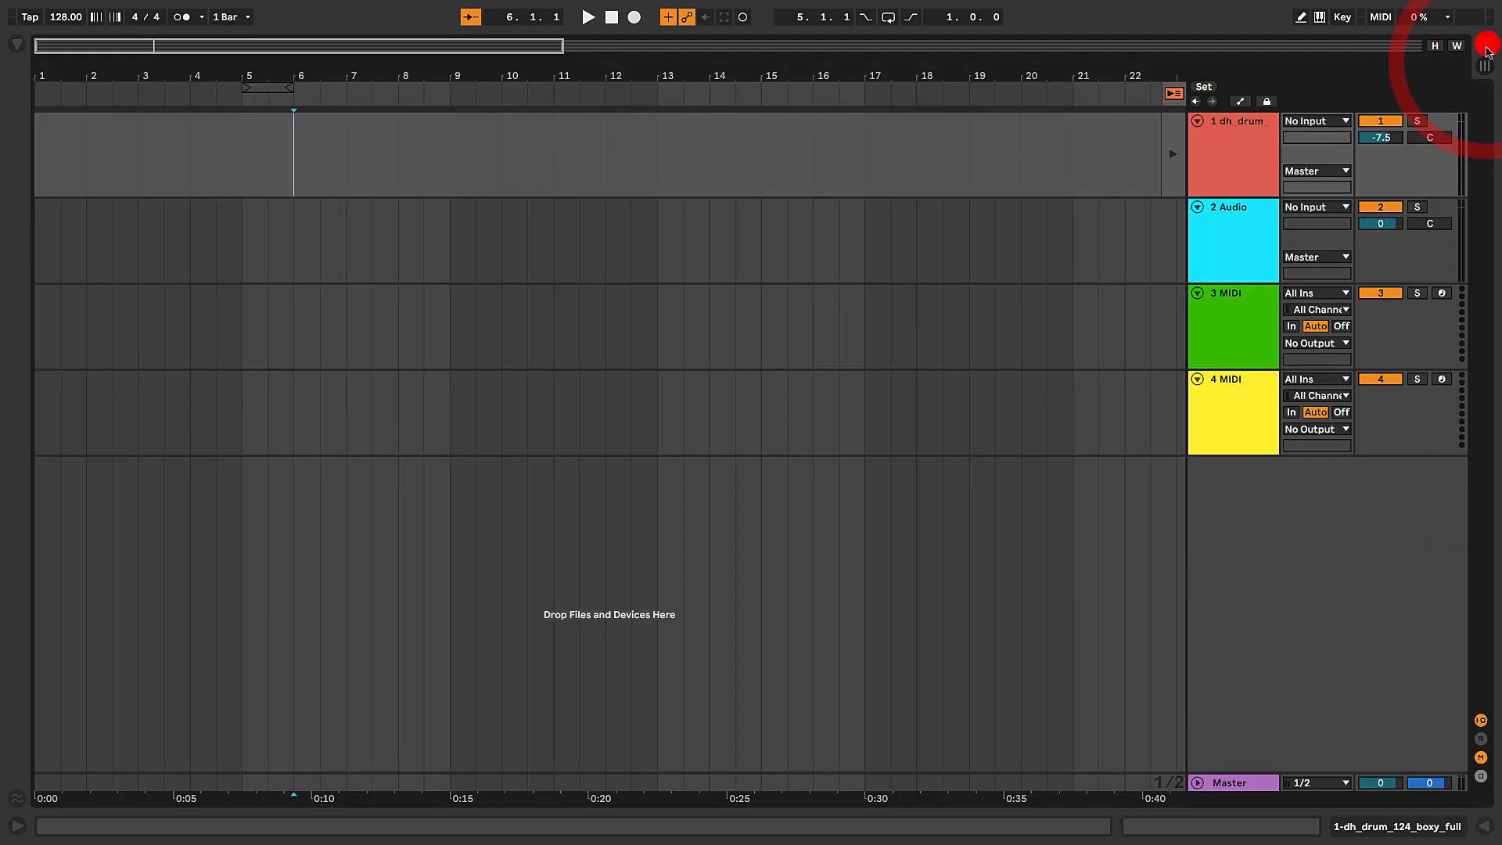
{"action": "left_click", "coordinate": [1484, 66]}
{"action": "left_click", "coordinate": [1485, 44]}
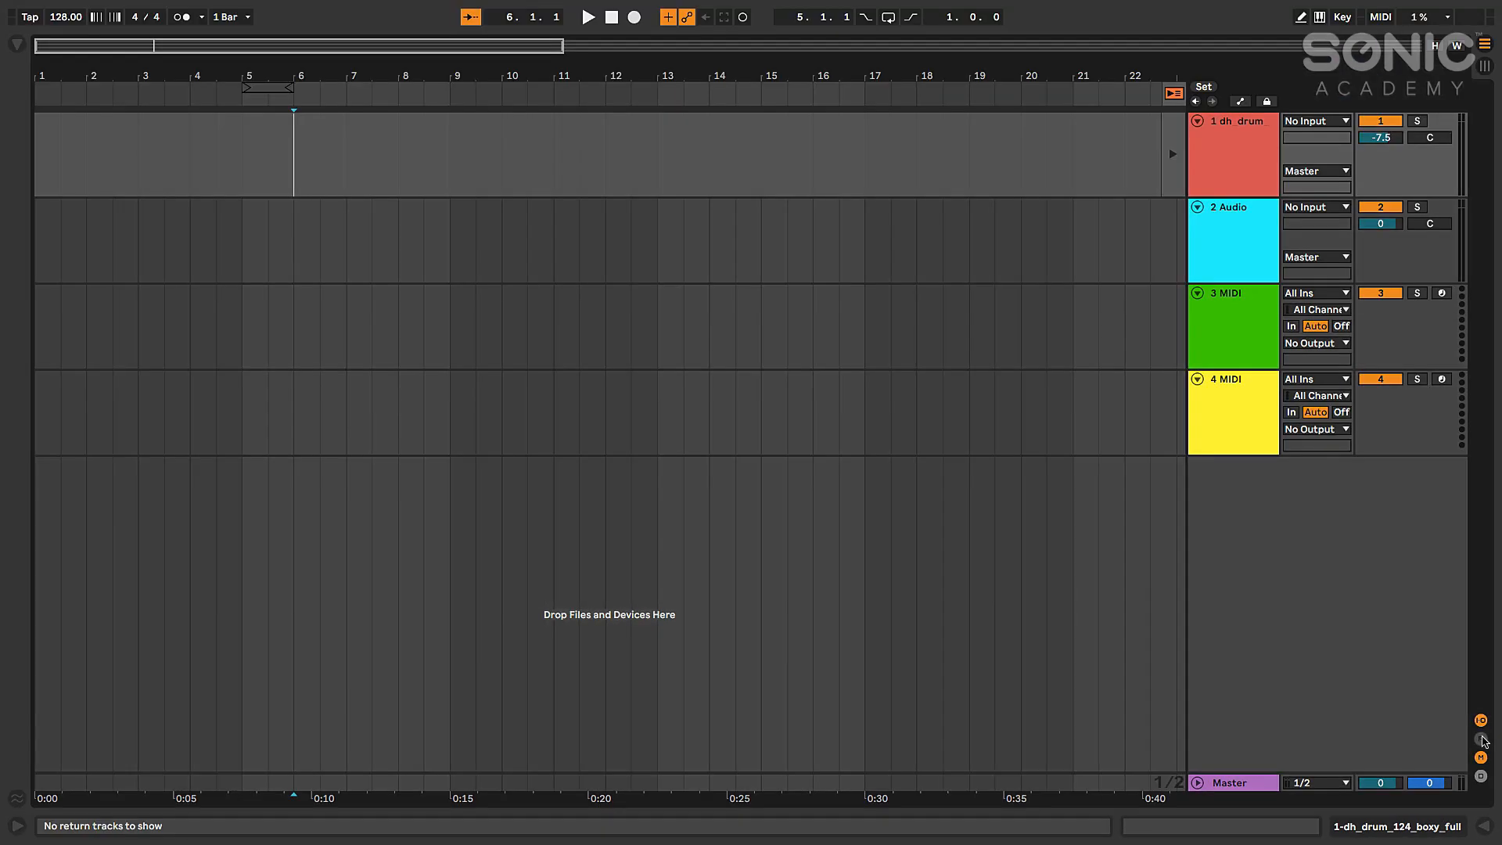
- Try to show the return tracks, and toggle the Mixer section several times, leaving it hidden
{"action": "left_click", "coordinate": [1460, 631]}
{"action": "left_click", "coordinate": [1460, 663]}
{"action": "left_click", "coordinate": [1481, 757]}
{"action": "left_click", "coordinate": [1481, 758]}
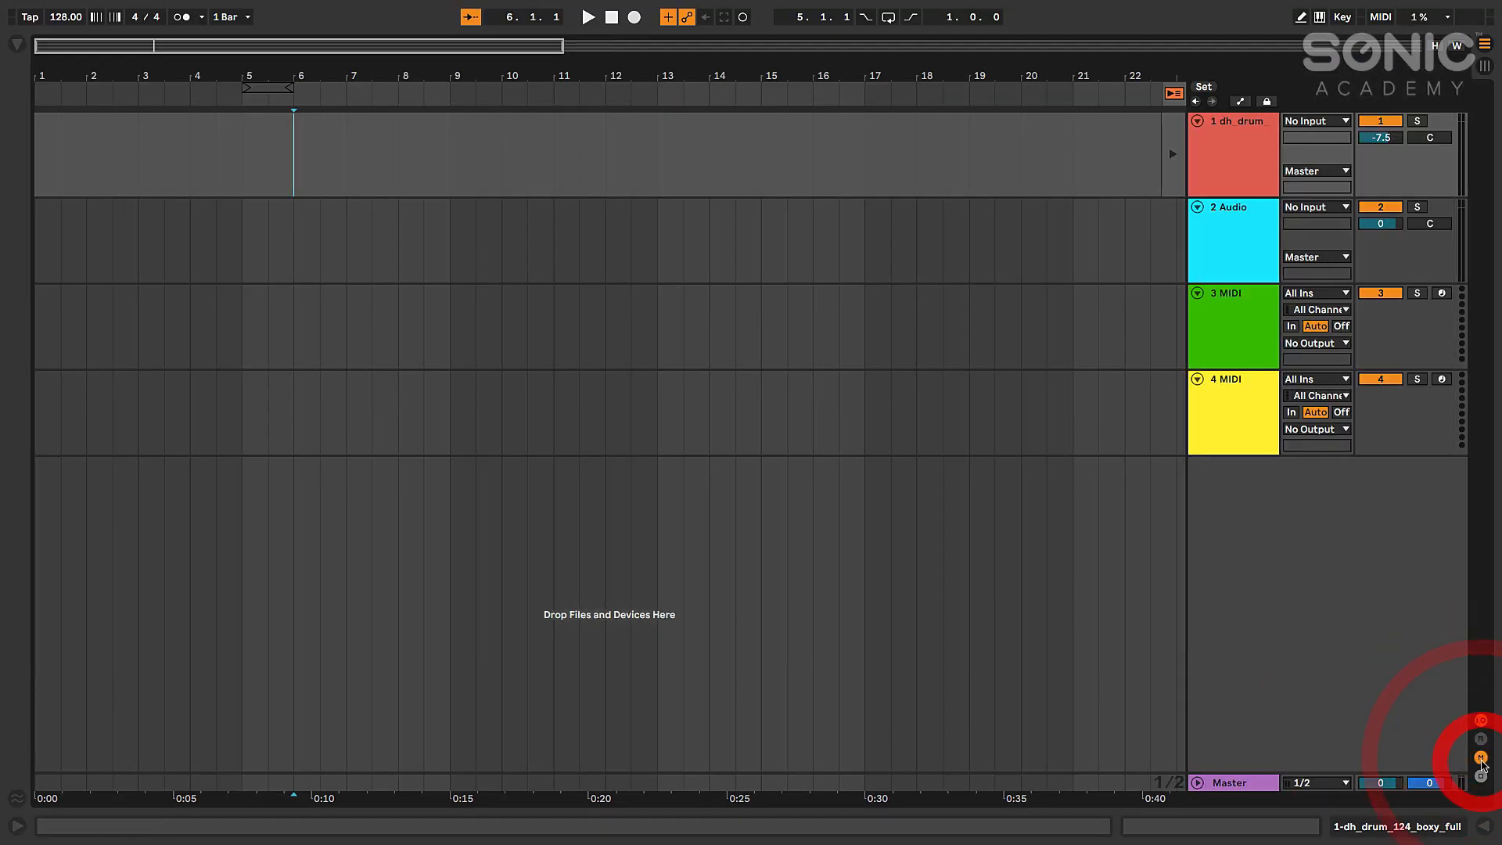
{"action": "left_click", "coordinate": [1481, 757]}
{"action": "left_click", "coordinate": [1481, 757]}
{"action": "left_click", "coordinate": [1480, 757]}
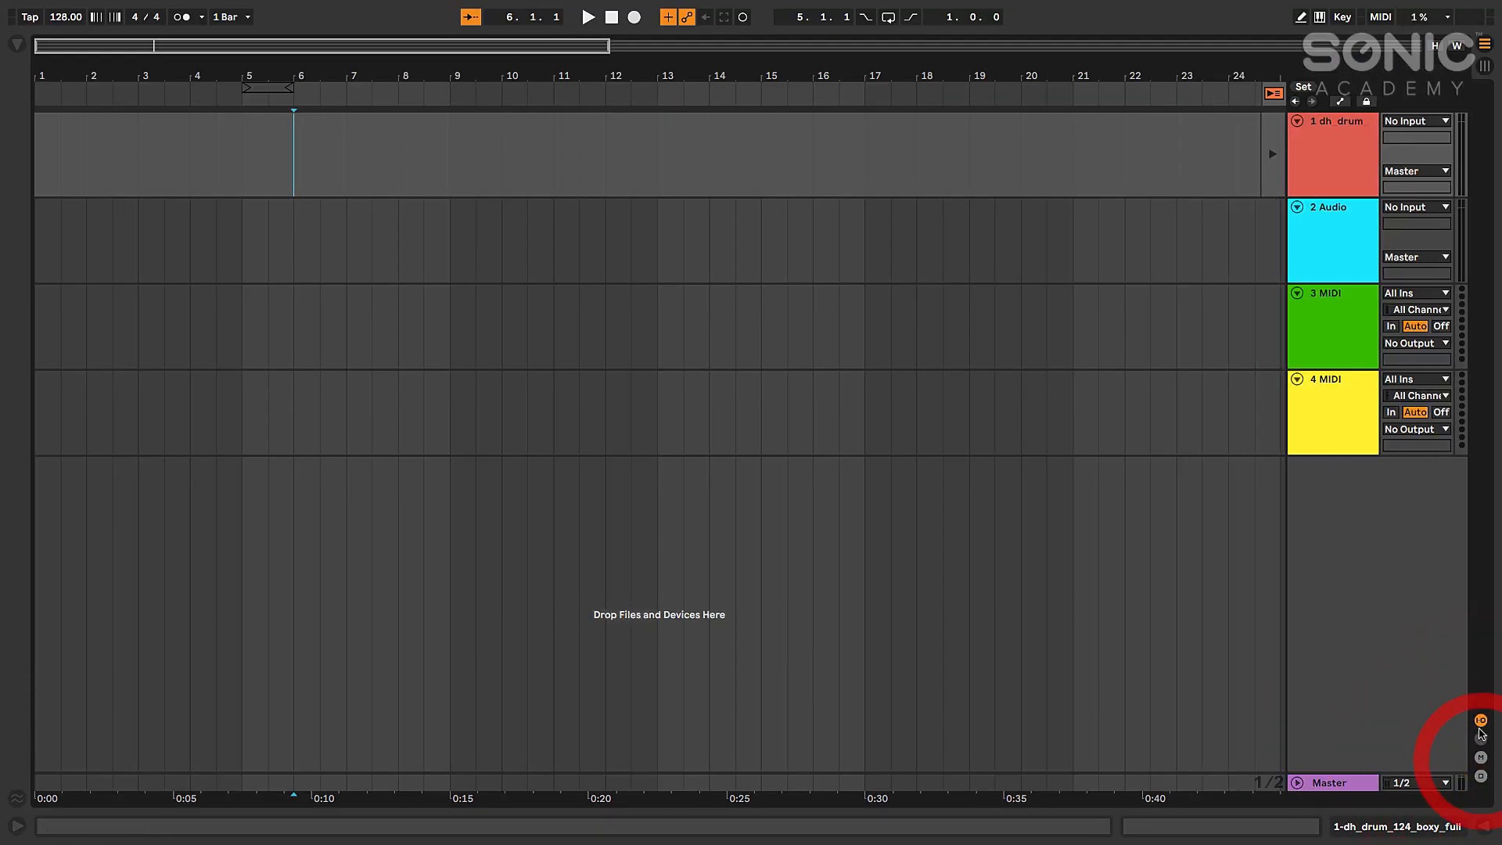
- Toggle the In/Out section's display off and on several times, leaving it shown
{"action": "left_click", "coordinate": [1481, 721]}
{"action": "left_click", "coordinate": [1481, 721]}
{"action": "left_click", "coordinate": [1480, 722]}
{"action": "left_click", "coordinate": [1480, 721]}
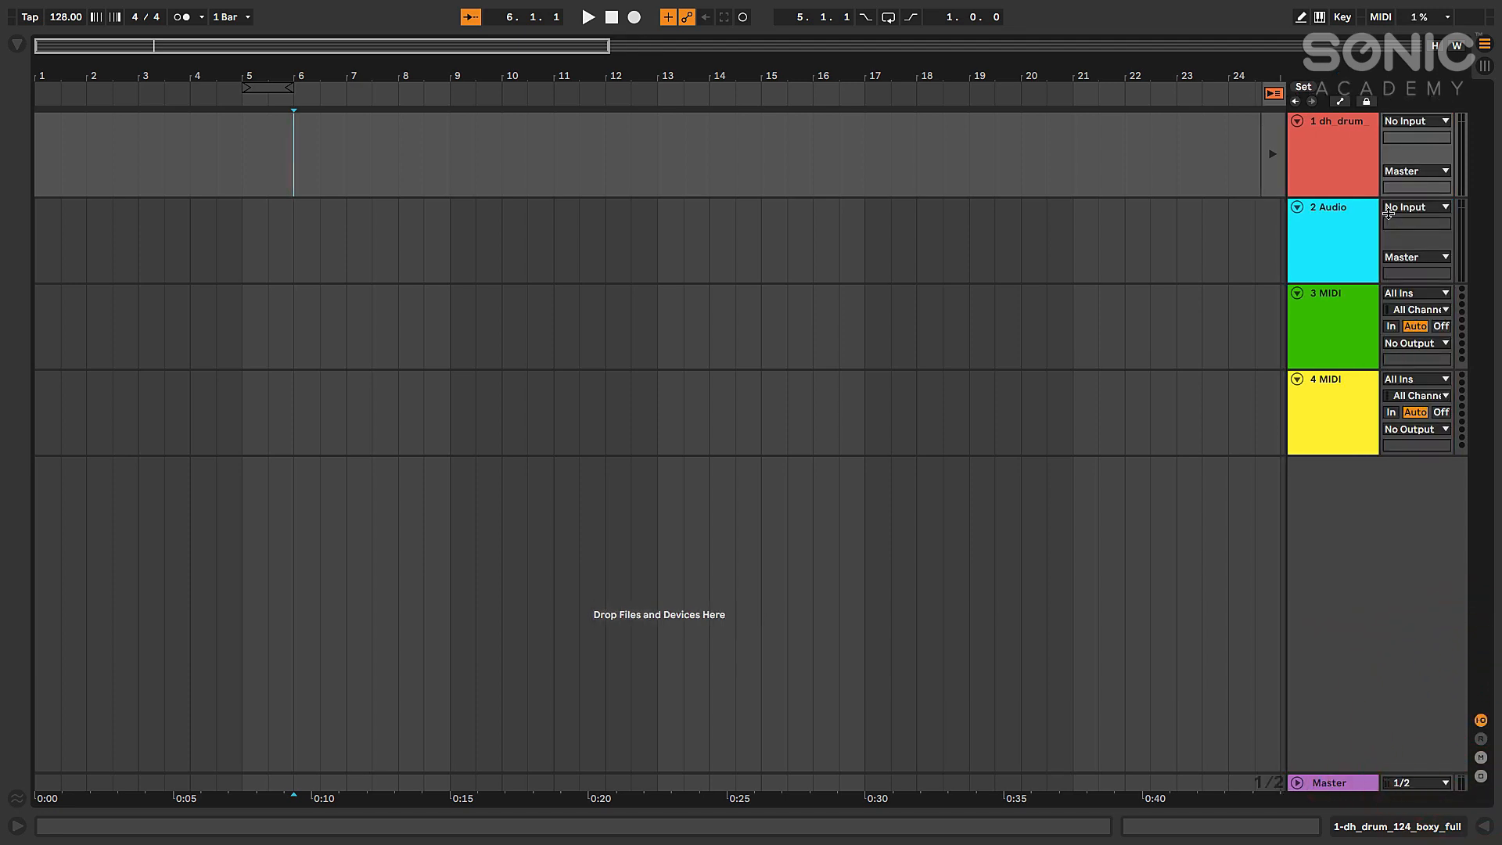
- Look through the audio input sources available for the dh_drum track and keep No Input
{"action": "left_click", "coordinate": [1270, 150]}
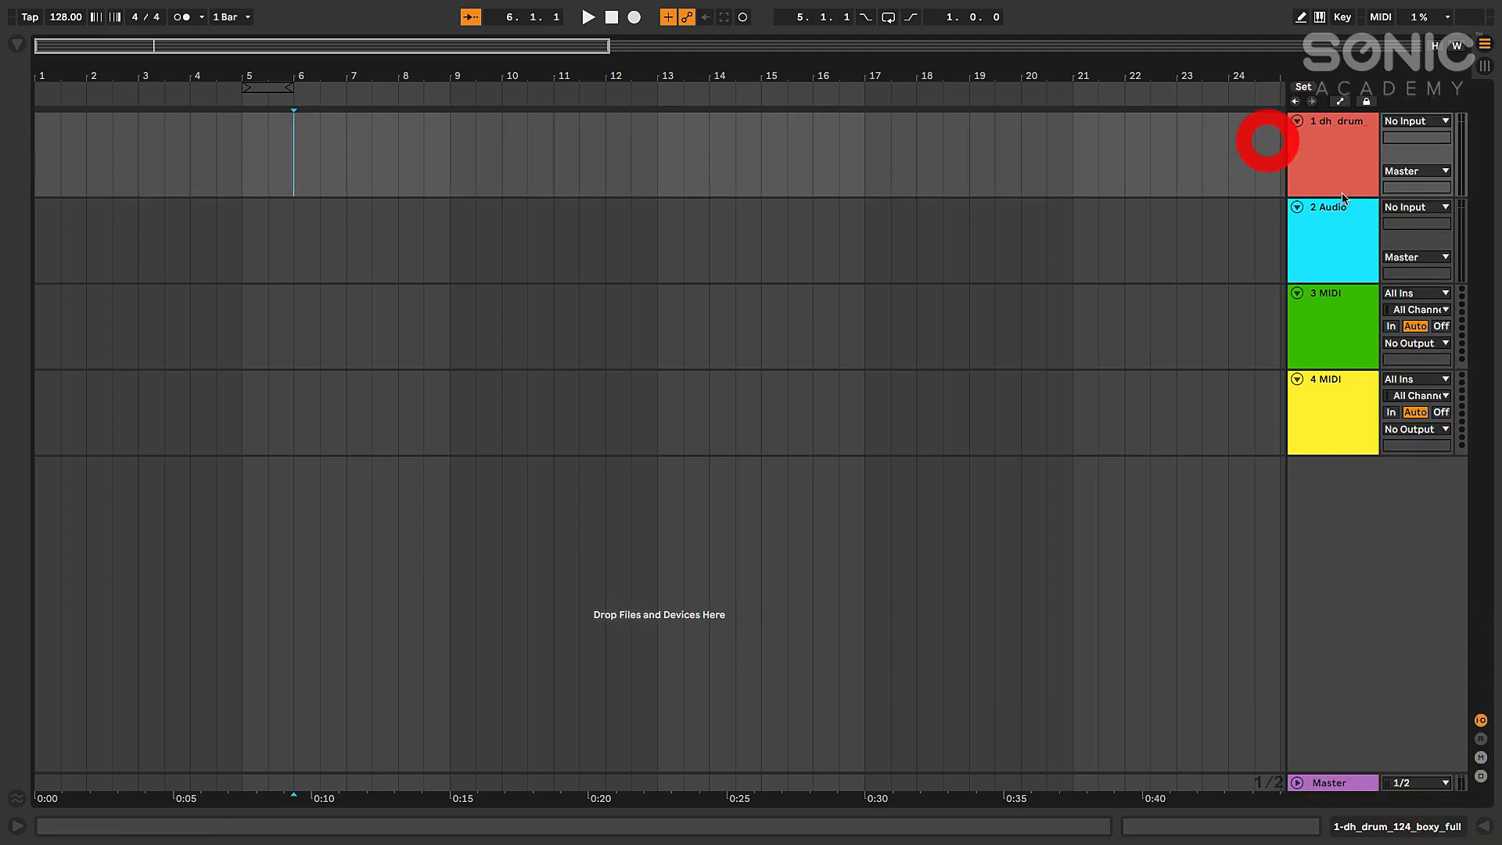
{"action": "left_click", "coordinate": [1418, 120]}
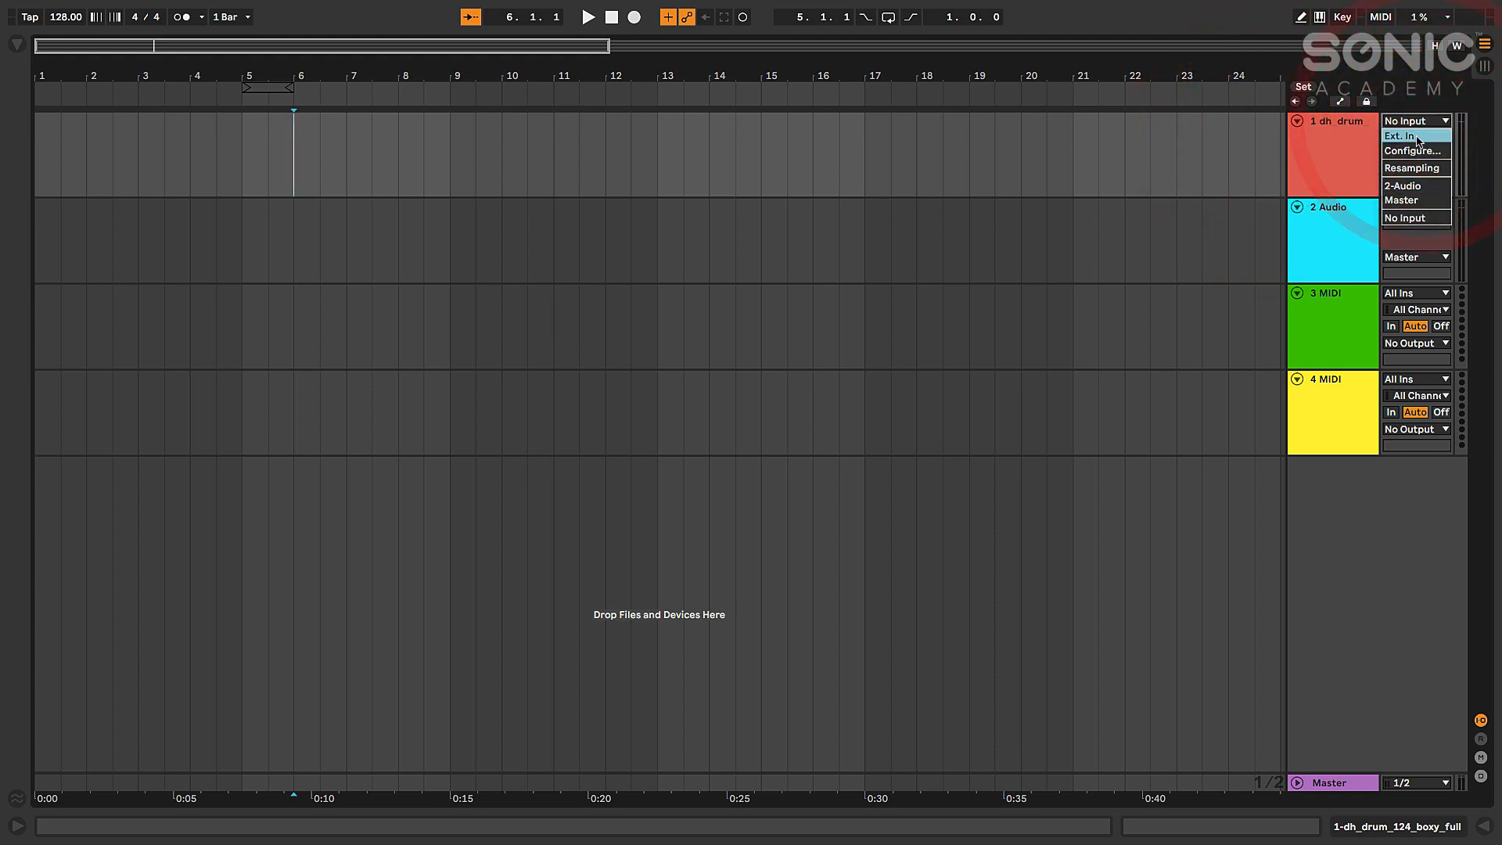
{"action": "left_click", "coordinate": [1414, 122]}
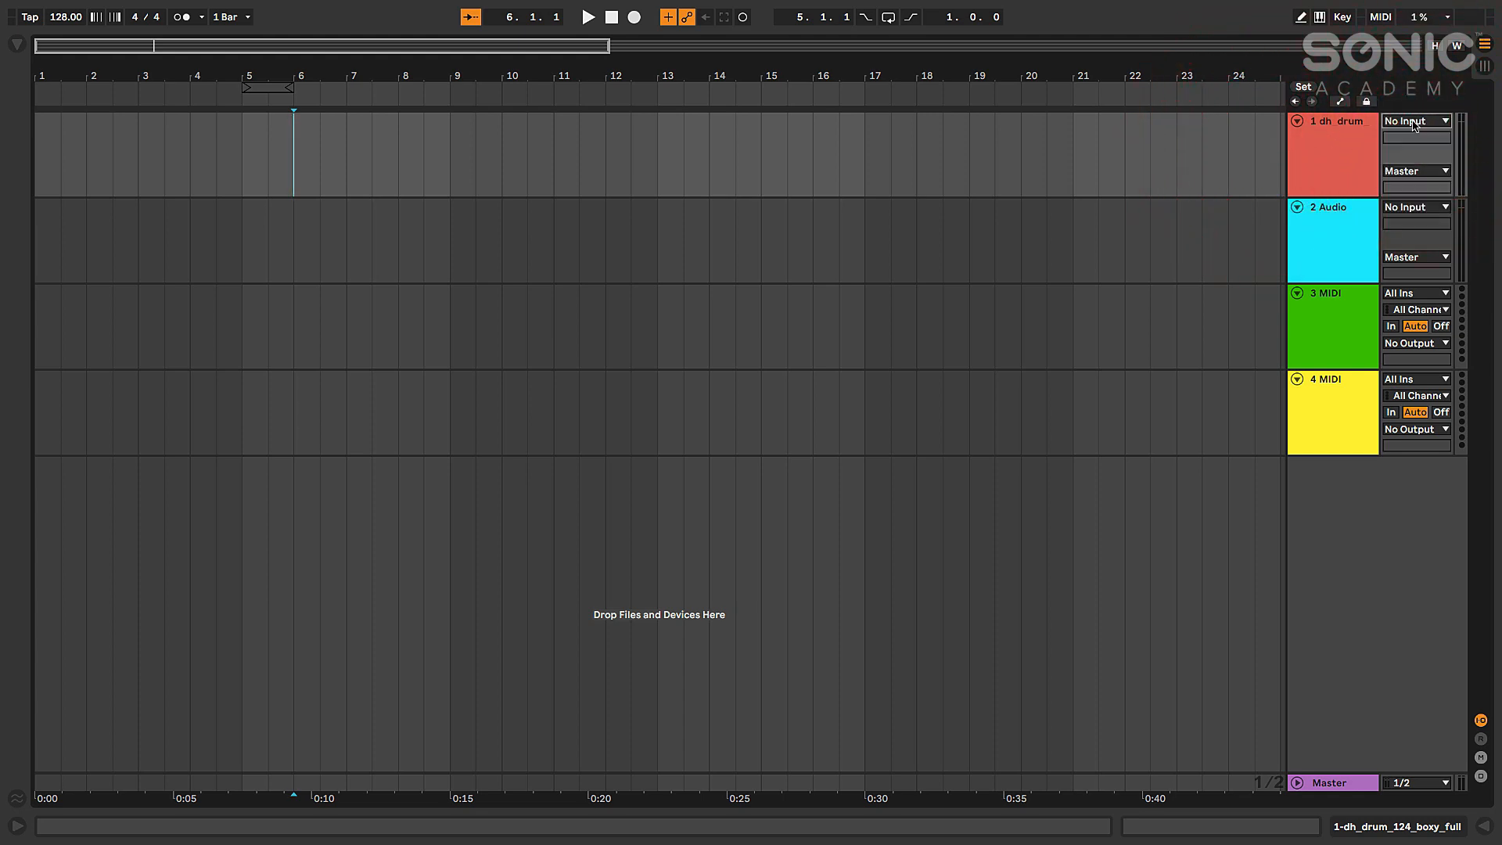
- Try several times to show the return tracks in Arrangement View
{"action": "left_click", "coordinate": [1481, 740]}
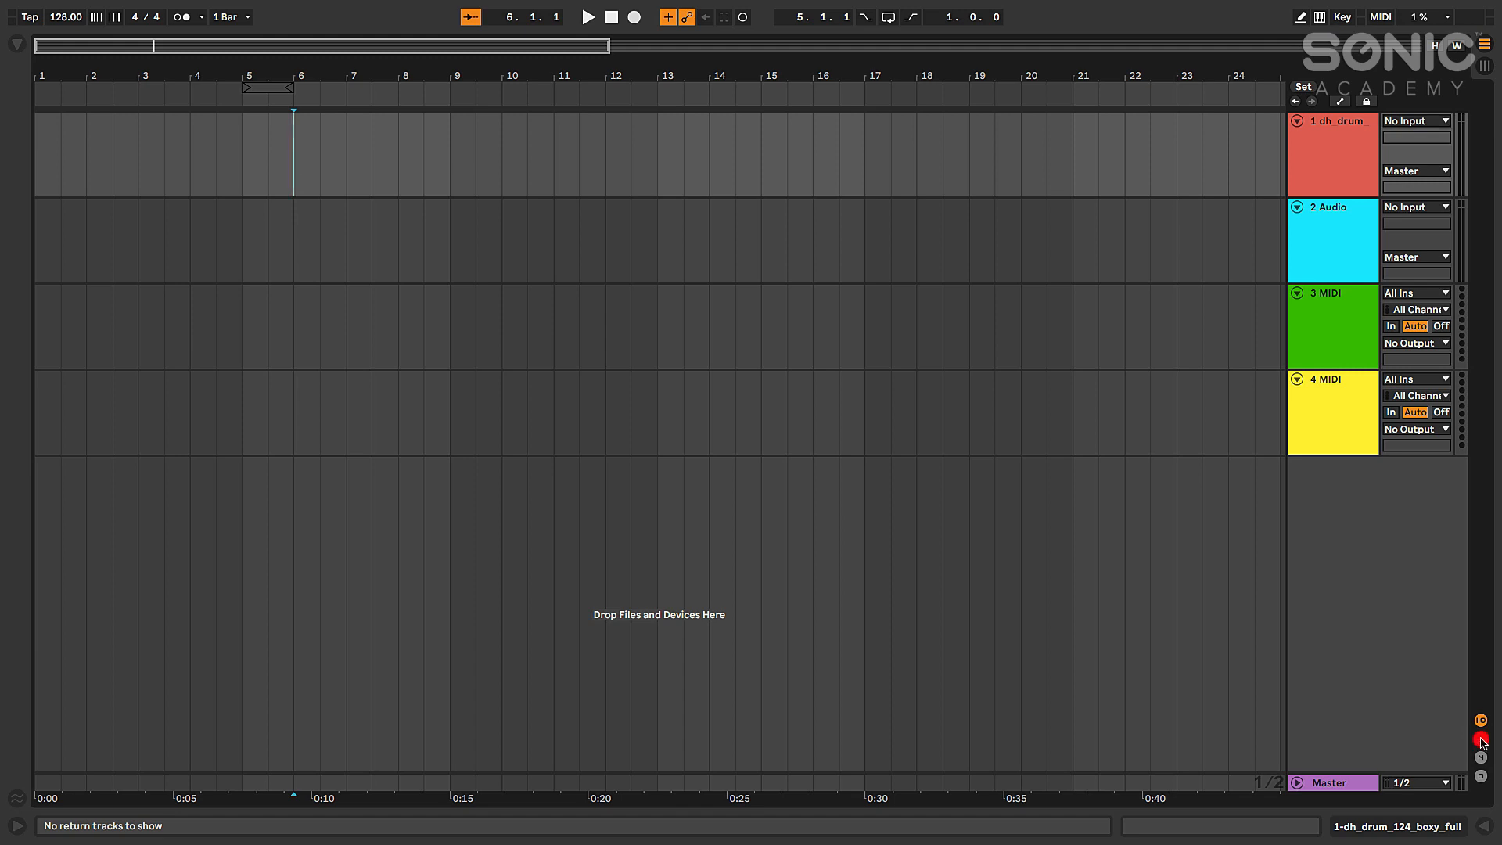
{"action": "left_click", "coordinate": [1481, 742]}
{"action": "left_click", "coordinate": [1481, 738]}
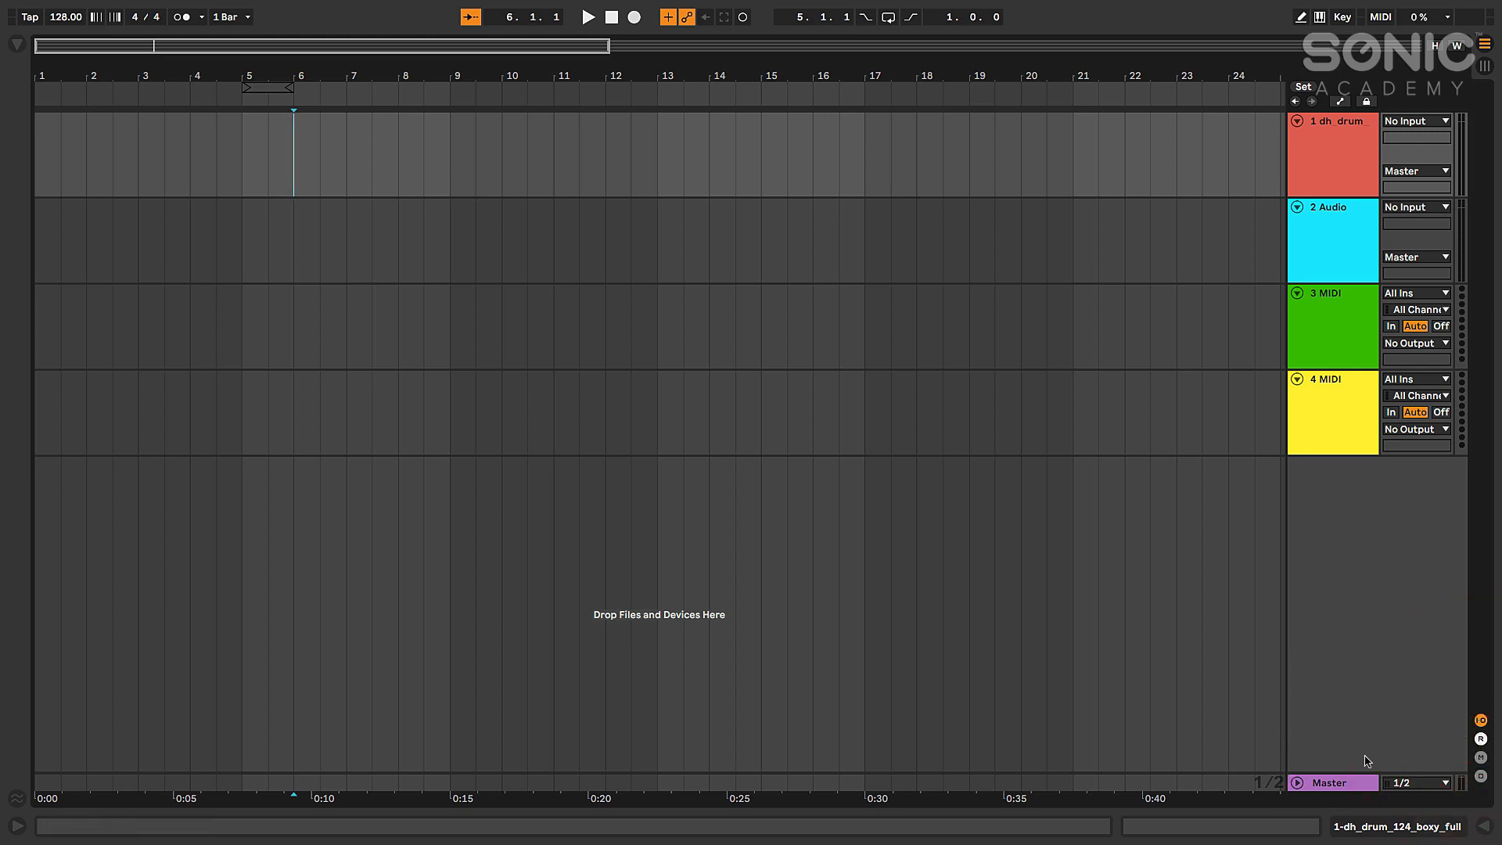
{"action": "left_click", "coordinate": [1481, 739]}
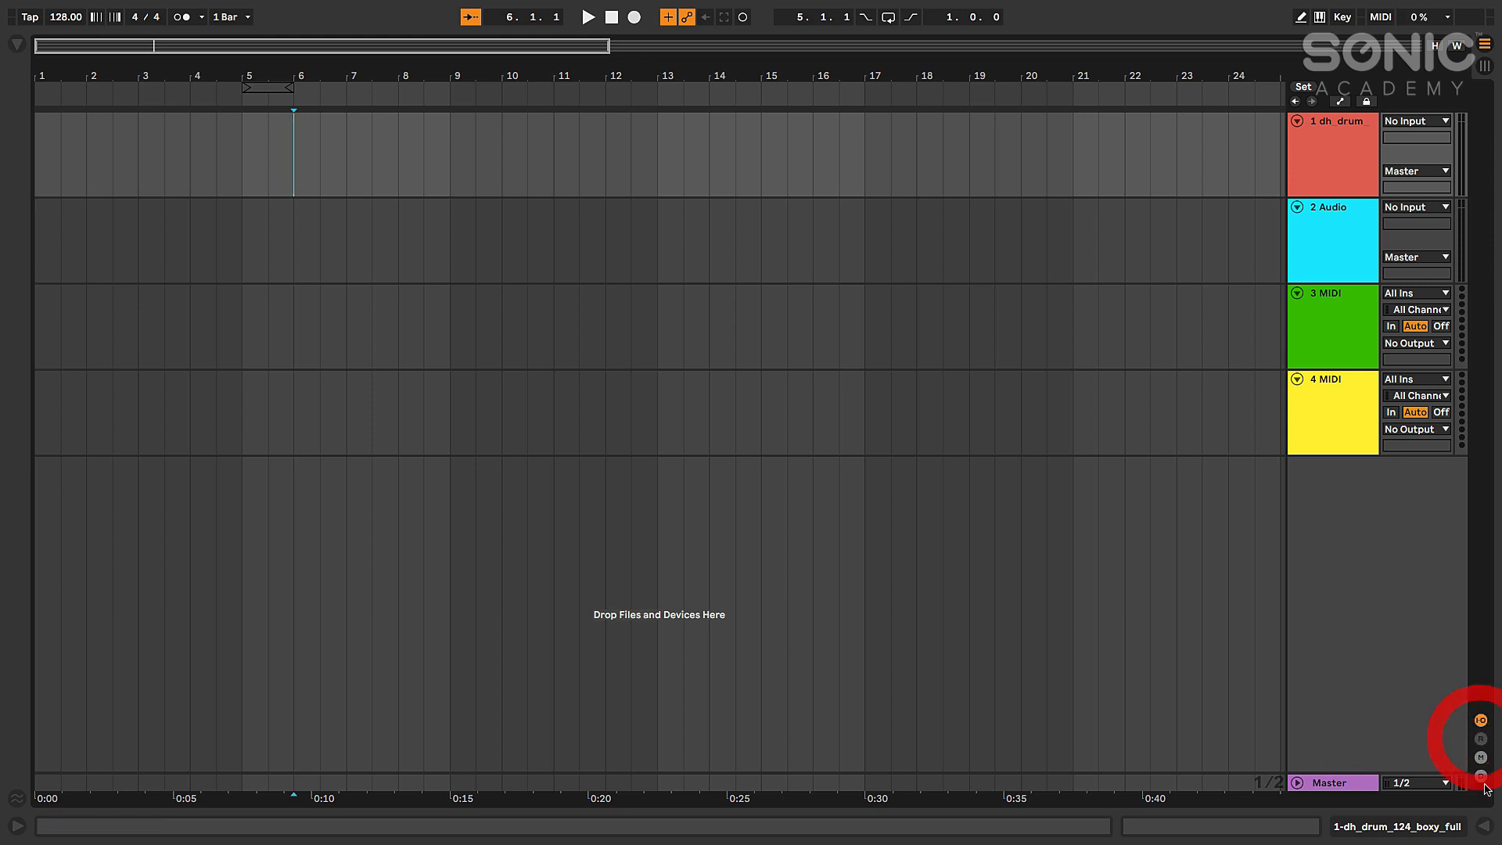
- Demonstrate the Track Delay section by trying -31 ms on the dh_drum track, resetting it to 0.00 and hiding the section
{"action": "left_click", "coordinate": [1481, 775]}
{"action": "left_click", "coordinate": [1481, 777]}
{"action": "left_click", "coordinate": [1481, 776]}
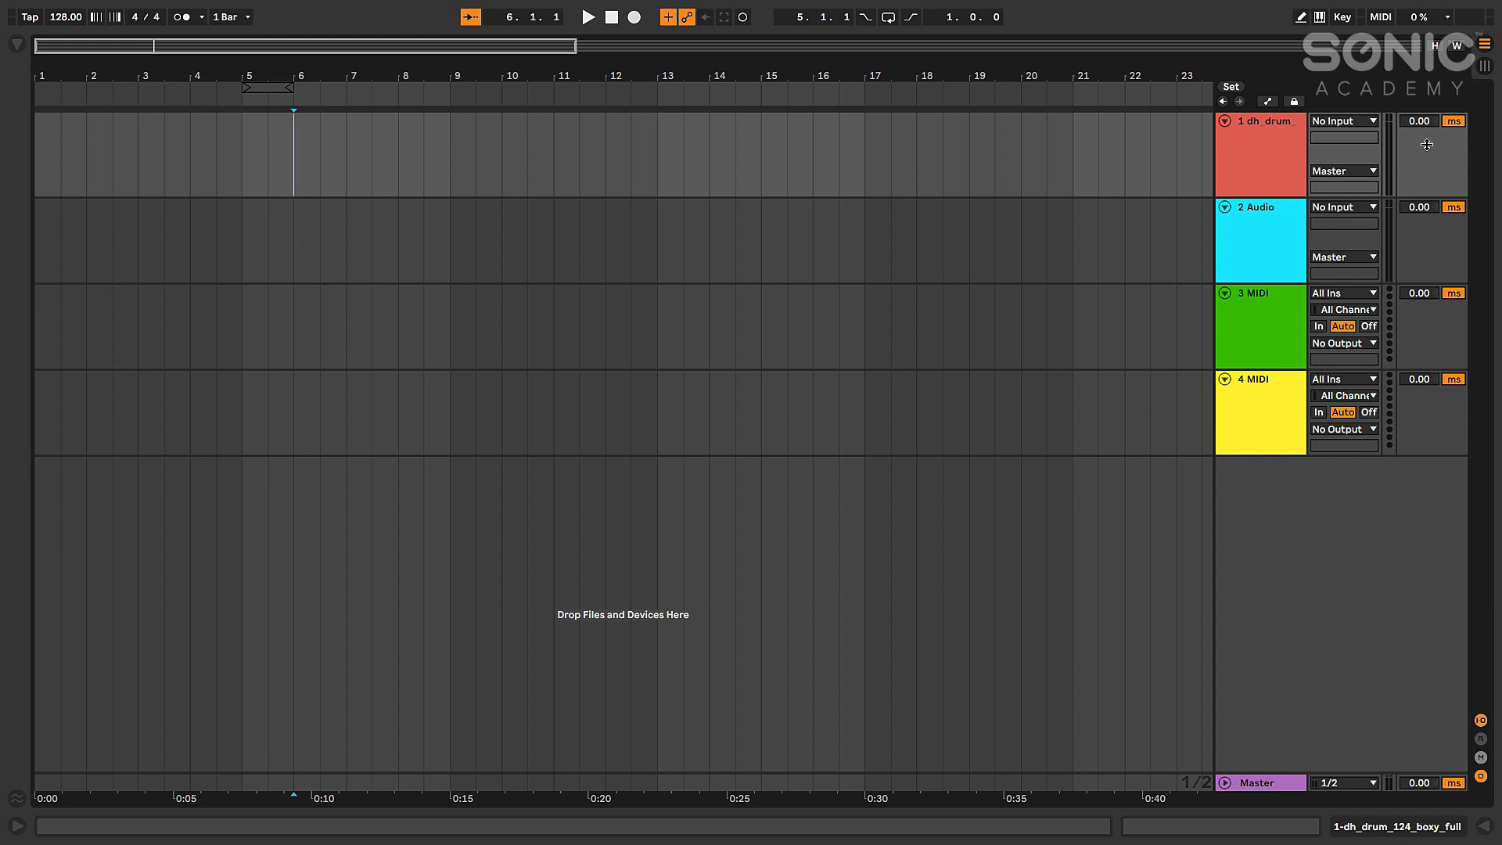
{"action": "left_click", "coordinate": [1260, 148]}
{"action": "left_click_drag", "start_coordinate": [1420, 121], "coordinate": [1420, 146]}
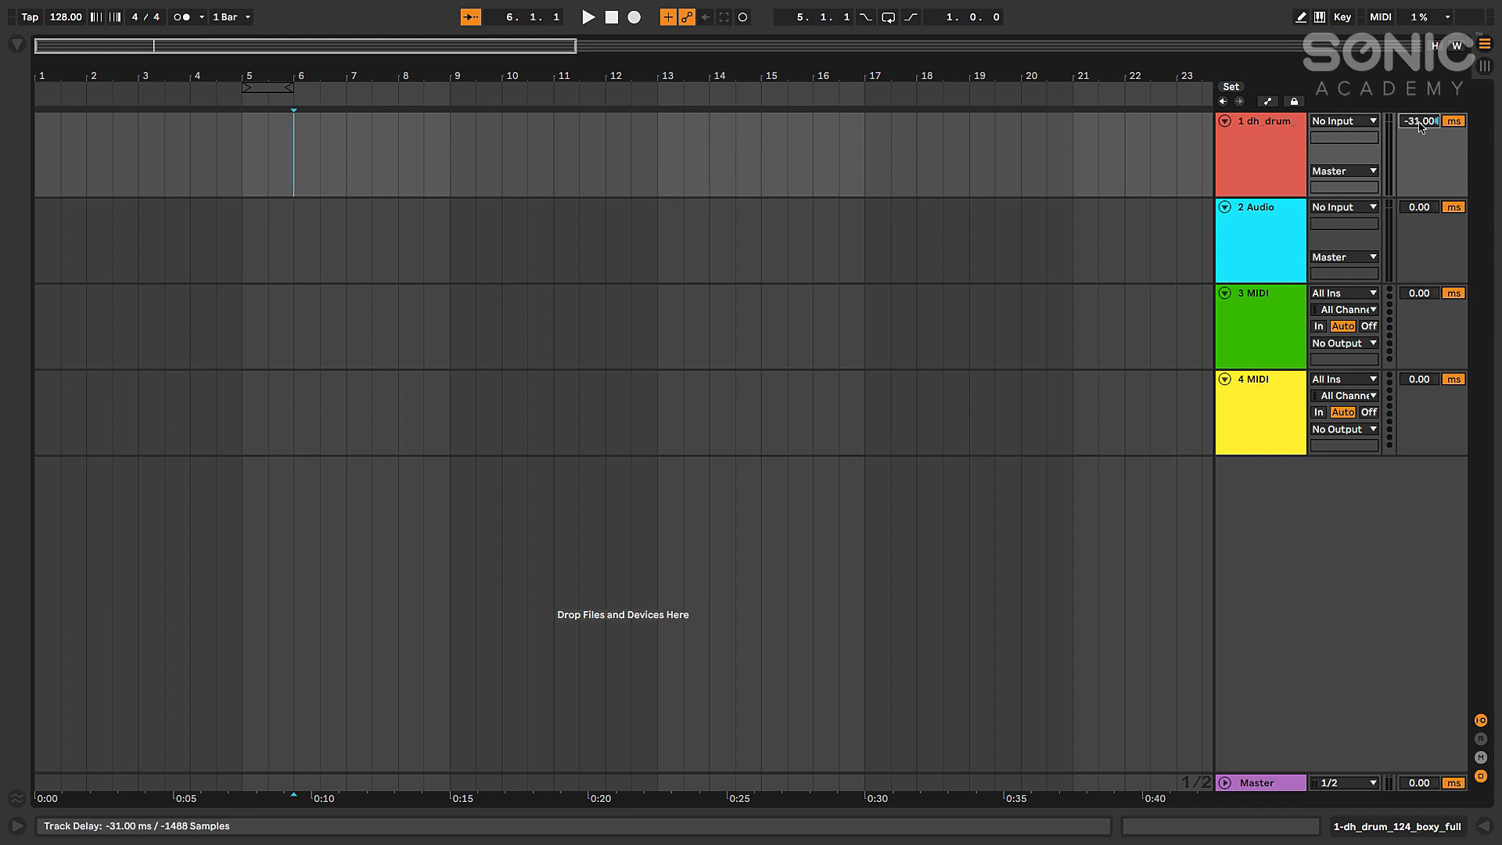
{"action": "left_click_drag", "start_coordinate": [1432, 122], "coordinate": [1433, 77]}
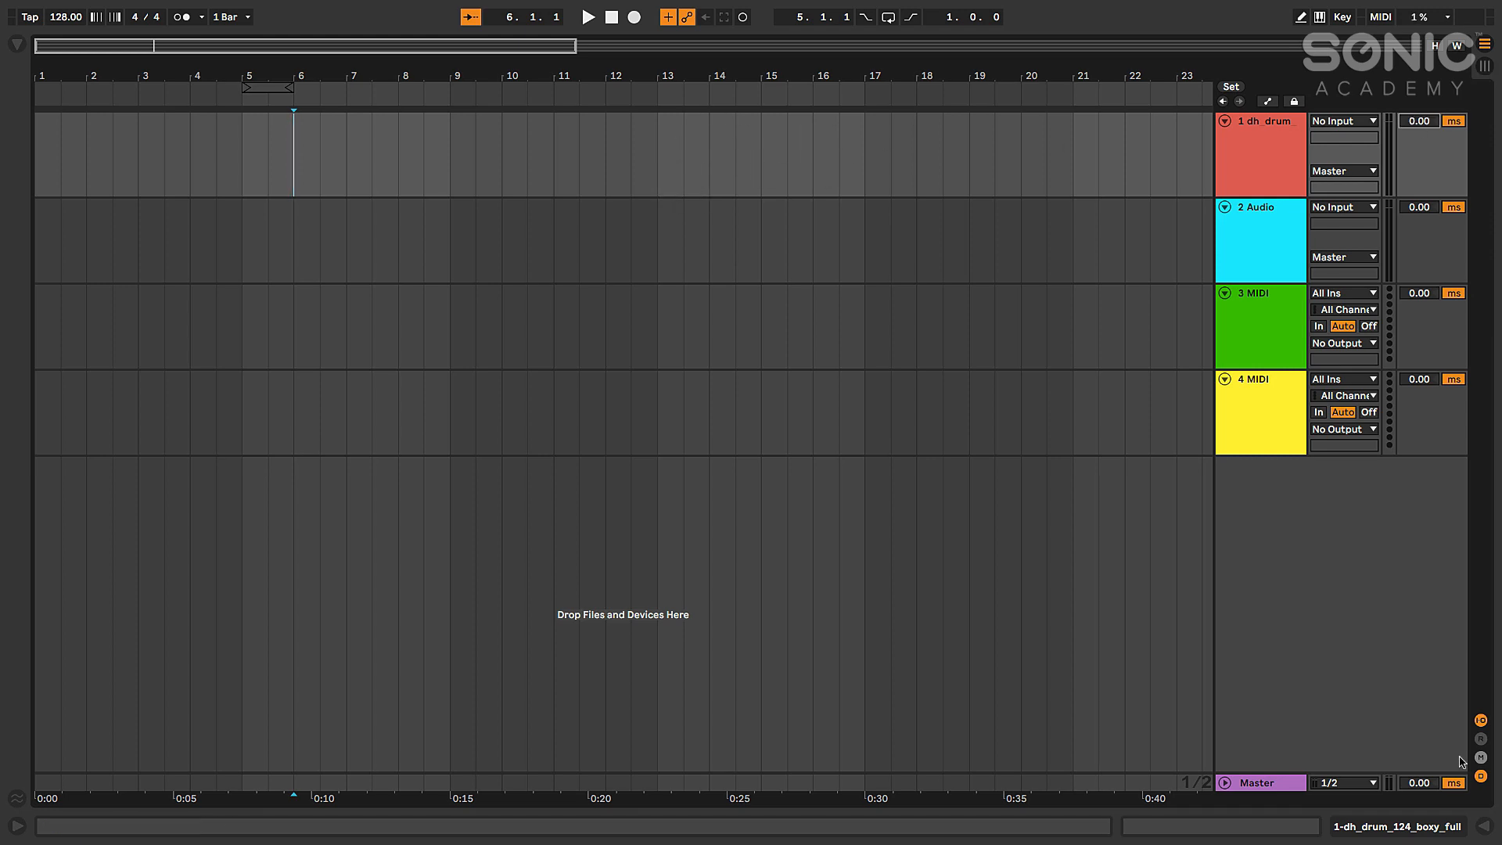
{"action": "left_click", "coordinate": [1481, 776]}
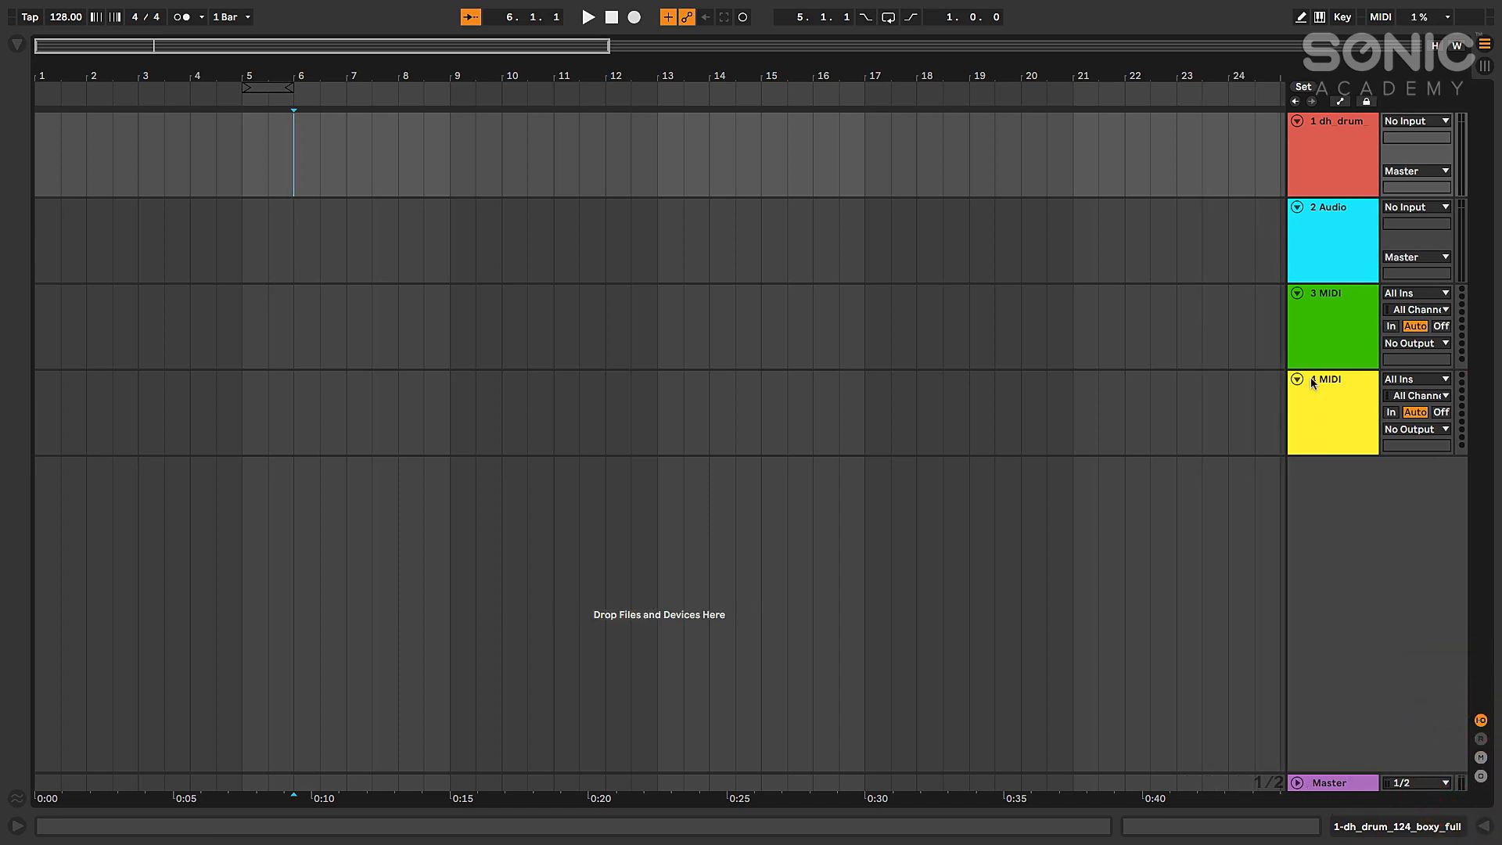
- Show the Mixer section and try the dh_drum track's pan and activator, leaving the track centred and active
{"action": "left_click", "coordinate": [1480, 758]}
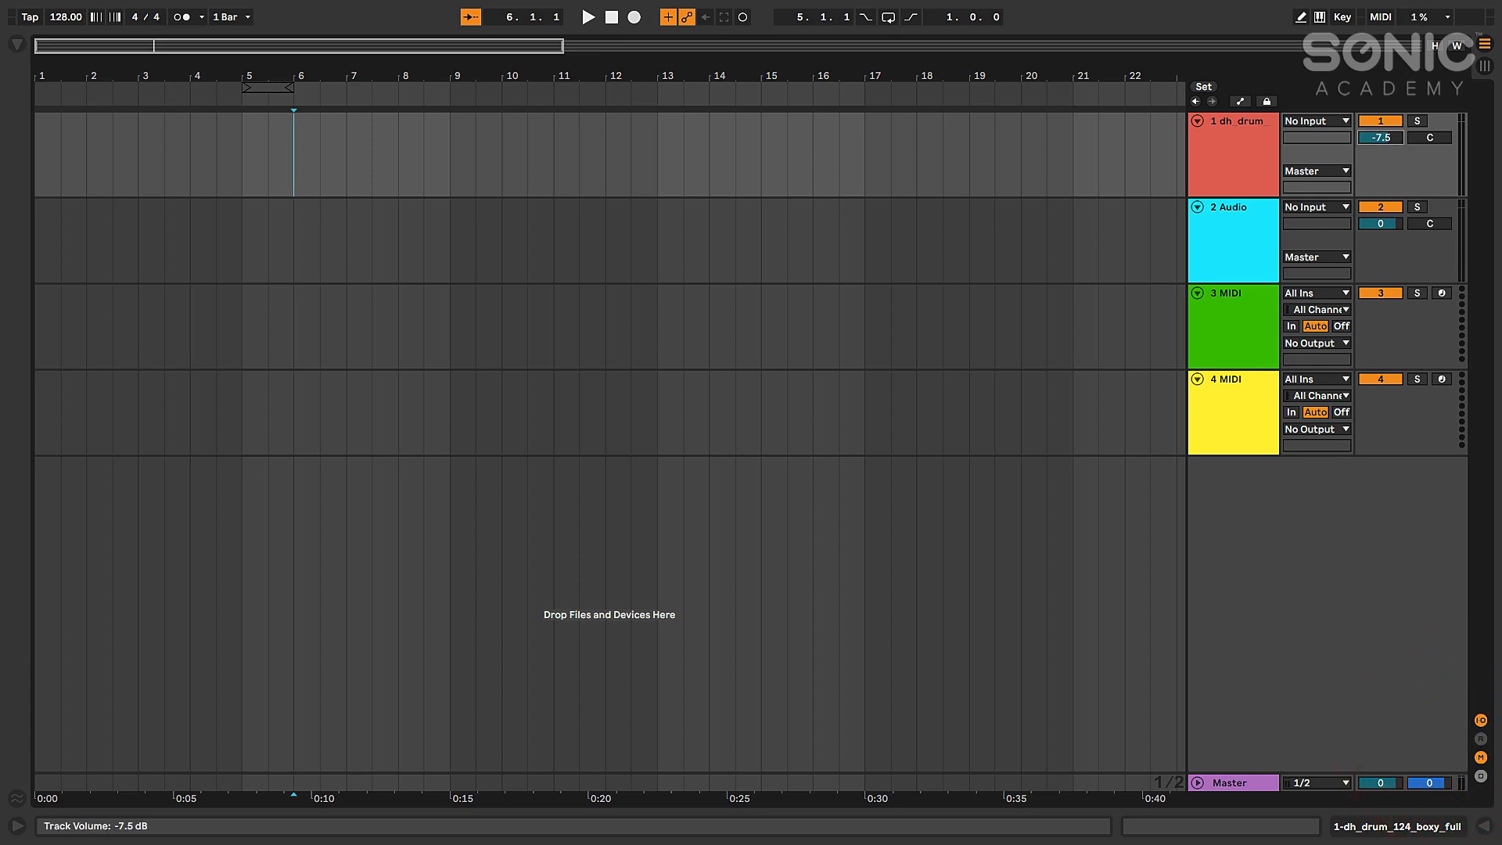
{"action": "left_click", "coordinate": [1430, 138]}
{"action": "left_click_drag", "start_coordinate": [1430, 137], "coordinate": [1430, 138]}
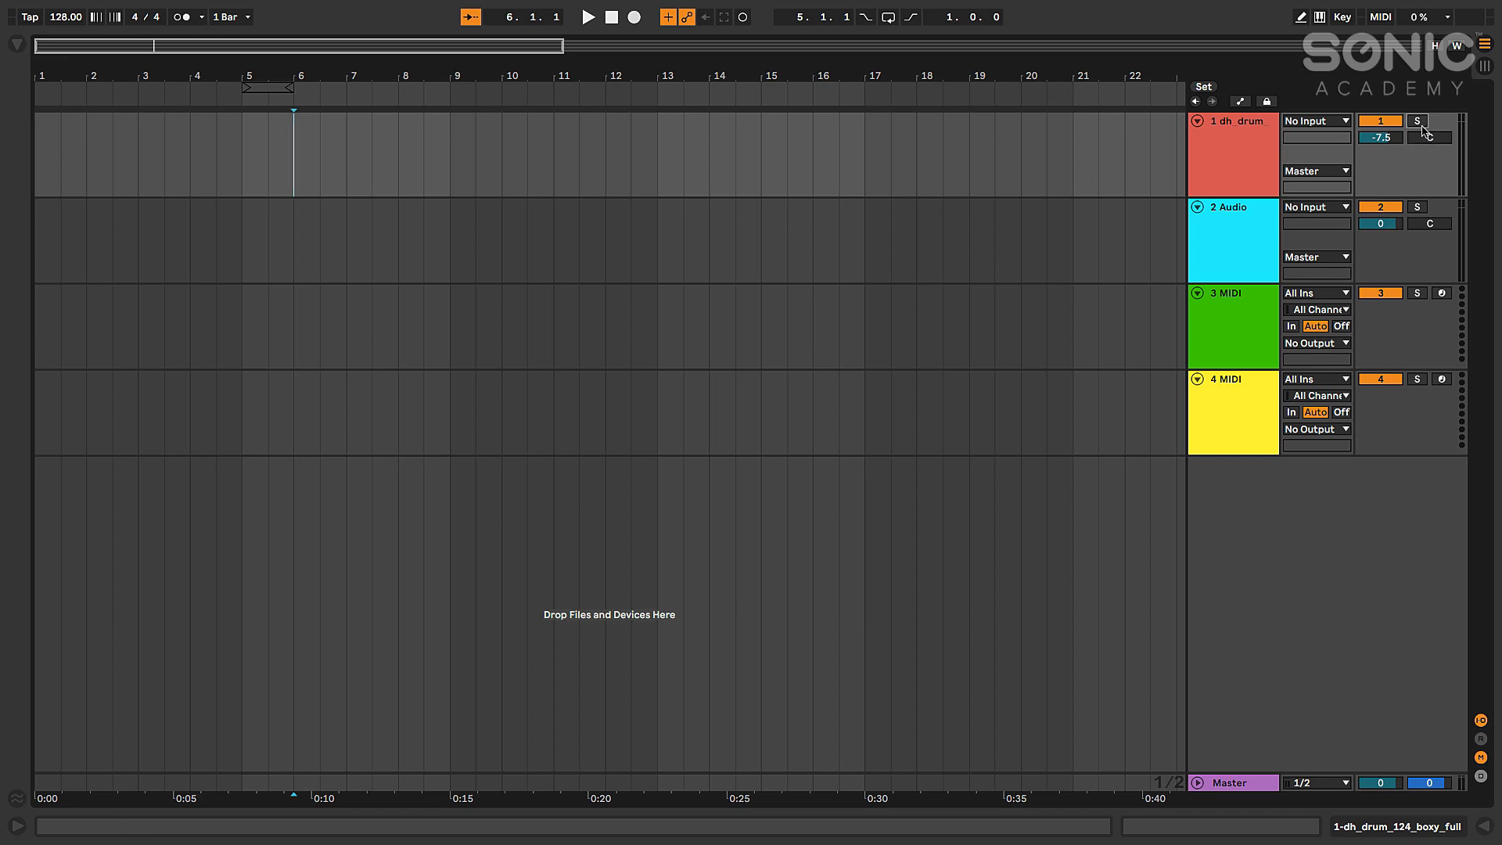
{"action": "left_click", "coordinate": [1380, 121]}
{"action": "left_click", "coordinate": [1384, 121]}
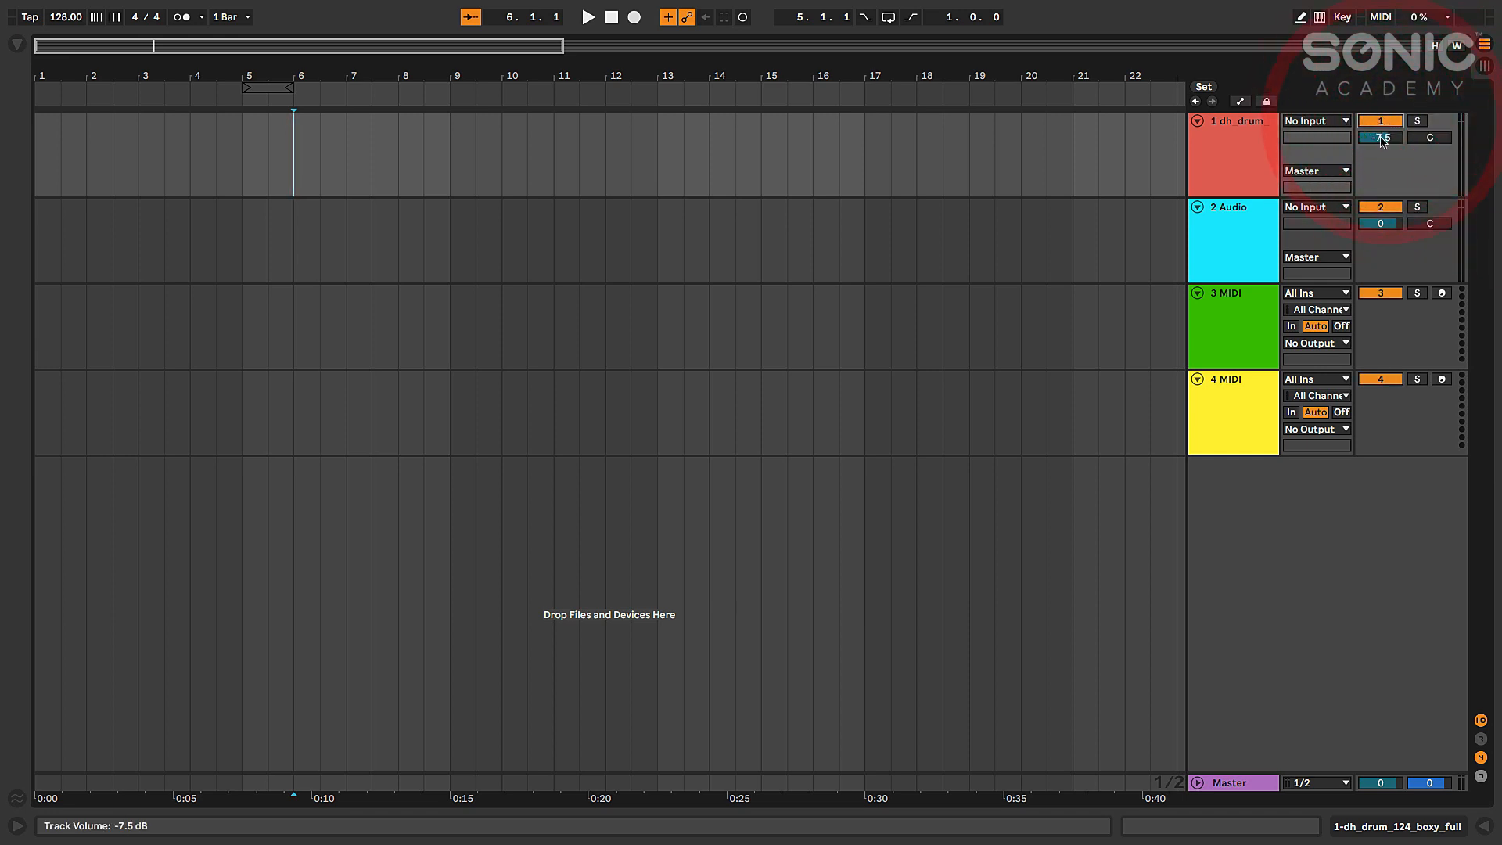
- Toggle the Detail View several times, leaving it open beneath the arrangement
{"action": "left_click", "coordinate": [1486, 830]}
{"action": "left_click", "coordinate": [1485, 830]}
{"action": "left_click", "coordinate": [1485, 831]}
{"action": "left_click", "coordinate": [1485, 830]}
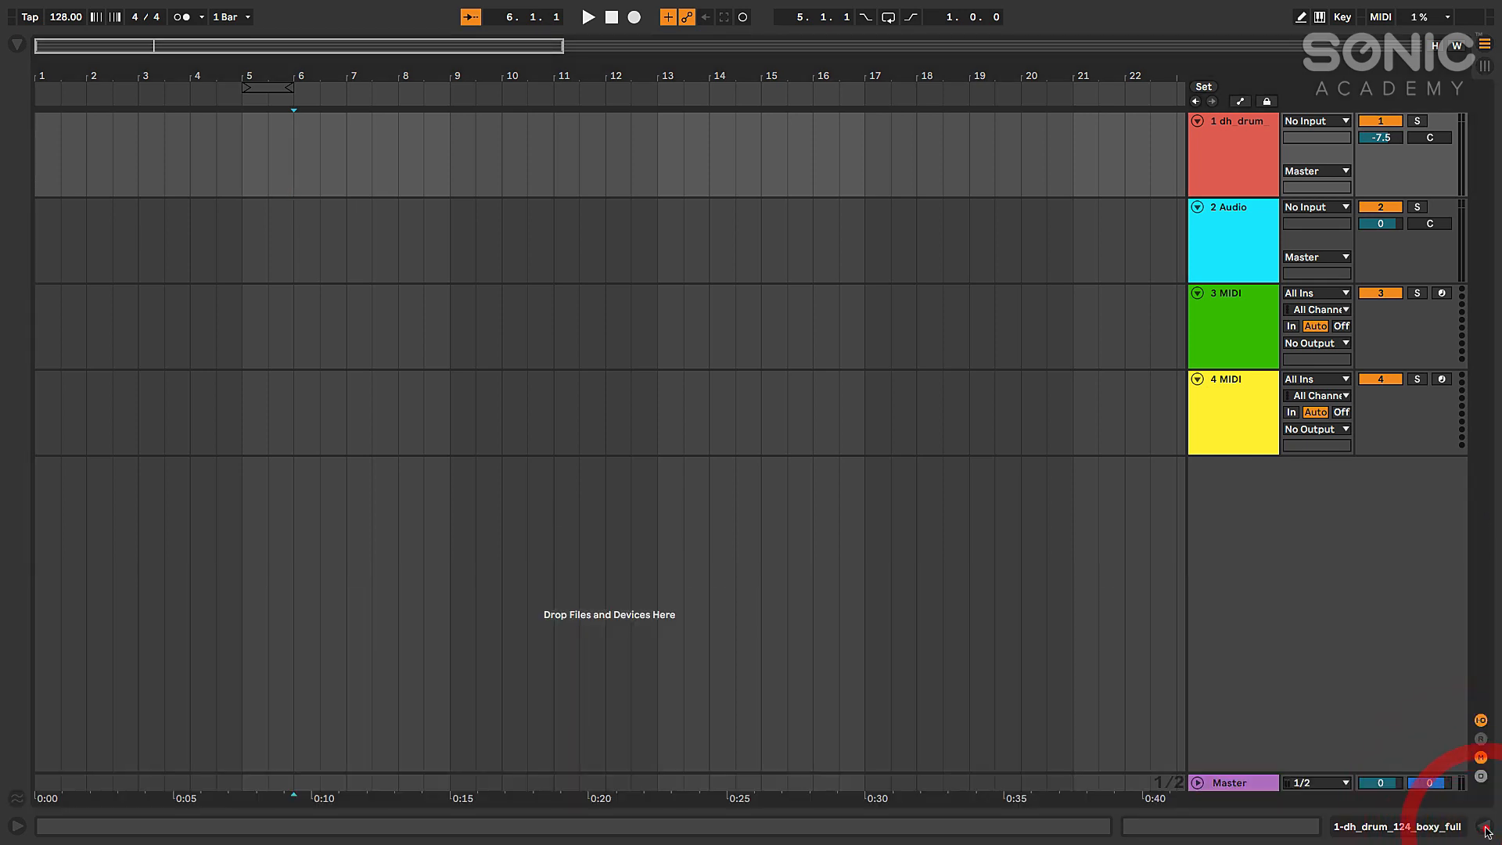
{"action": "left_click", "coordinate": [1485, 831]}
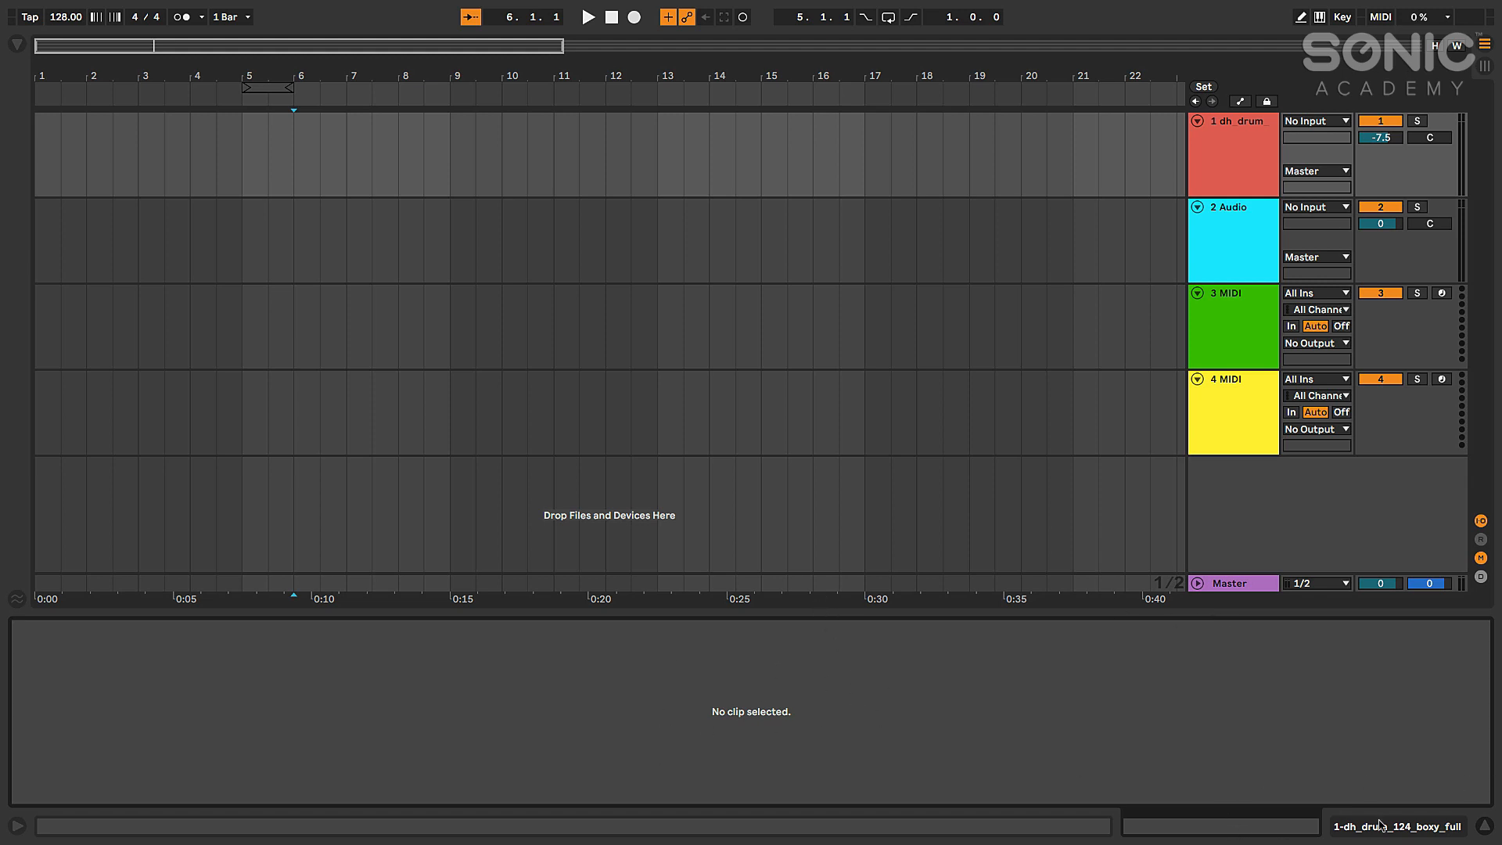
- Switch back and forth between the Clip View and Device View, ending on the Device View
{"action": "left_click", "coordinate": [1404, 827]}
{"action": "left_click", "coordinate": [1264, 826]}
{"action": "left_click", "coordinate": [1348, 827]}
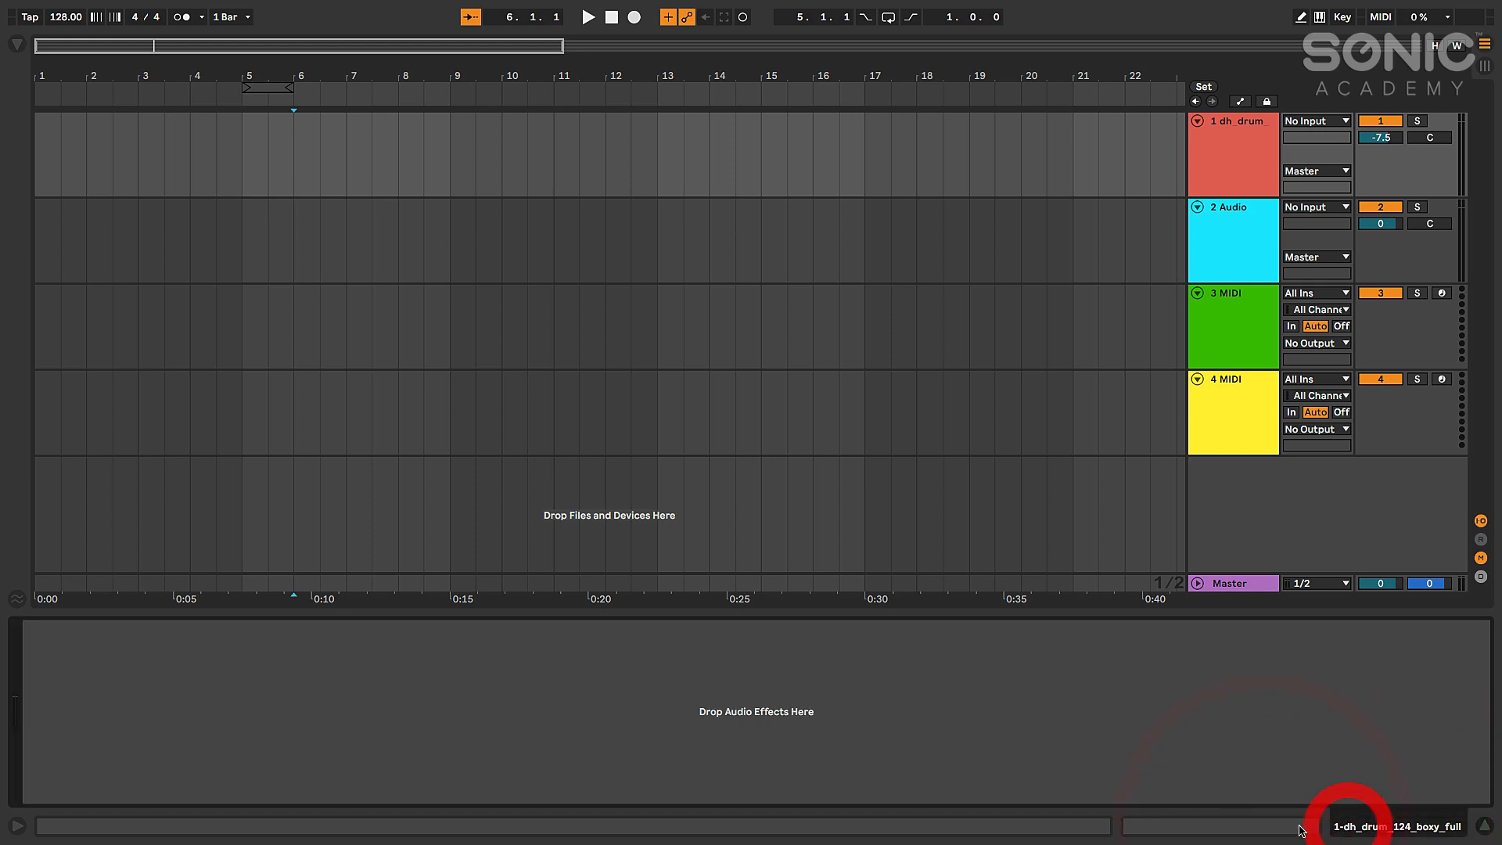
{"action": "left_click", "coordinate": [1289, 826]}
{"action": "left_click", "coordinate": [1344, 827]}
{"action": "left_click", "coordinate": [1290, 827]}
{"action": "left_click", "coordinate": [1352, 827]}
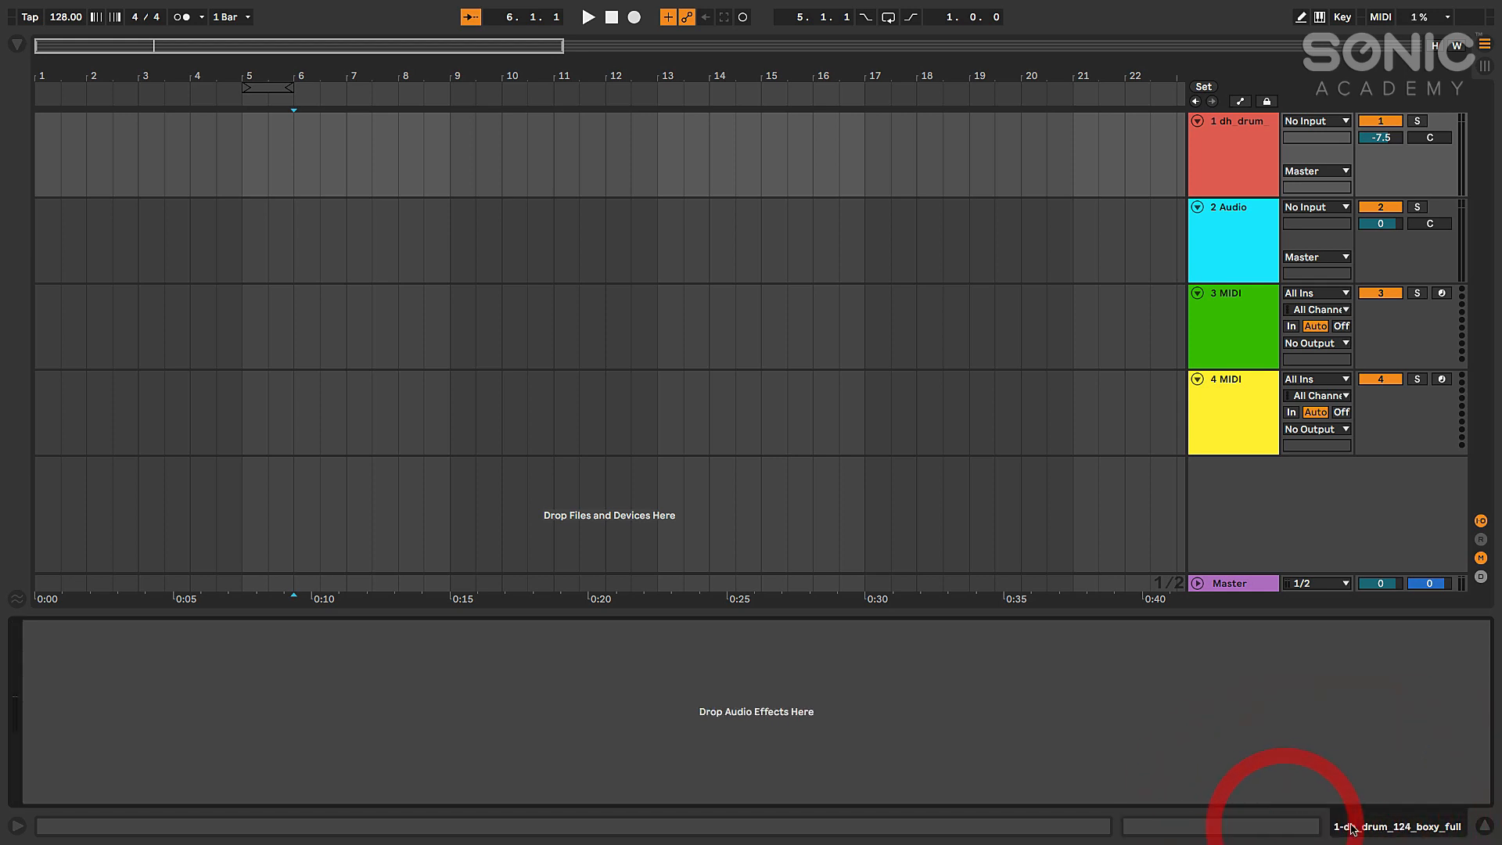
{"action": "left_click", "coordinate": [1195, 827]}
{"action": "left_click", "coordinate": [1342, 827]}
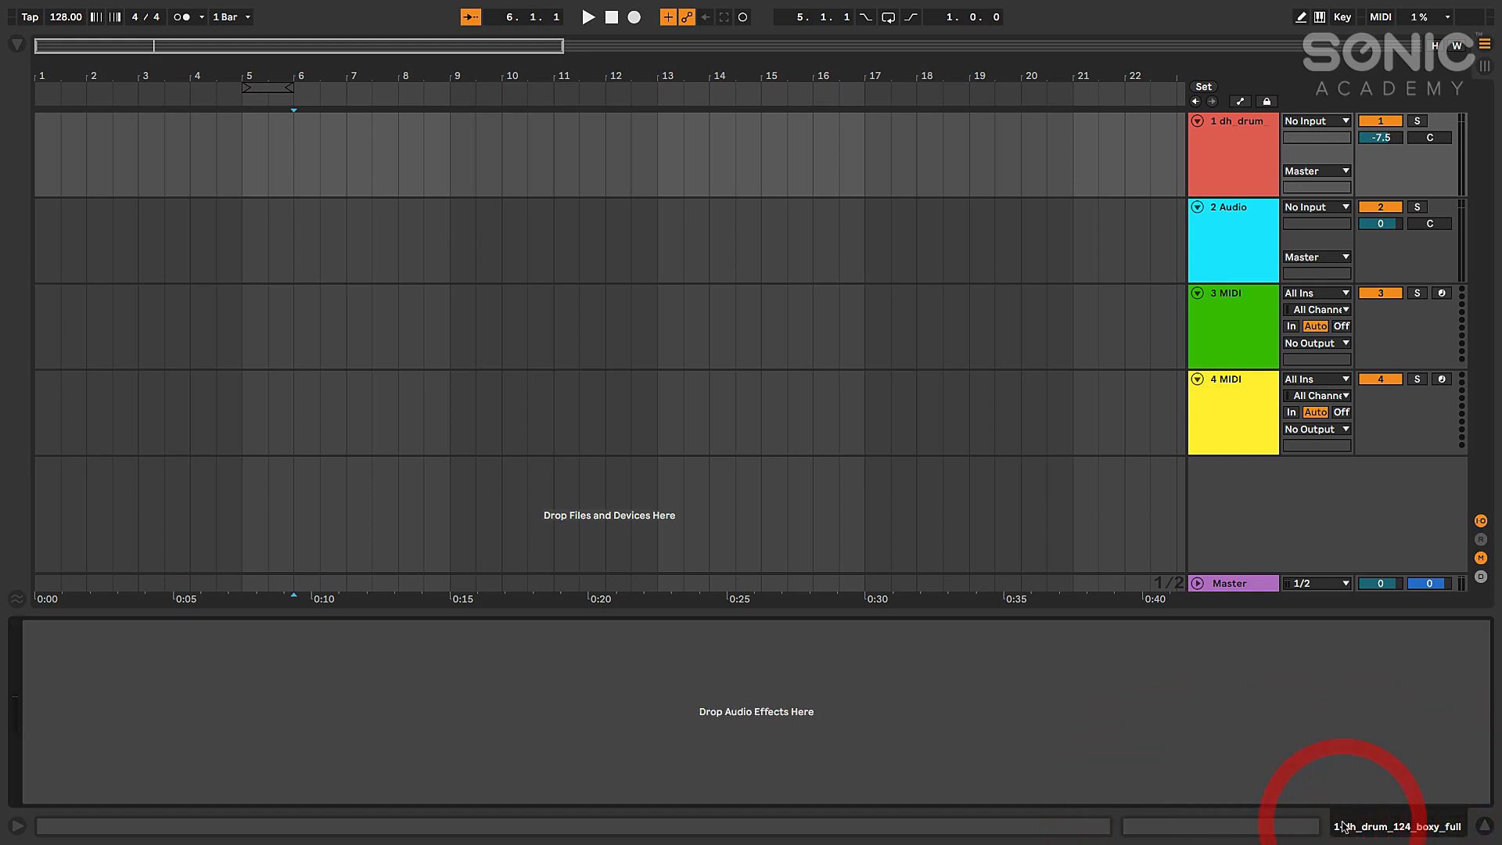
- Bring the first dh_drum clip from Session View into Arrangement View at bar 1 of the dh_drum track
{"action": "key", "text": "Tab"}
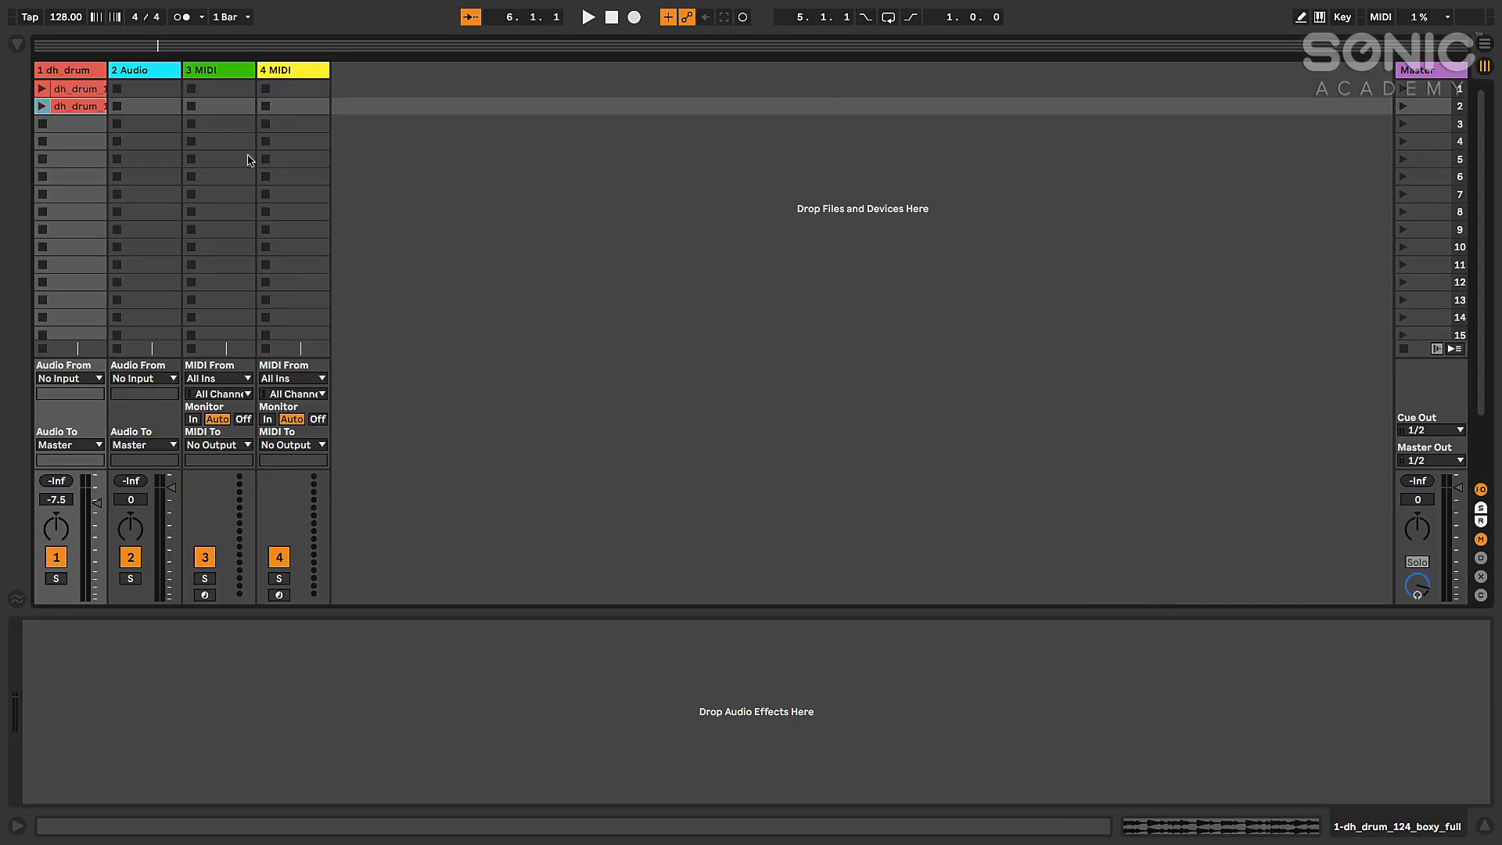
{"action": "left_click", "coordinate": [81, 90]}
{"action": "mouse_move", "coordinate": [80, 90]}
{"action": "left_mouse_down"}
{"action": "mouse_move", "coordinate": [91, 121]}
{"action": "mouse_move", "coordinate": [47, 142]}
{"action": "left_mouse_up"}
{"action": "key", "text": "Tab"}
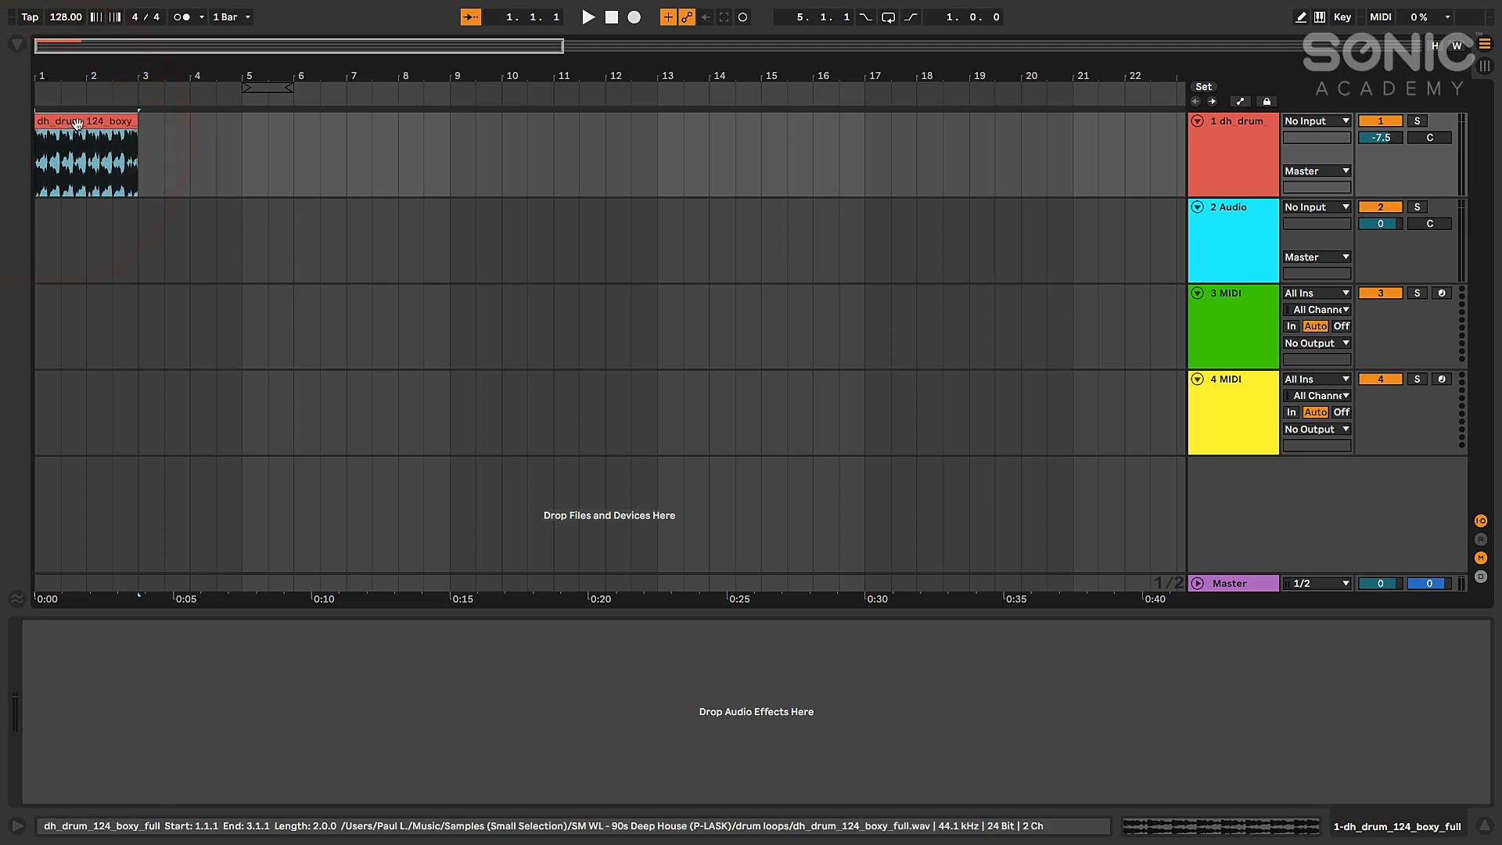
- Open the drum clip's Clip View, switch to the Device View and return to the clip's waveform
{"action": "double_click", "coordinate": [77, 123]}
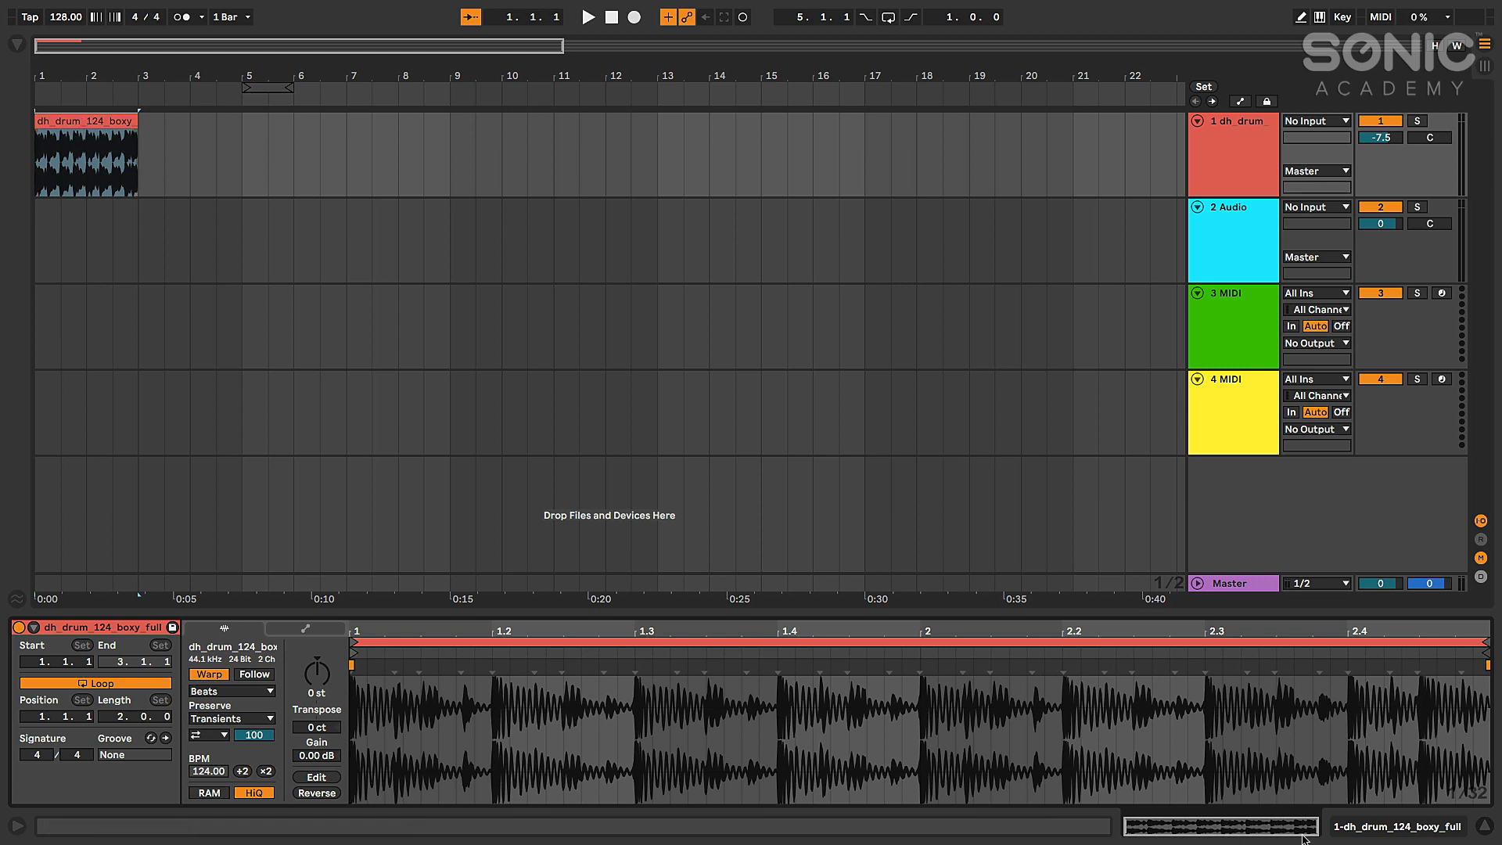
{"action": "left_click", "coordinate": [1397, 832]}
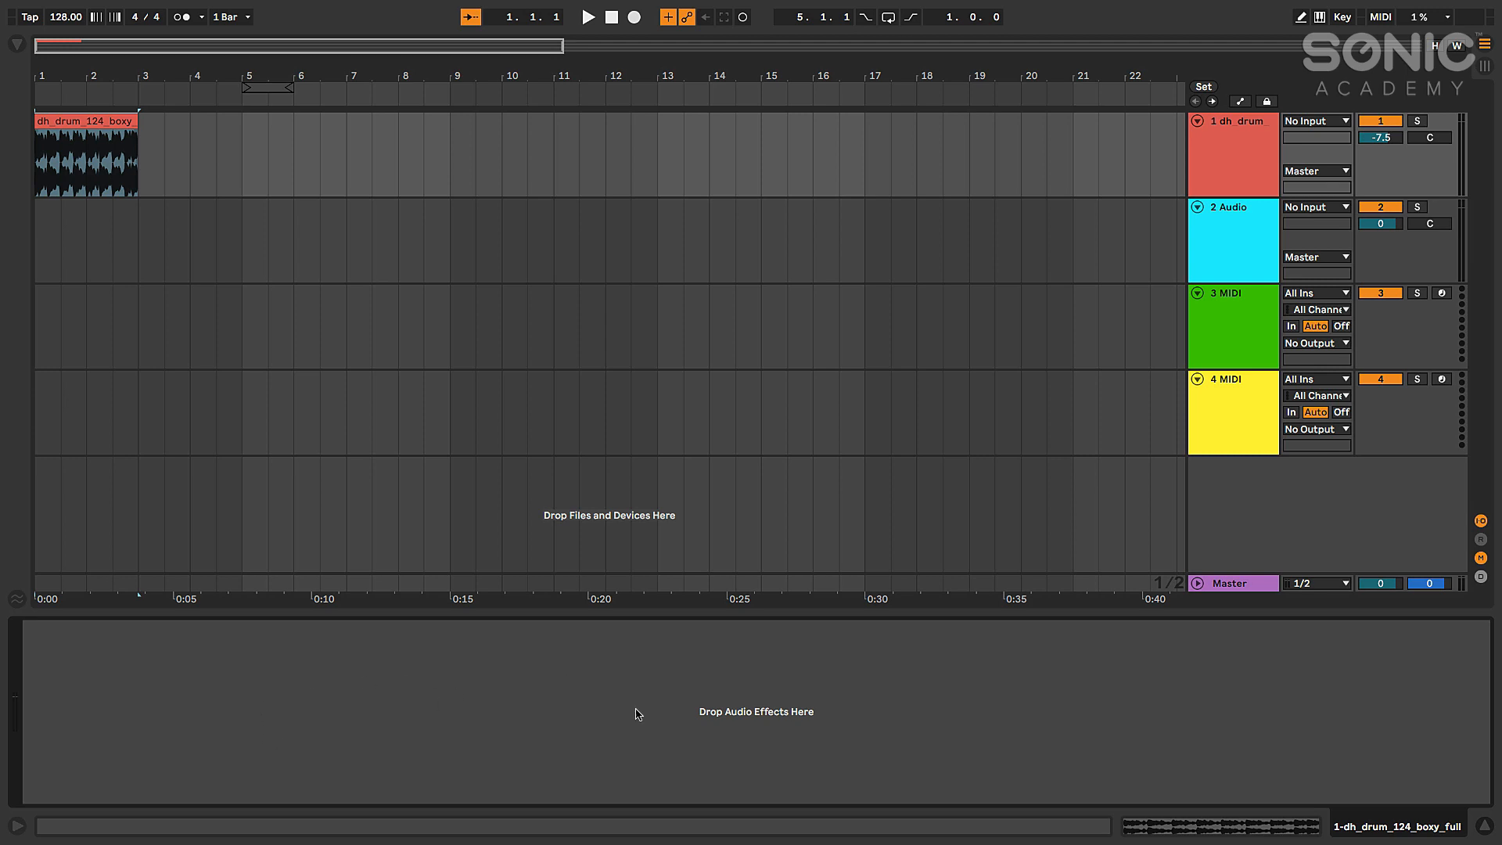
{"action": "left_click", "coordinate": [1275, 829]}
{"action": "left_click", "coordinate": [1275, 829]}
{"action": "left_click", "coordinate": [1273, 829]}
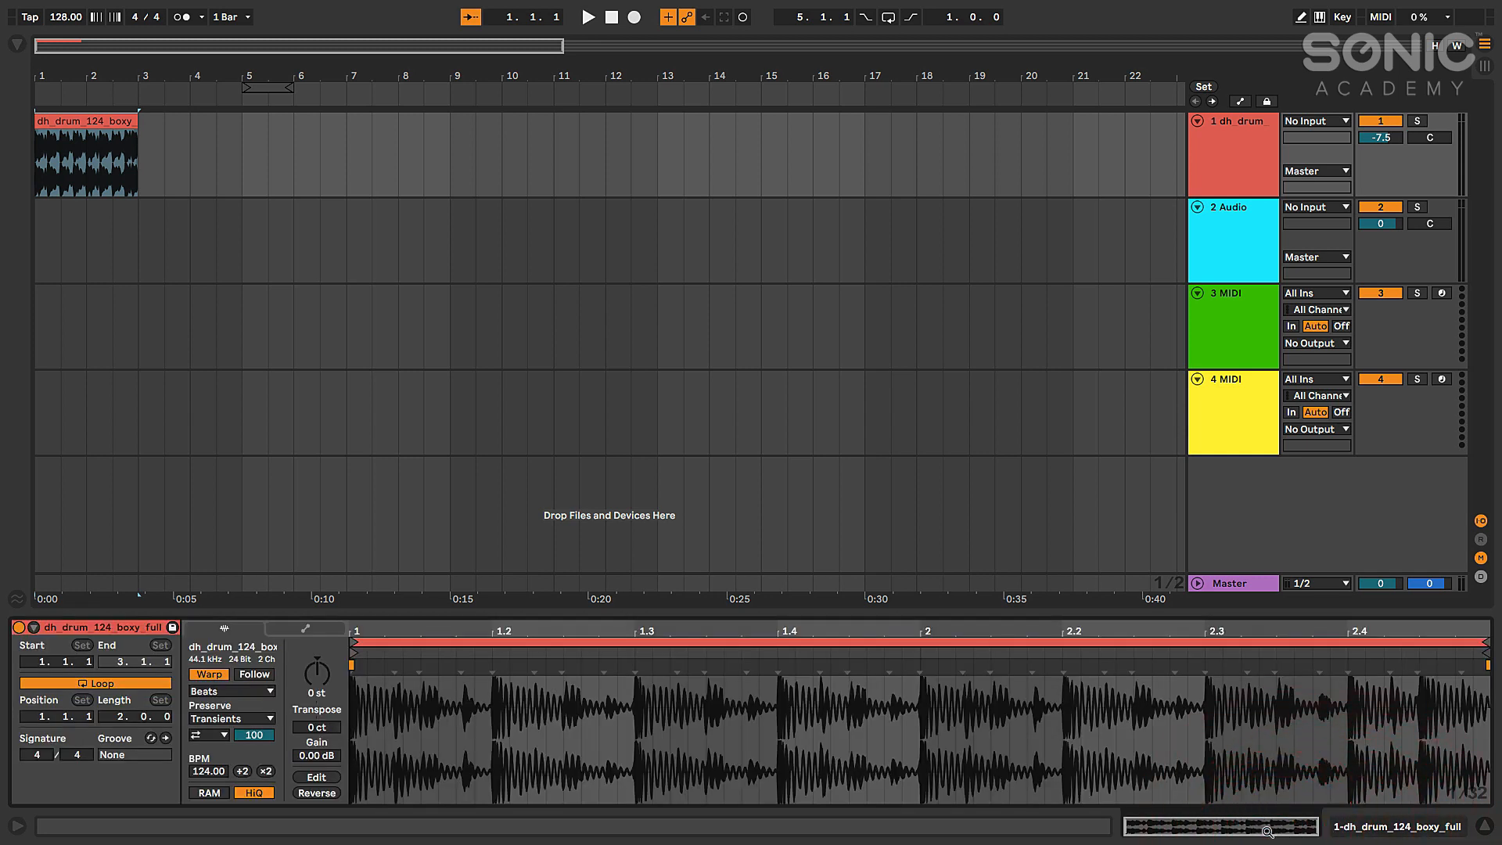
- Demonstrate the Clip/Device View toggle shortcut by flipping repeatedly between the two views
{"action": "key", "text": "shift+Tab"}
{"action": "key", "text": "shift+Tab"}
{"action": "key", "text": "shift+Tab"}
{"action": "key", "text": "shift+Tab"}
{"action": "key", "text": "shift+Tab"}
{"action": "key", "text": "shift+Tab"}
- Demonstrate the Show/Hide Detail View shortcut by opening and closing the Detail View repeatedly
{"action": "key", "text": "ctrl+alt+l"}
{"action": "key", "text": "ctrl+alt+l"}
{"action": "key", "text": "ctrl+alt+l"}
{"action": "key", "text": "ctrl+alt+l"}
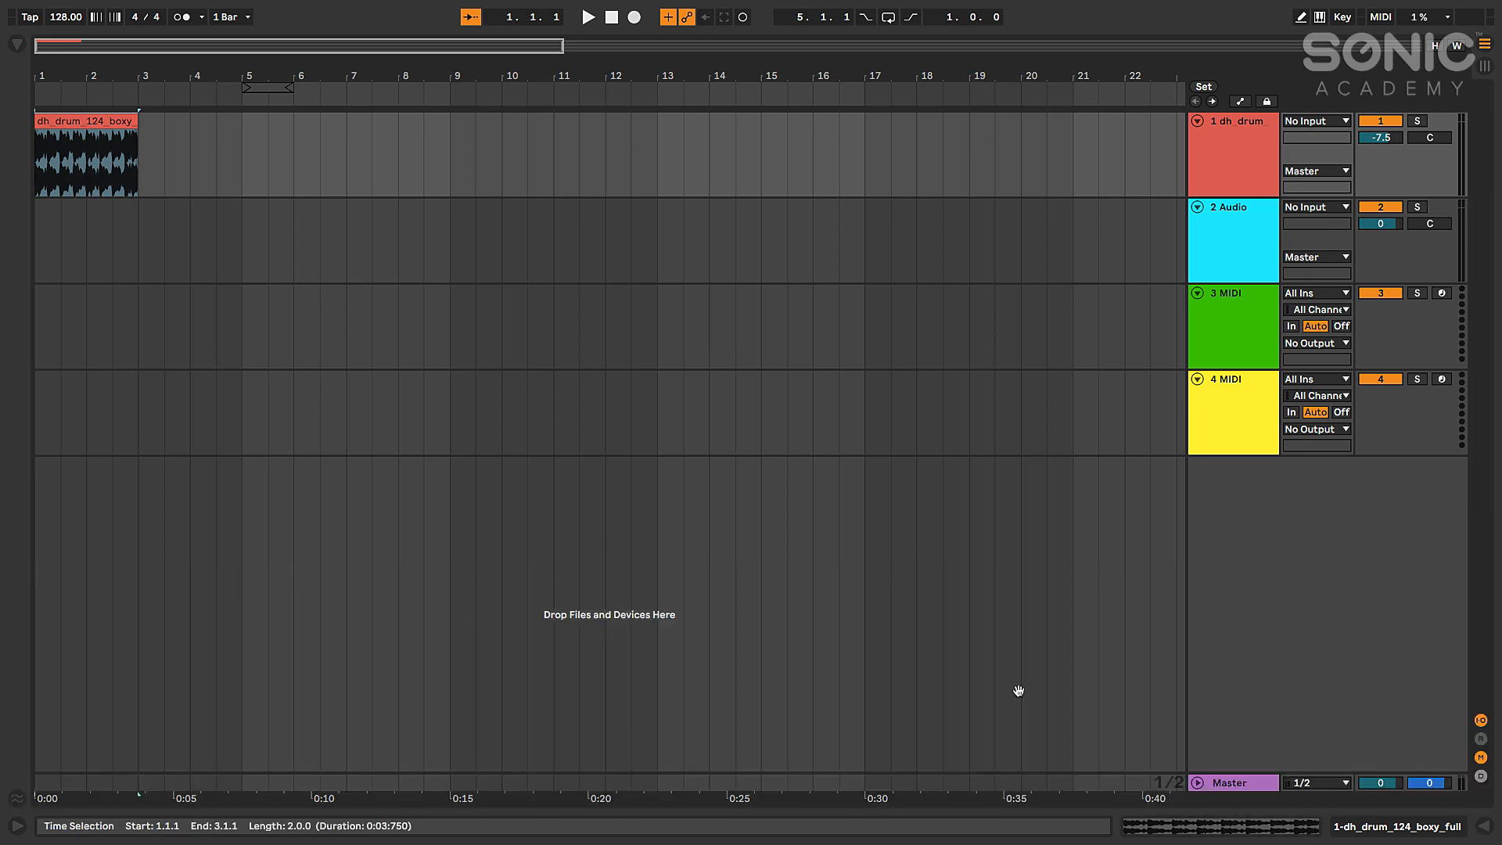
{"action": "key", "text": "ctrl+alt+l"}
{"action": "key", "text": "ctrl+alt+l"}
{"action": "key", "text": "ctrl+alt+l"}
{"action": "key", "text": "ctrl+alt+l"}
{"action": "key", "text": "ctrl+alt+l"}
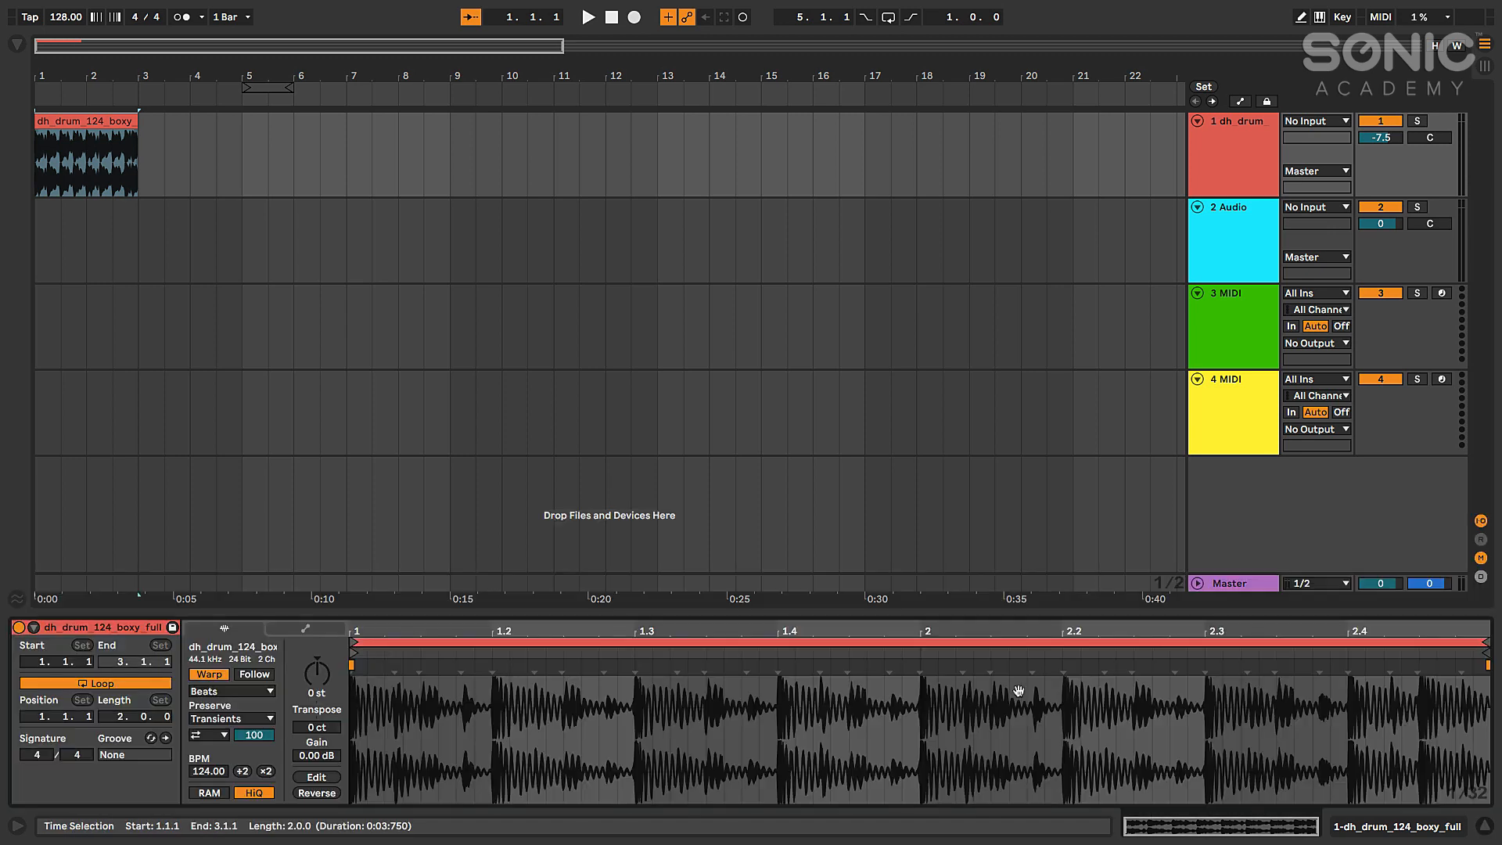
{"action": "key", "text": "ctrl+alt+l"}
{"action": "key", "text": "ctrl+alt+l"}
{"action": "key", "text": "ctrl+alt+l"}
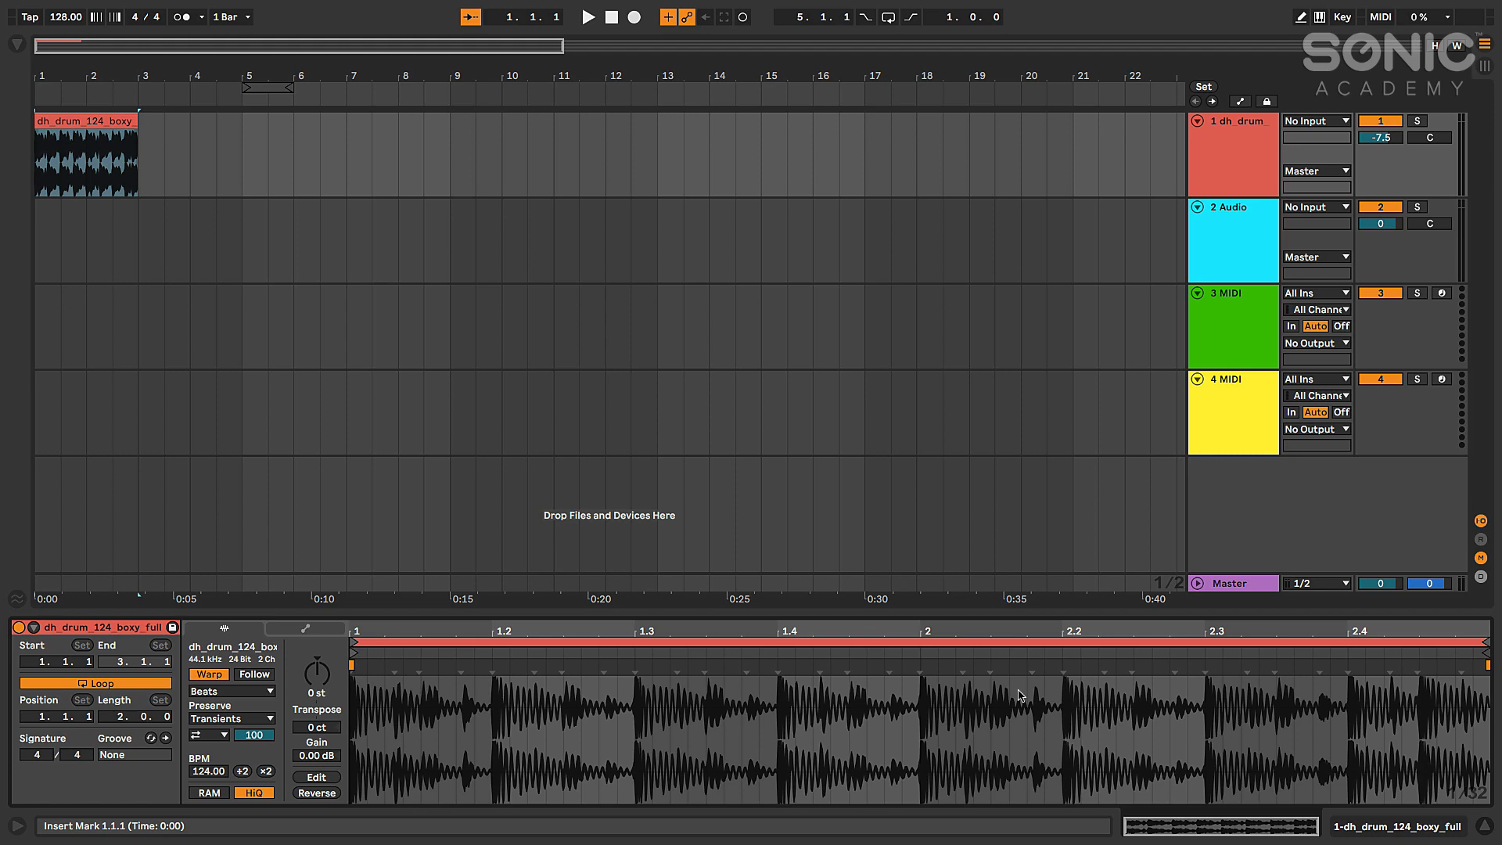
{"action": "key", "text": "ctrl+alt+l"}
{"action": "key", "text": "ctrl+alt+l"}
{"action": "key", "text": "ctrl+alt+l"}
{"action": "key", "text": "ctrl+alt+l"}
{"action": "key", "text": "ctrl+alt+l"}
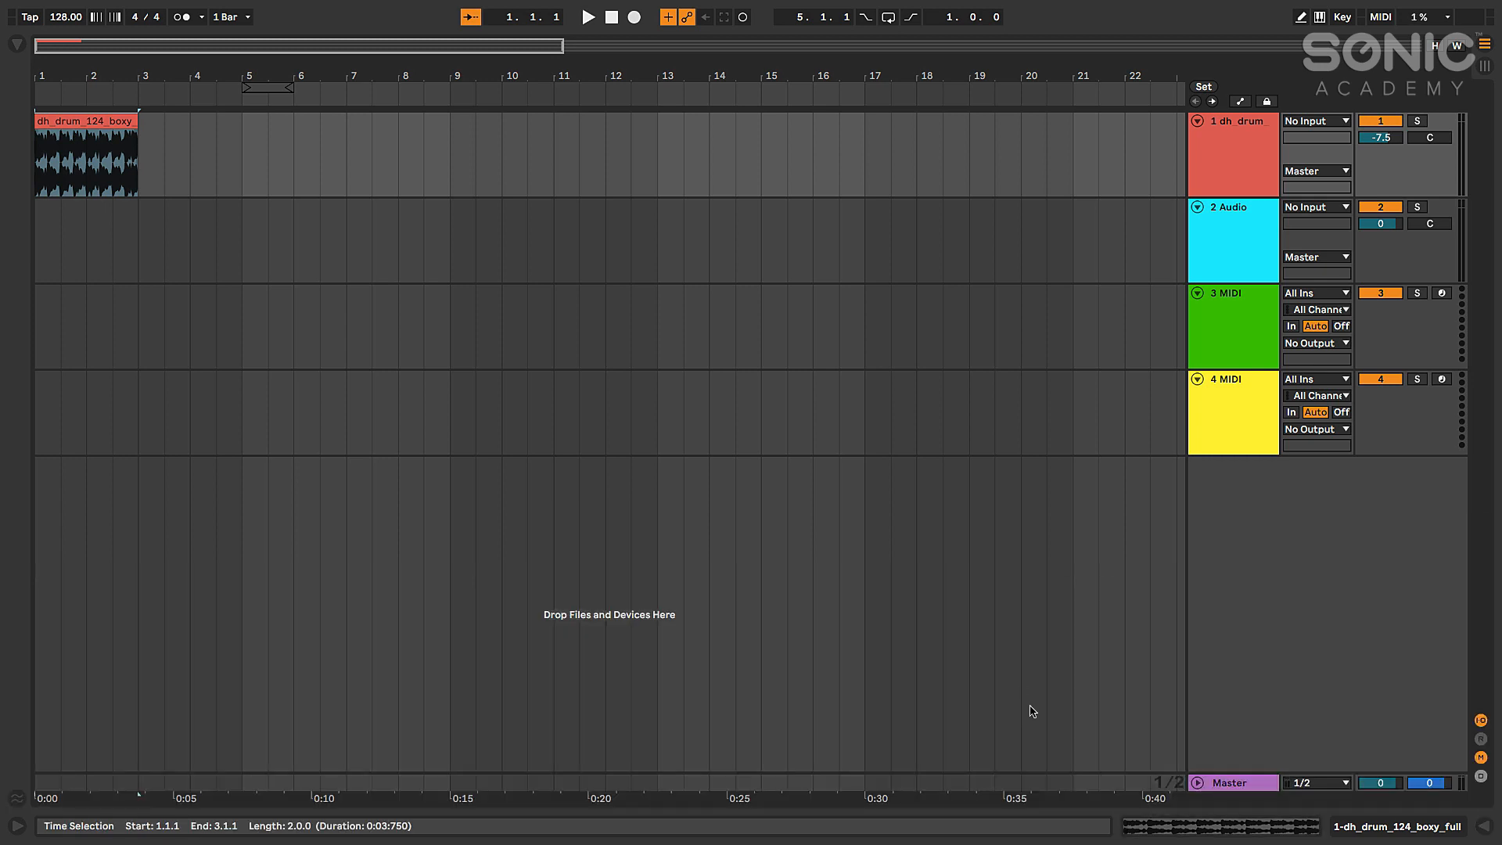
- Show the Info View and toggle it several times, leaving it open
{"action": "left_click", "coordinate": [17, 828]}
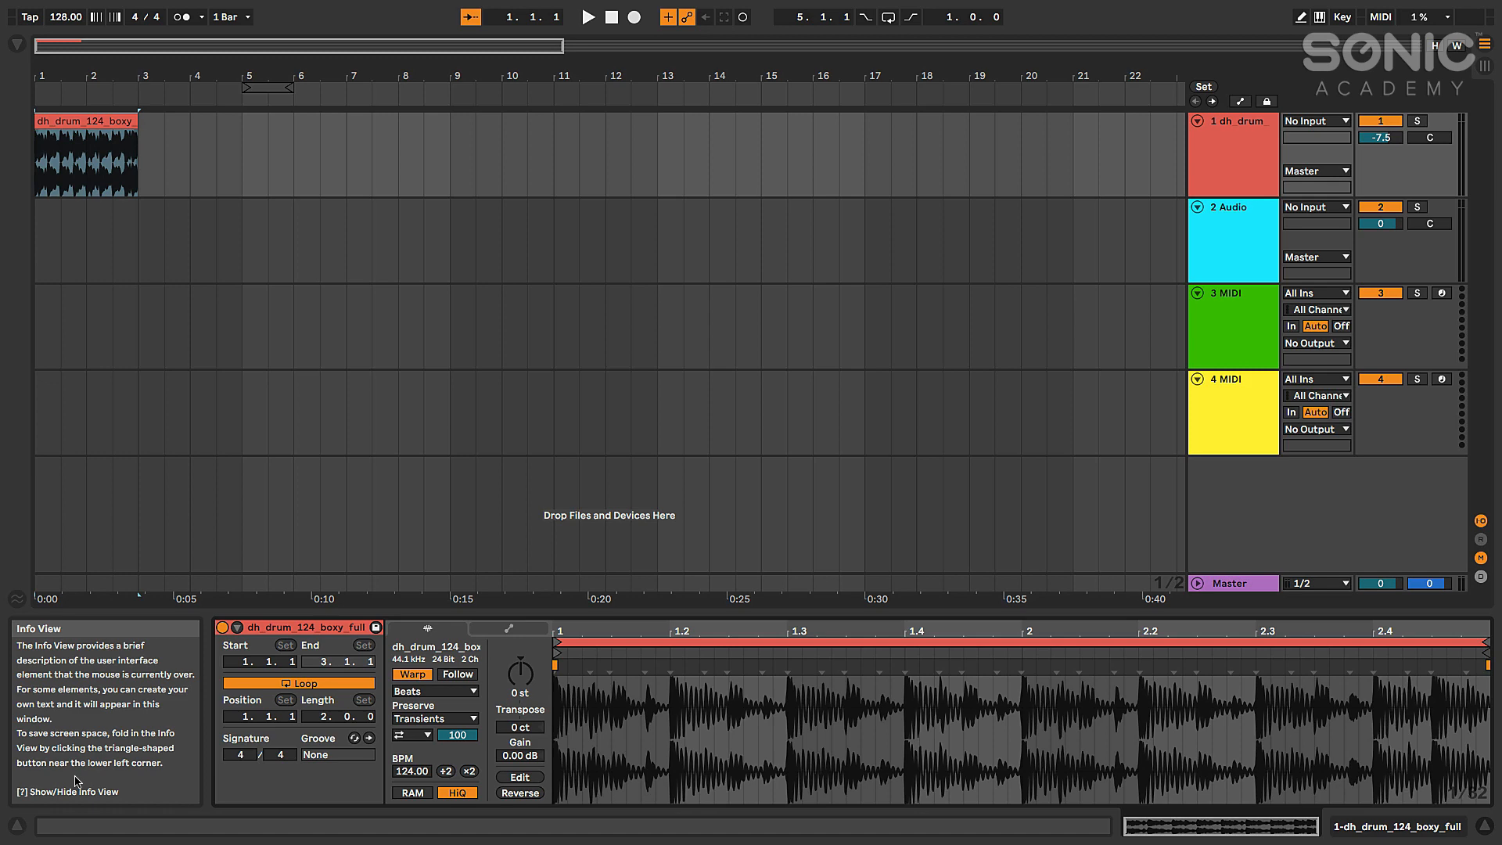
{"action": "key", "text": "question"}
{"action": "key", "text": "question"}
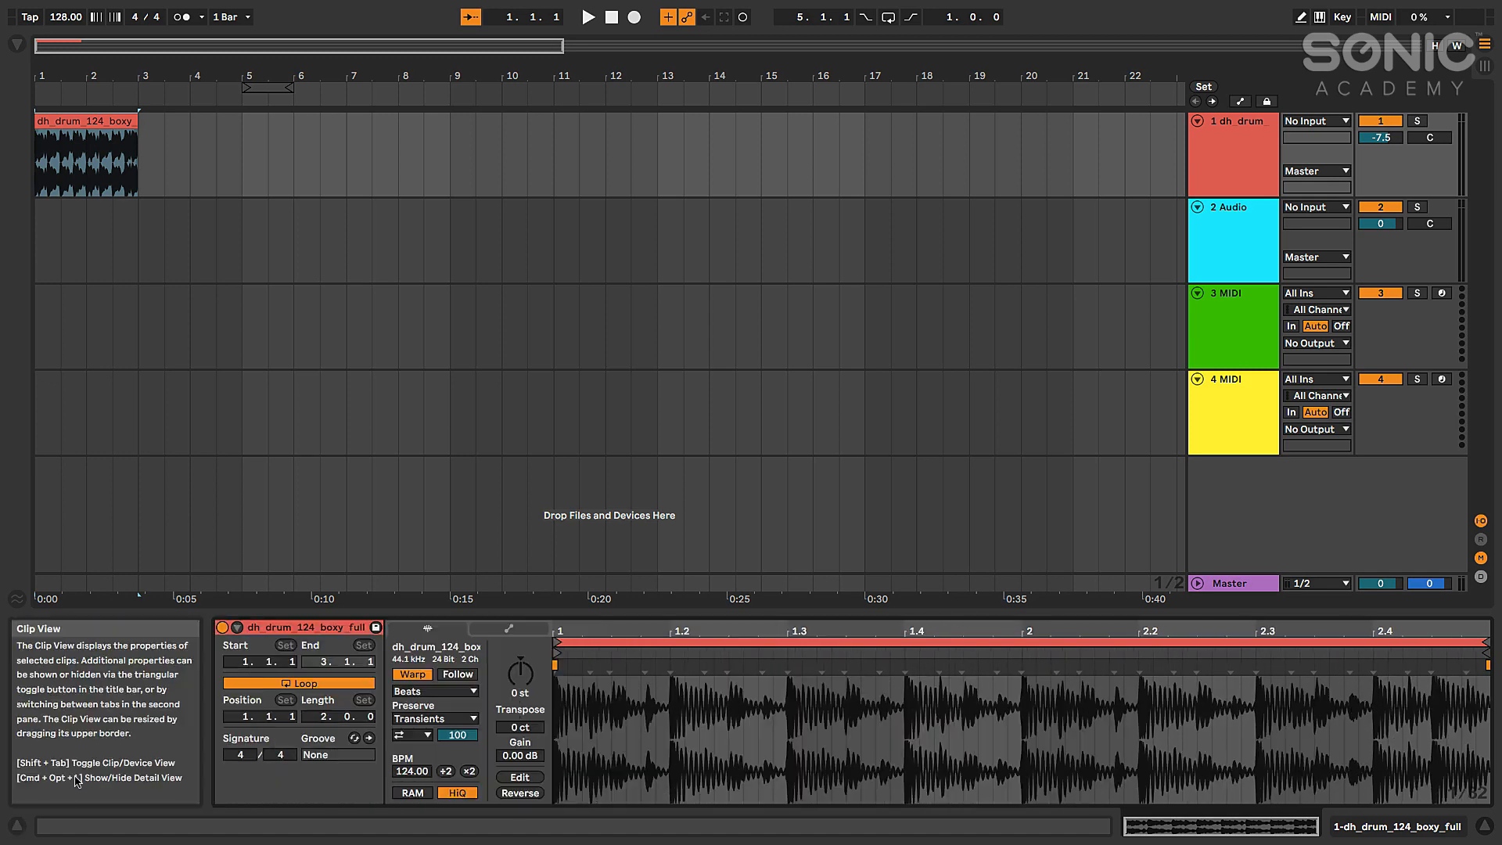
{"action": "key", "text": "question"}
{"action": "key", "text": "question"}
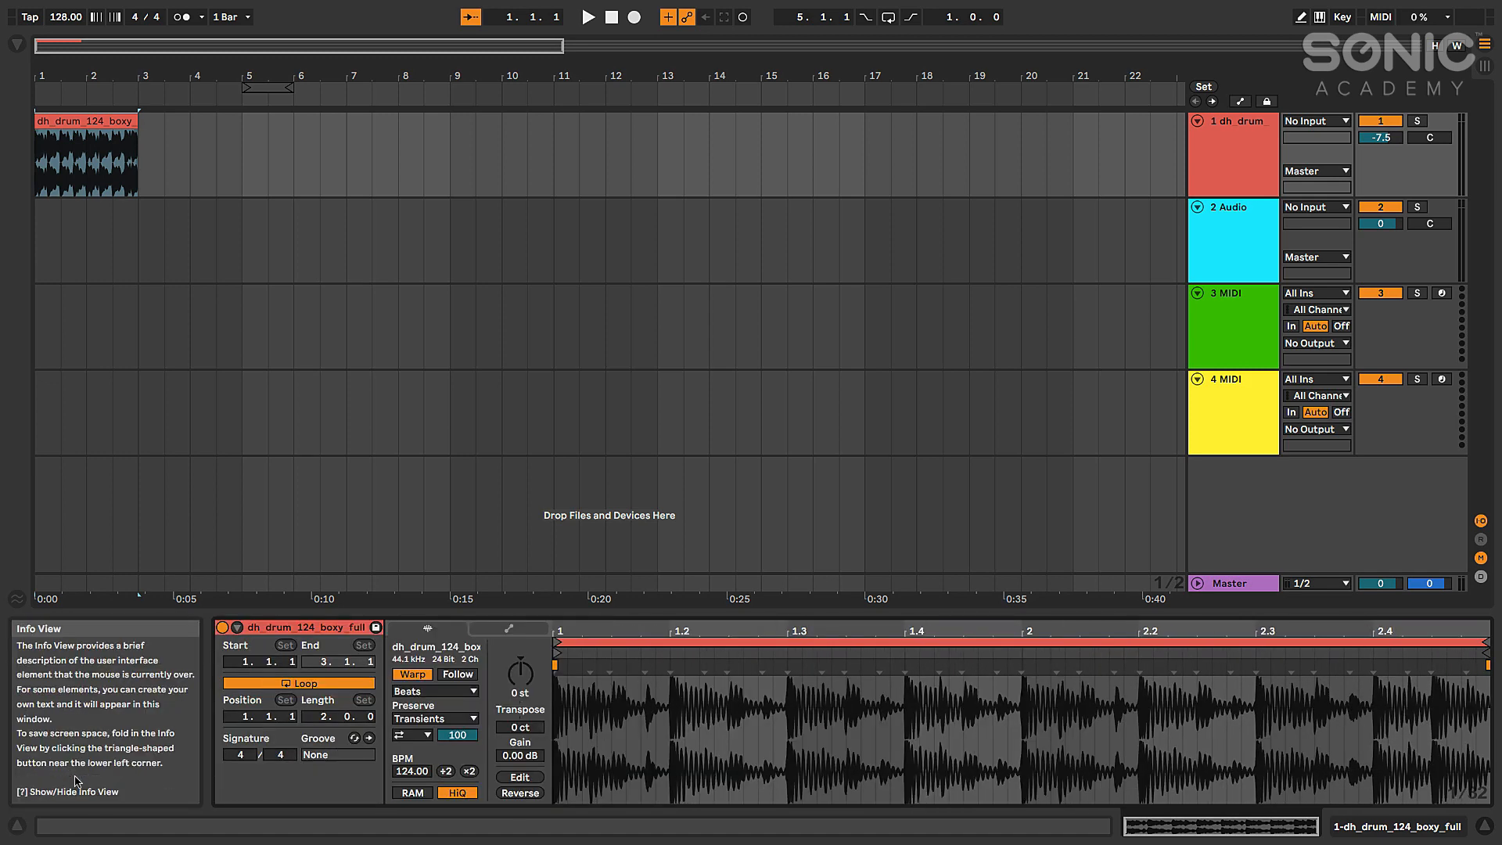
{"action": "key", "text": "question"}
{"action": "key", "text": "question"}
{"action": "key", "text": "question"}
{"action": "key", "text": "question"}
- Show the Groove Pool and hide it again, leaving the browser open
{"action": "left_click", "coordinate": [15, 600]}
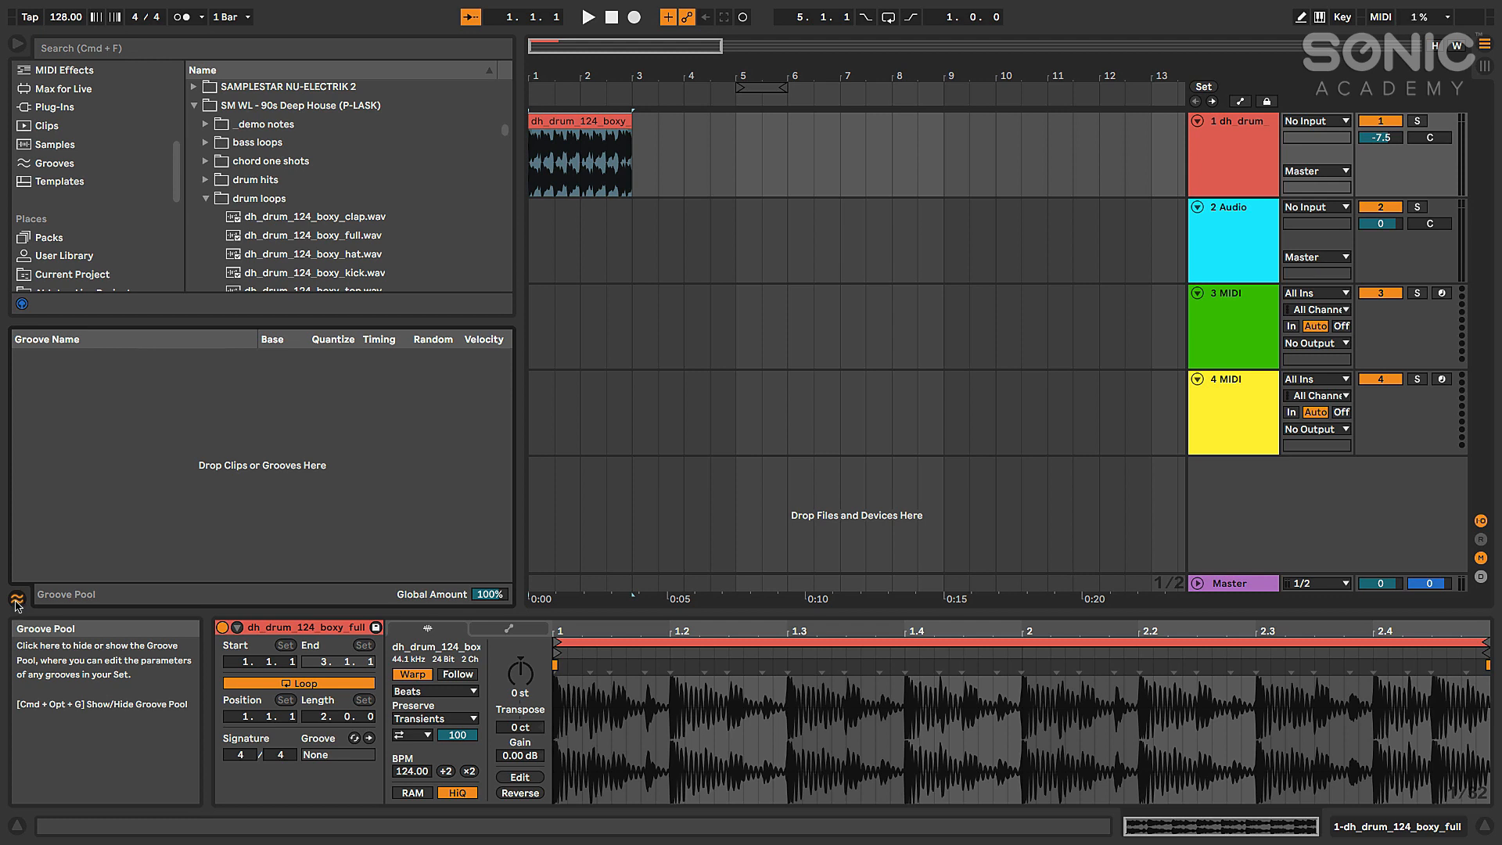
{"action": "left_click", "coordinate": [15, 601]}
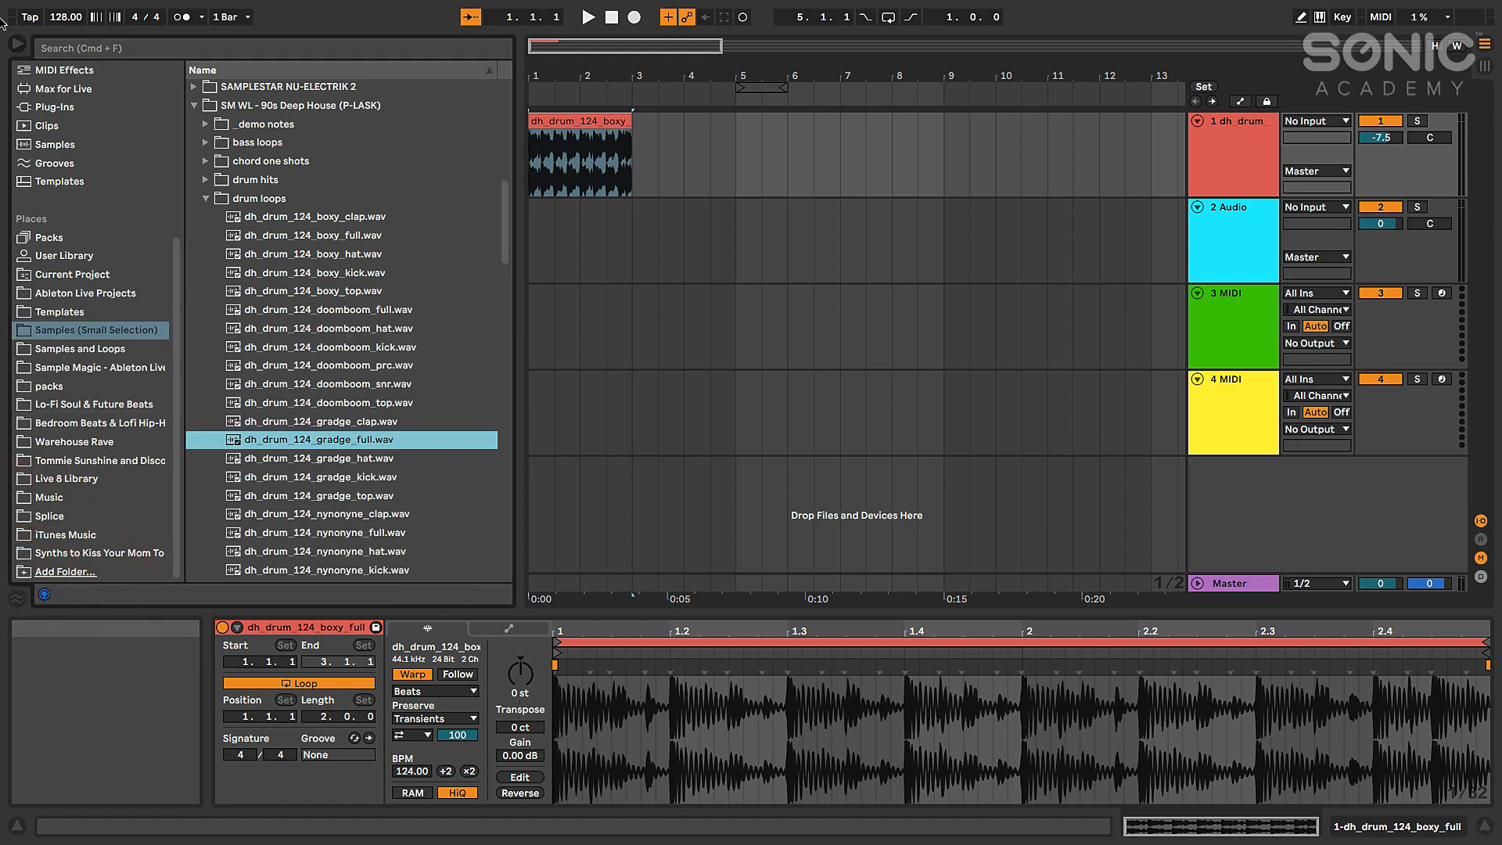
- Hide and reshow the browser, and make it slightly narrower
{"action": "left_click", "coordinate": [22, 44]}
{"action": "left_click", "coordinate": [22, 45]}
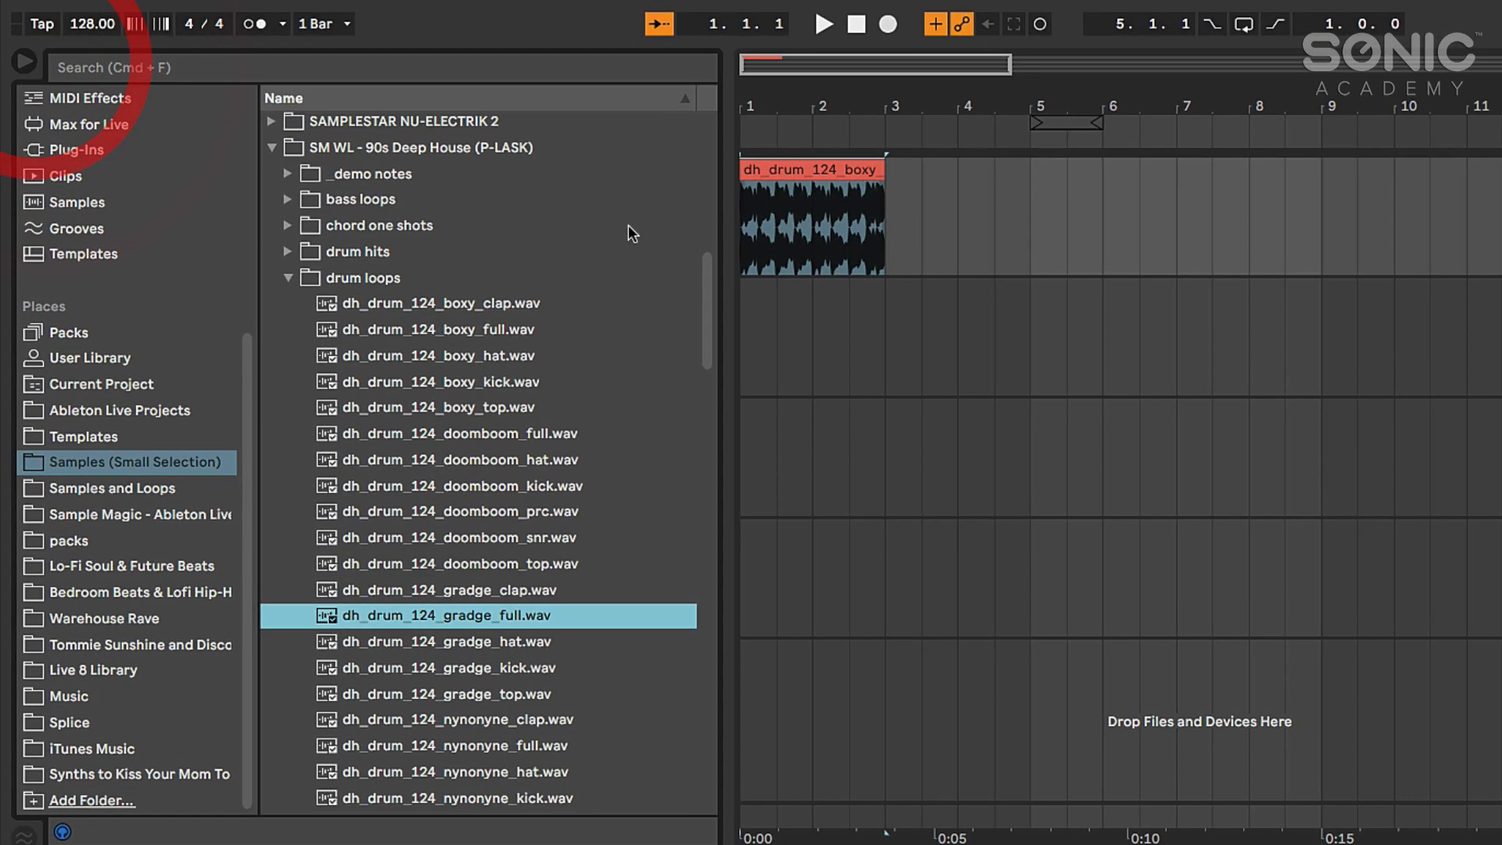
{"action": "left_click_drag", "start_coordinate": [731, 107], "coordinate": [674, 107]}
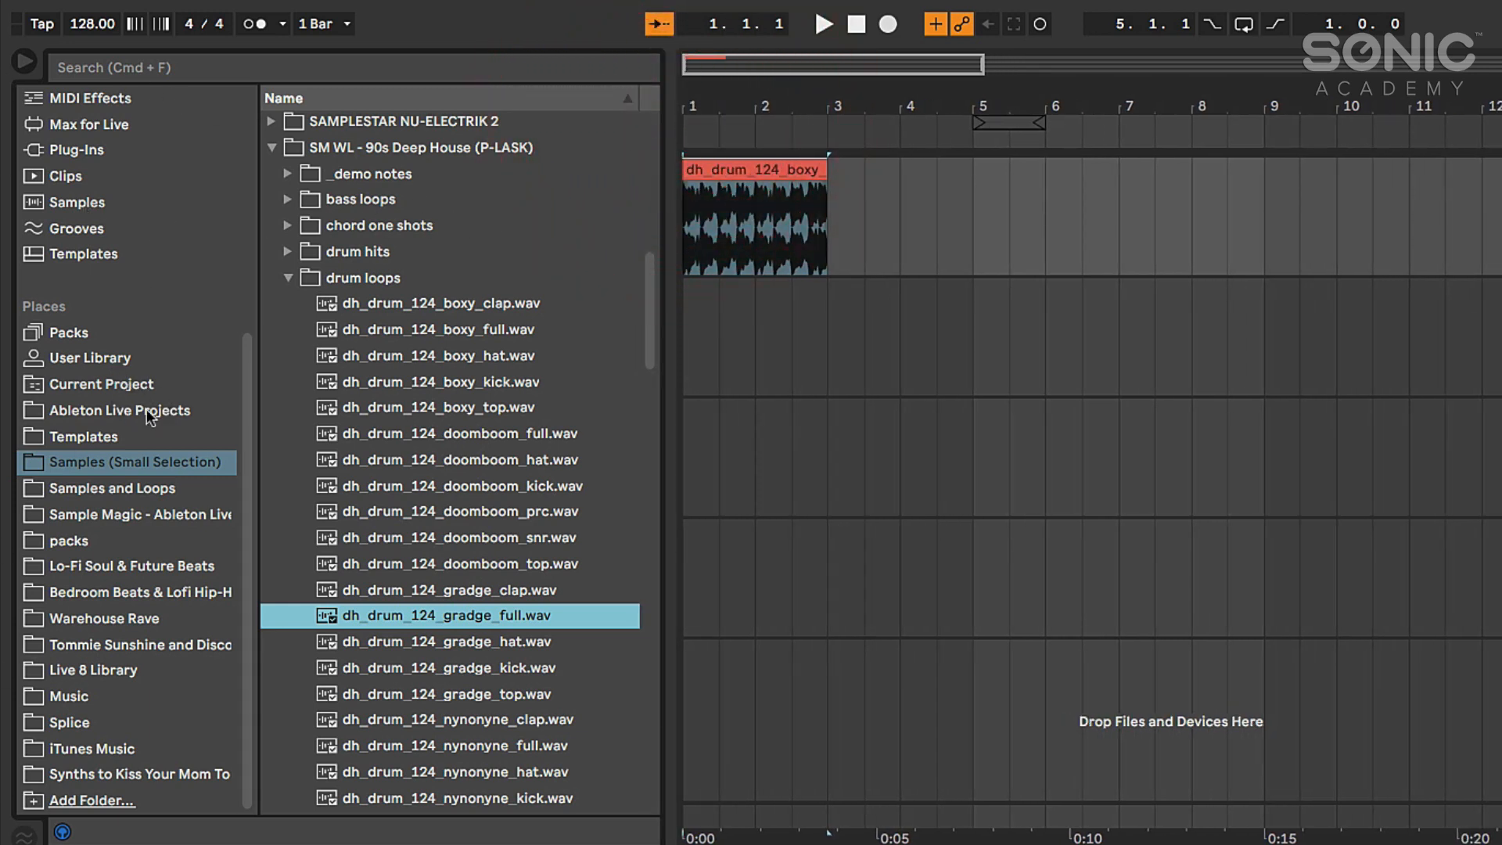
- Review the browser's Collections, Categories and Places sections, and make the browser slightly narrower
{"action": "scroll", "coordinate": [149, 417], "scroll_direction": "up", "scroll_amount": 2}
{"action": "scroll", "coordinate": [147, 417], "scroll_direction": "up", "scroll_amount": 8}
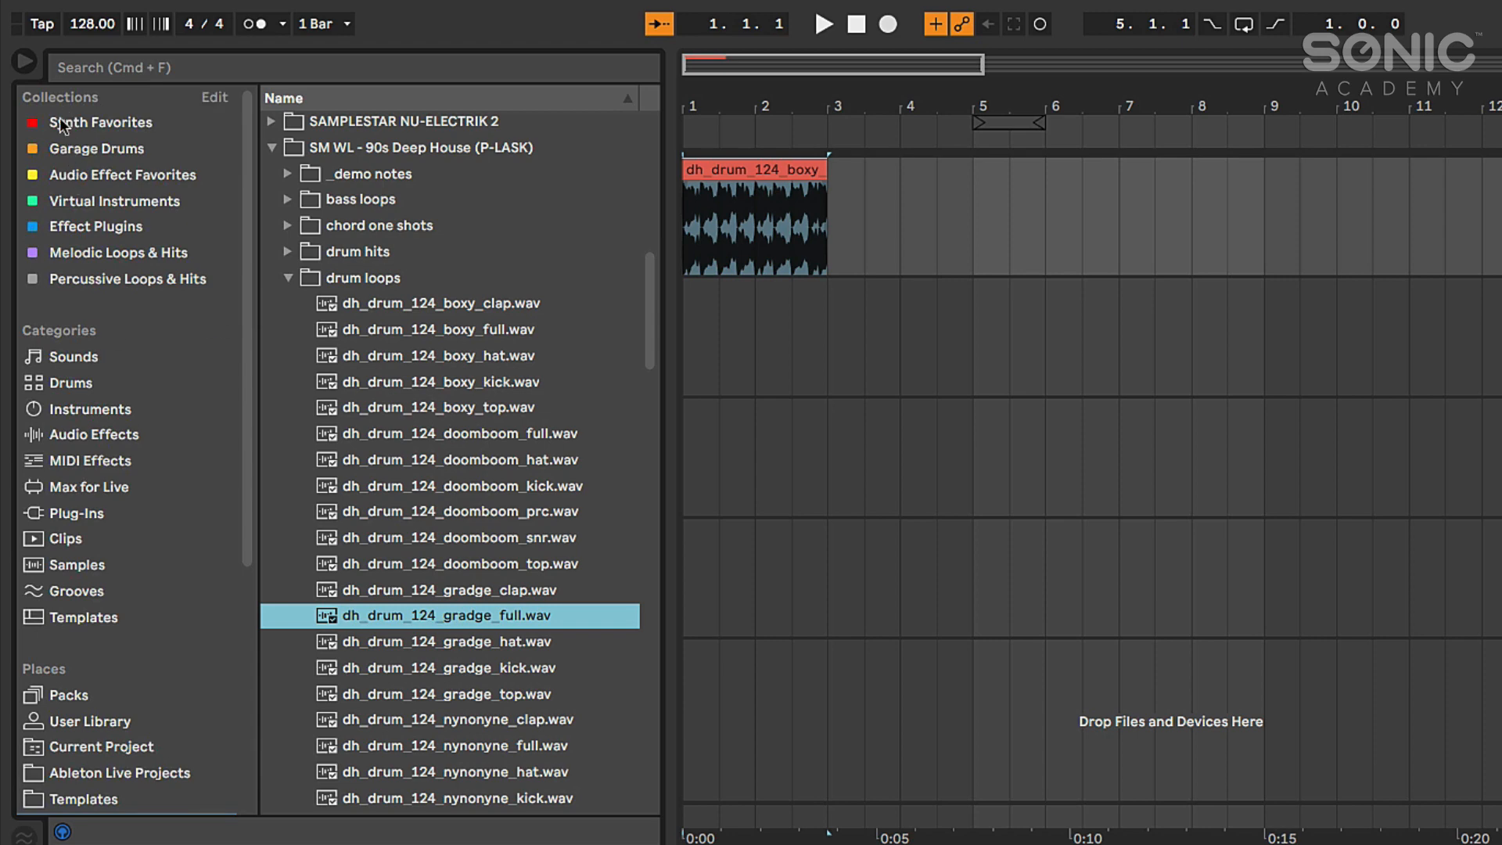
{"action": "scroll", "coordinate": [56, 328], "scroll_direction": "down", "scroll_amount": 12}
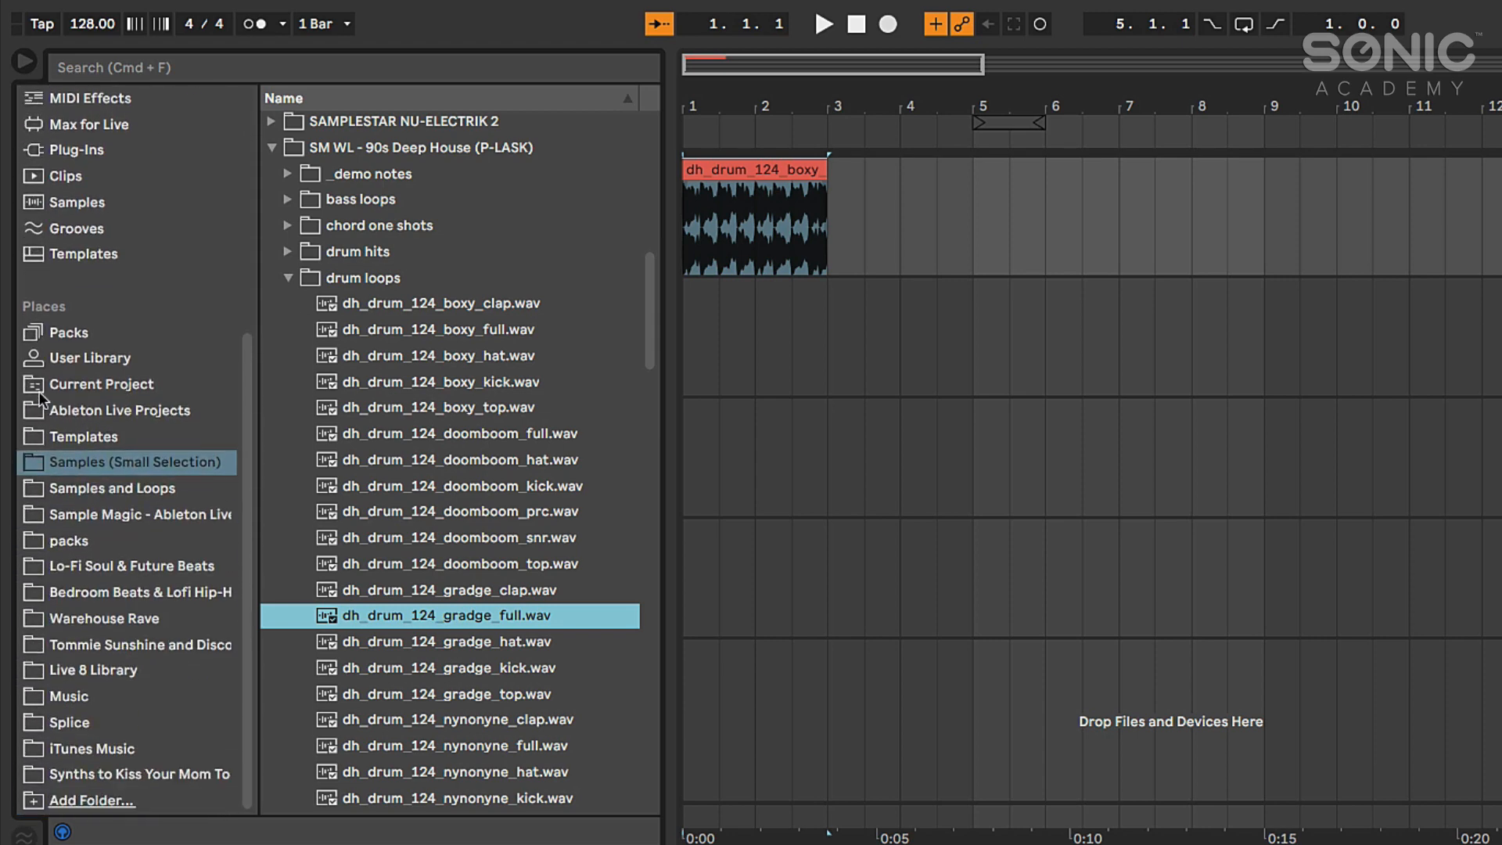
{"action": "scroll", "coordinate": [117, 328], "scroll_direction": "up", "scroll_amount": 12}
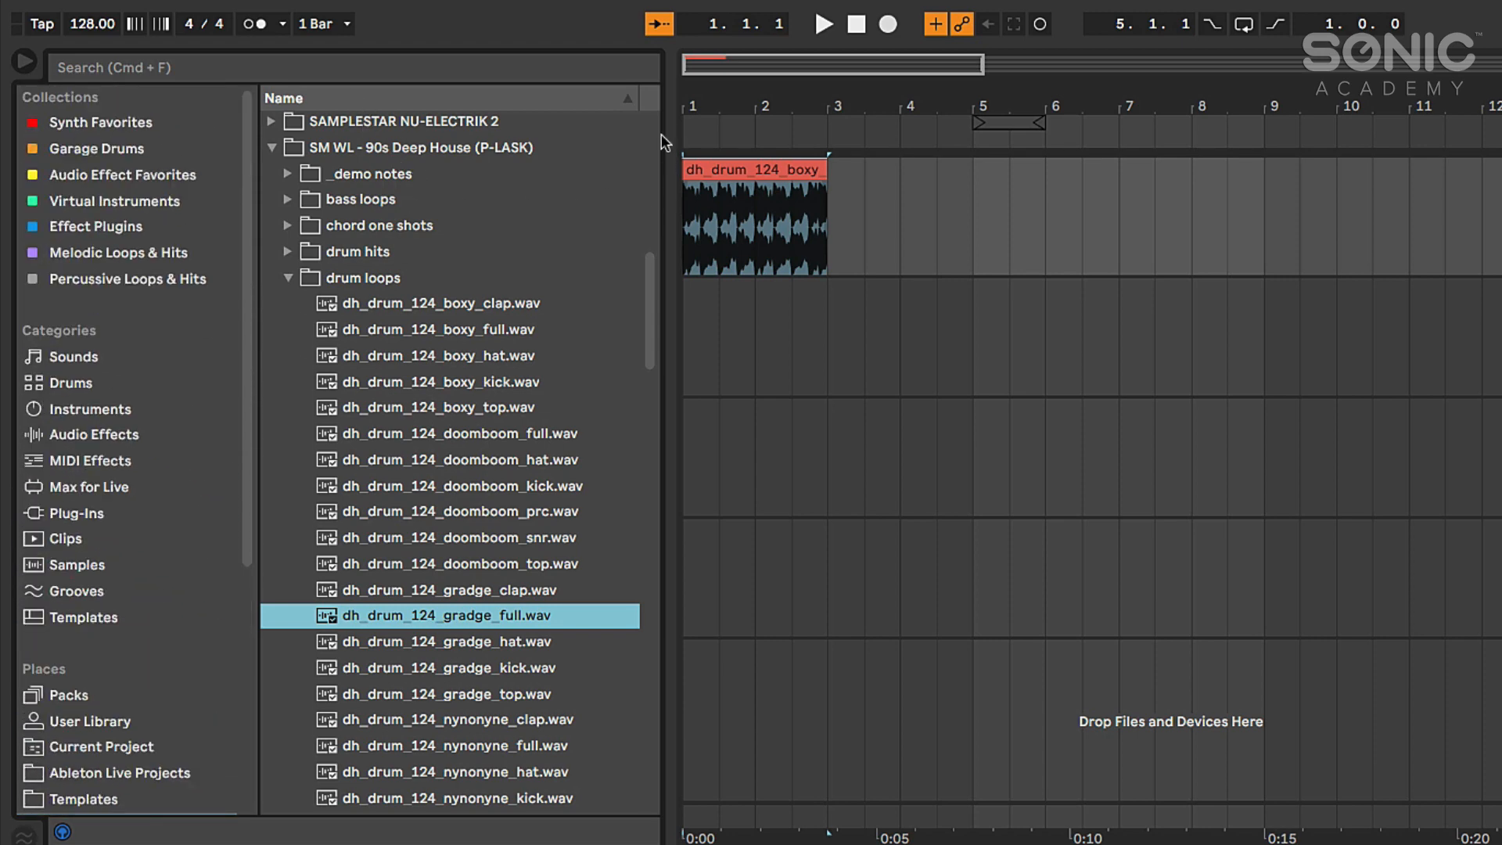
{"action": "left_click_drag", "start_coordinate": [669, 130], "coordinate": [603, 101]}
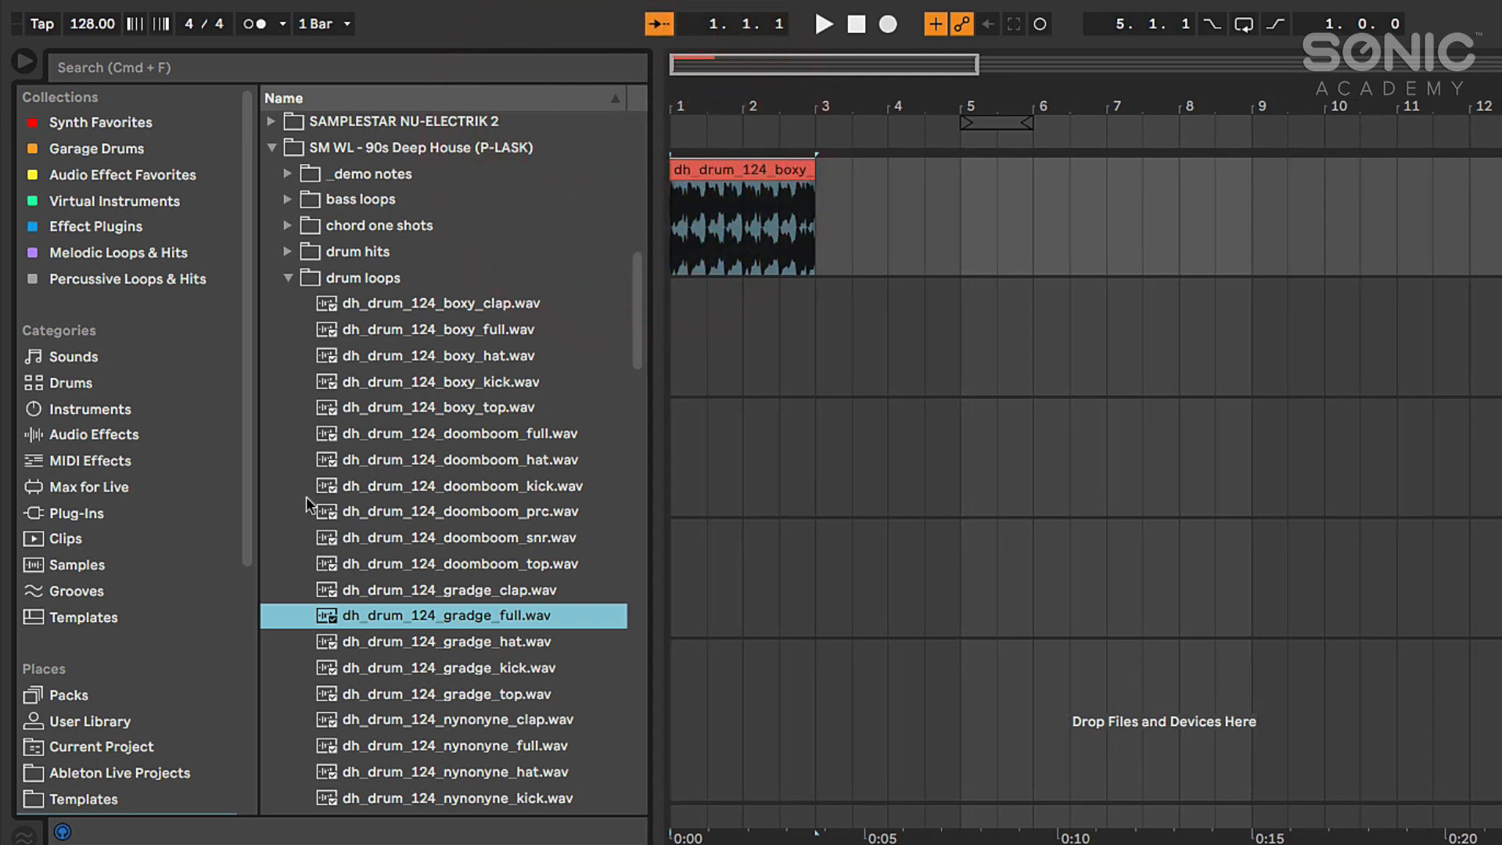
- Collapse the SM WL - 90s Deep House (P-LASK) folder and trim the browser width a little more
{"action": "scroll", "coordinate": [352, 501], "scroll_direction": "up", "scroll_amount": 5}
{"action": "left_click", "coordinate": [270, 542]}
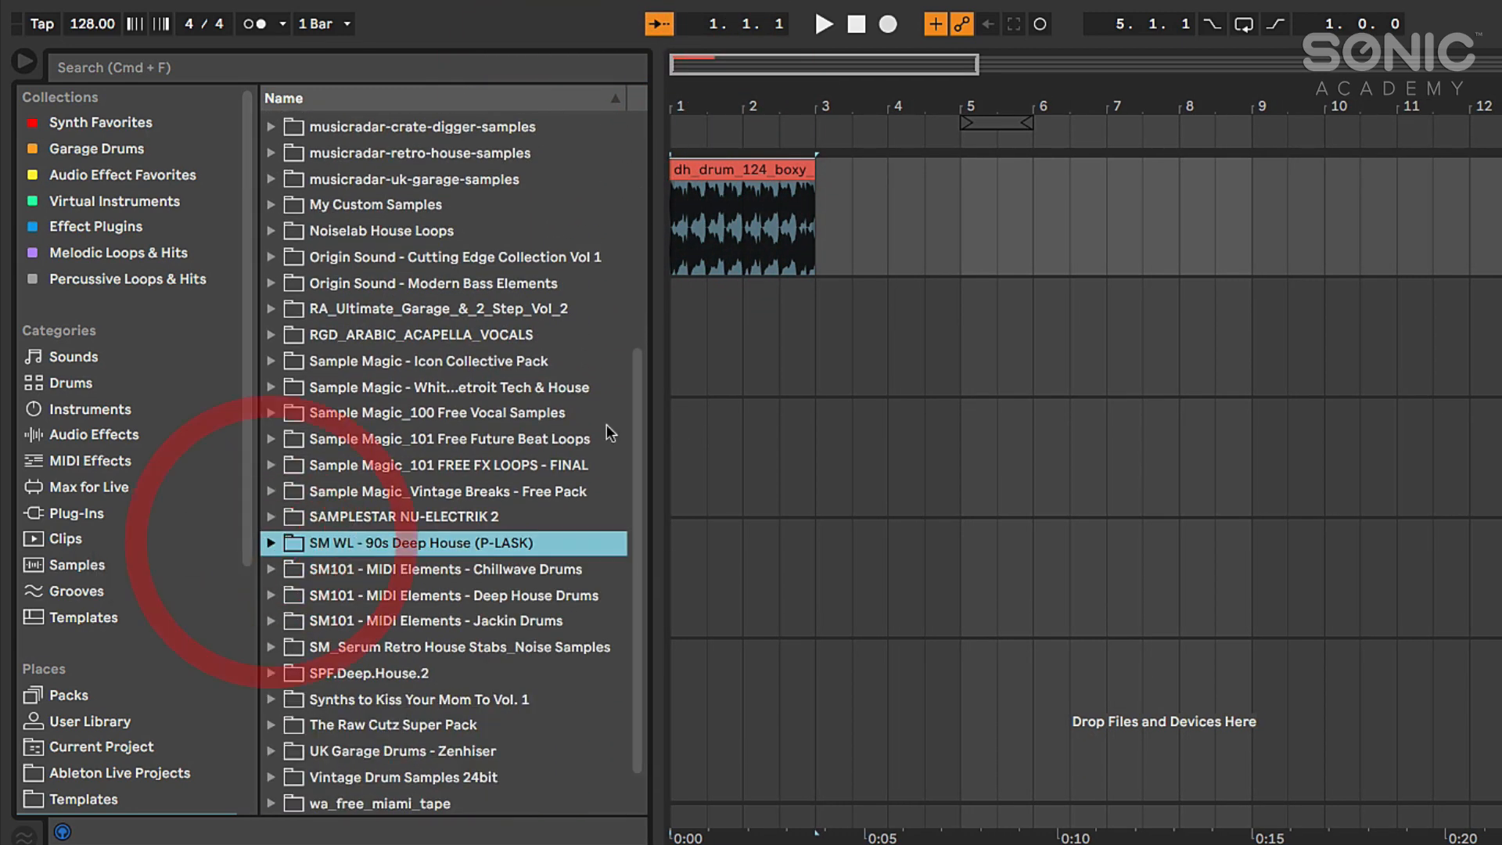
{"action": "left_click_drag", "start_coordinate": [660, 320], "coordinate": [654, 319]}
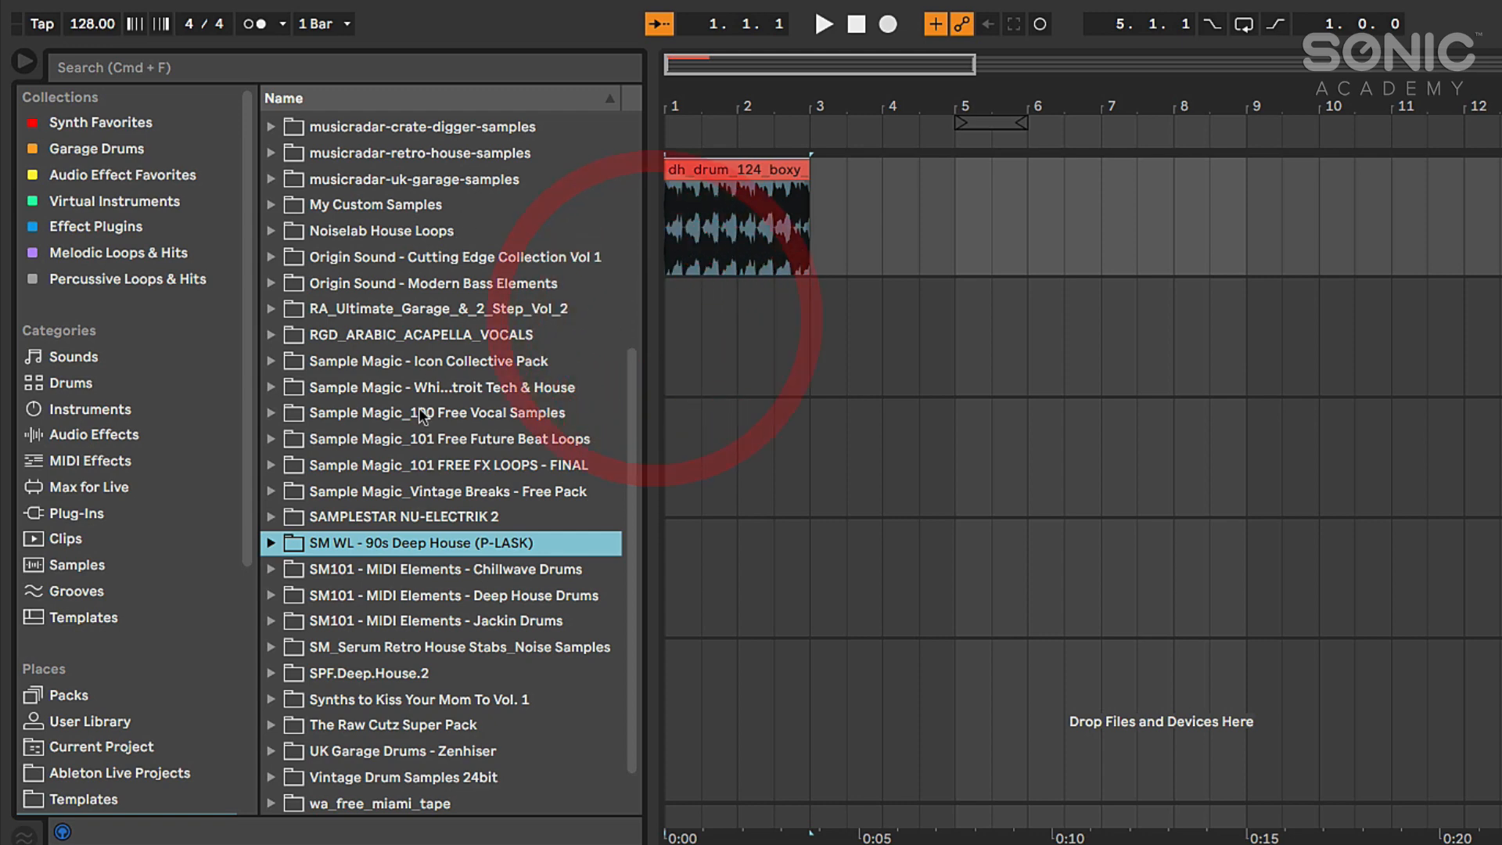
{"action": "scroll", "coordinate": [405, 421], "scroll_direction": "up", "scroll_amount": 5}
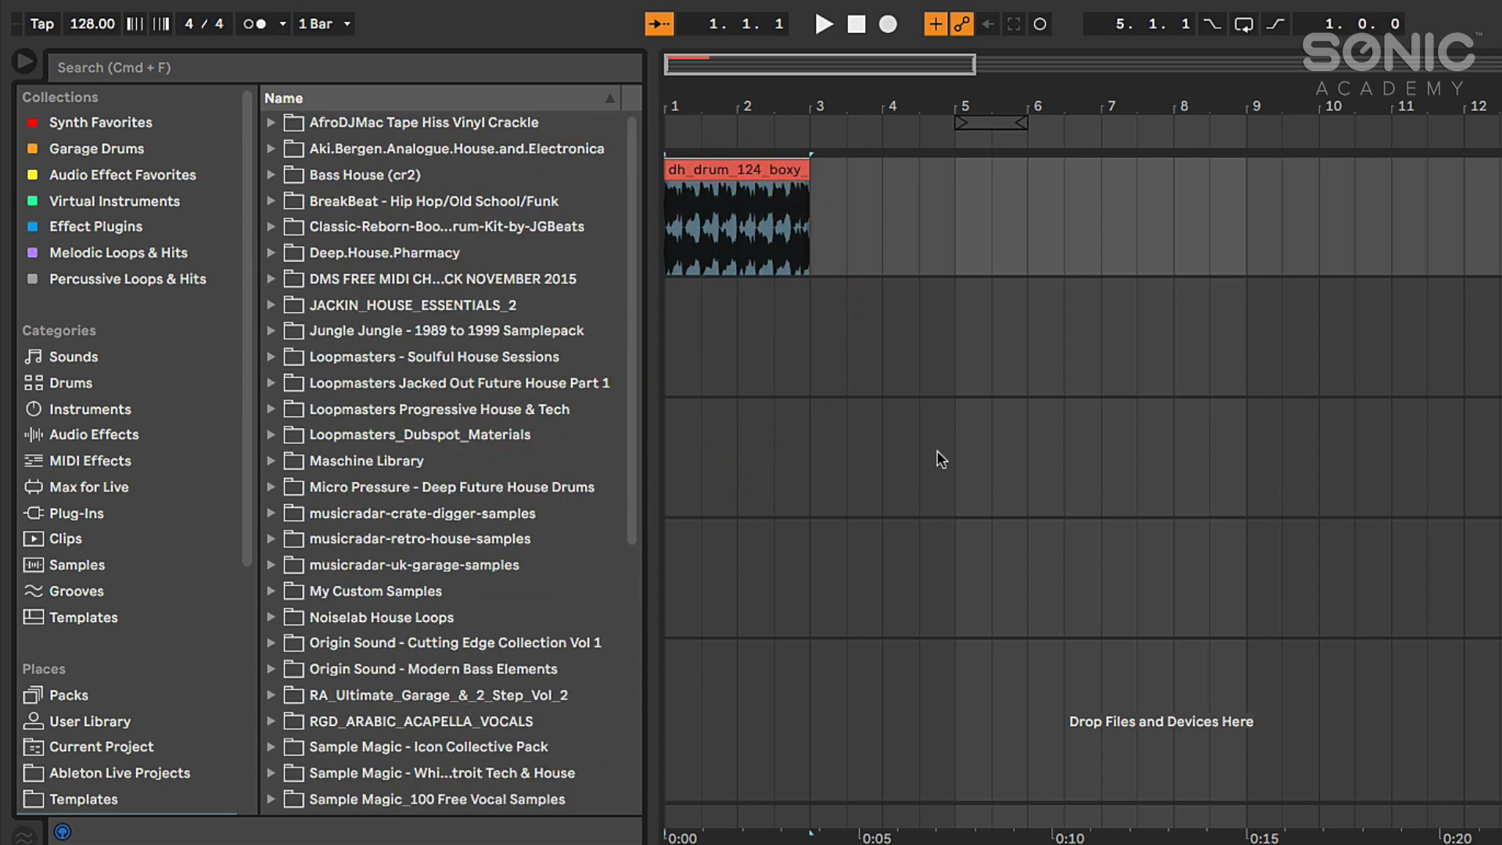
- Show the Sounds, Drums, Instruments, Audio Effects and MIDI Effects categories in turn, and narrow the browser further
{"action": "scroll", "coordinate": [102, 359], "scroll_direction": "down", "scroll_amount": 5}
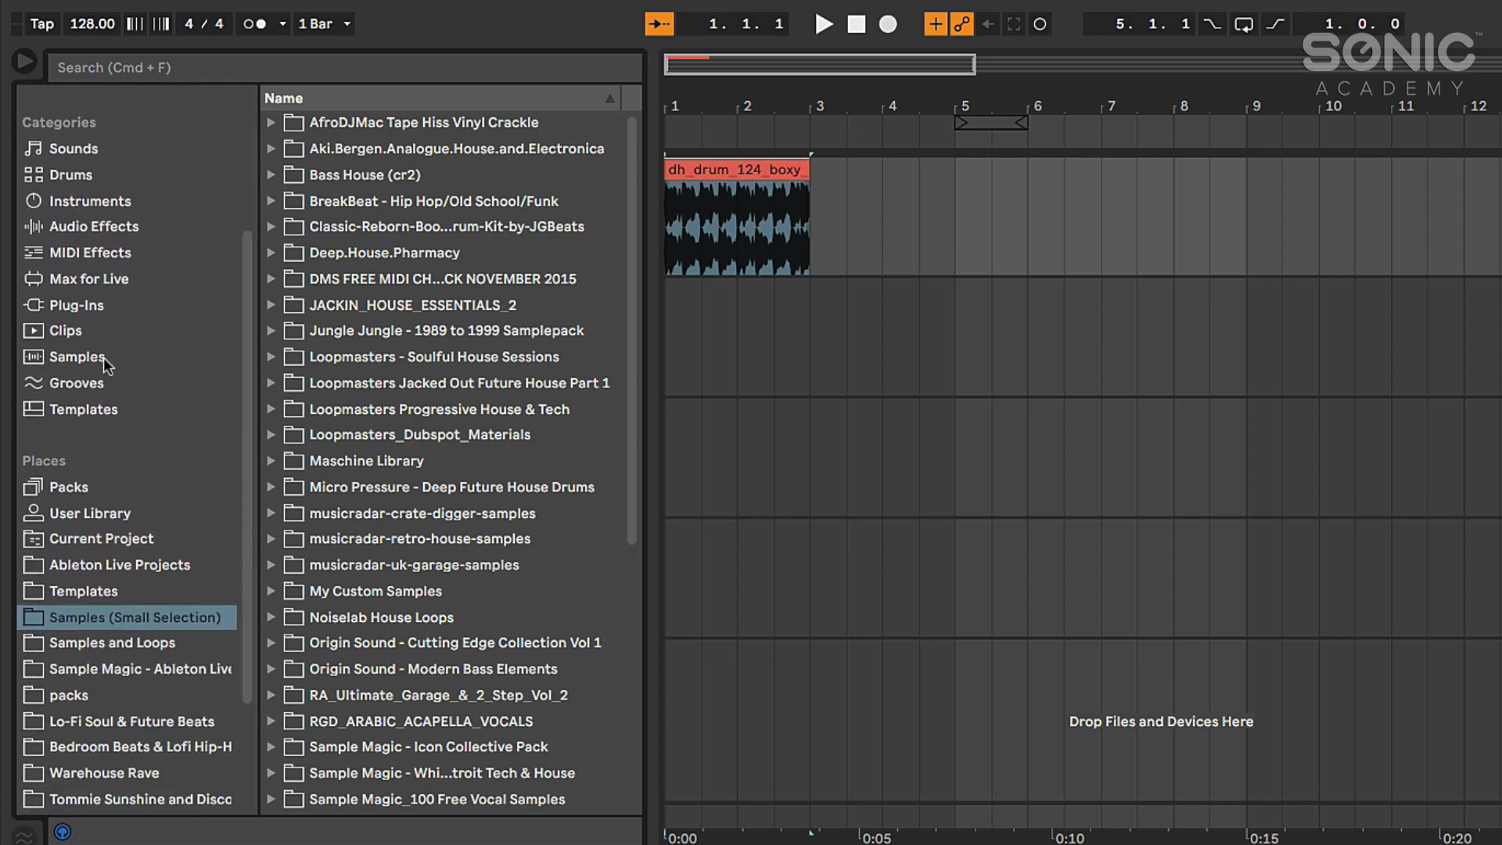
{"action": "left_click", "coordinate": [60, 142]}
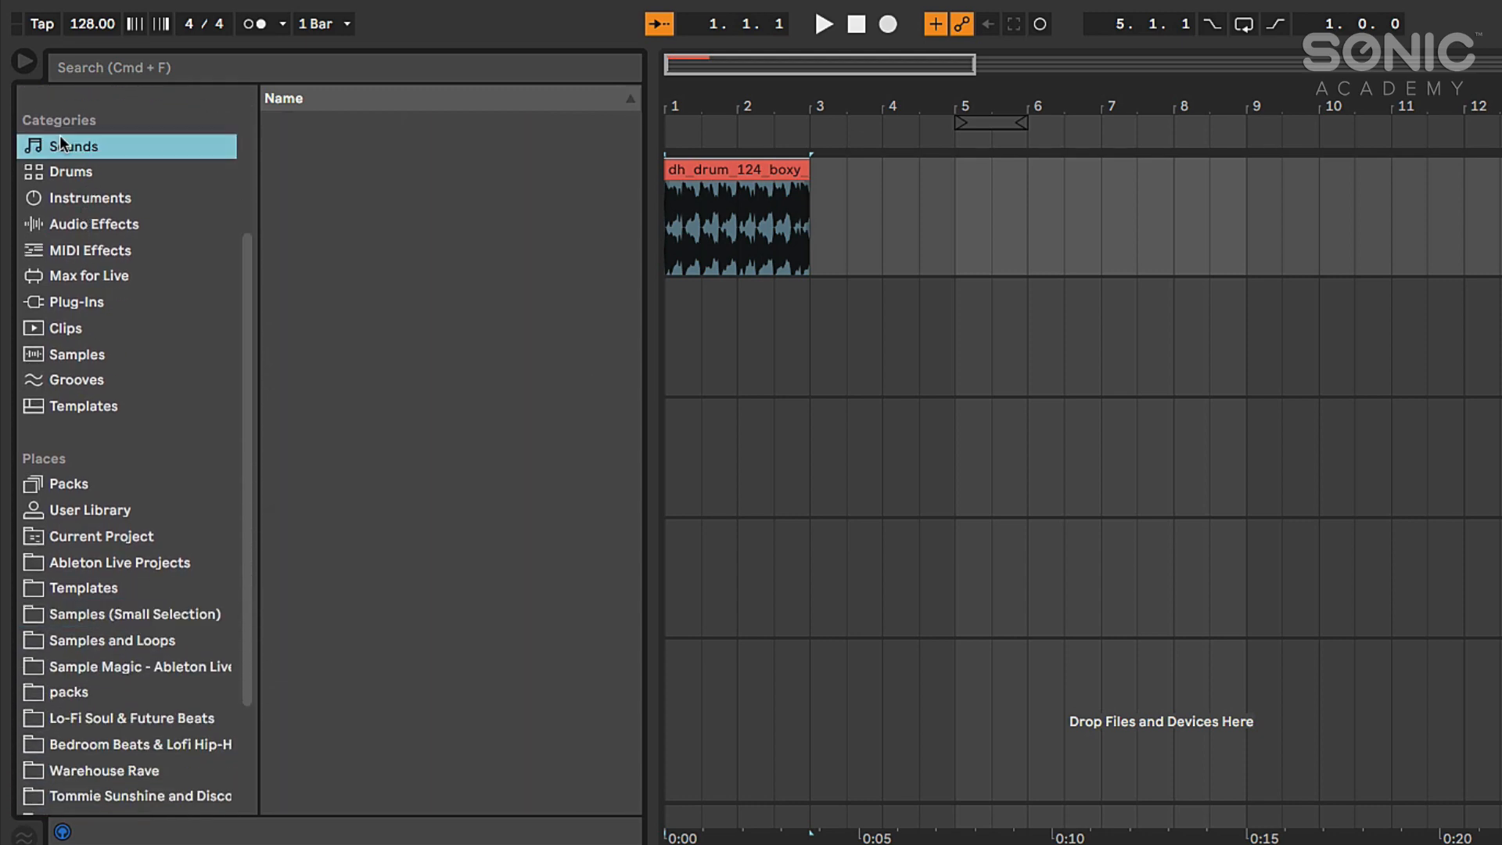
{"action": "left_click", "coordinate": [78, 170]}
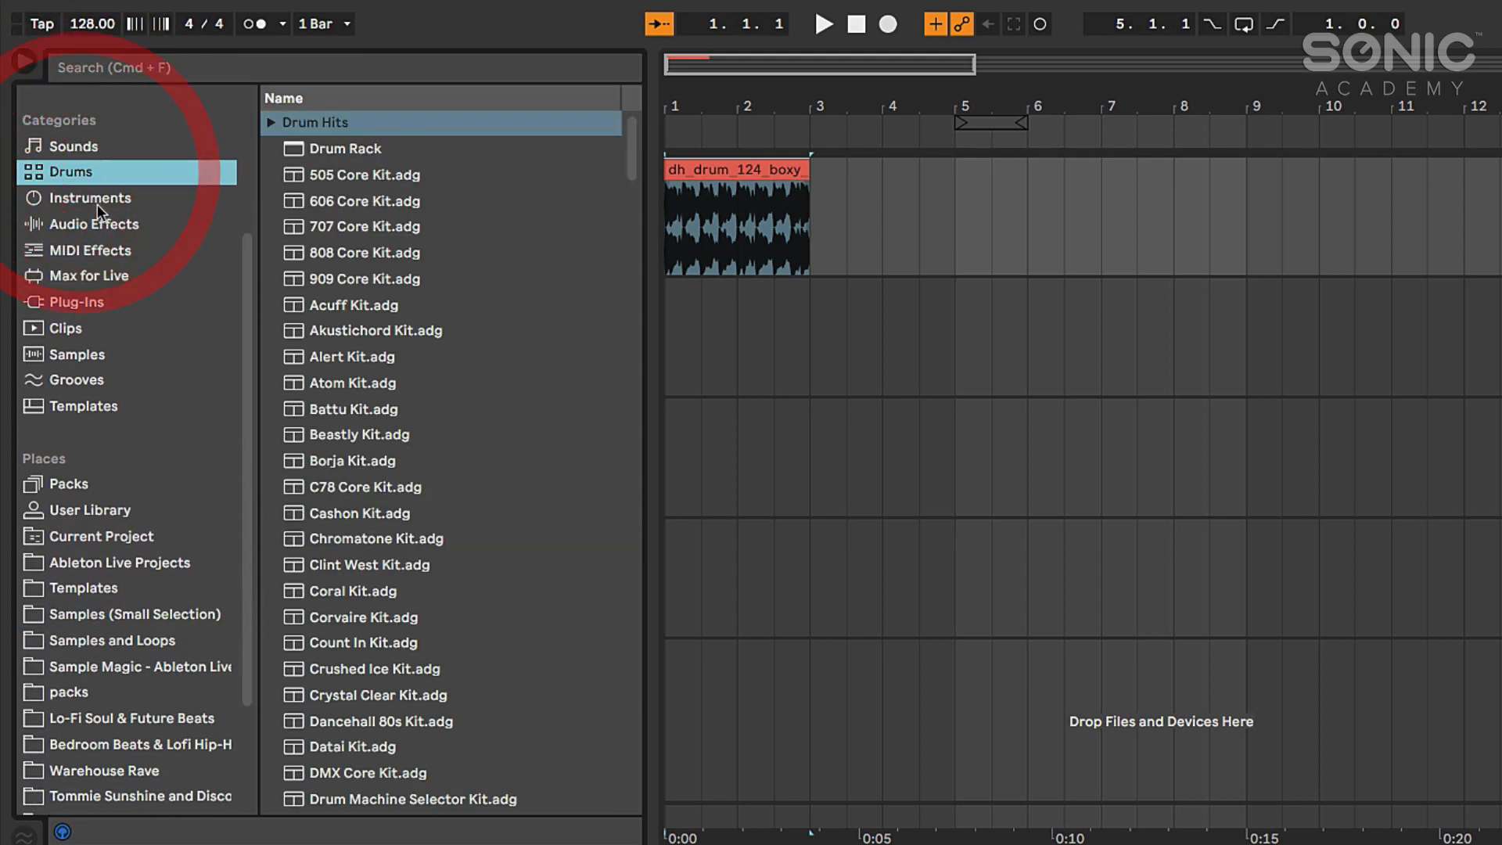
{"action": "left_click", "coordinate": [97, 202]}
{"action": "left_click", "coordinate": [95, 227]}
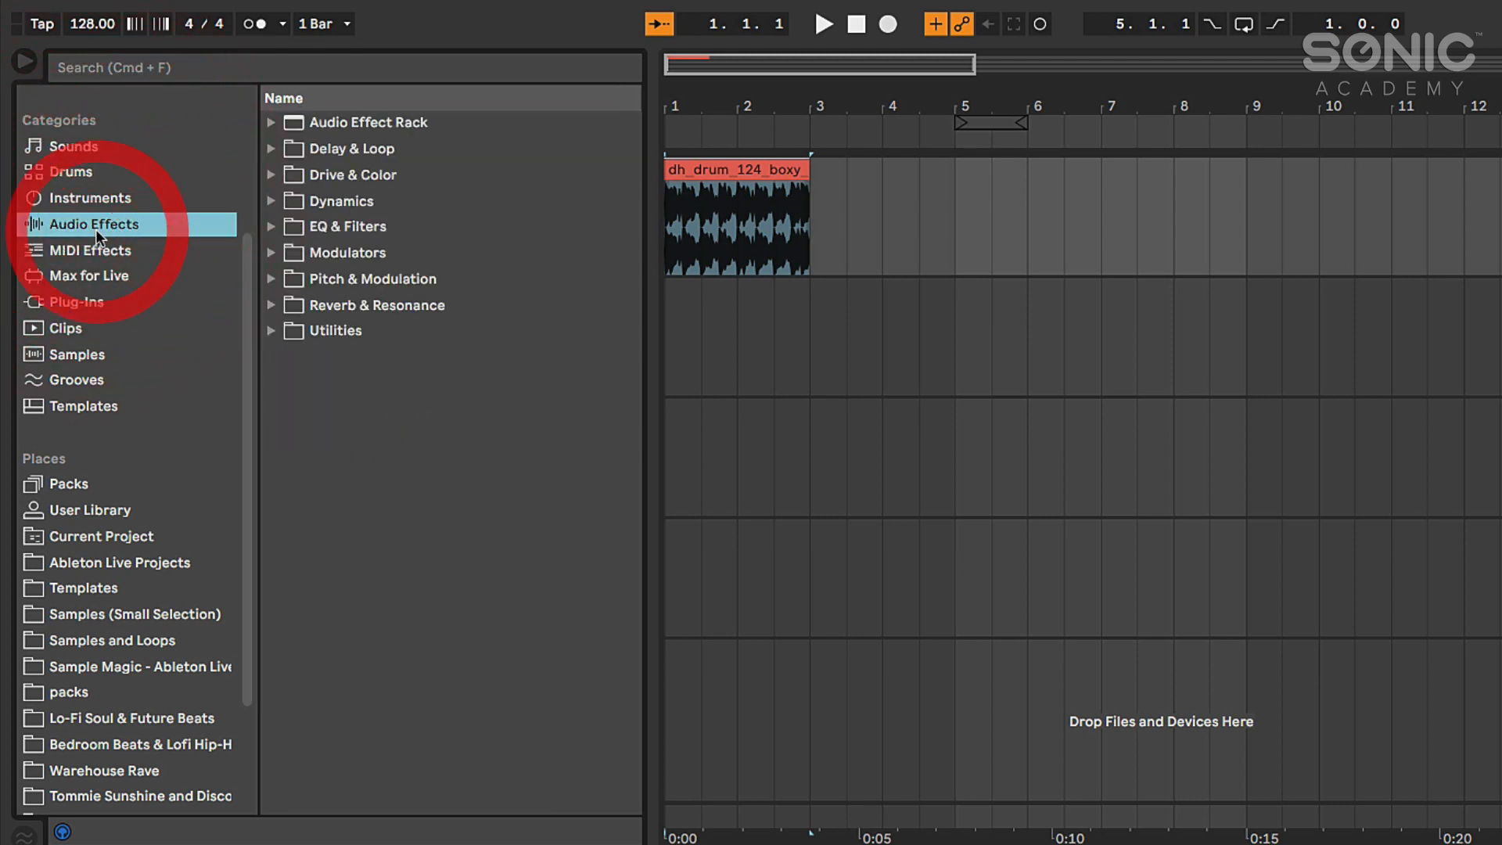
{"action": "left_click", "coordinate": [86, 250]}
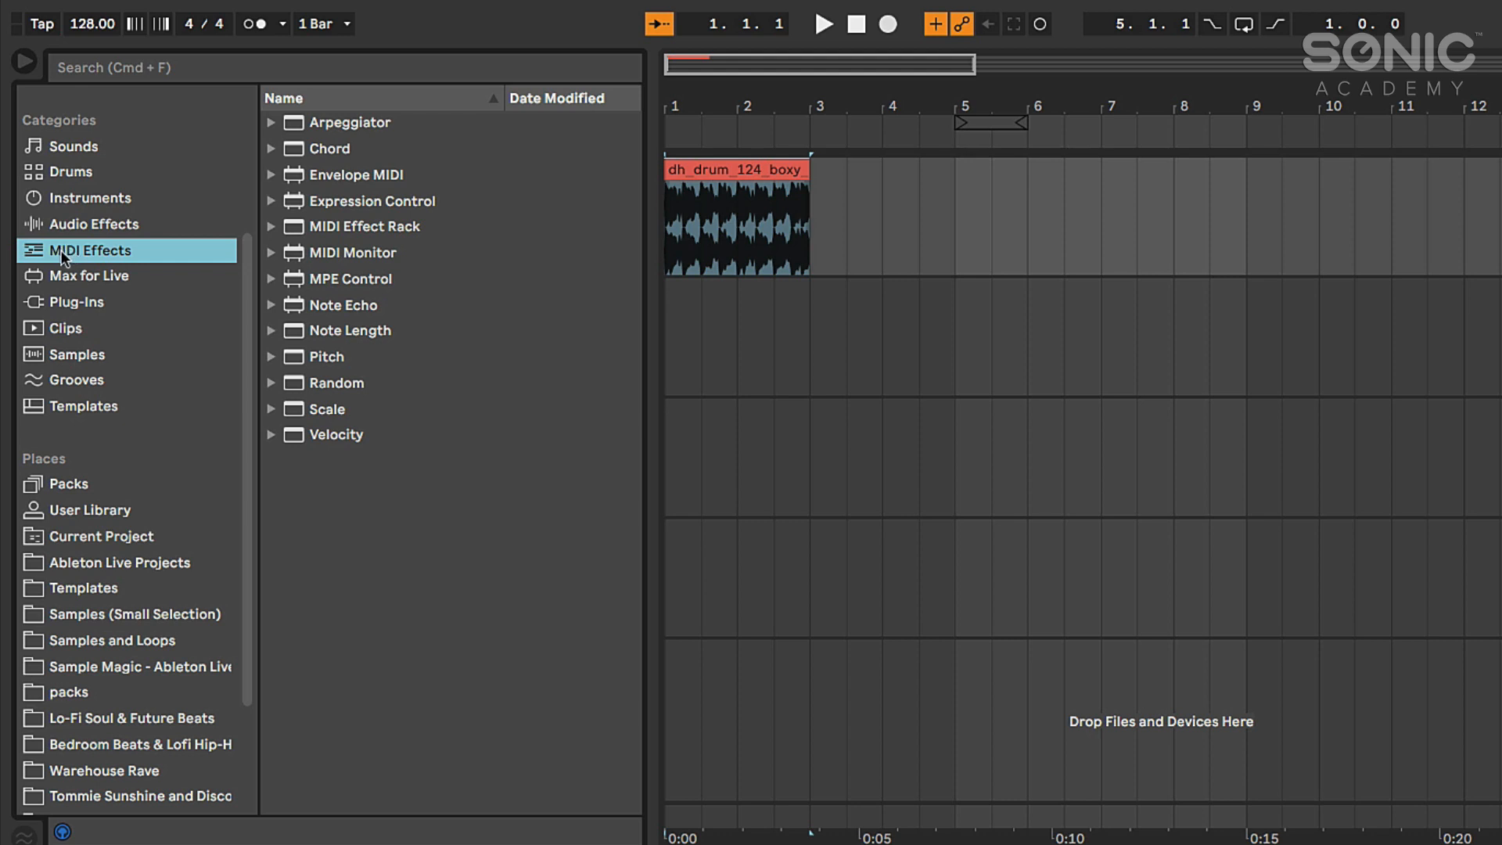
{"action": "left_click_drag", "start_coordinate": [651, 129], "coordinate": [592, 137]}
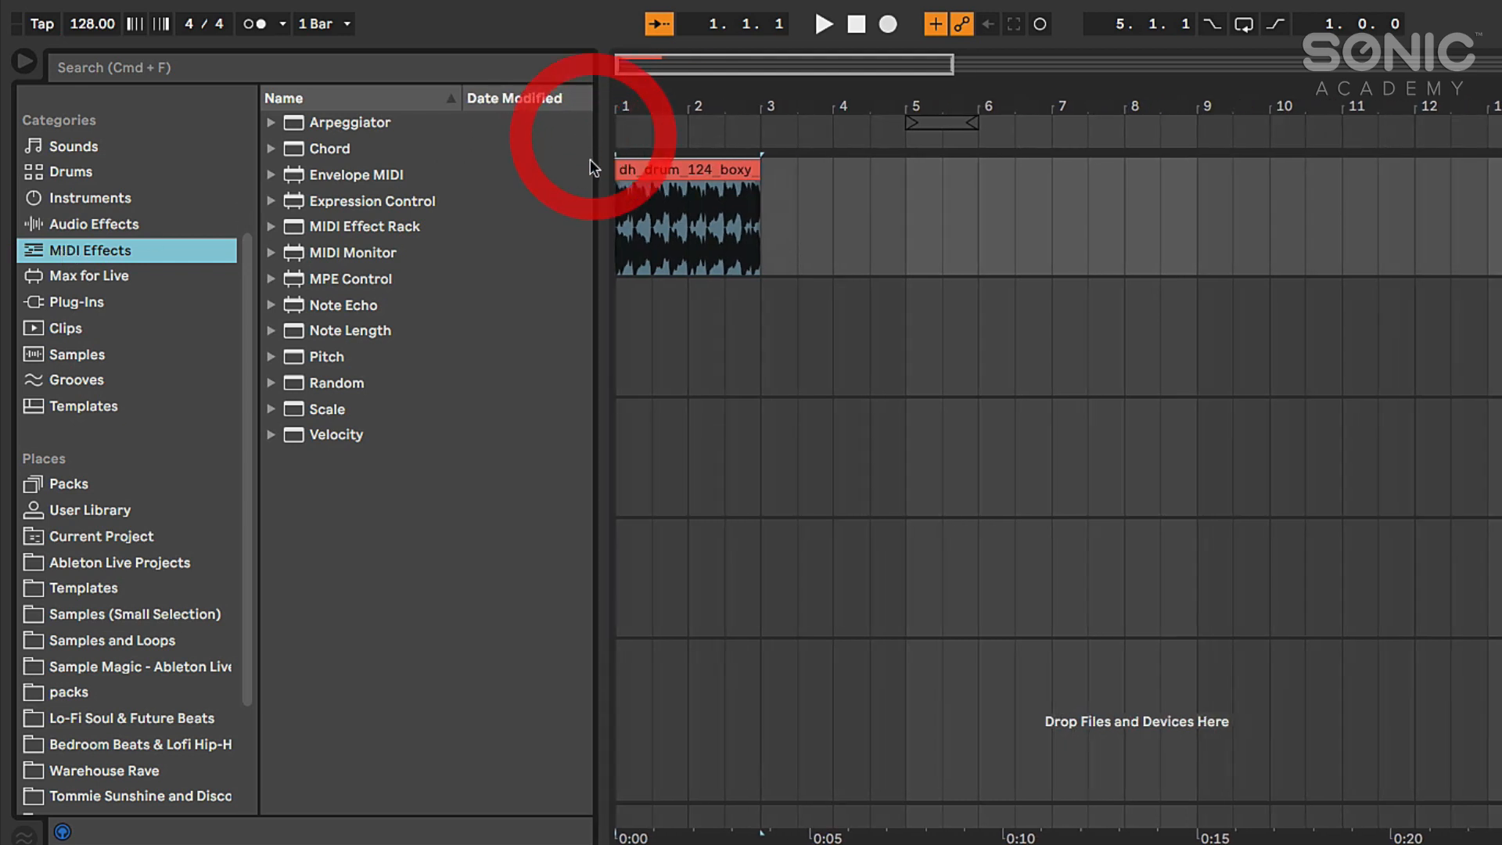
- Revisit the Instruments category, and step through the categories from Sounds down to MIDI Effects
{"action": "left_click", "coordinate": [78, 198]}
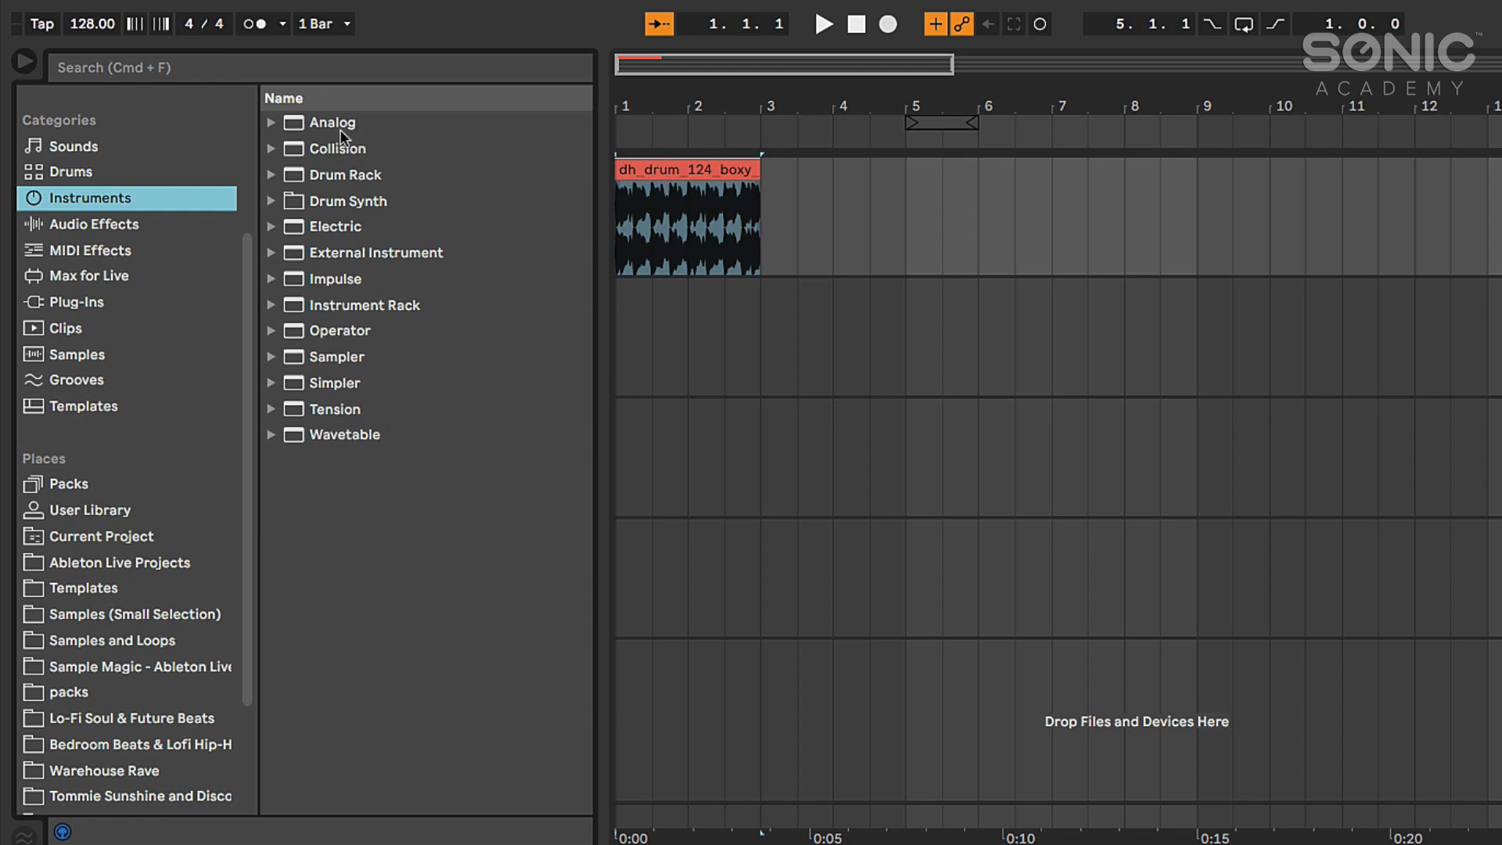
{"action": "left_click", "coordinate": [78, 142]}
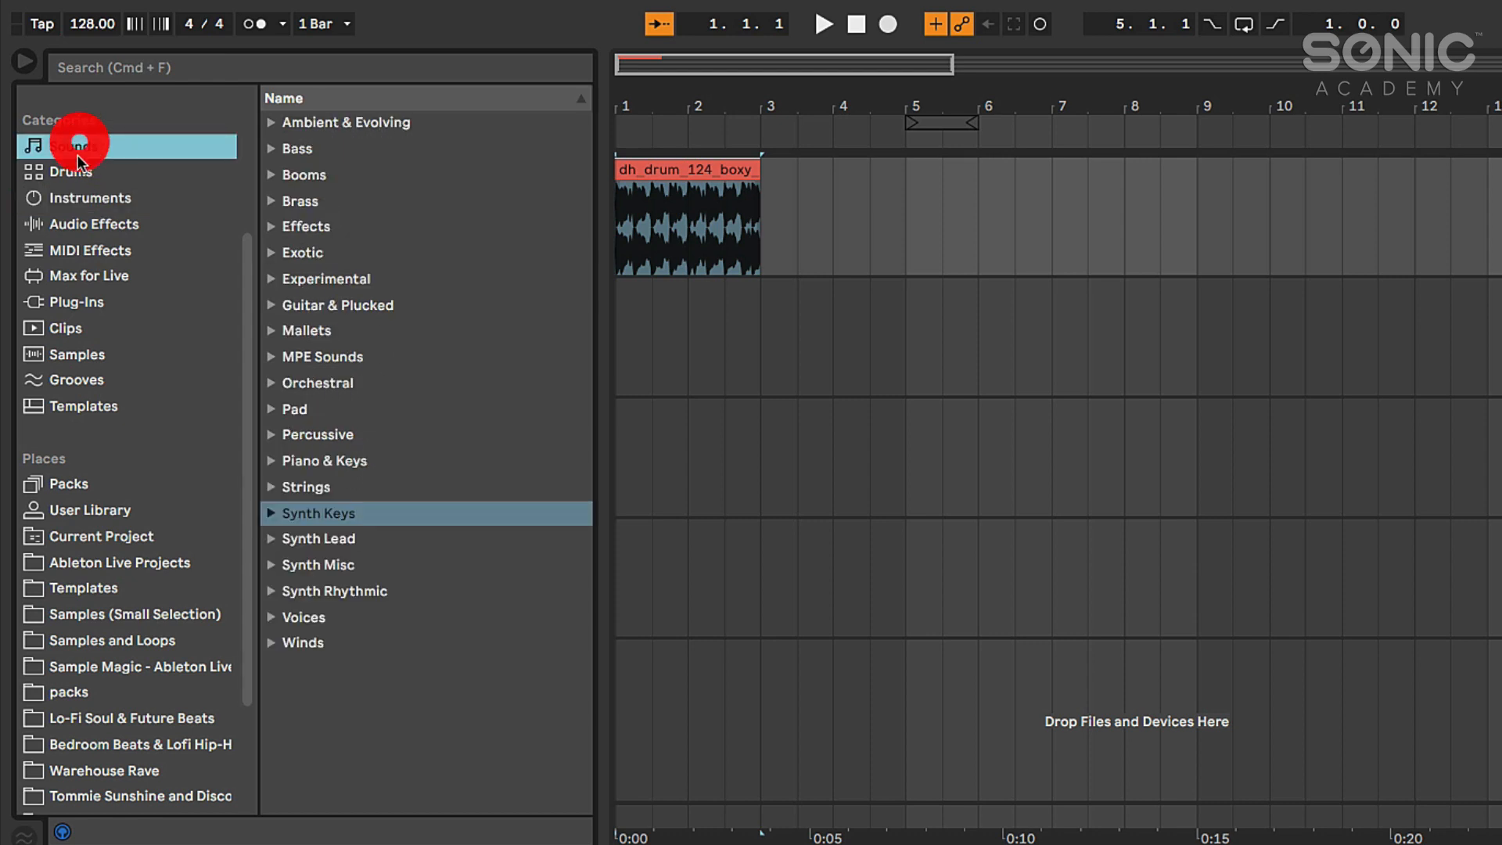
{"action": "left_click", "coordinate": [77, 169]}
{"action": "left_click", "coordinate": [78, 195]}
{"action": "left_click", "coordinate": [77, 225]}
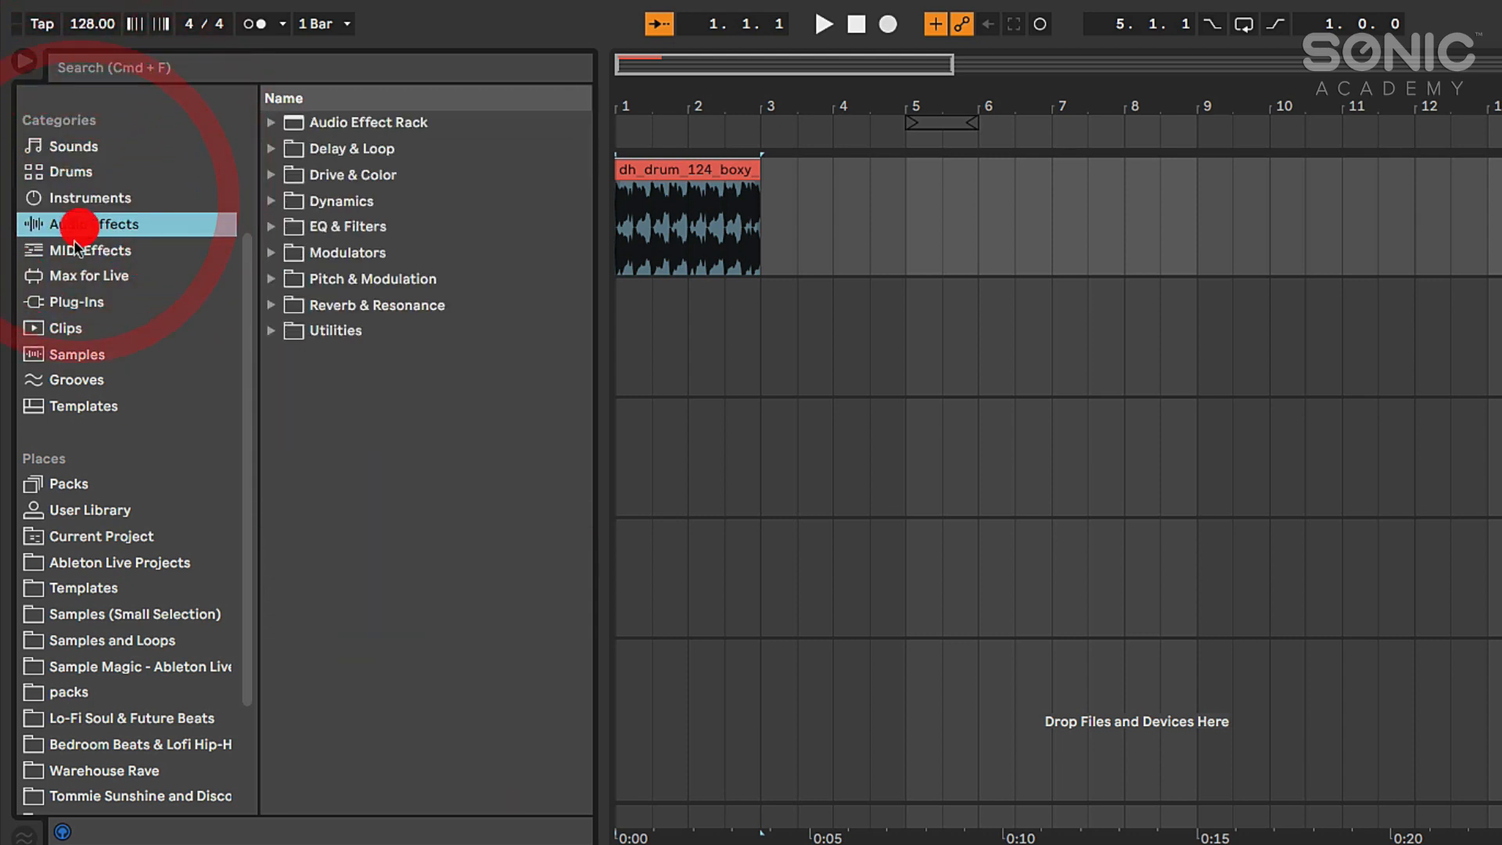
{"action": "left_click", "coordinate": [72, 248]}
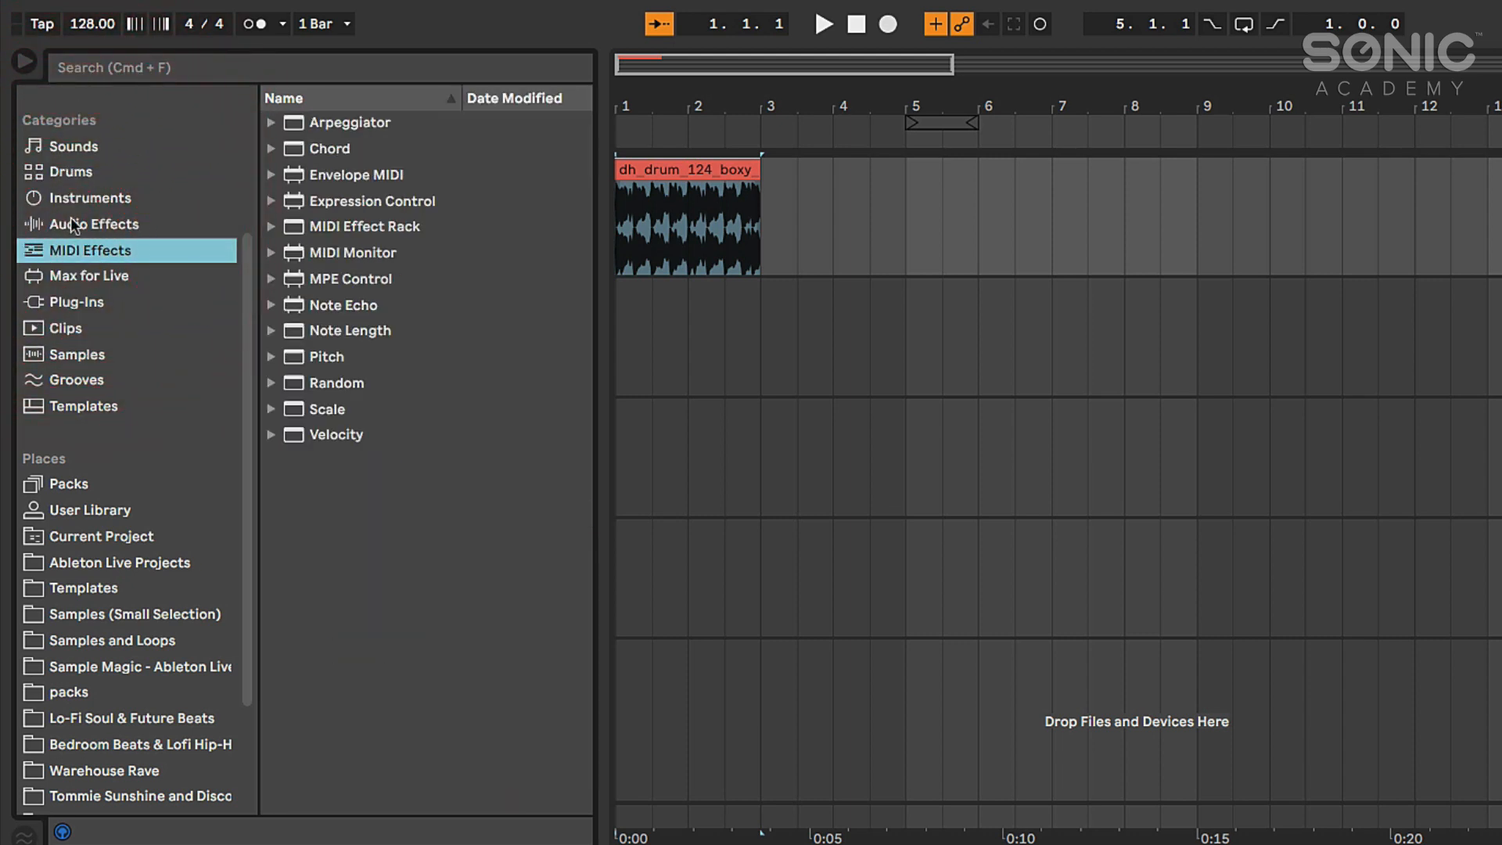
- Load the 880.adv preset from the Bass folder of the Sounds category onto the third track, a MIDI track
{"action": "left_click", "coordinate": [82, 150]}
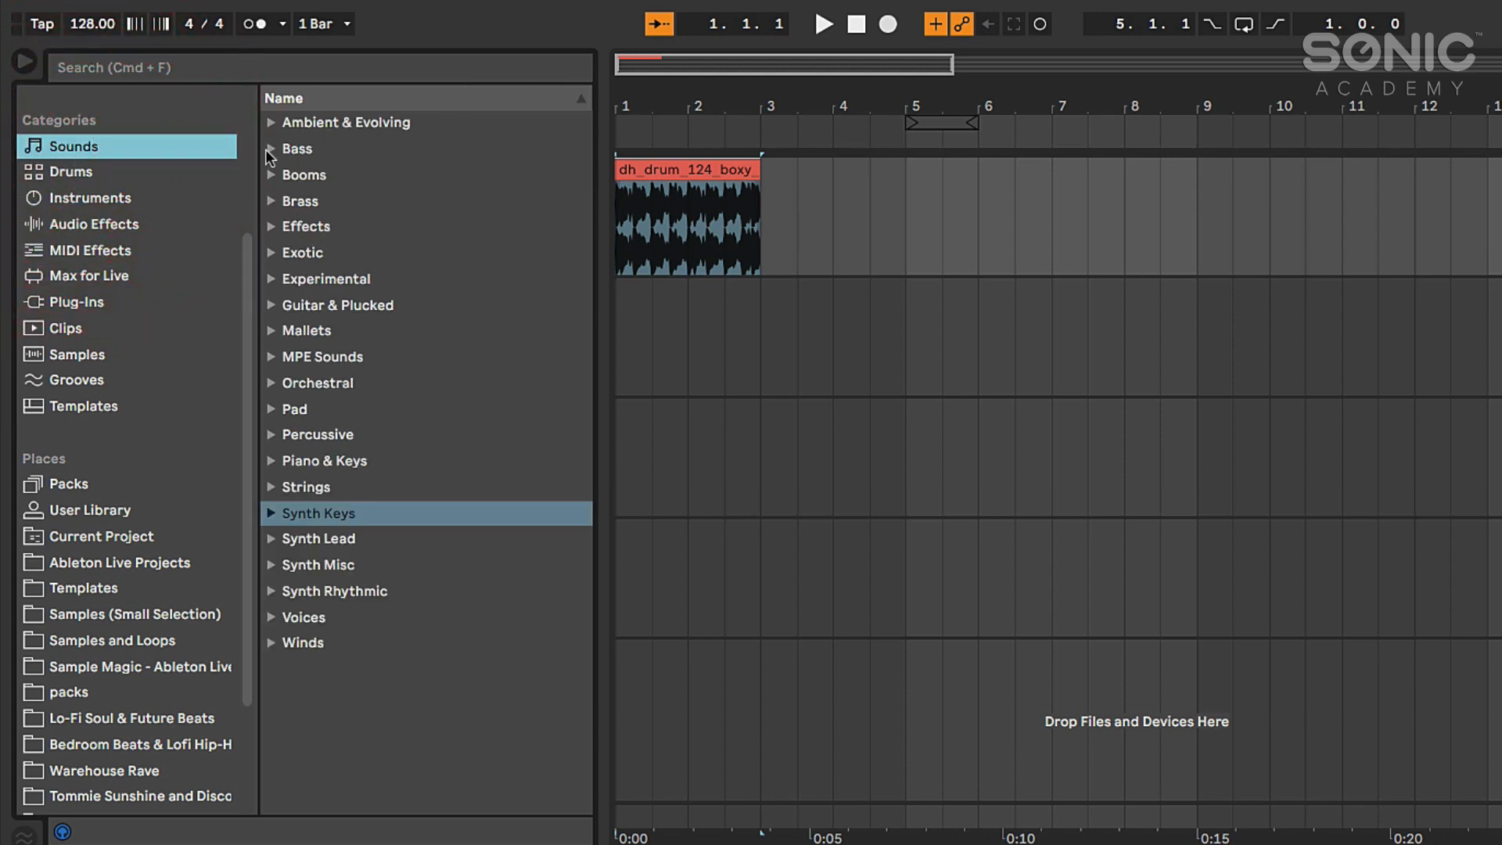
{"action": "left_click", "coordinate": [269, 148]}
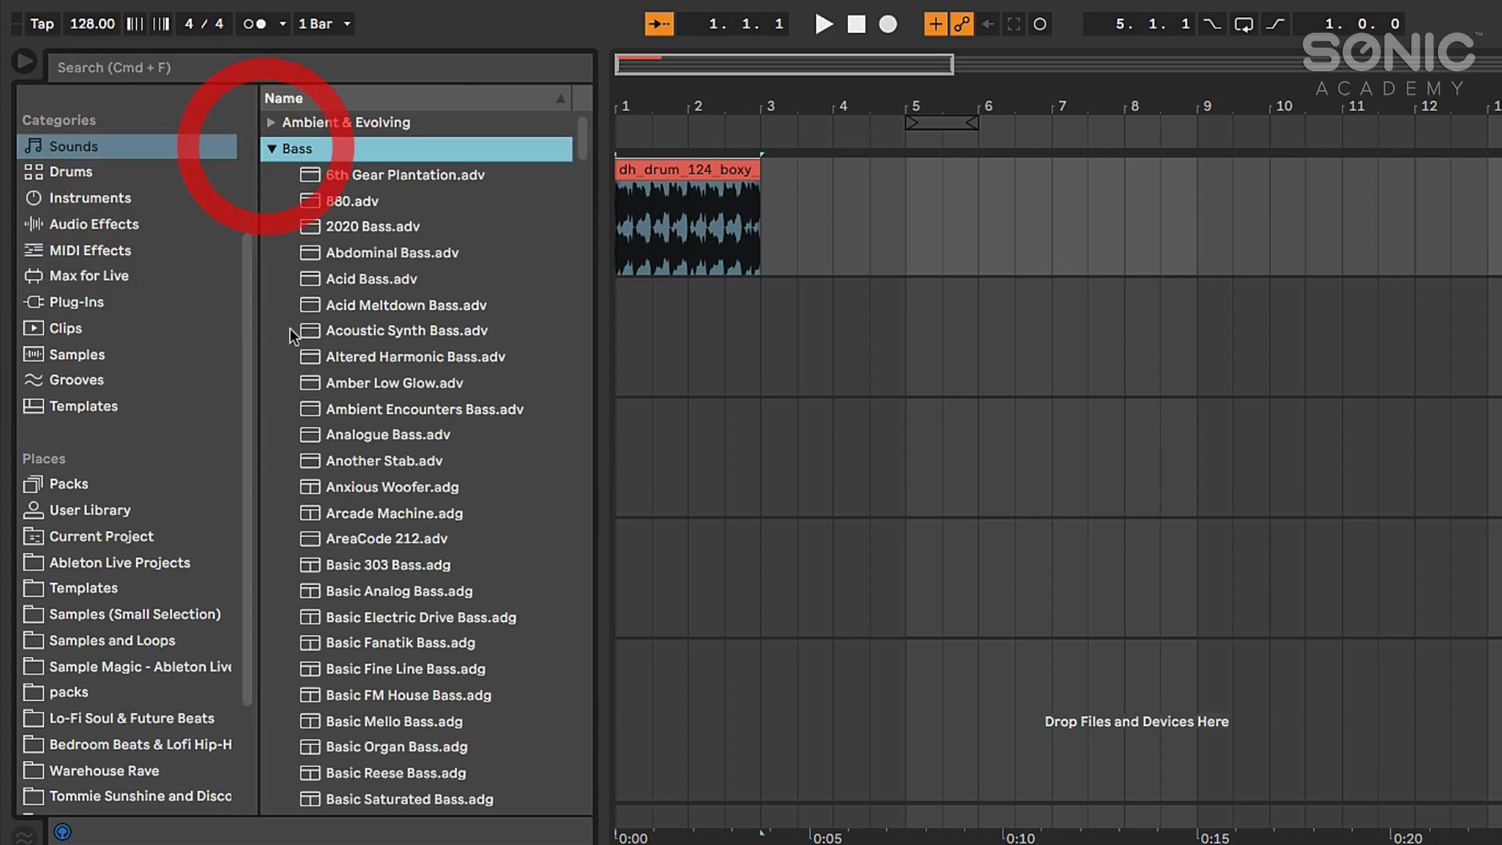
{"action": "left_click_drag", "start_coordinate": [330, 201], "coordinate": [1203, 300]}
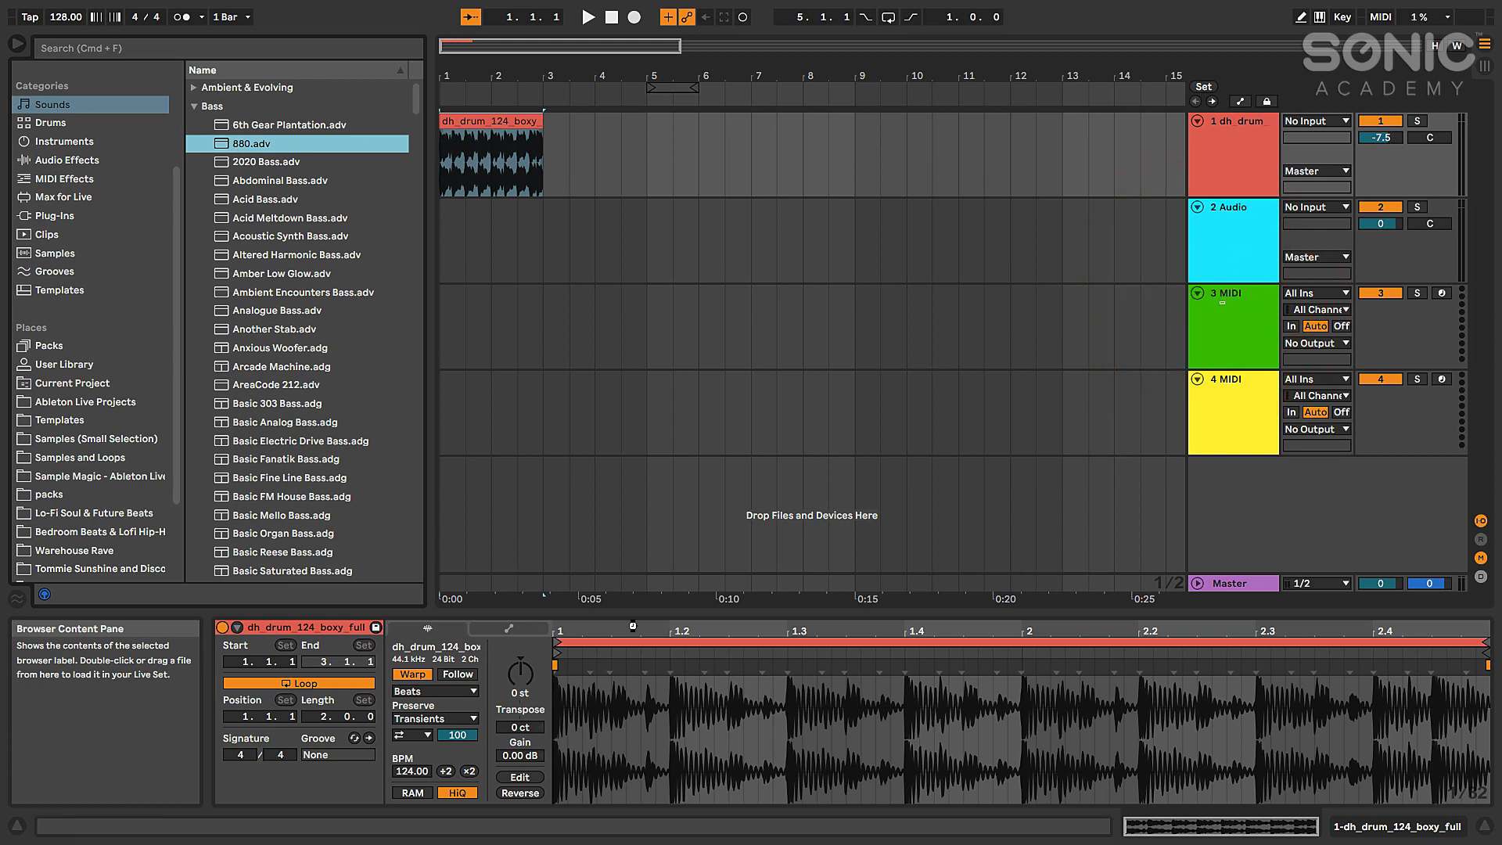
{"action": "left_click", "coordinate": [1232, 319]}
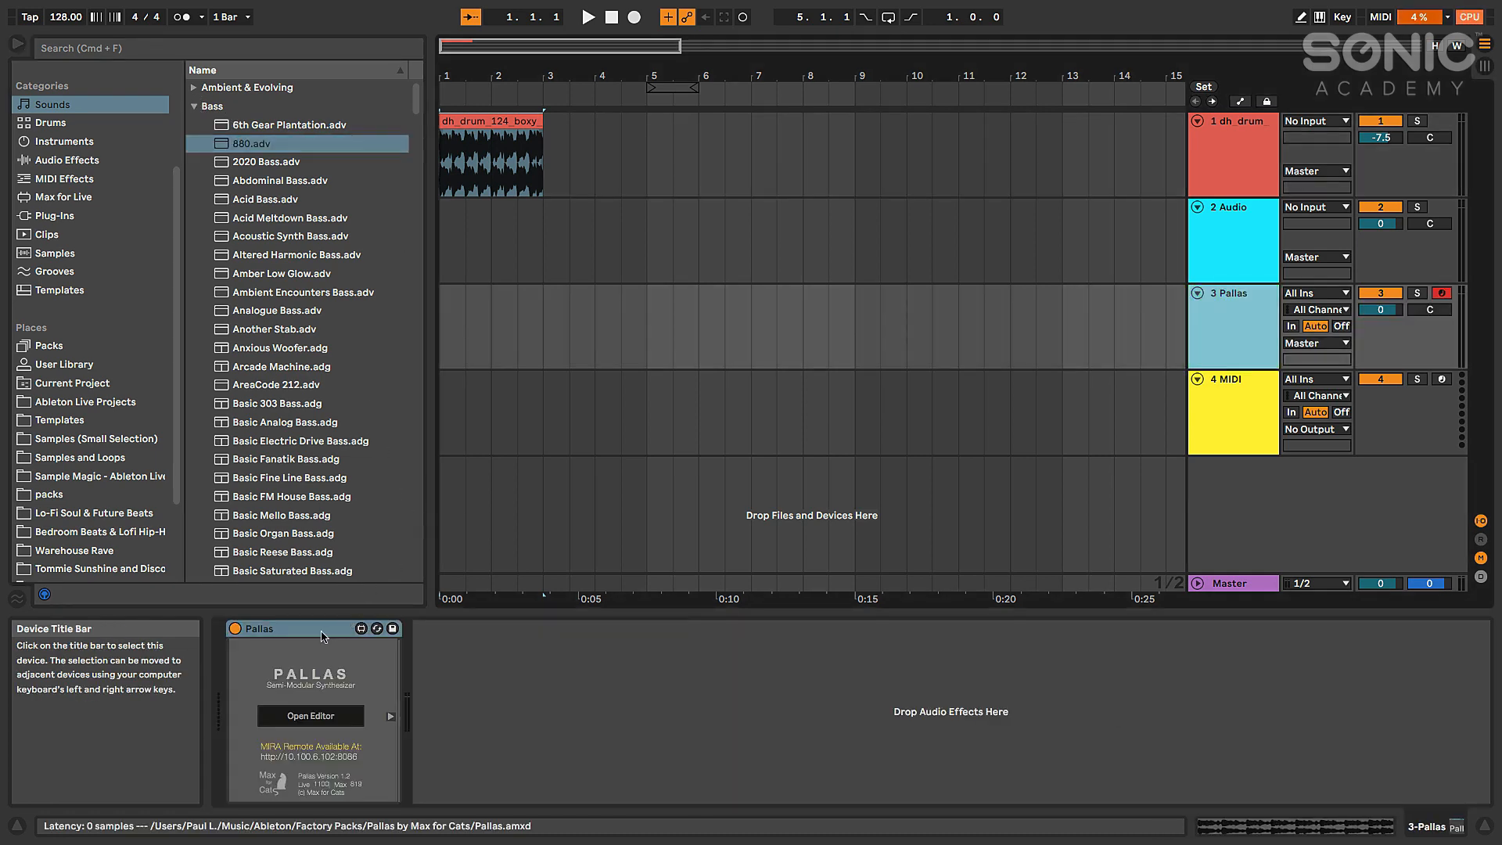
- Delete the Pallas device from track 3 and collapse the Bass folder in the browser
{"action": "left_click", "coordinate": [311, 634]}
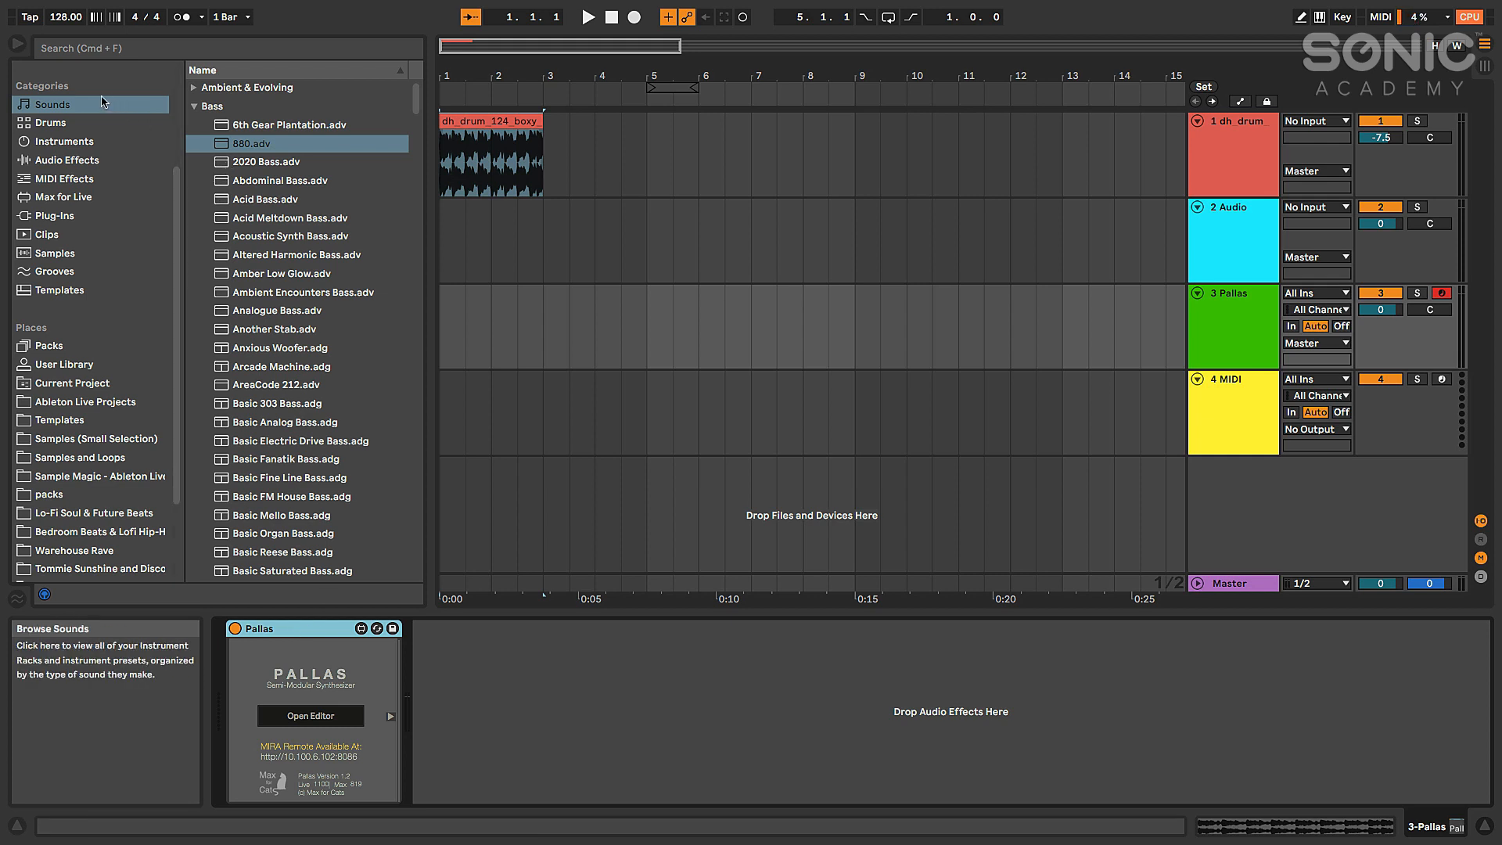
{"action": "scroll", "coordinate": [59, 176], "scroll_direction": "up", "scroll_amount": 3}
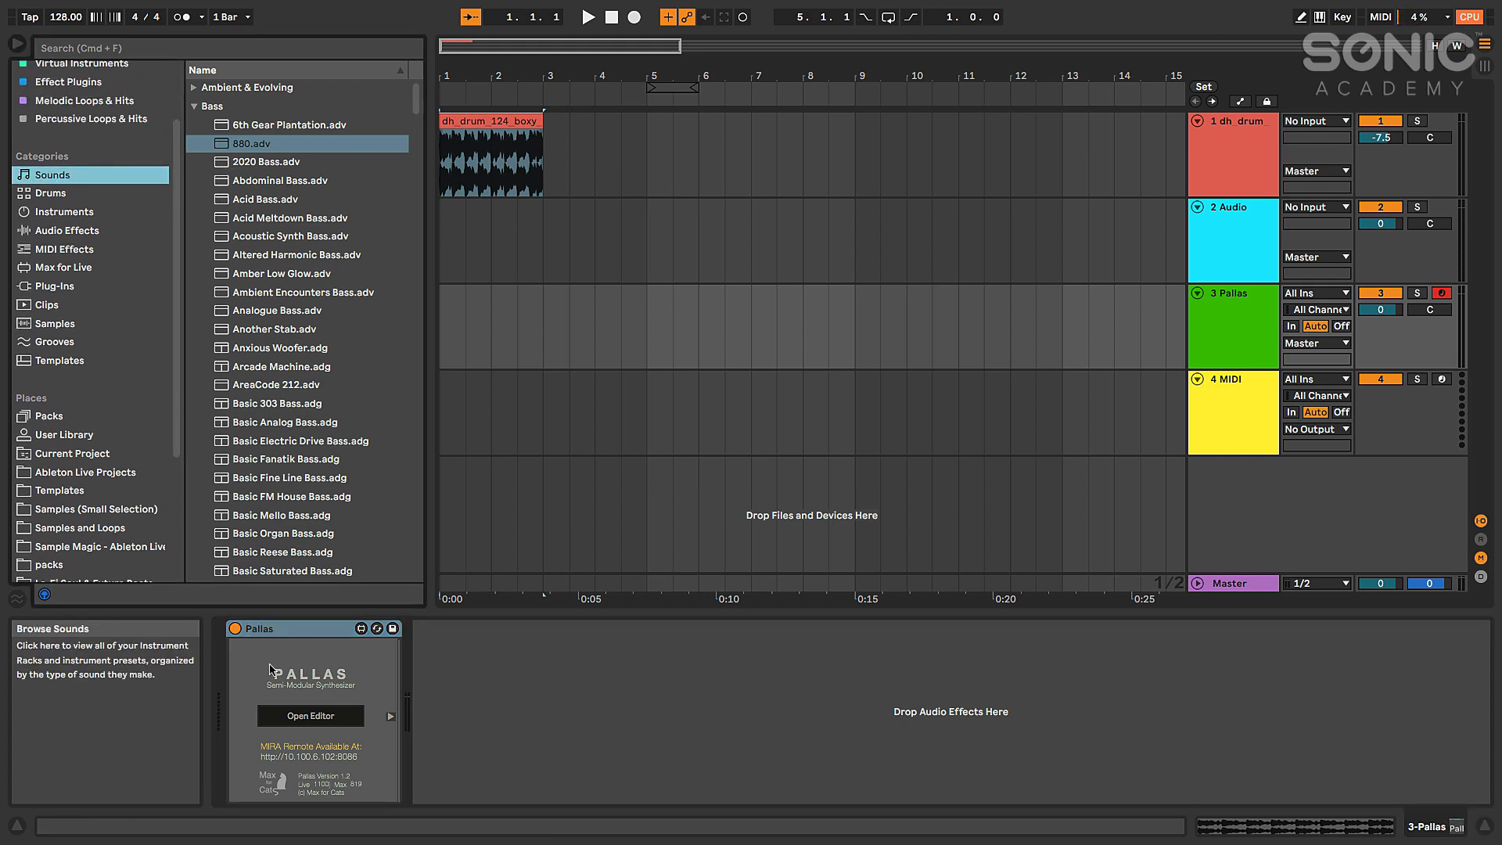
{"action": "left_click", "coordinate": [295, 632]}
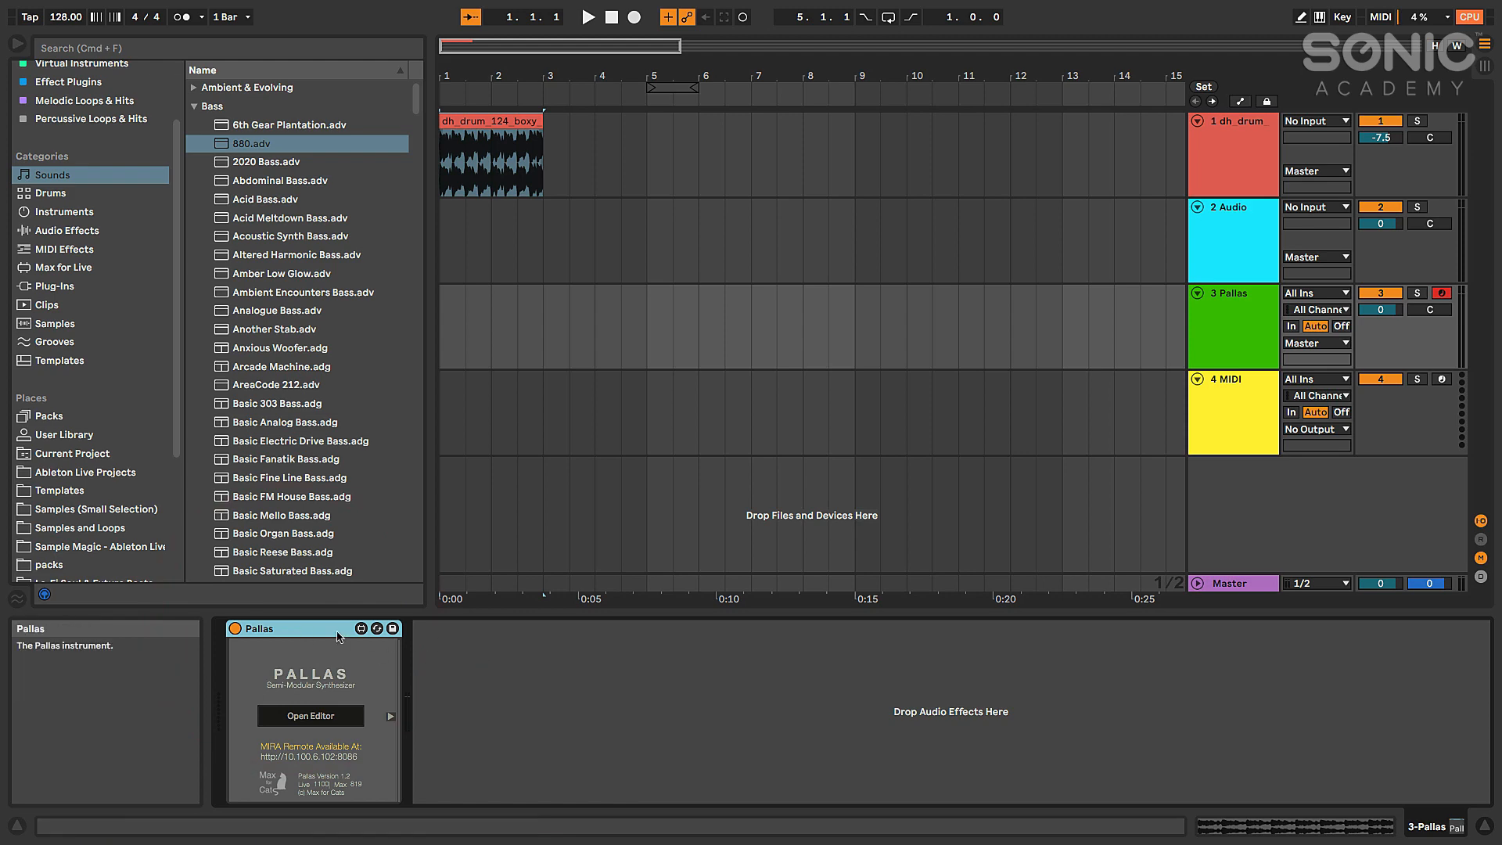
{"action": "left_click", "coordinate": [286, 633]}
{"action": "key", "text": "Delete"}
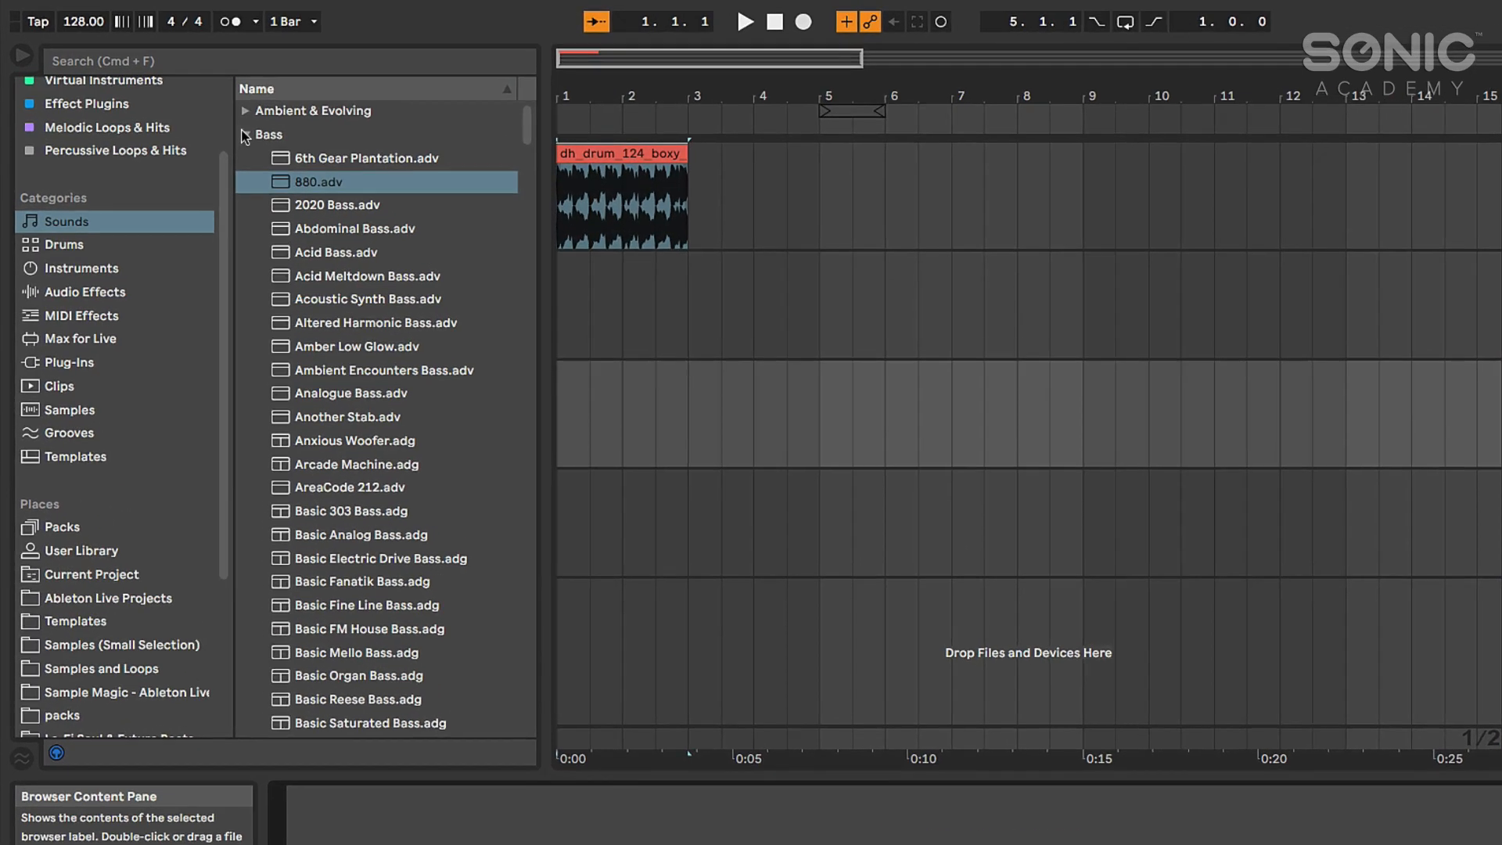
{"action": "left_click", "coordinate": [195, 105]}
- Show the contents of the Max for Live category and make the browser slightly narrower
{"action": "left_click", "coordinate": [75, 373]}
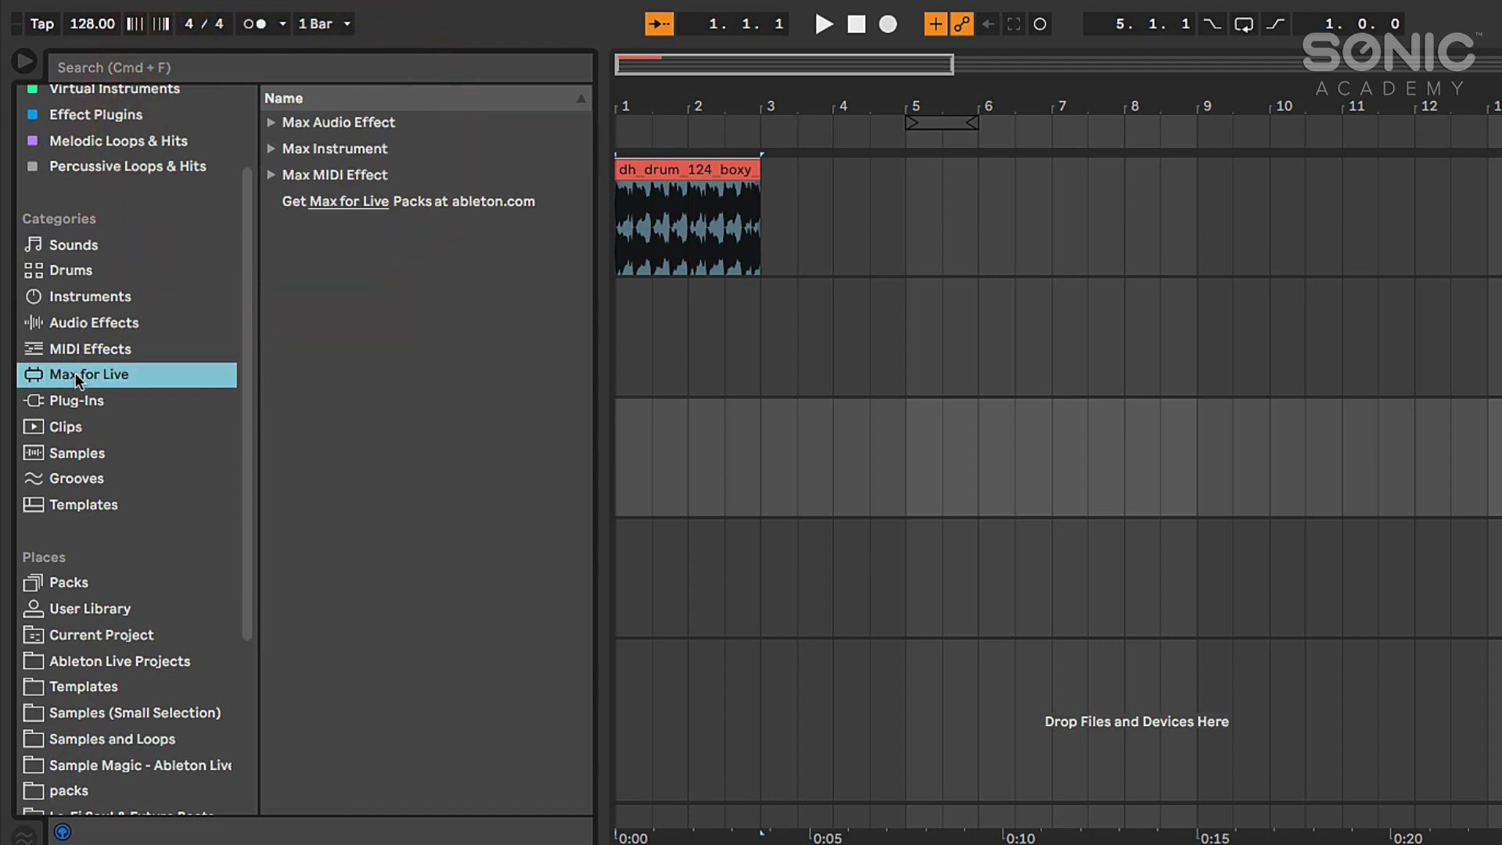
{"action": "left_click_drag", "start_coordinate": [603, 159], "coordinate": [585, 159]}
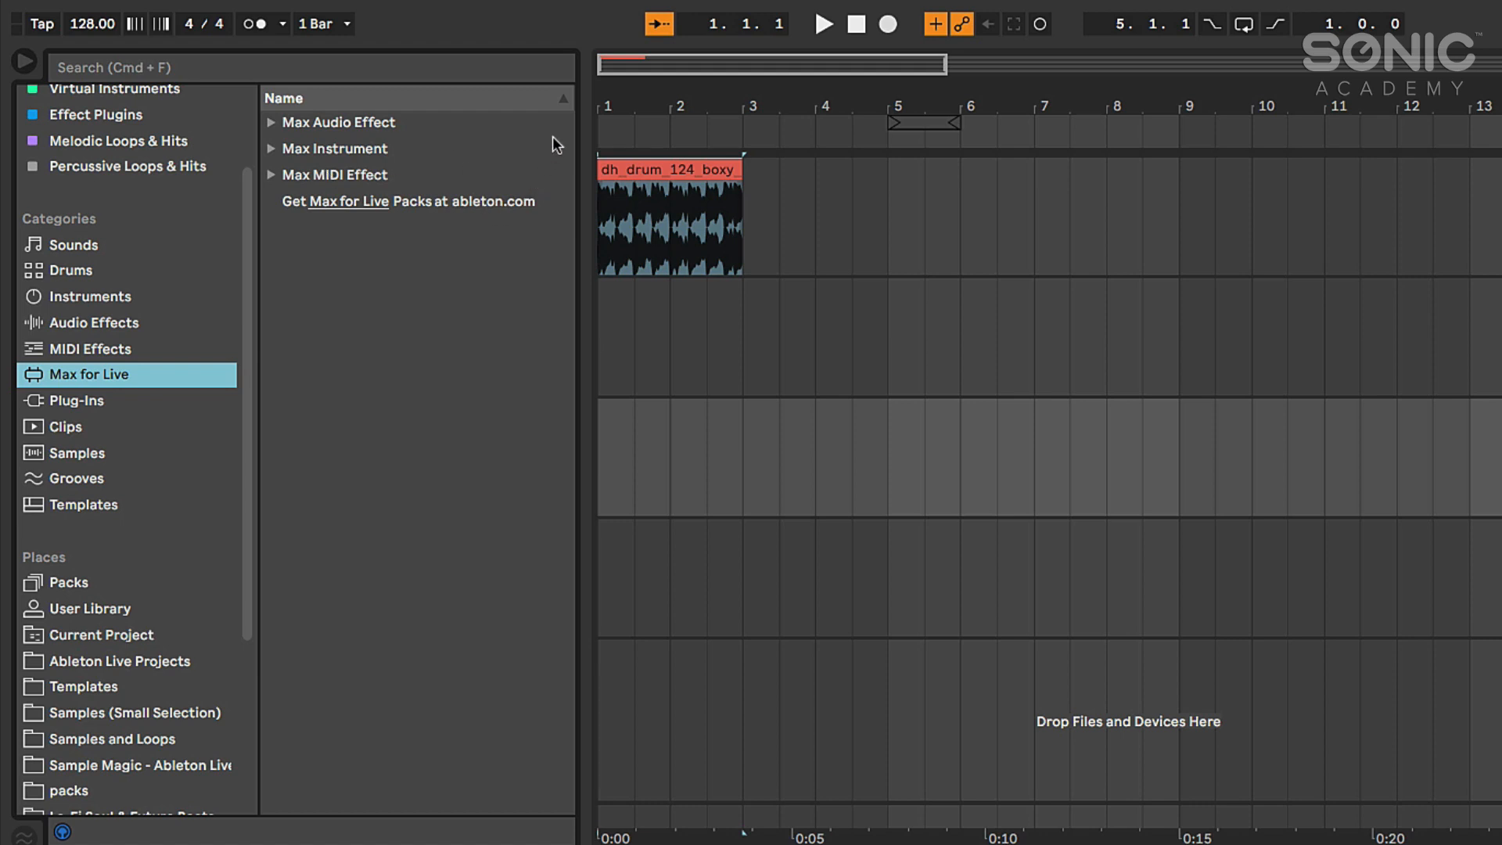
{"action": "left_click_drag", "start_coordinate": [583, 110], "coordinate": [577, 110]}
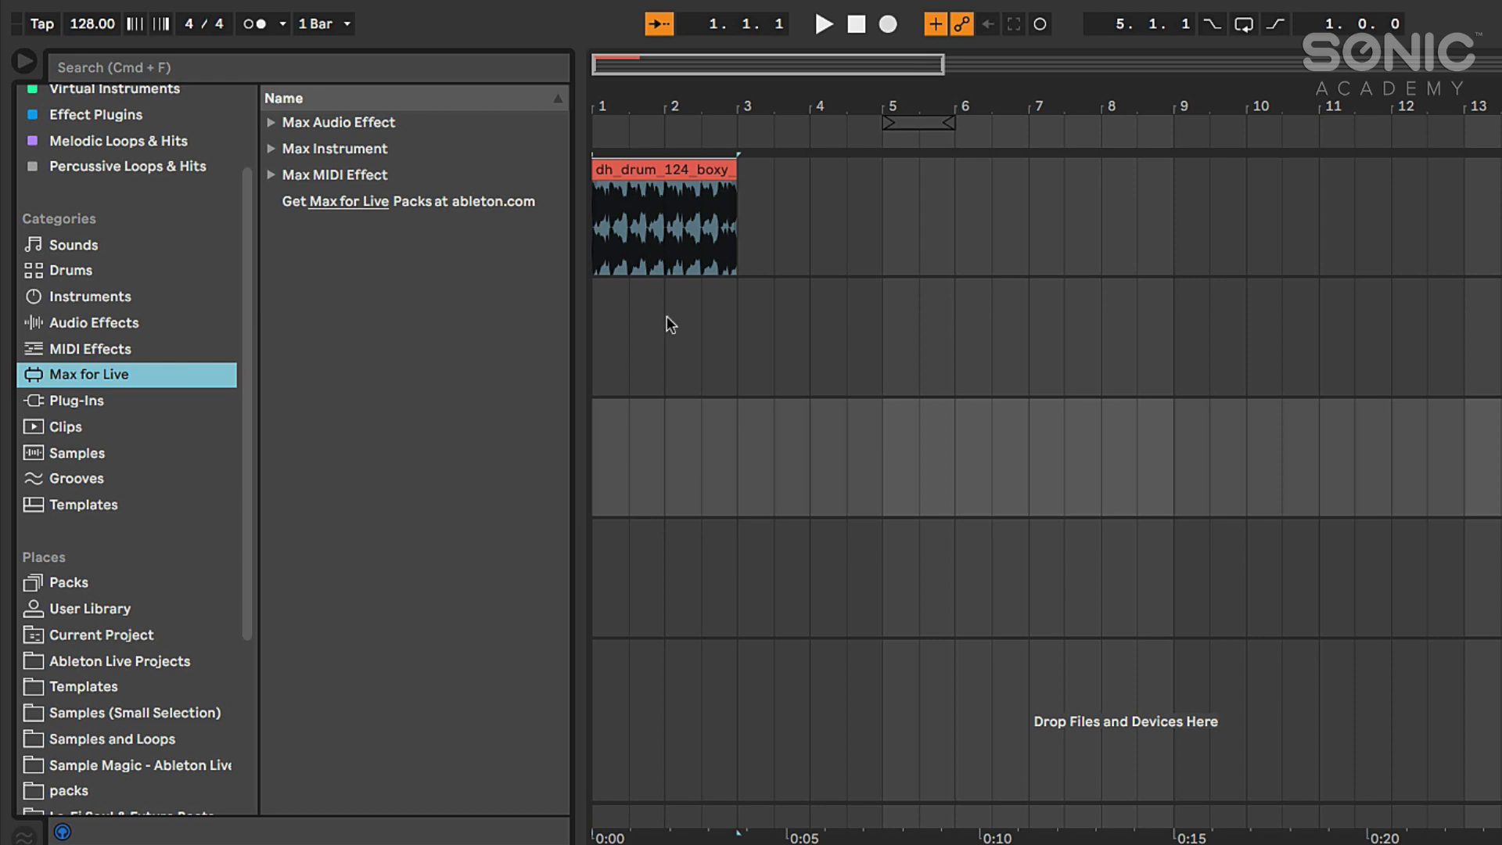
{"action": "scroll", "coordinate": [667, 316], "scroll_direction": "right", "scroll_amount": 1}
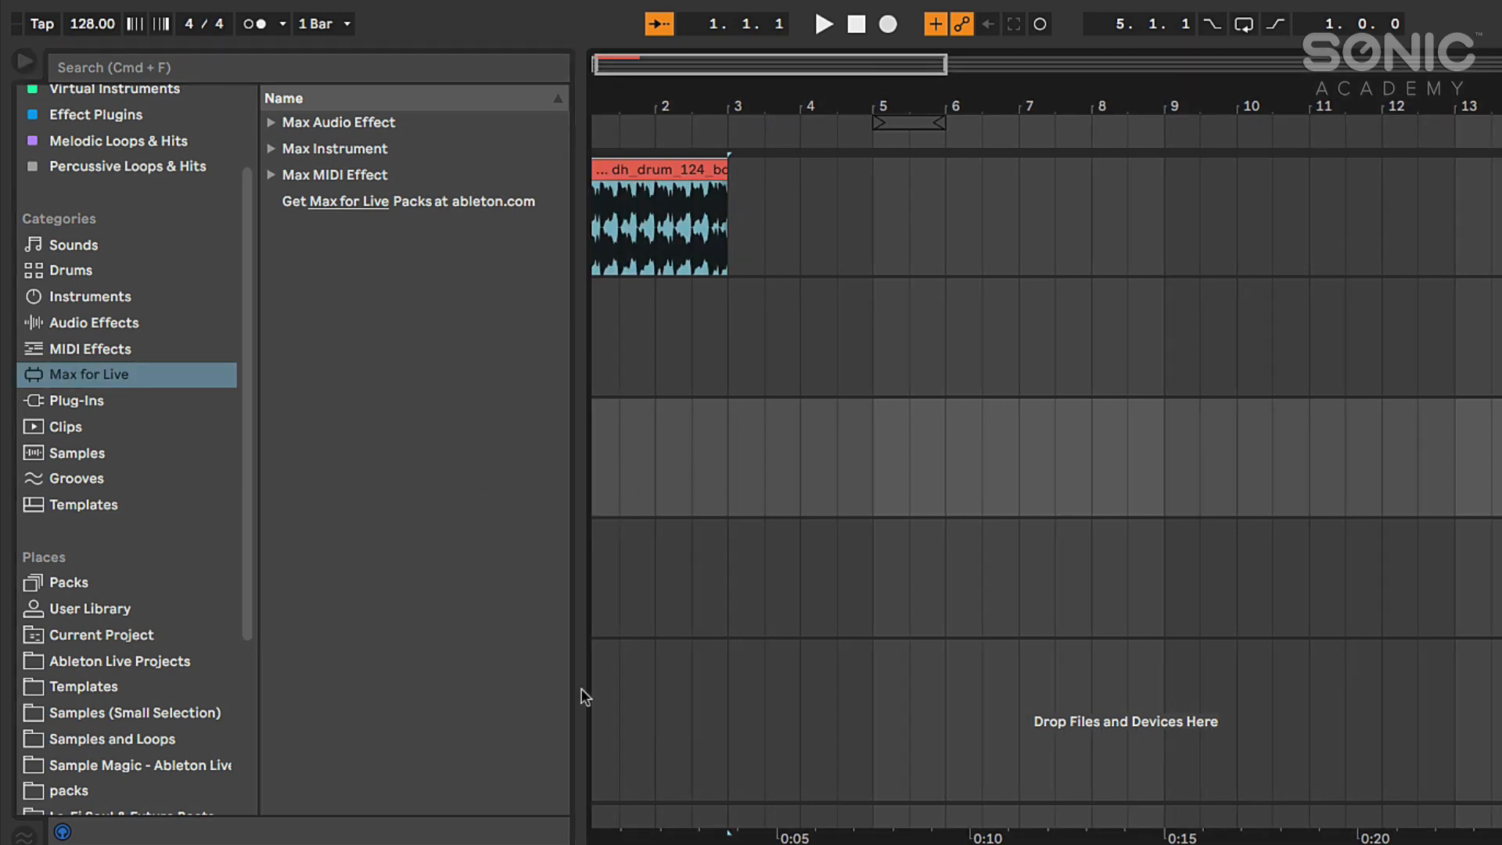
- Show the Plug-Ins category, bring the arrangement back to bar 1, and reduce the browser width slightly
{"action": "left_click", "coordinate": [58, 400]}
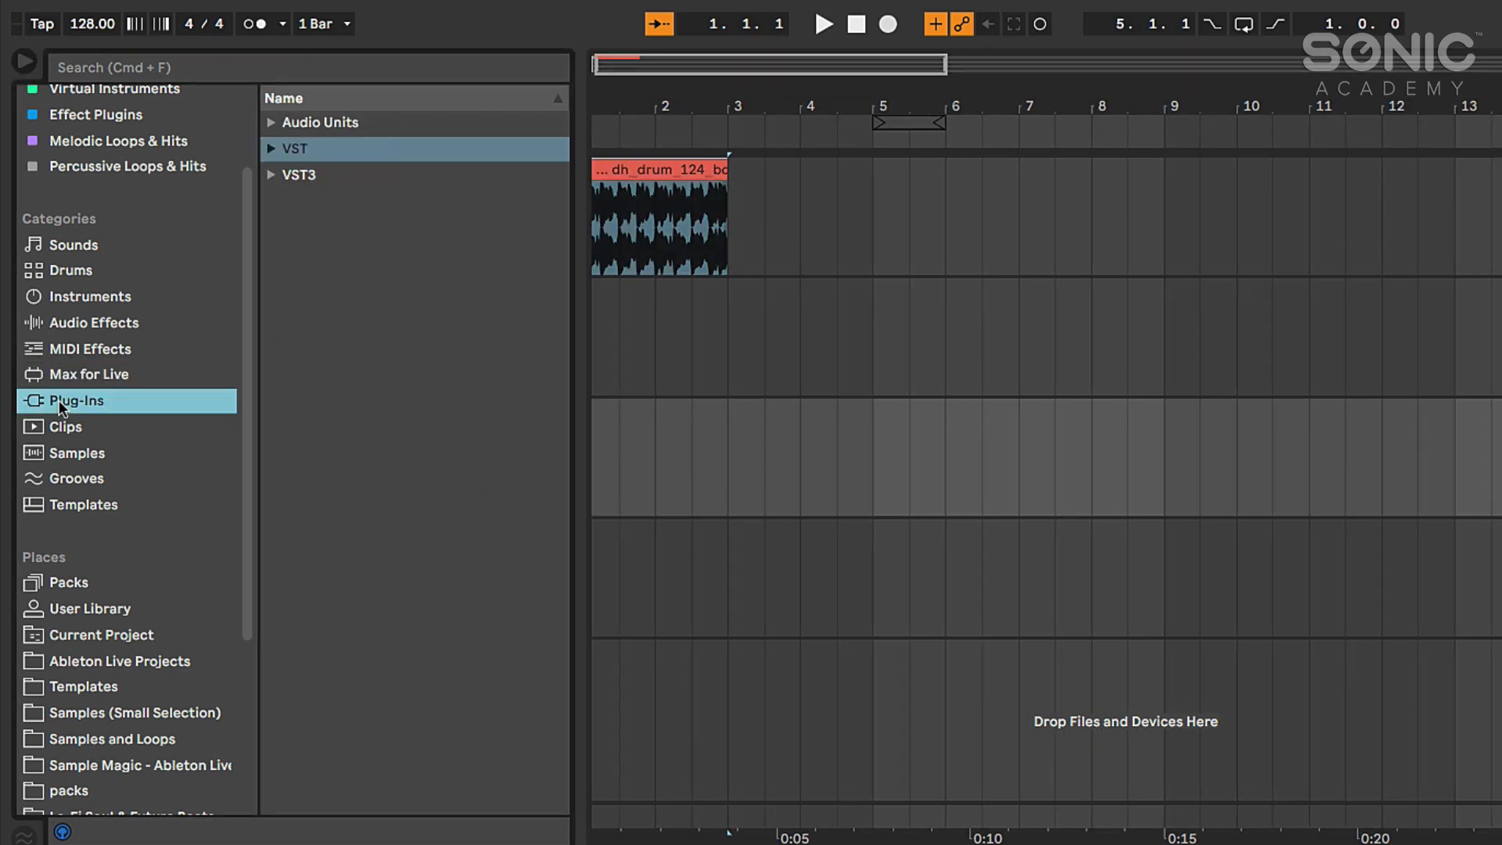
{"action": "left_click_drag", "start_coordinate": [578, 198], "coordinate": [575, 198]}
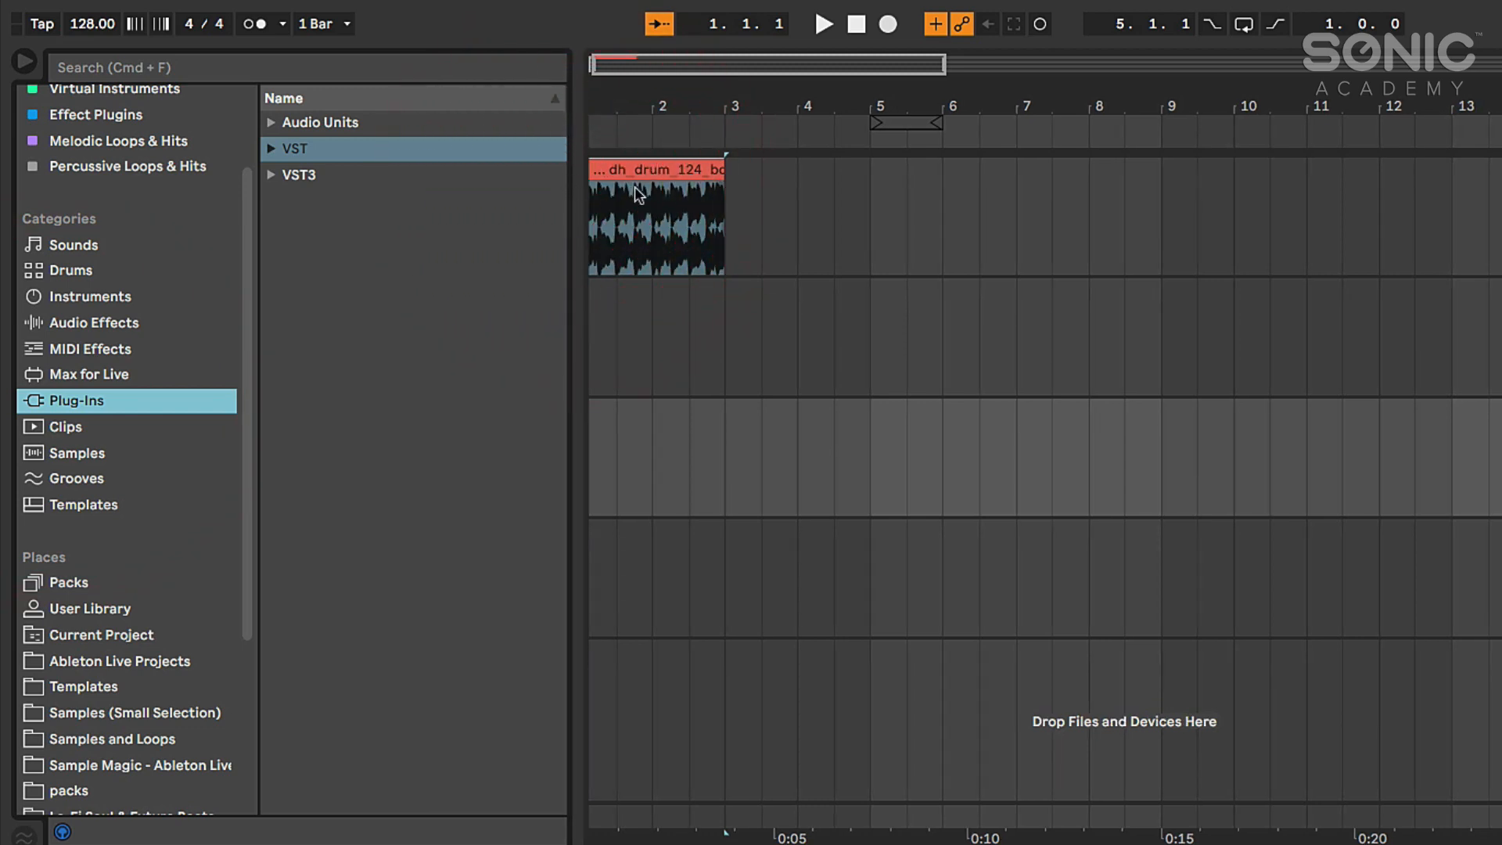
{"action": "left_click", "coordinate": [702, 189]}
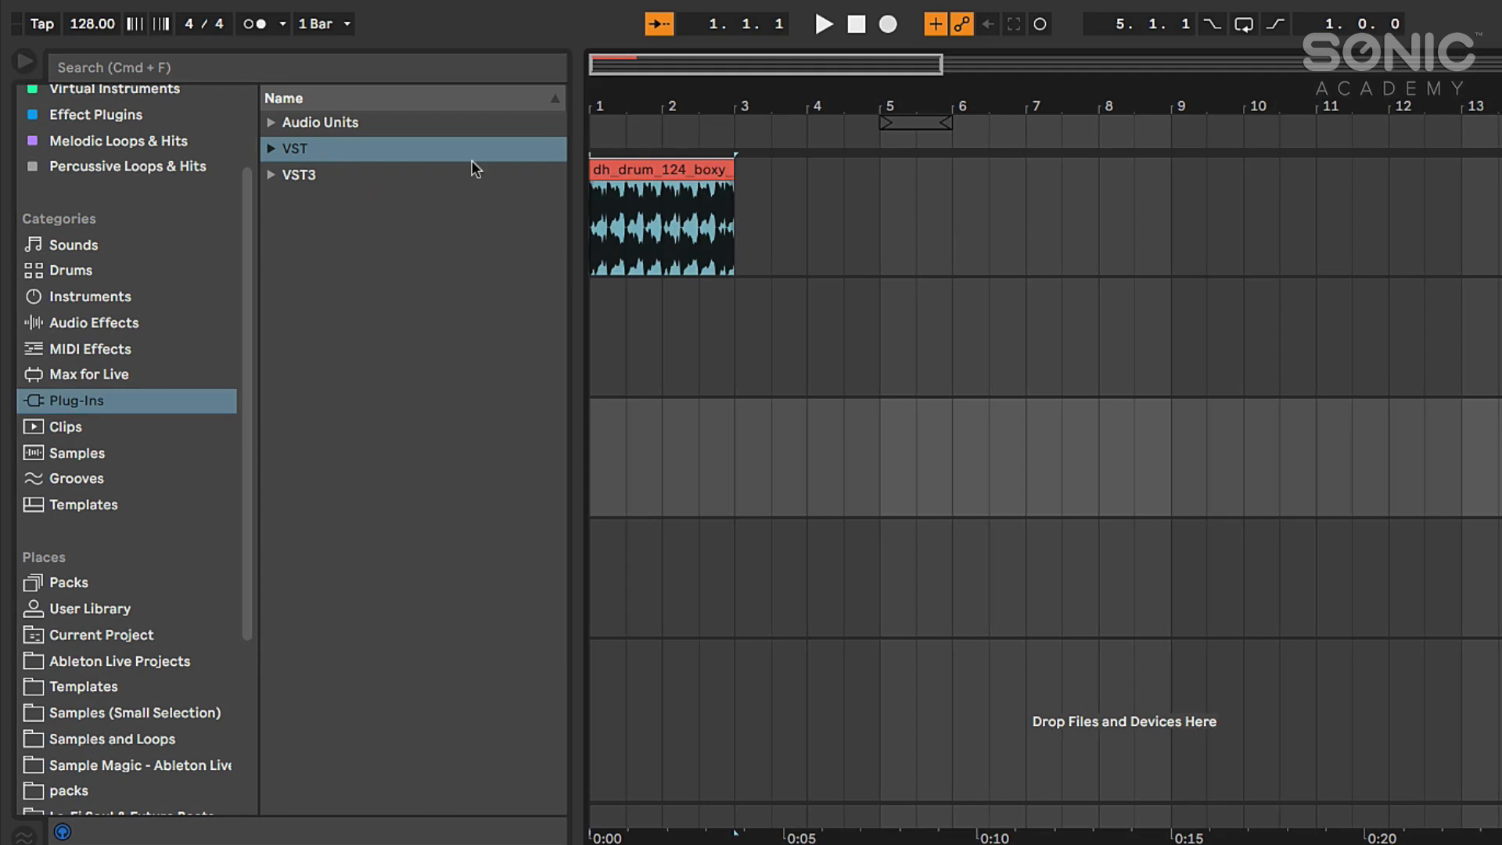
{"action": "left_click_drag", "start_coordinate": [578, 119], "coordinate": [568, 137]}
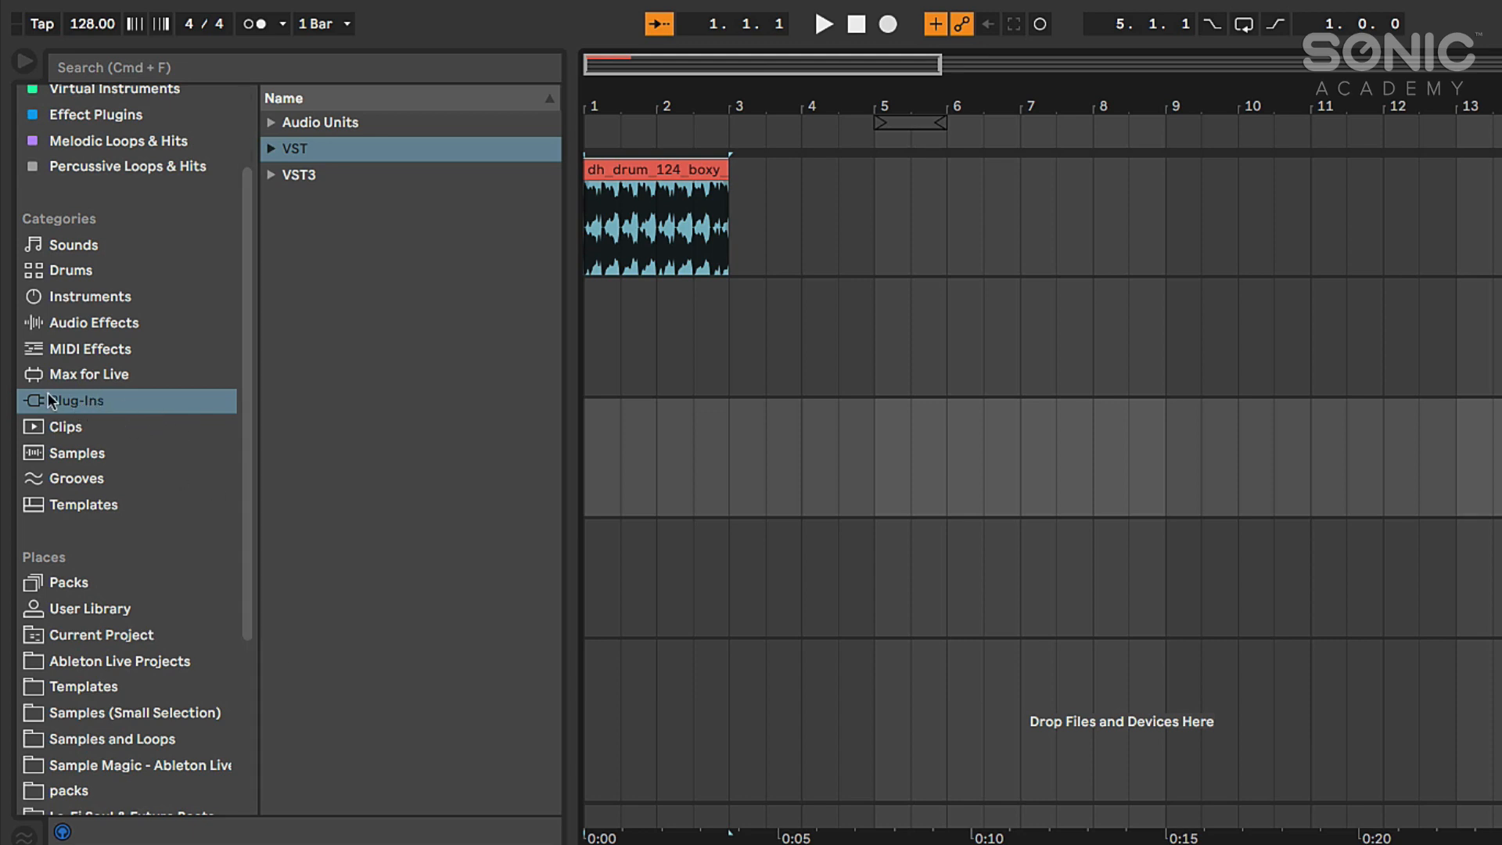
- Expand the VST folder in the Plug-Ins category and look through the installed plug-ins and their colour tags
{"action": "left_click", "coordinate": [266, 149]}
{"action": "scroll", "coordinate": [411, 308], "scroll_direction": "down", "scroll_amount": 15}
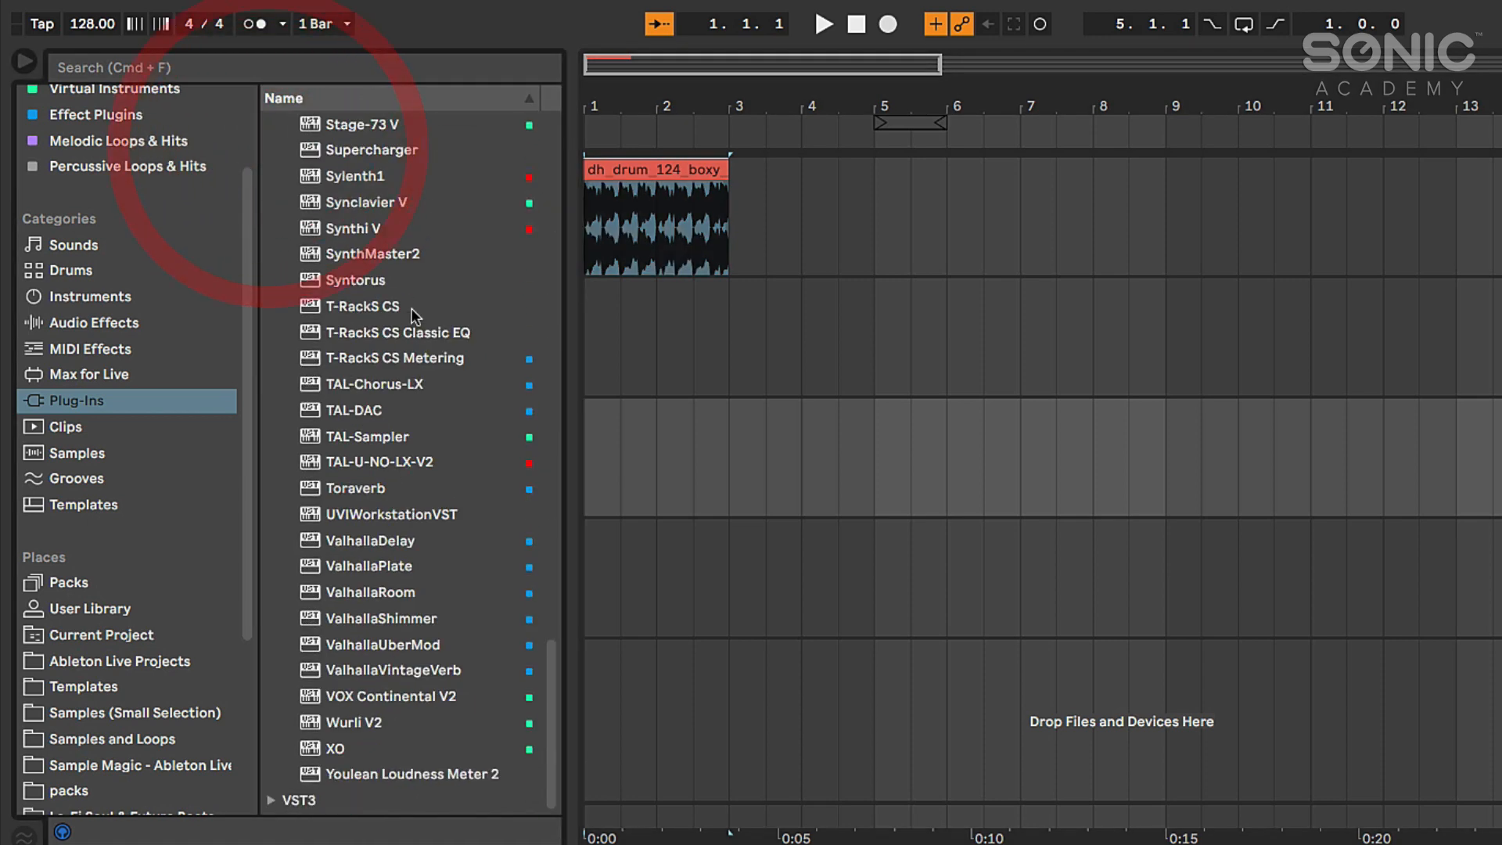
{"action": "scroll", "coordinate": [333, 590], "scroll_direction": "up", "scroll_amount": 15}
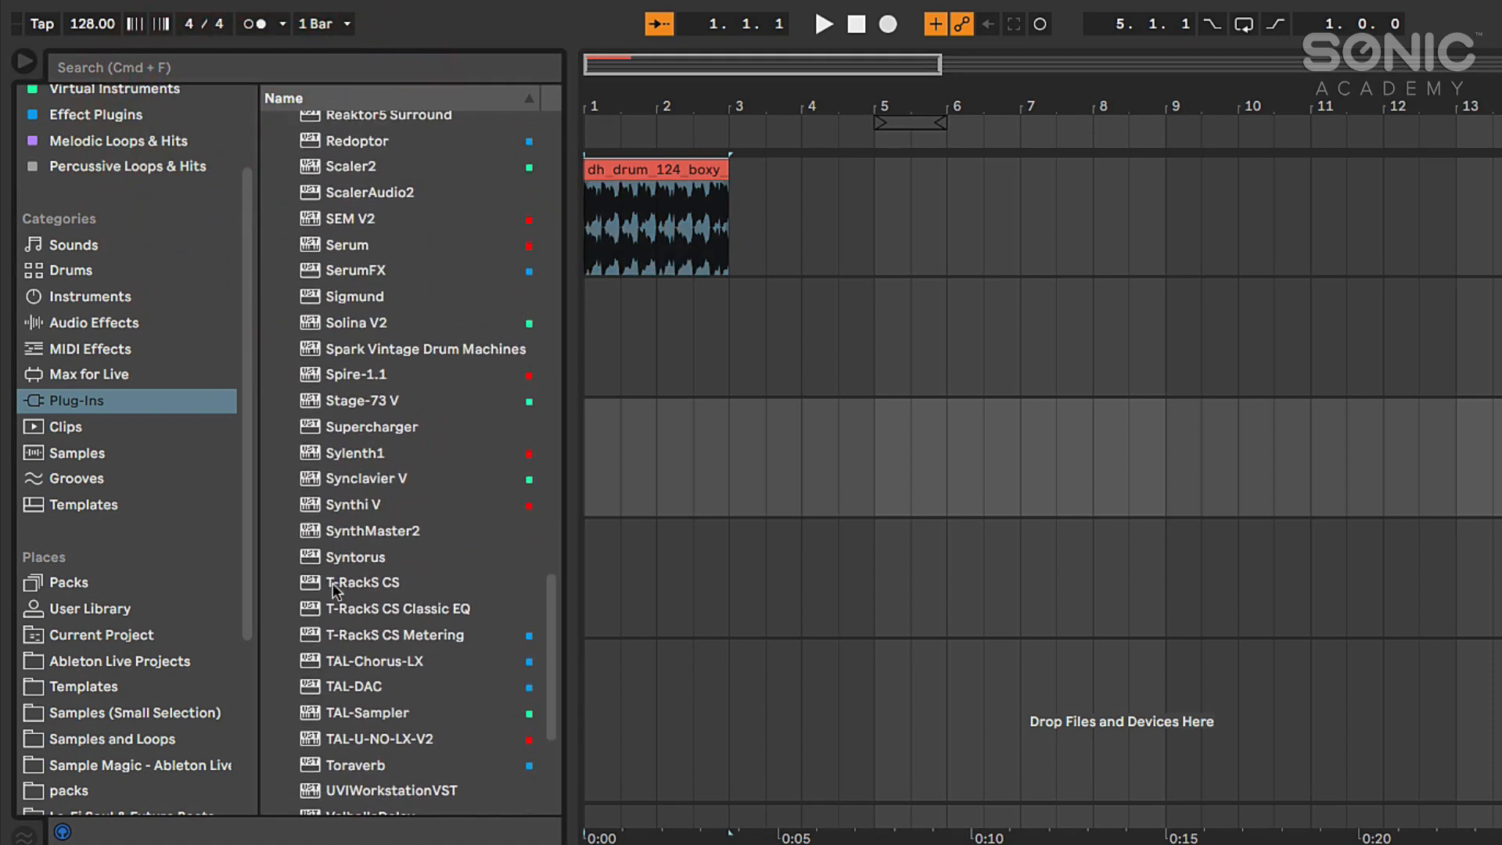
- Select the Serum plug-in in the VST list and make the browser slightly narrower
{"action": "left_click", "coordinate": [324, 370]}
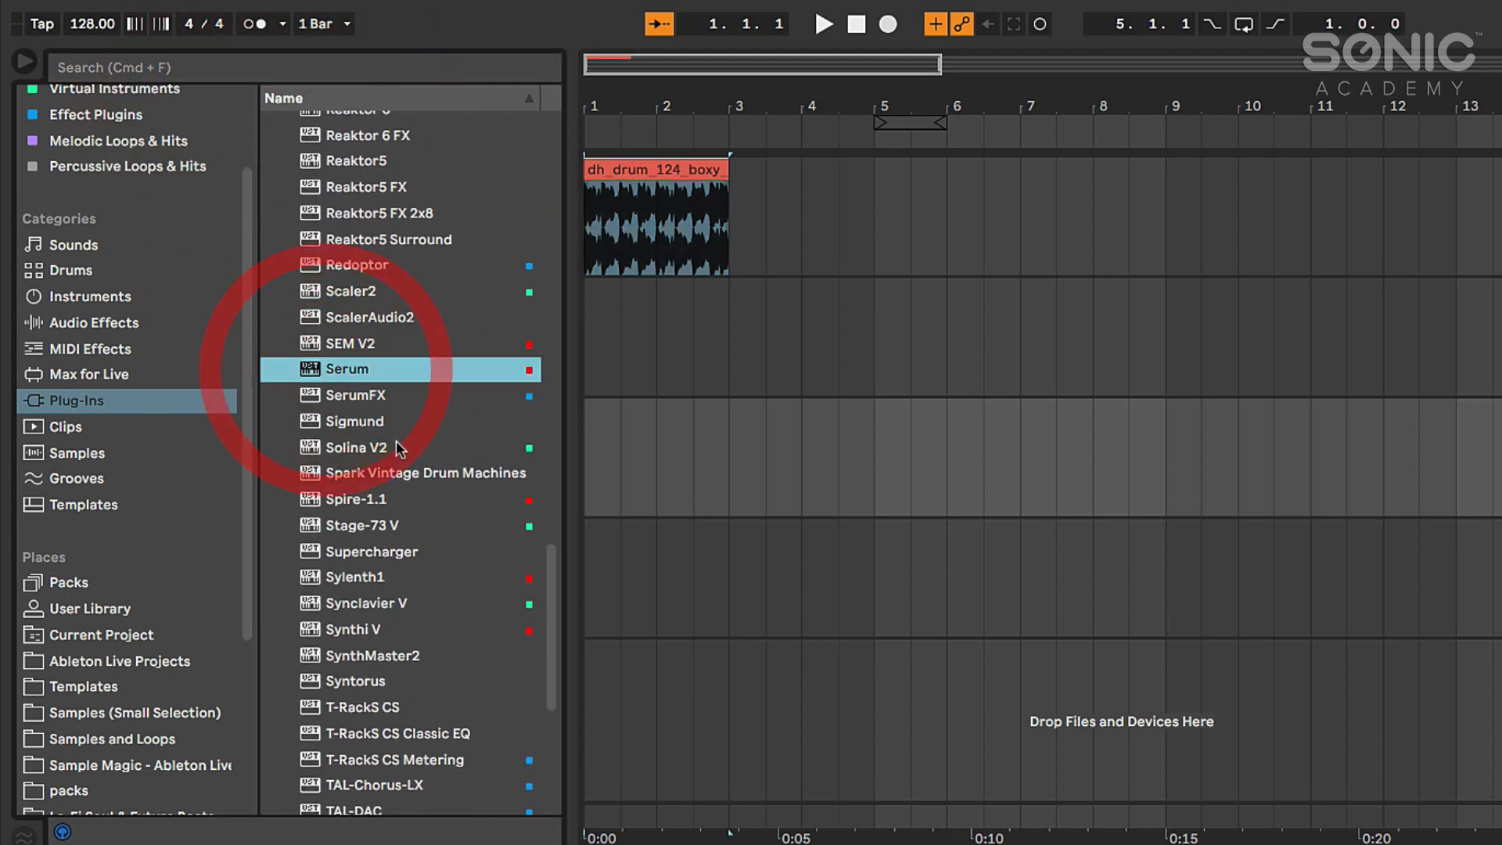
{"action": "scroll", "coordinate": [403, 593], "scroll_direction": "down", "scroll_amount": 1}
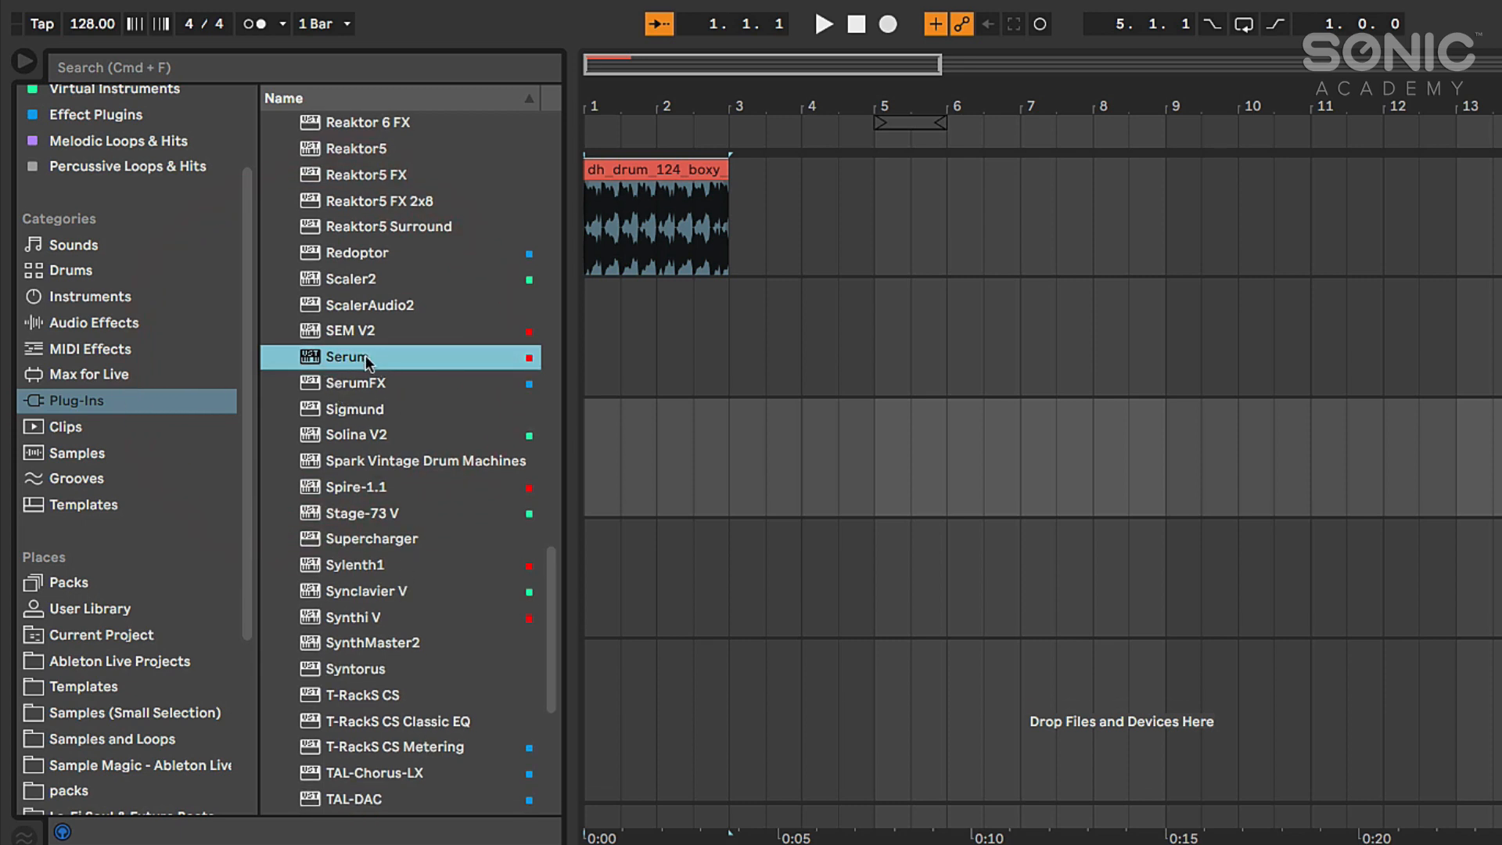
{"action": "scroll", "coordinate": [377, 366], "scroll_direction": "up", "scroll_amount": 1}
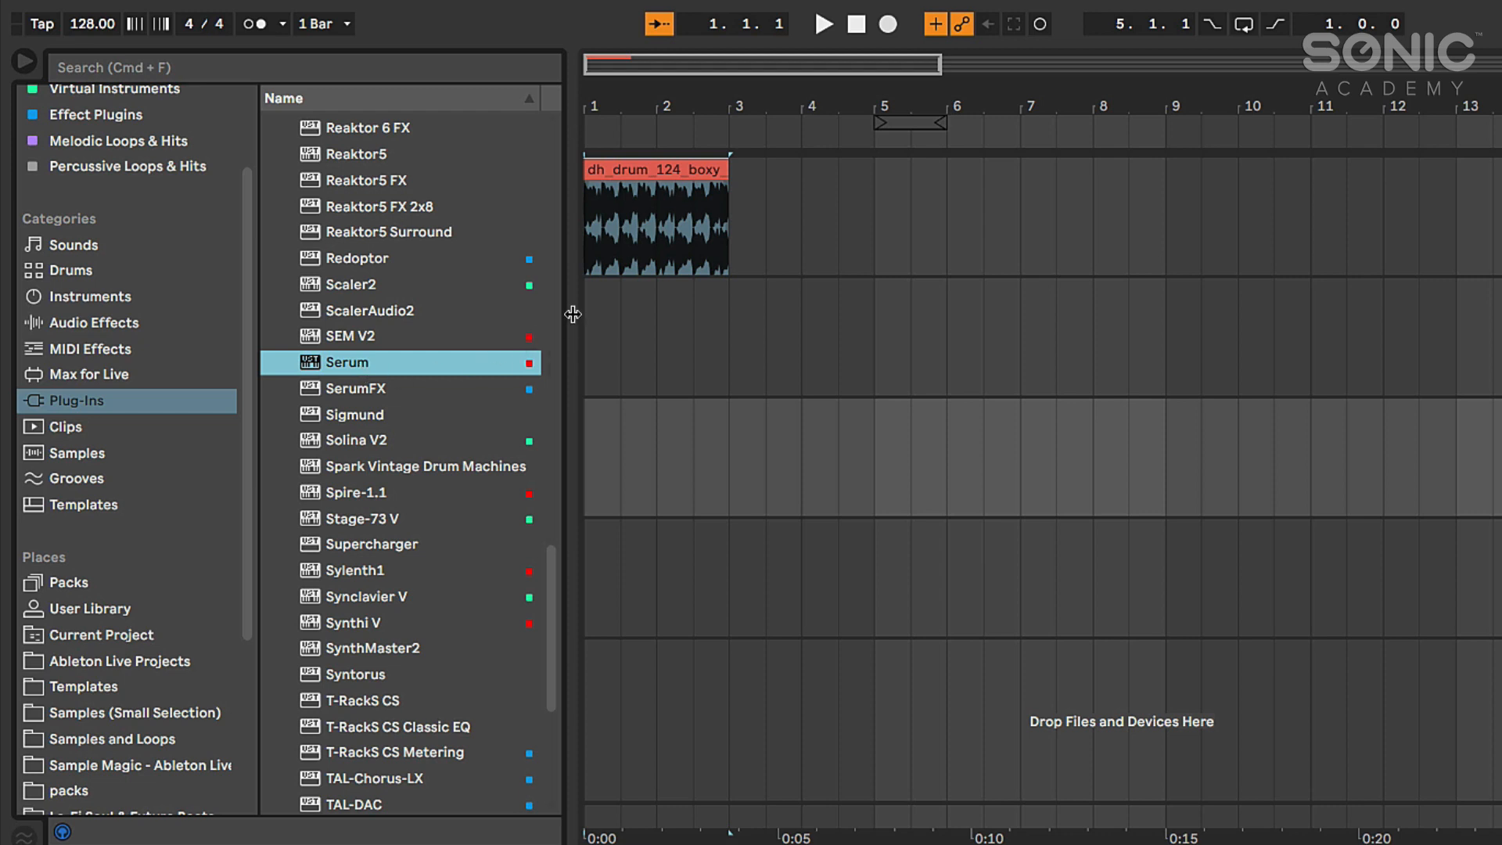
{"action": "left_click_drag", "start_coordinate": [573, 314], "coordinate": [571, 315]}
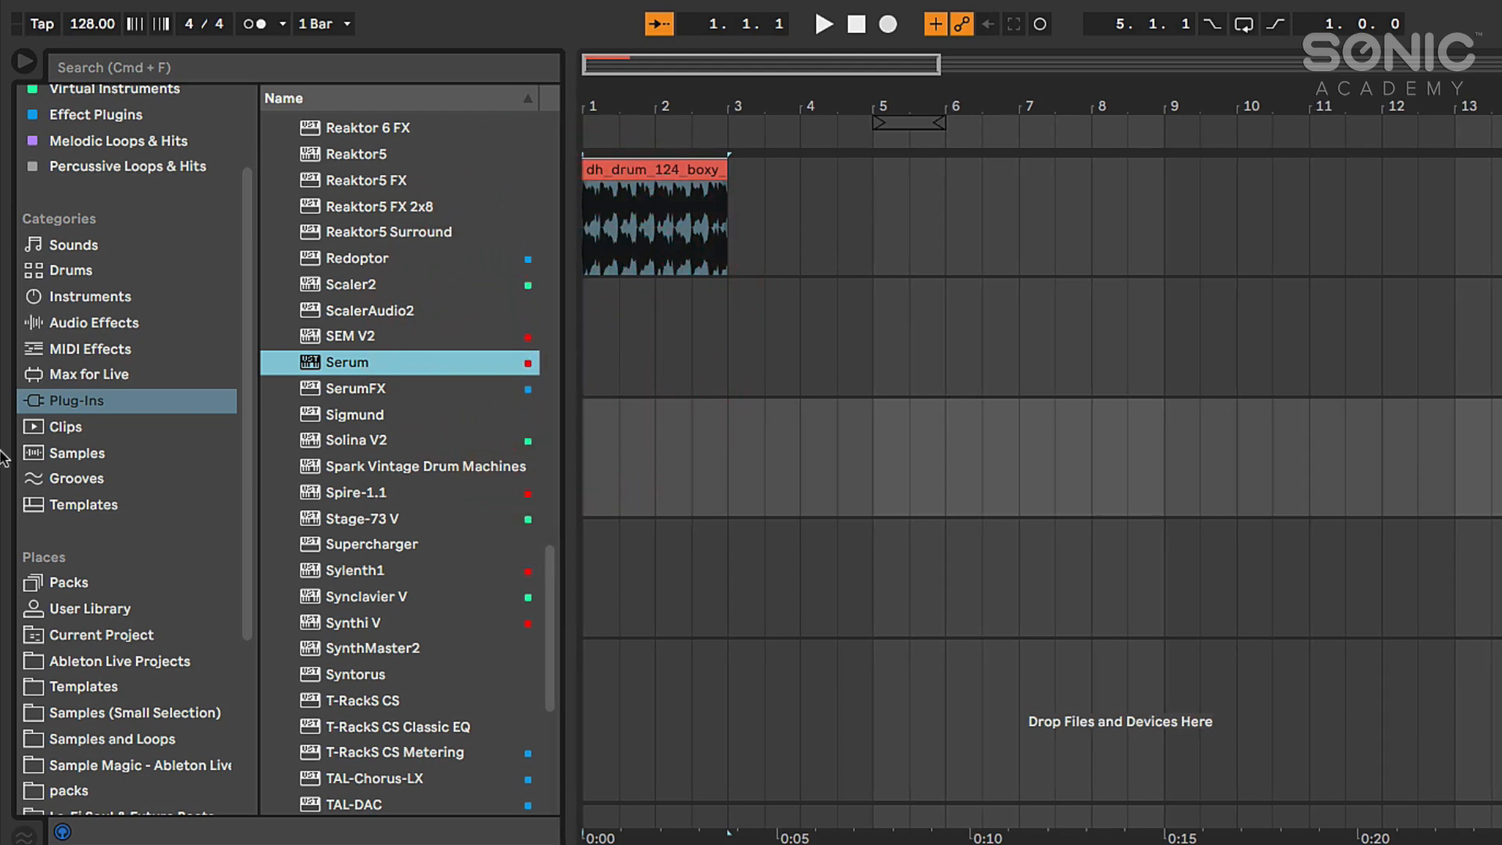
- Show the Clips category in a slightly narrower browser and preview the clip 505 Core Kit 111 bpm.alc
{"action": "left_click", "coordinate": [61, 427]}
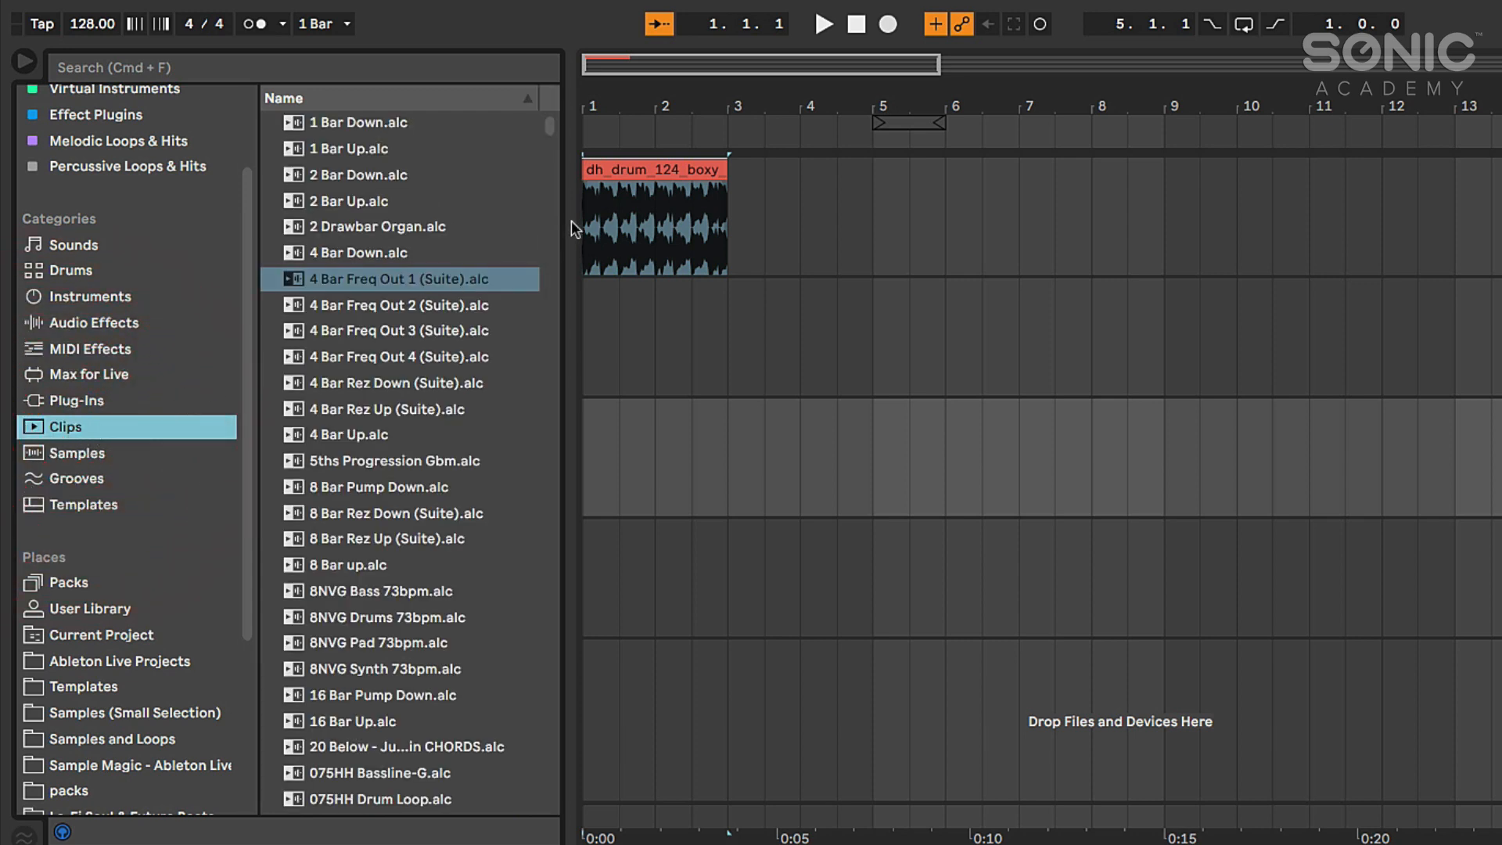
{"action": "left_click_drag", "start_coordinate": [572, 216], "coordinate": [562, 217]}
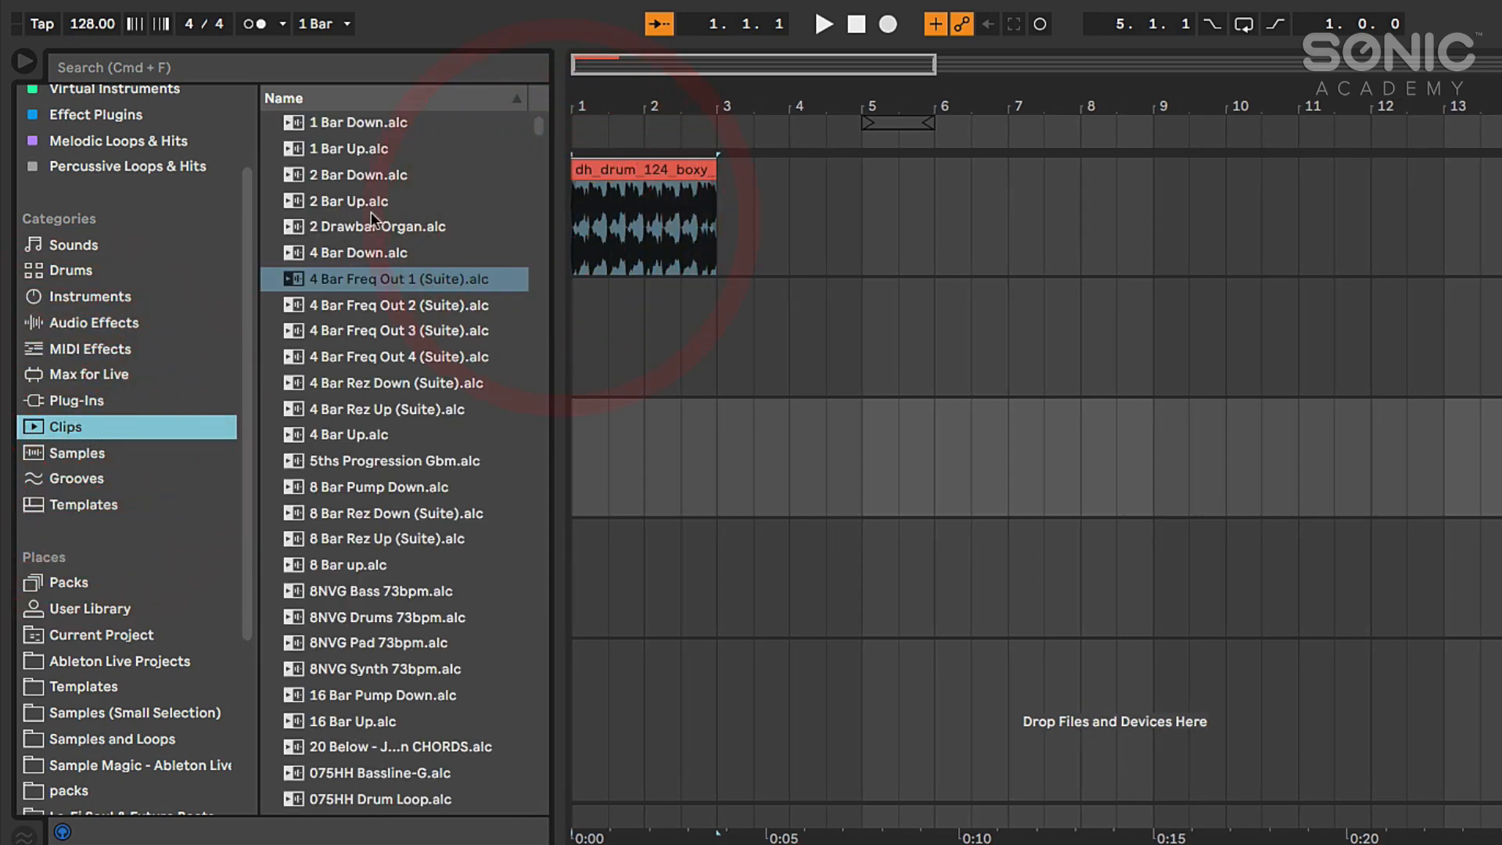
{"action": "scroll", "coordinate": [360, 335], "scroll_direction": "down", "scroll_amount": 15}
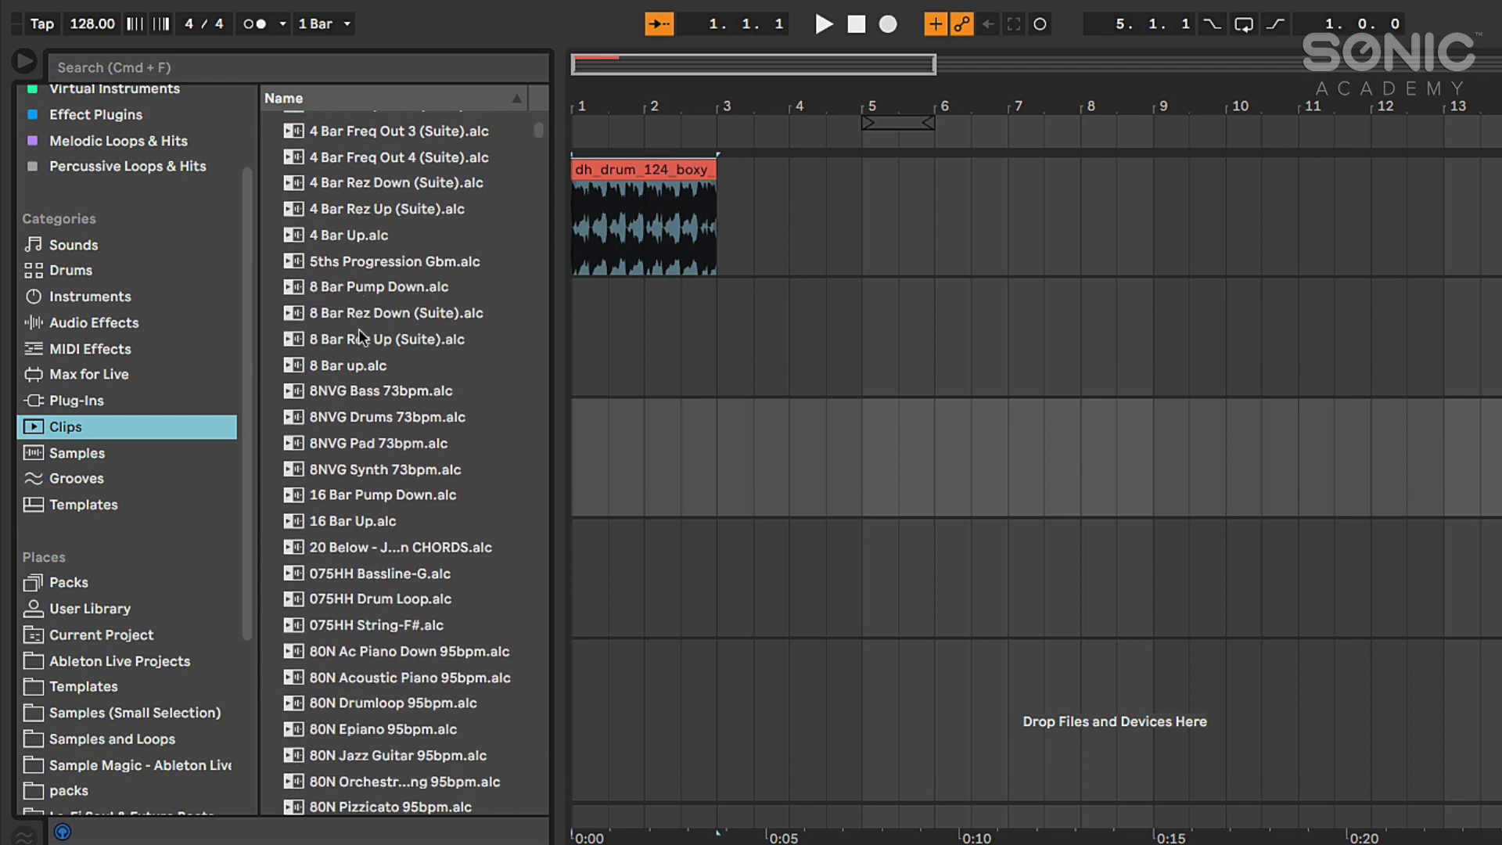
{"action": "scroll", "coordinate": [345, 391], "scroll_direction": "down", "scroll_amount": 4}
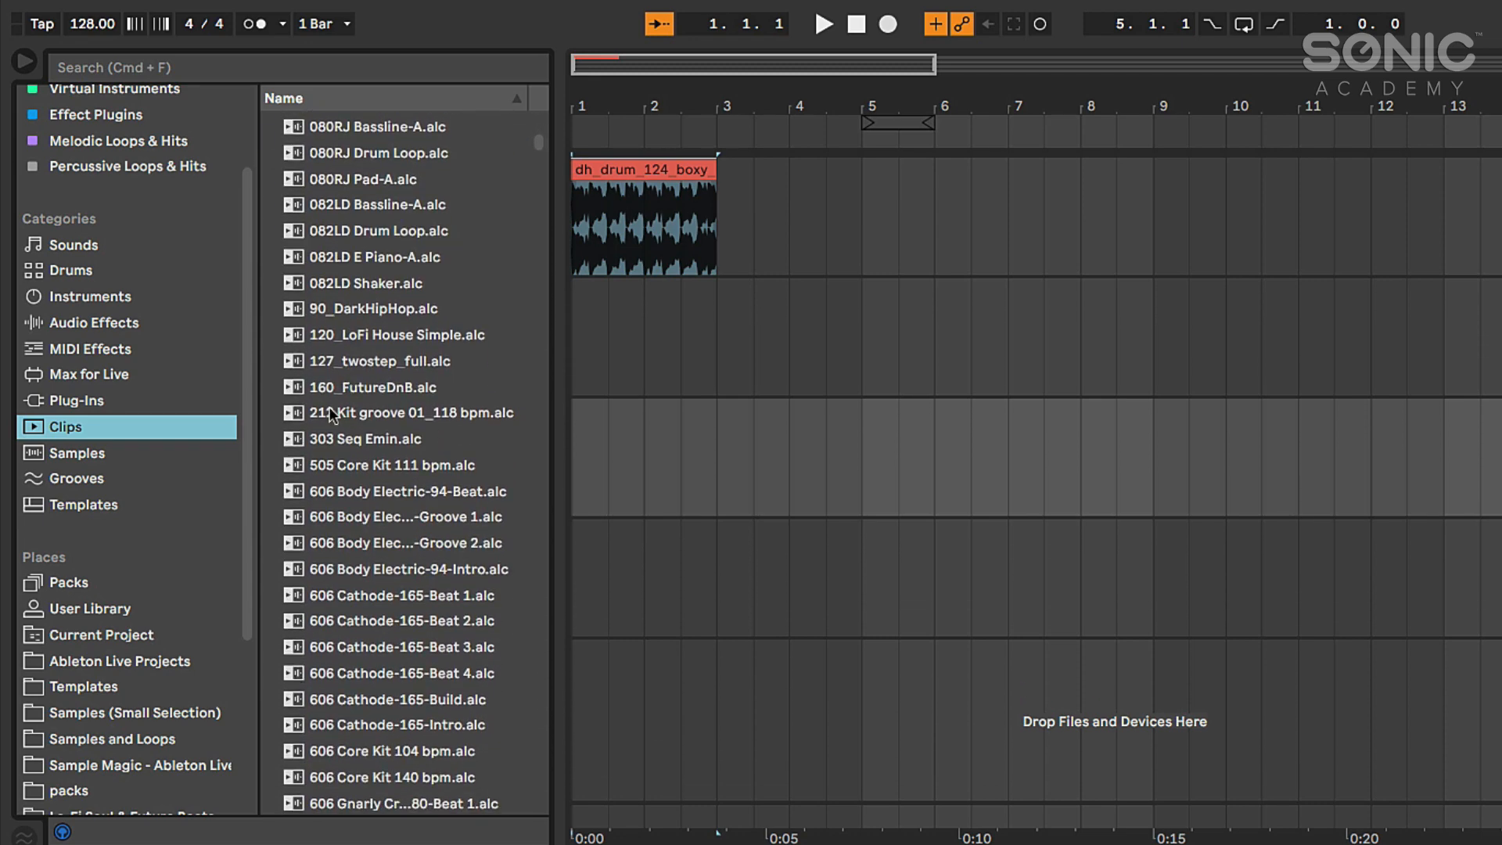
{"action": "left_click", "coordinate": [317, 458]}
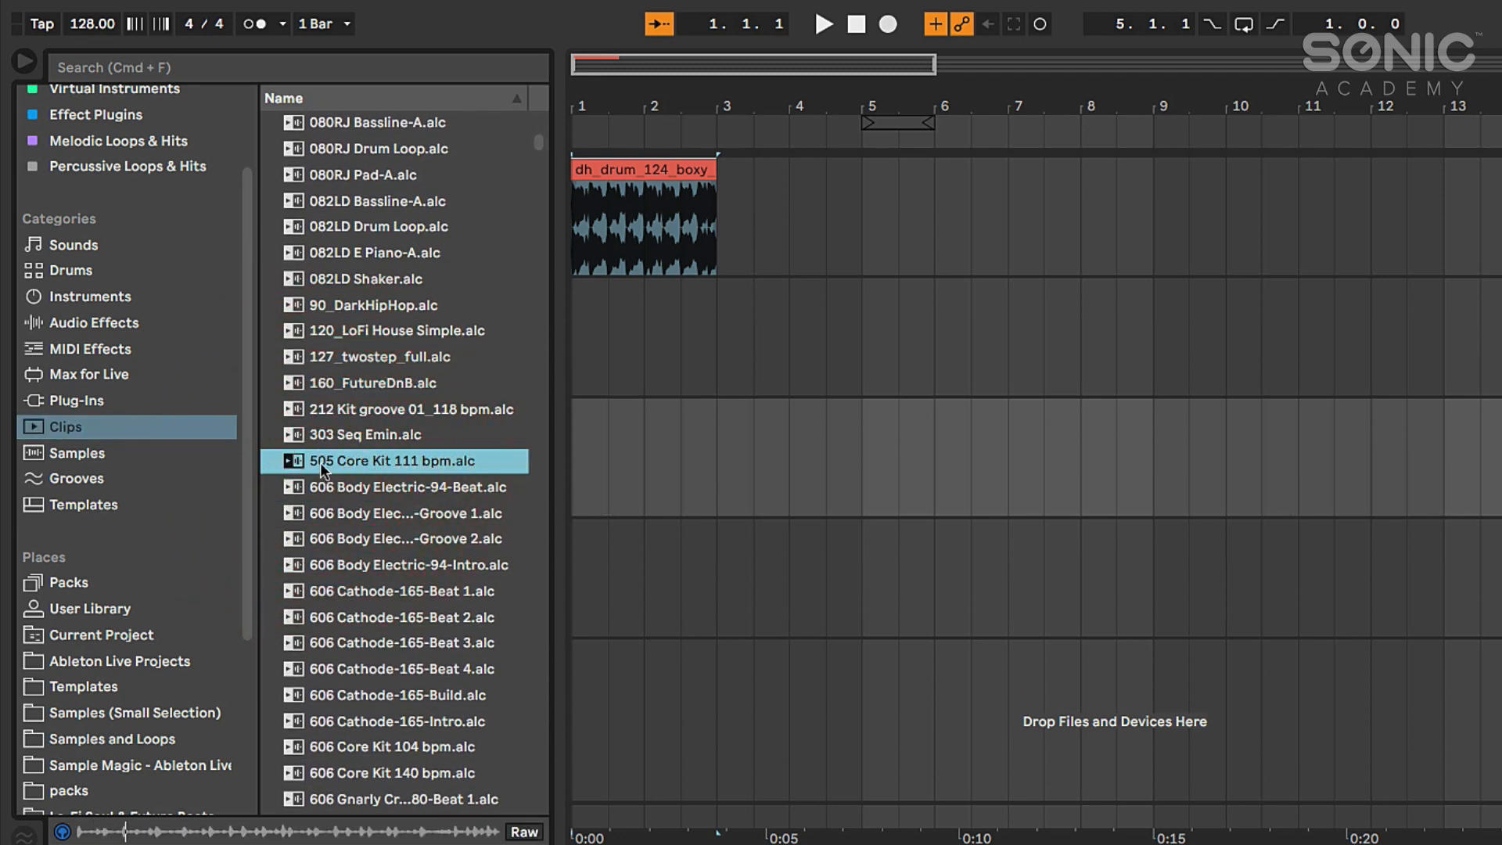
- Place the 505 Core Kit 111 bpm clip at bar 1 on a new track below track 4 MIDI
{"action": "left_click_drag", "start_coordinate": [1052, 688], "coordinate": [592, 686]}
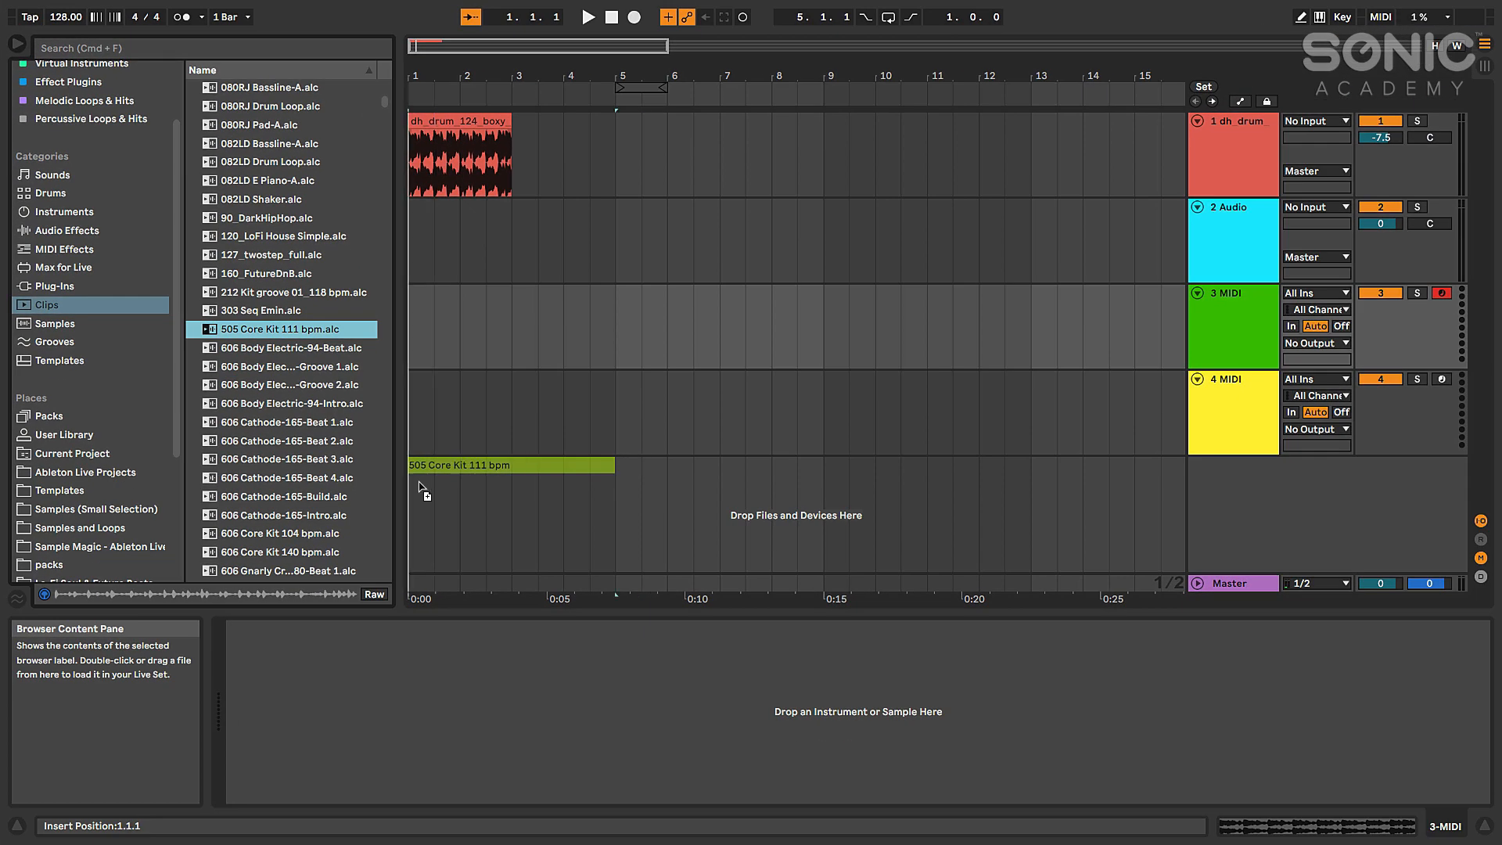
{"action": "left_click_drag", "start_coordinate": [422, 491], "coordinate": [700, 492]}
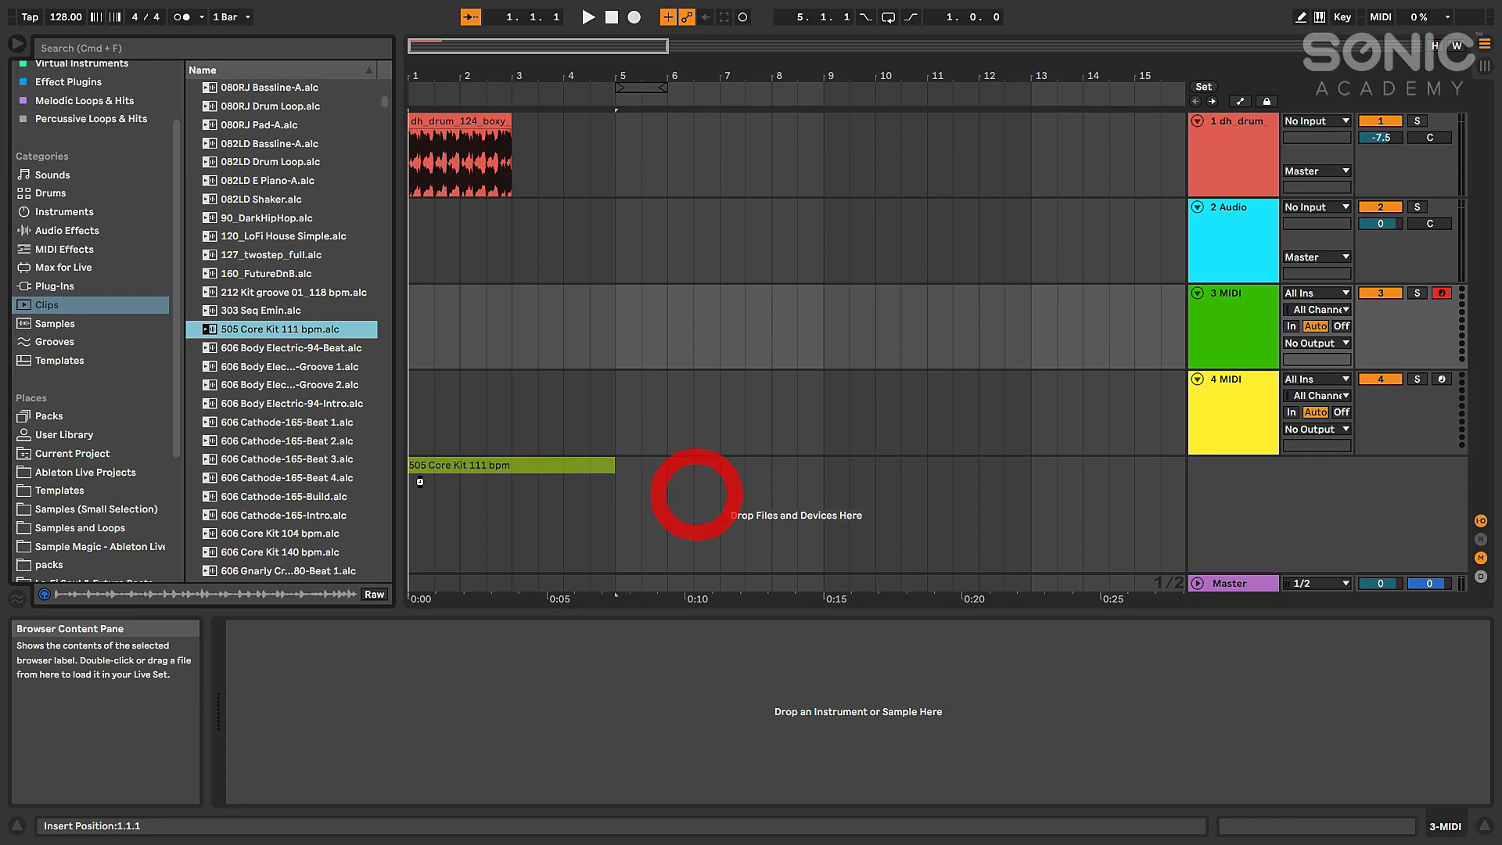
{"action": "left_click", "coordinate": [1253, 478]}
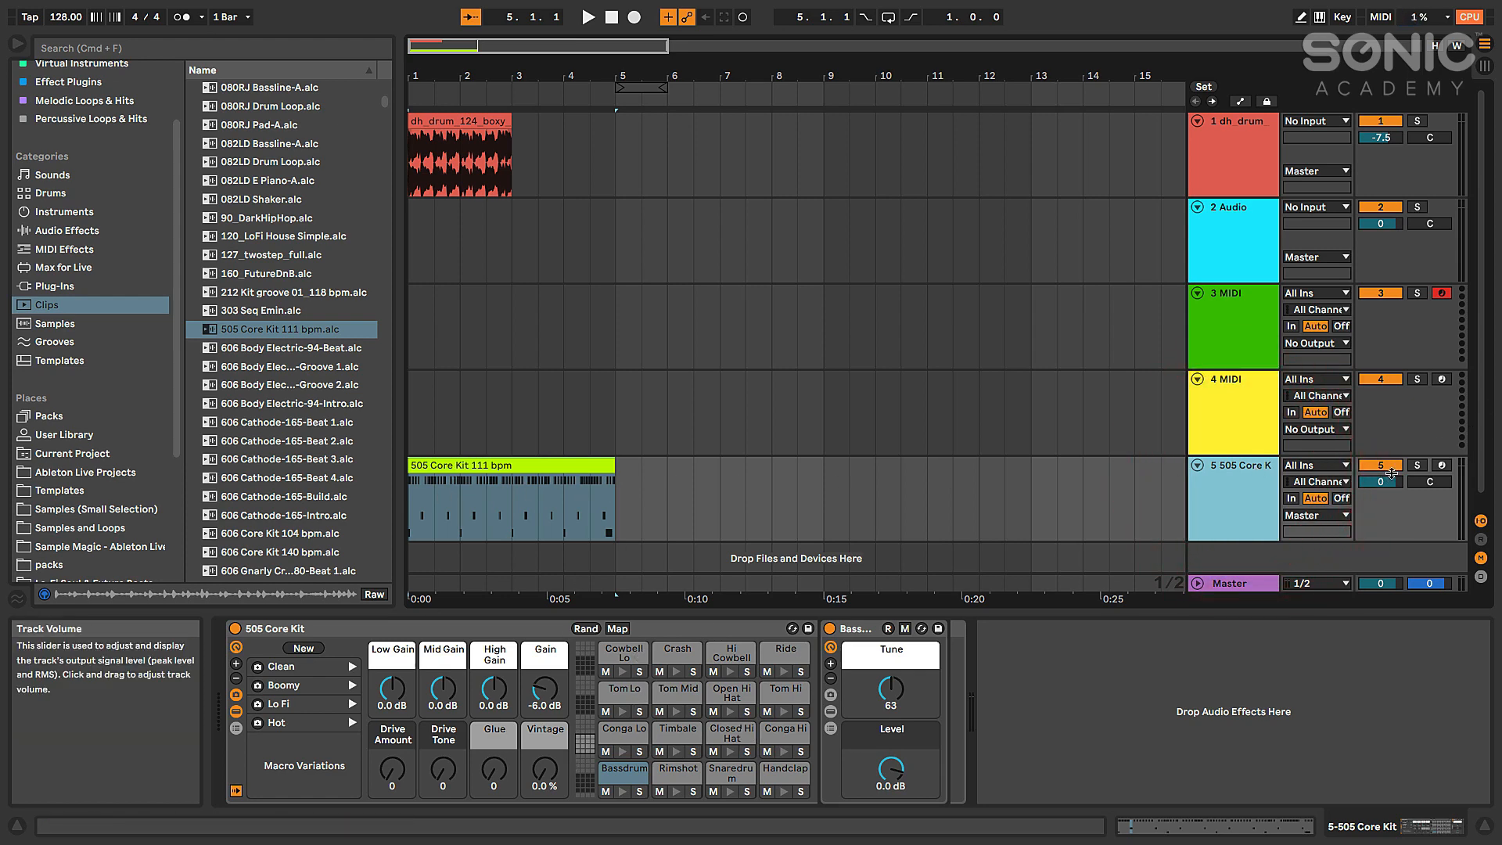
- Solo the 505 Core Kit track, play its clip in the arrangement, and stop playback
{"action": "left_click", "coordinate": [1417, 465]}
{"action": "key", "text": "space"}
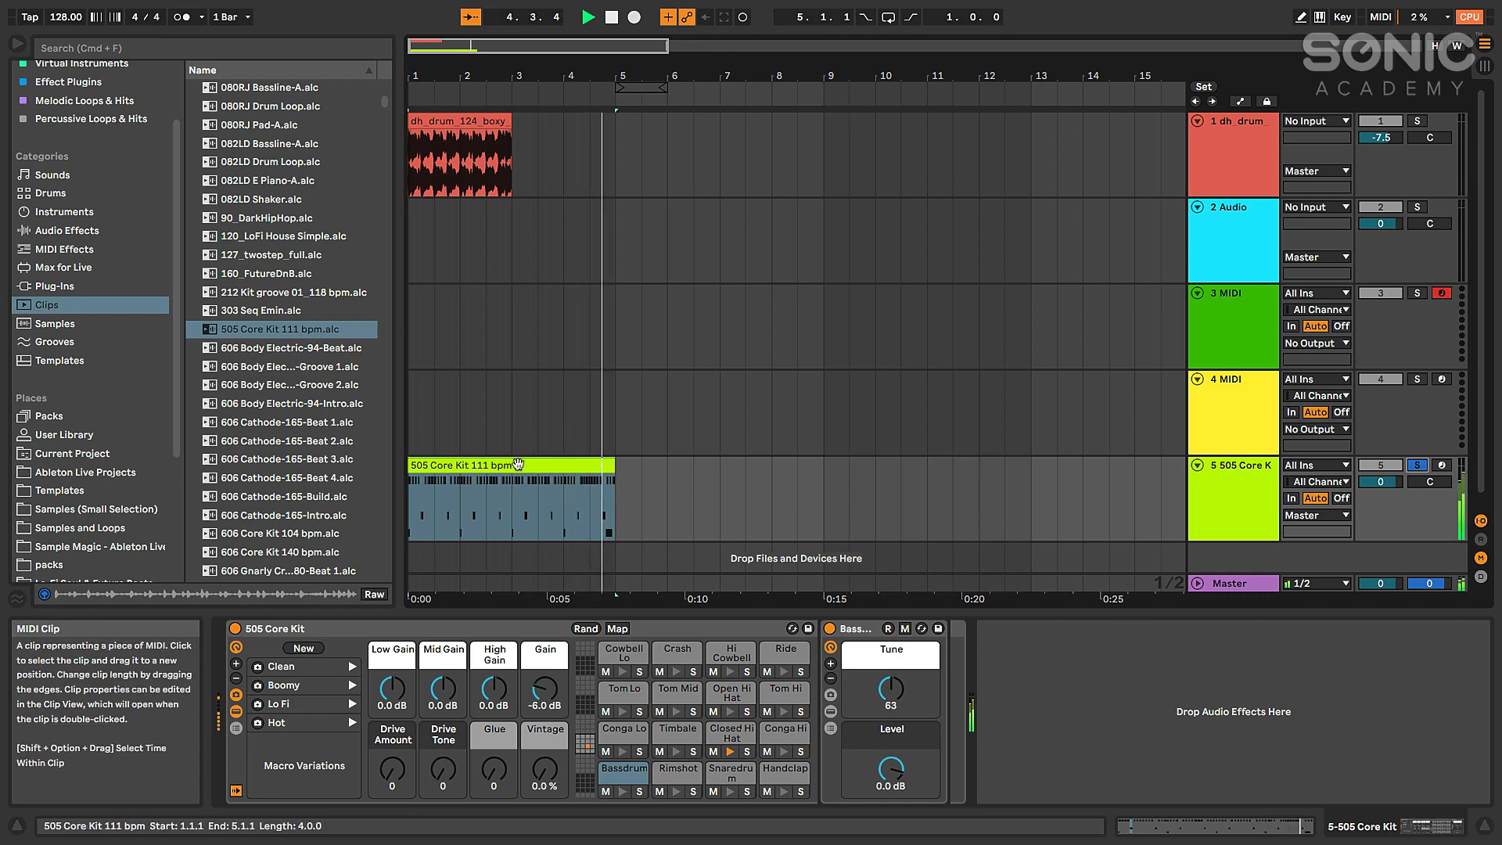
{"action": "key", "text": "space"}
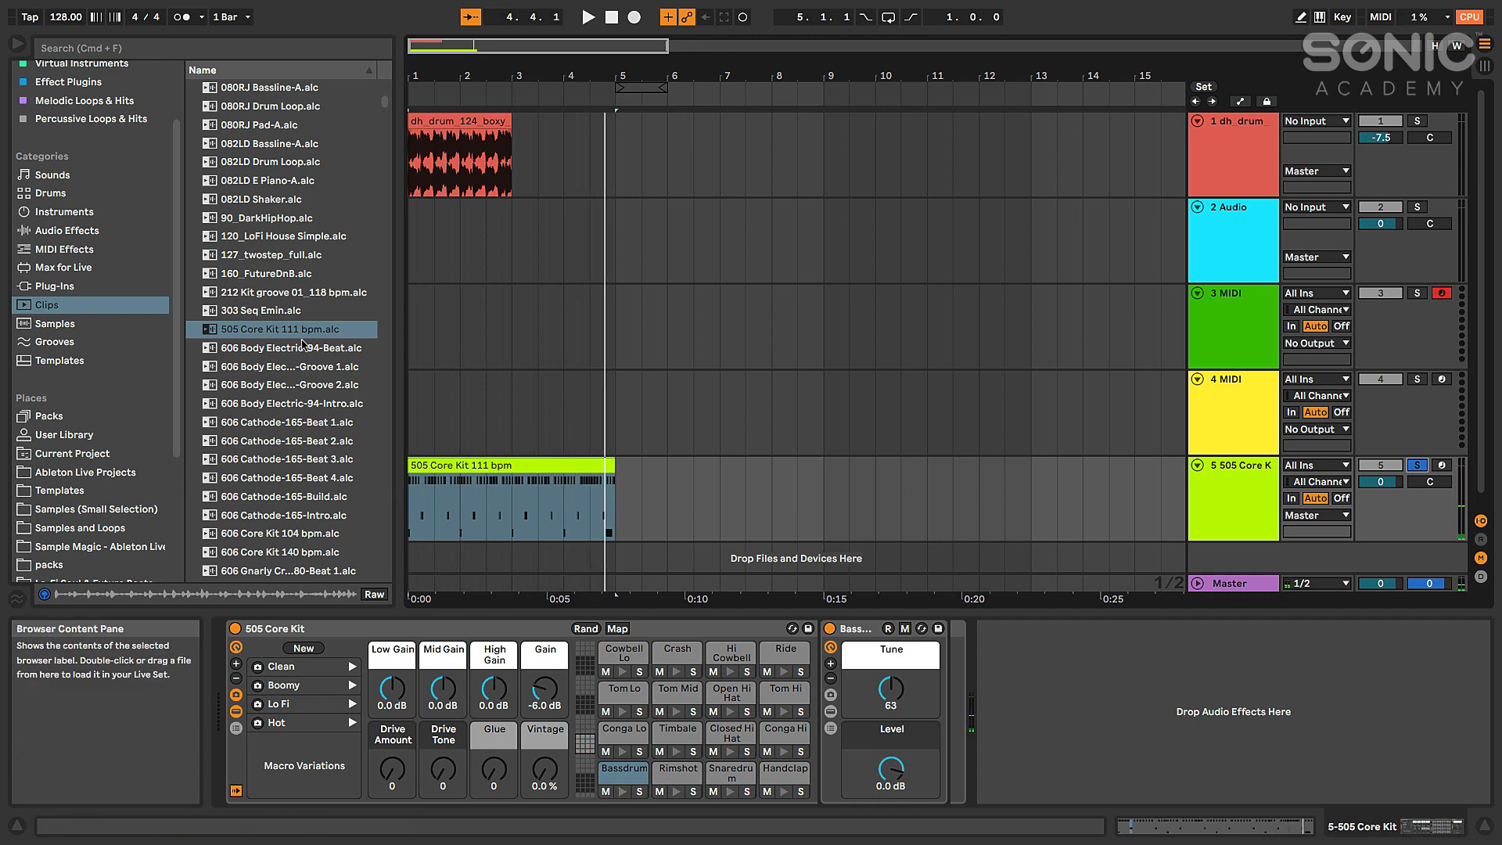
{"action": "scroll", "coordinate": [1154, 531], "scroll_direction": "down", "scroll_amount": 1}
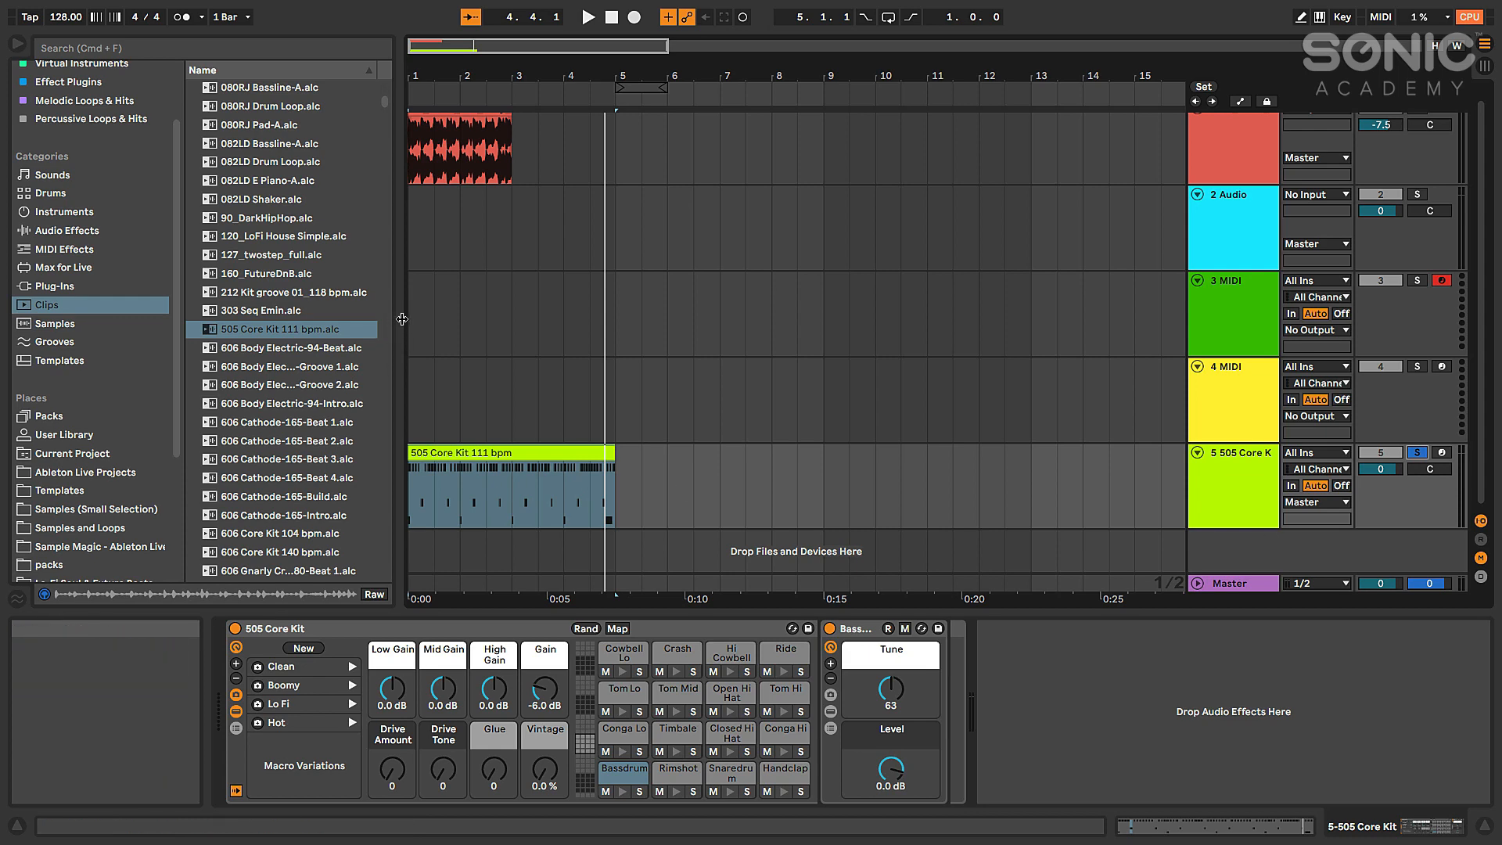
- Show the Samples category, widen the browser until the sample names are readable, and look through the list
{"action": "left_click_drag", "start_coordinate": [400, 319], "coordinate": [403, 320]}
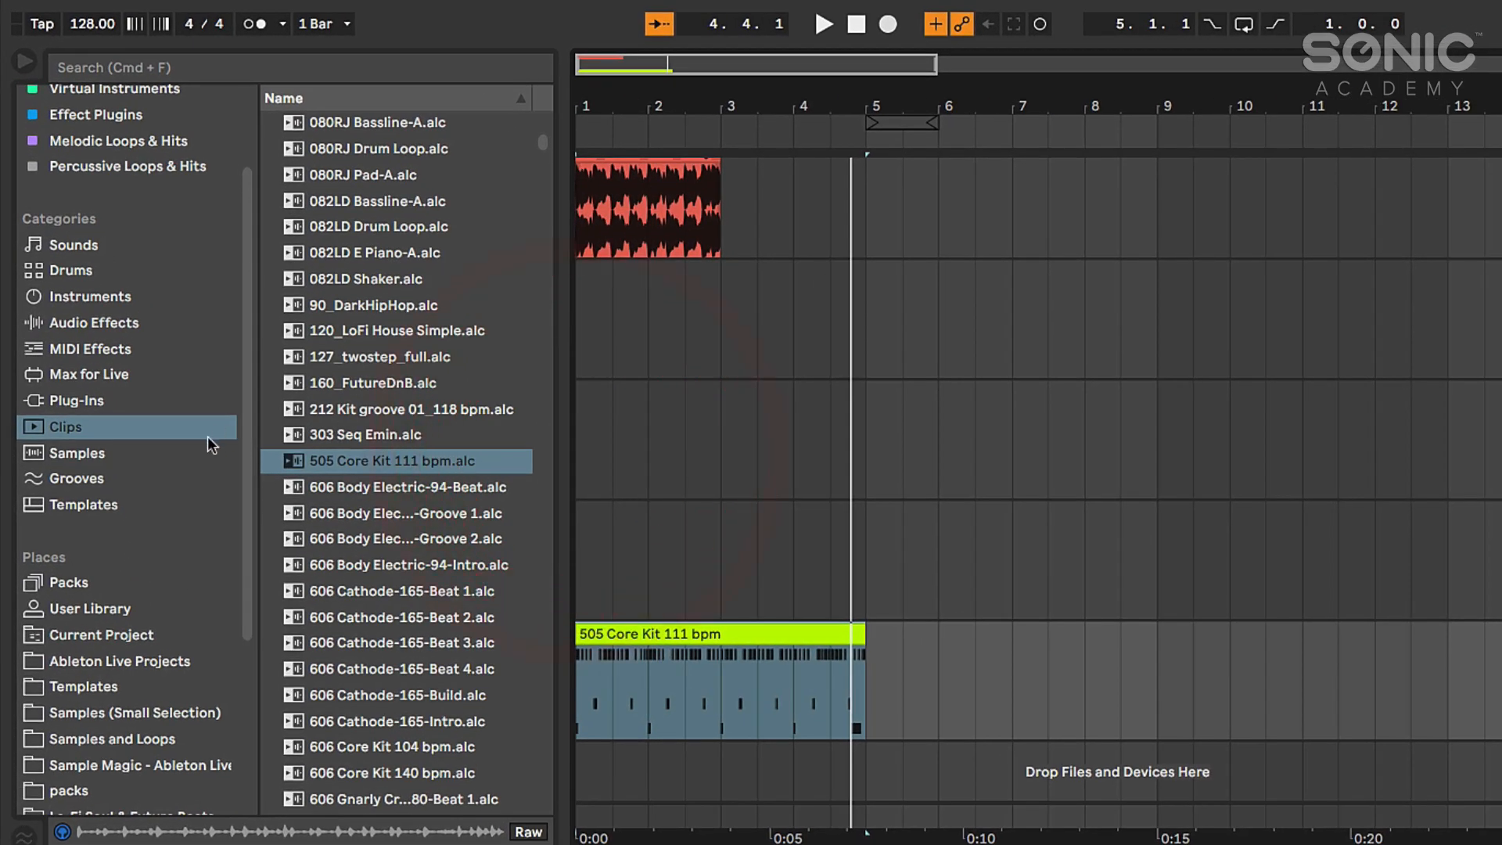
{"action": "left_click", "coordinate": [102, 451]}
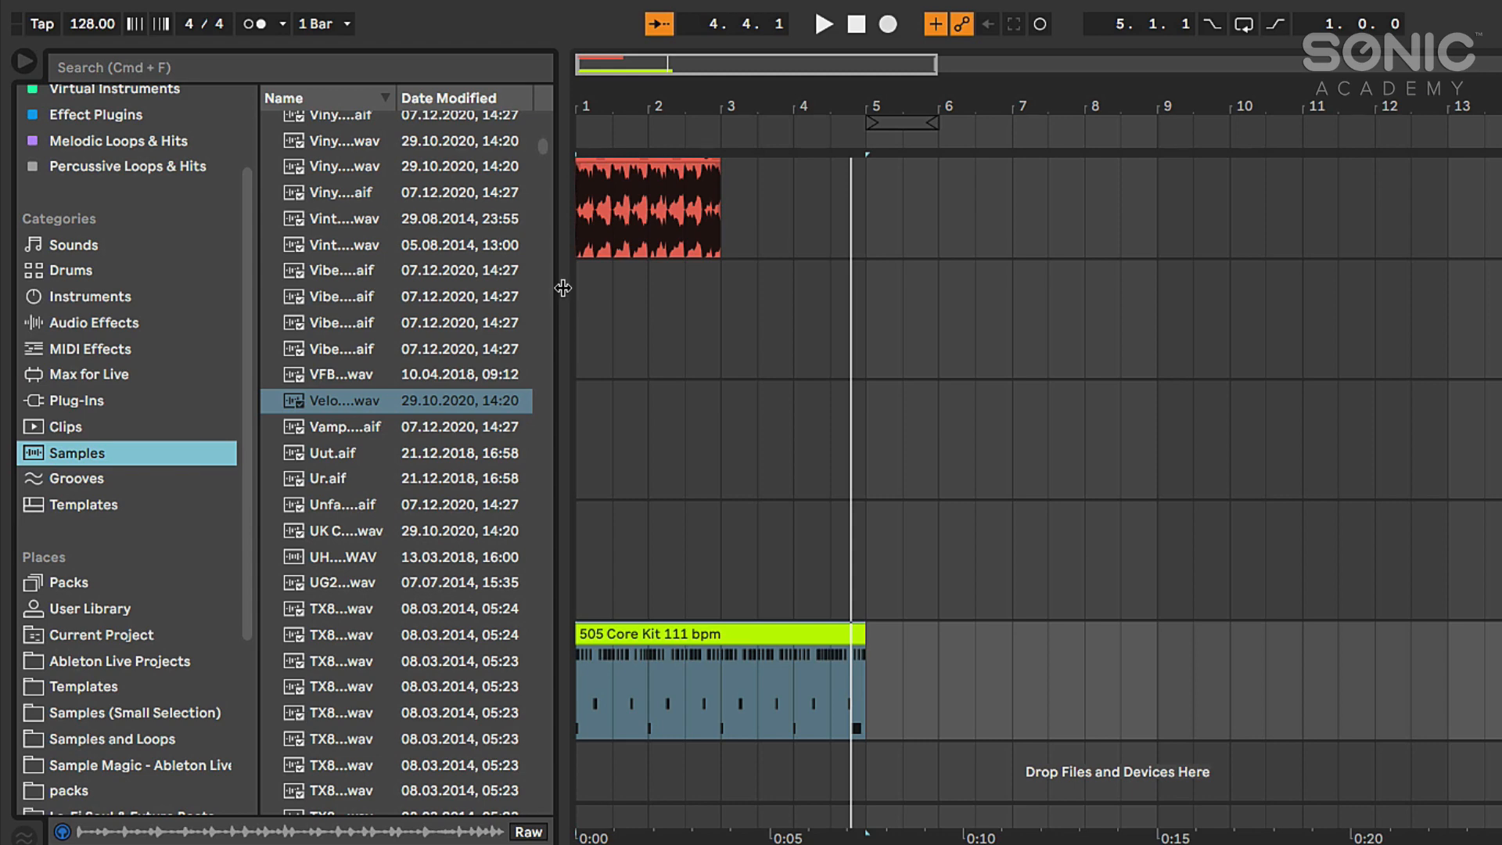
{"action": "left_click_drag", "start_coordinate": [563, 288], "coordinate": [770, 288]}
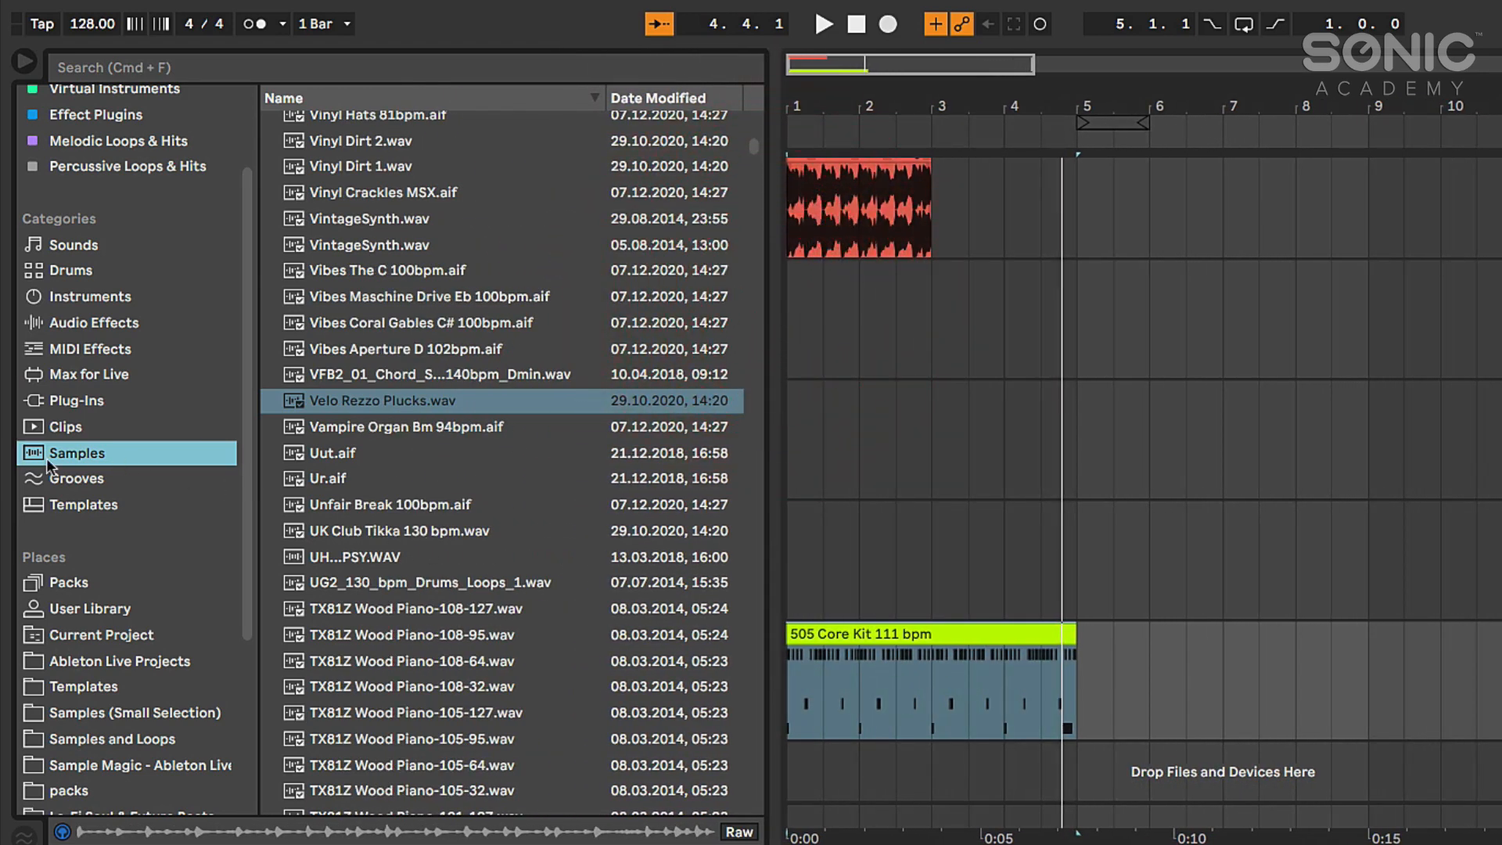
{"action": "scroll", "coordinate": [354, 494], "scroll_direction": "up", "scroll_amount": 2}
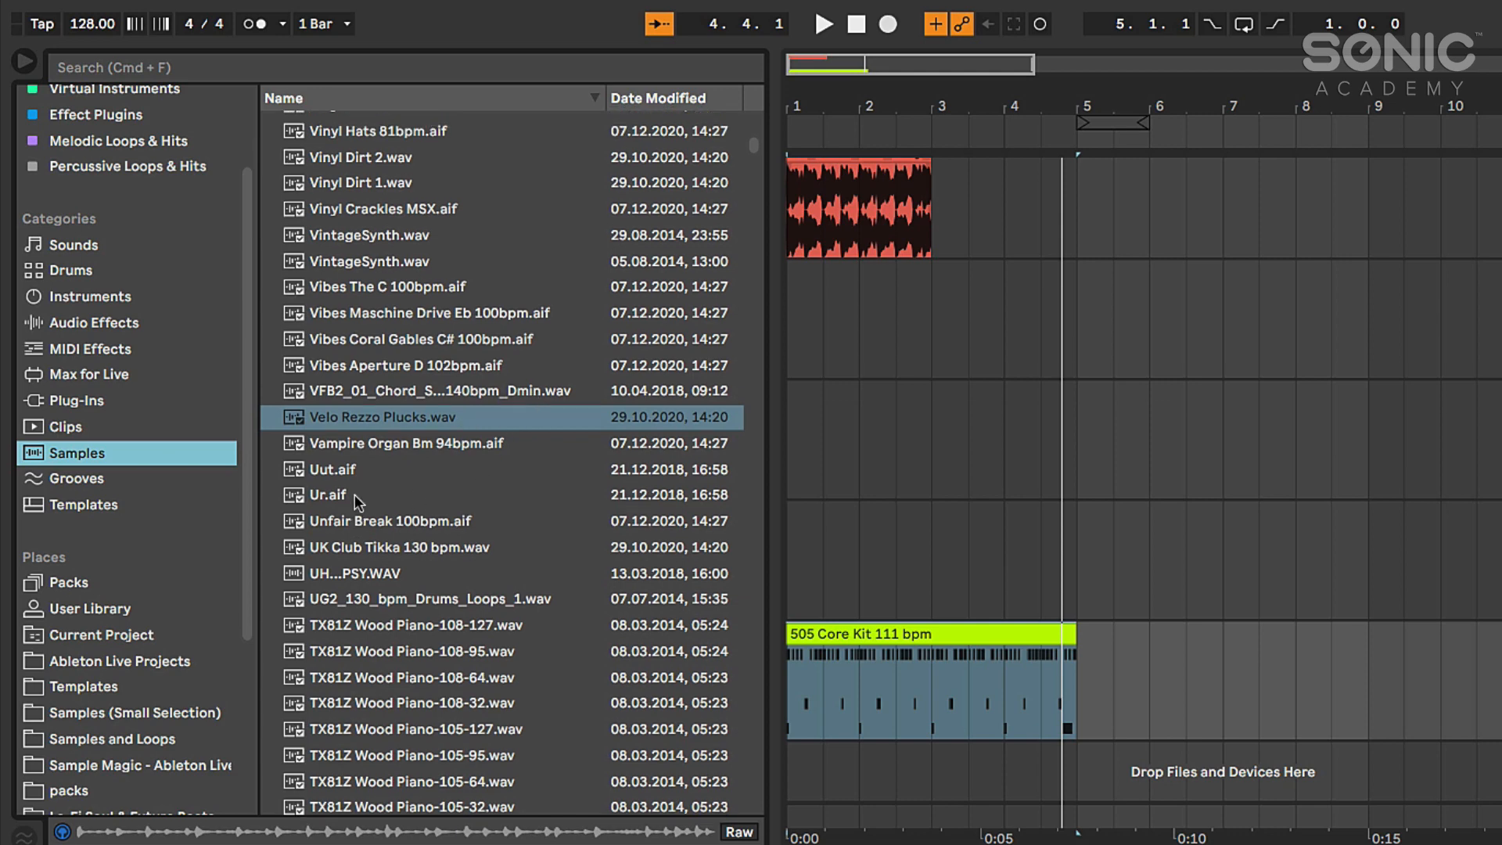
{"action": "scroll", "coordinate": [354, 494], "scroll_direction": "down", "scroll_amount": 10}
{"action": "scroll", "coordinate": [354, 494], "scroll_direction": "down", "scroll_amount": 15}
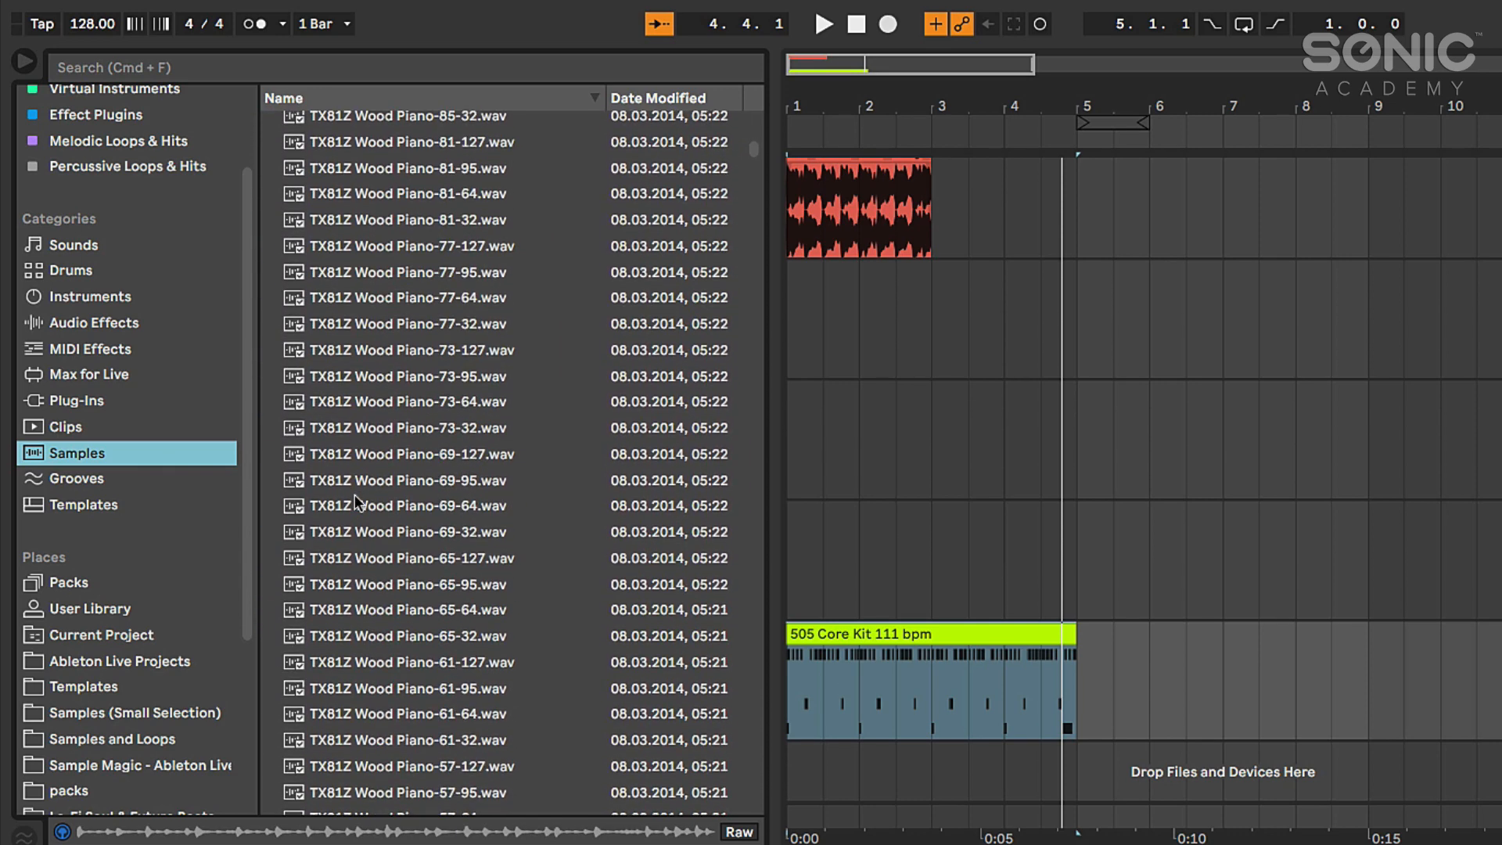
{"action": "scroll", "coordinate": [355, 494], "scroll_direction": "down", "scroll_amount": 20}
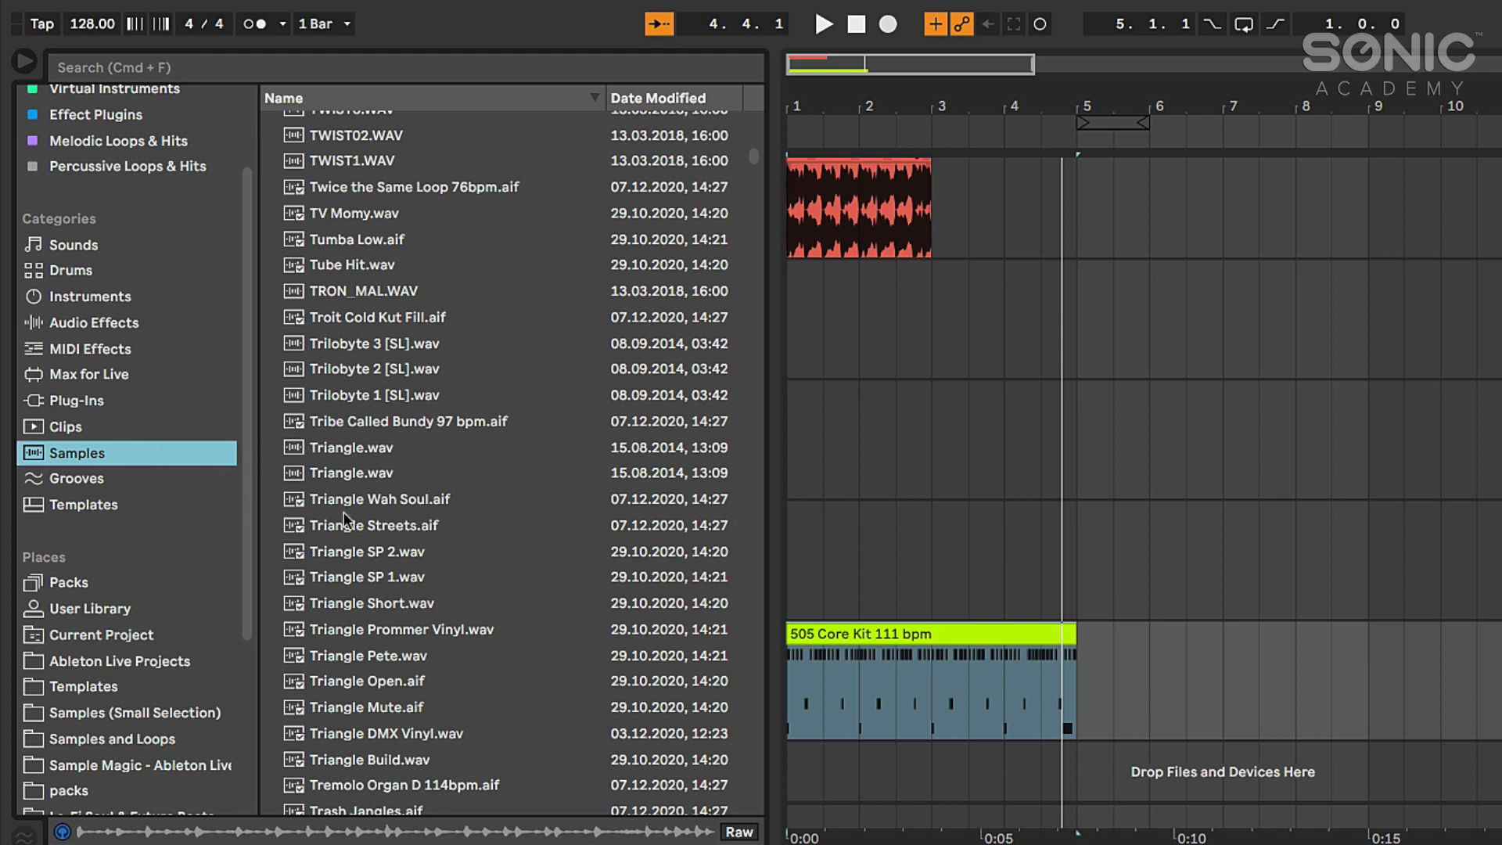
- Preview both Triangle.wav samples and Toy Piano 20.aif in the Samples category
{"action": "left_click", "coordinate": [351, 452]}
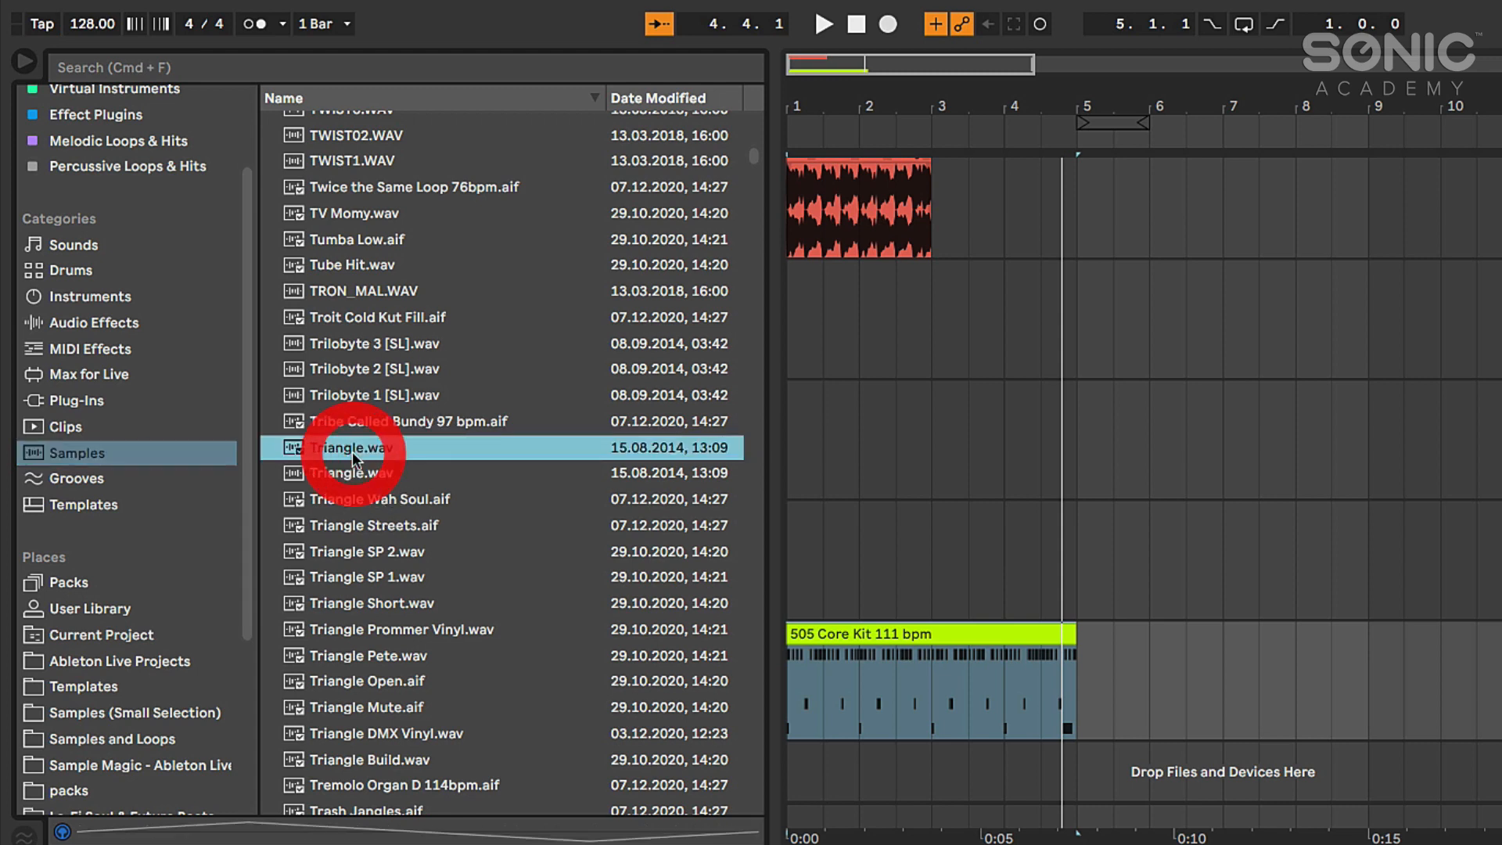
{"action": "left_click", "coordinate": [354, 477]}
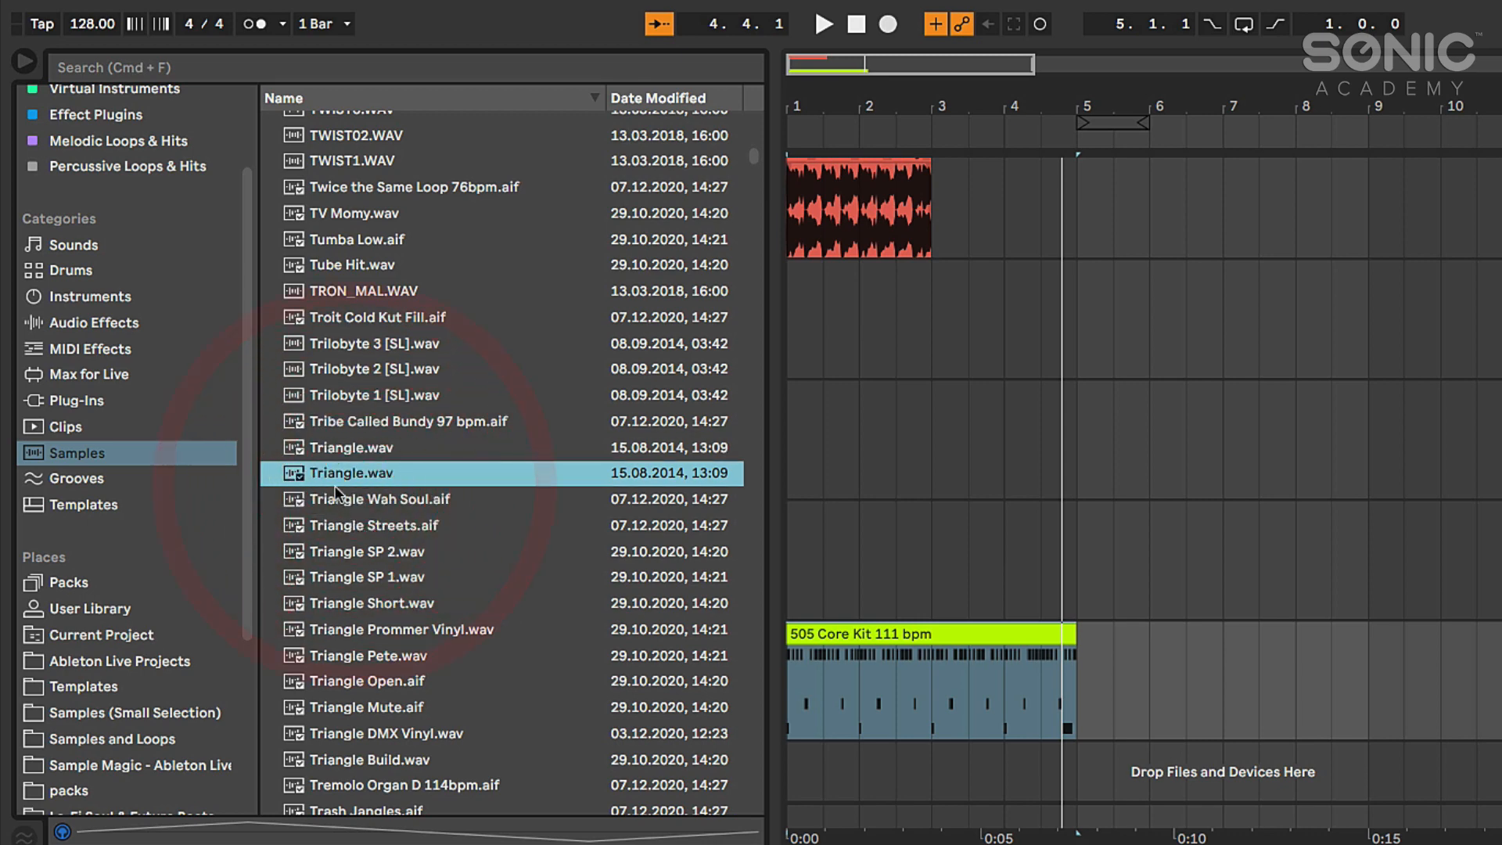
{"action": "scroll", "coordinate": [336, 501], "scroll_direction": "down", "scroll_amount": 20}
{"action": "left_click", "coordinate": [372, 538]}
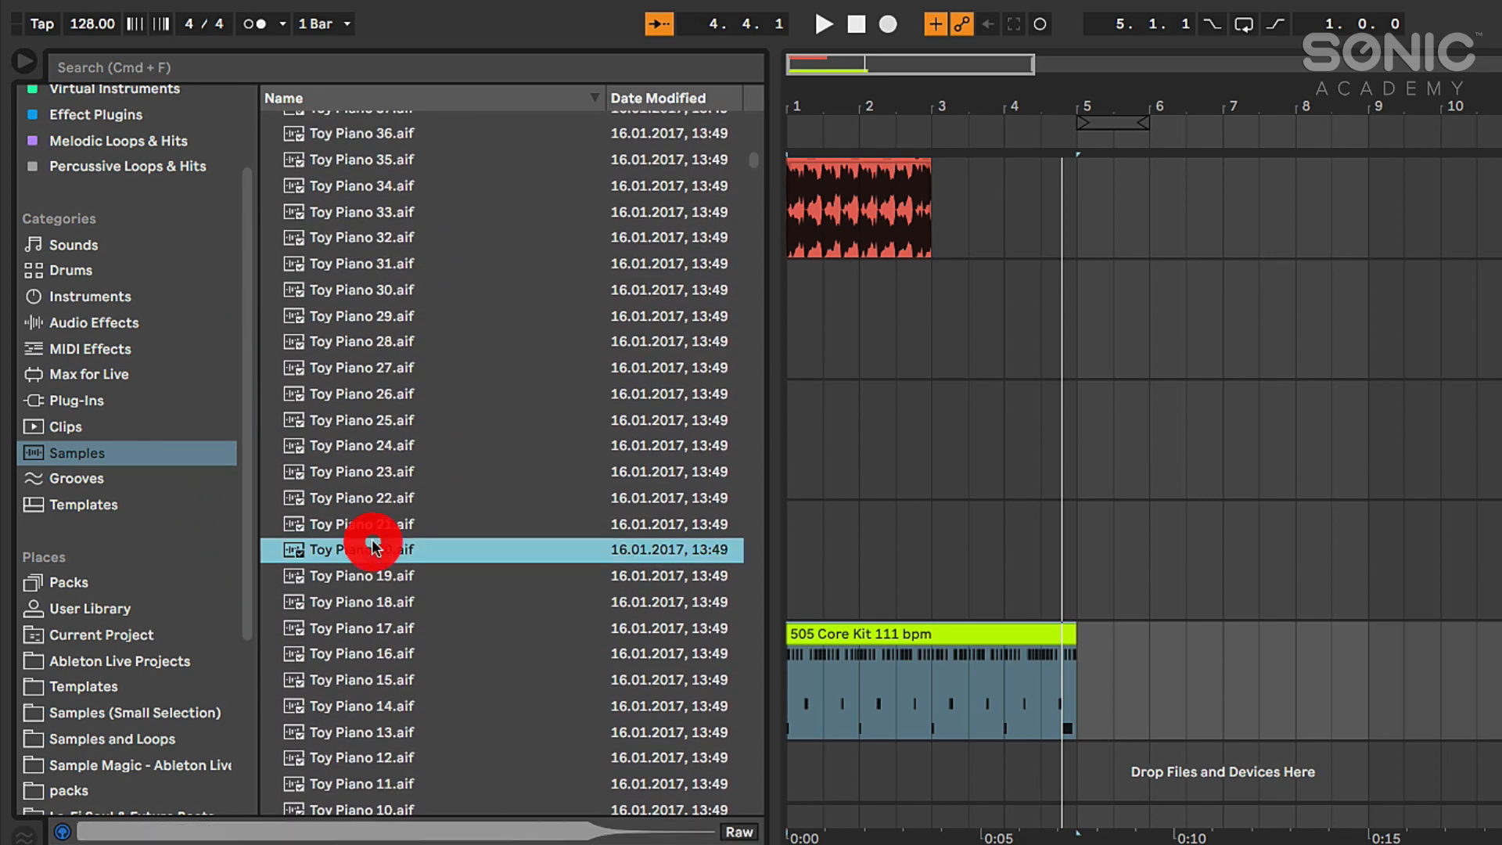
{"action": "scroll", "coordinate": [372, 539], "scroll_direction": "down", "scroll_amount": 15}
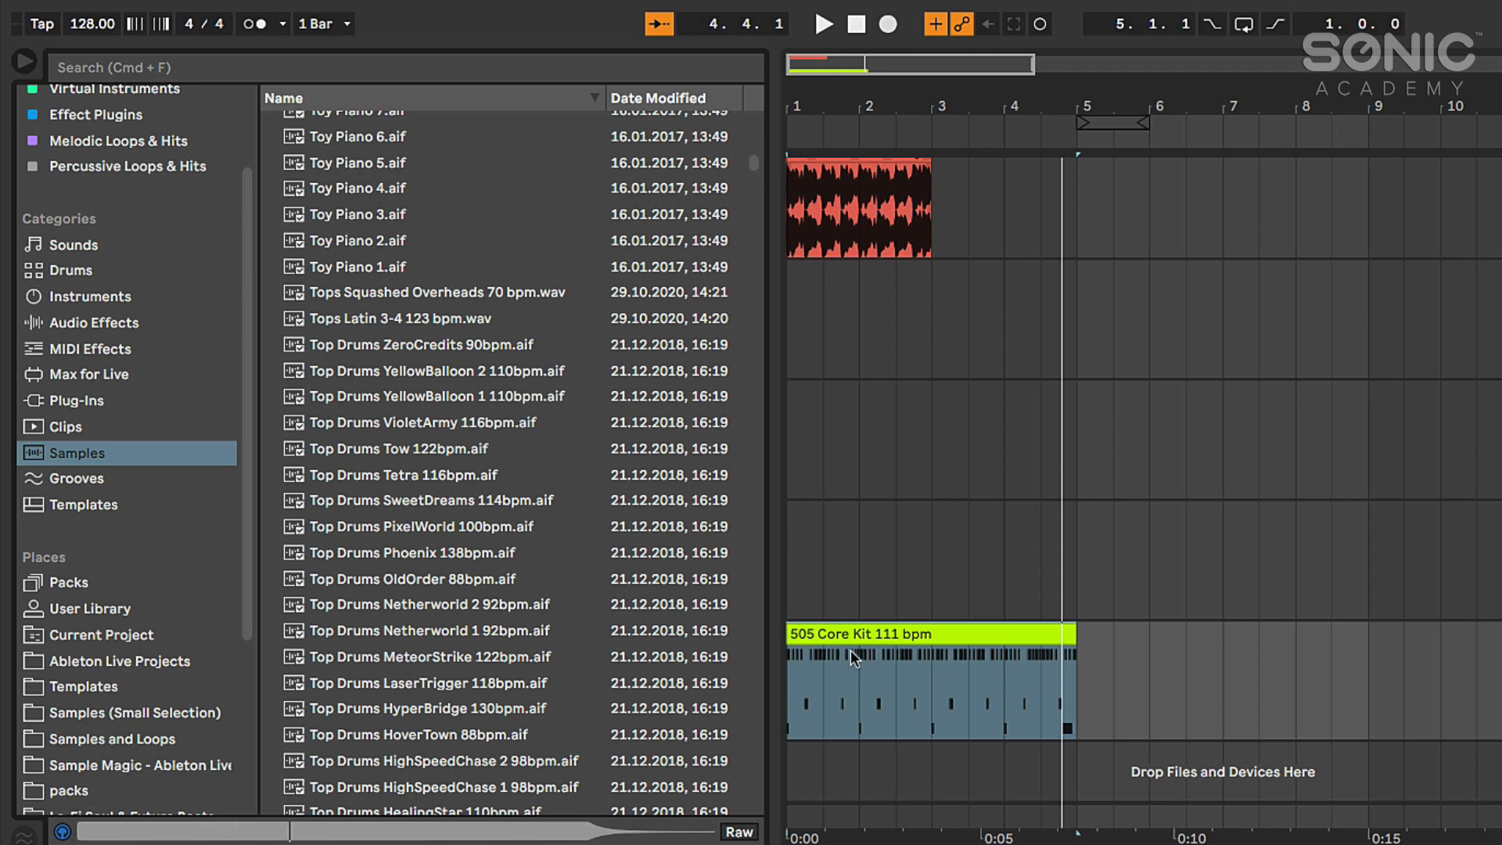
{"action": "scroll", "coordinate": [411, 455], "scroll_direction": "up", "scroll_amount": 1}
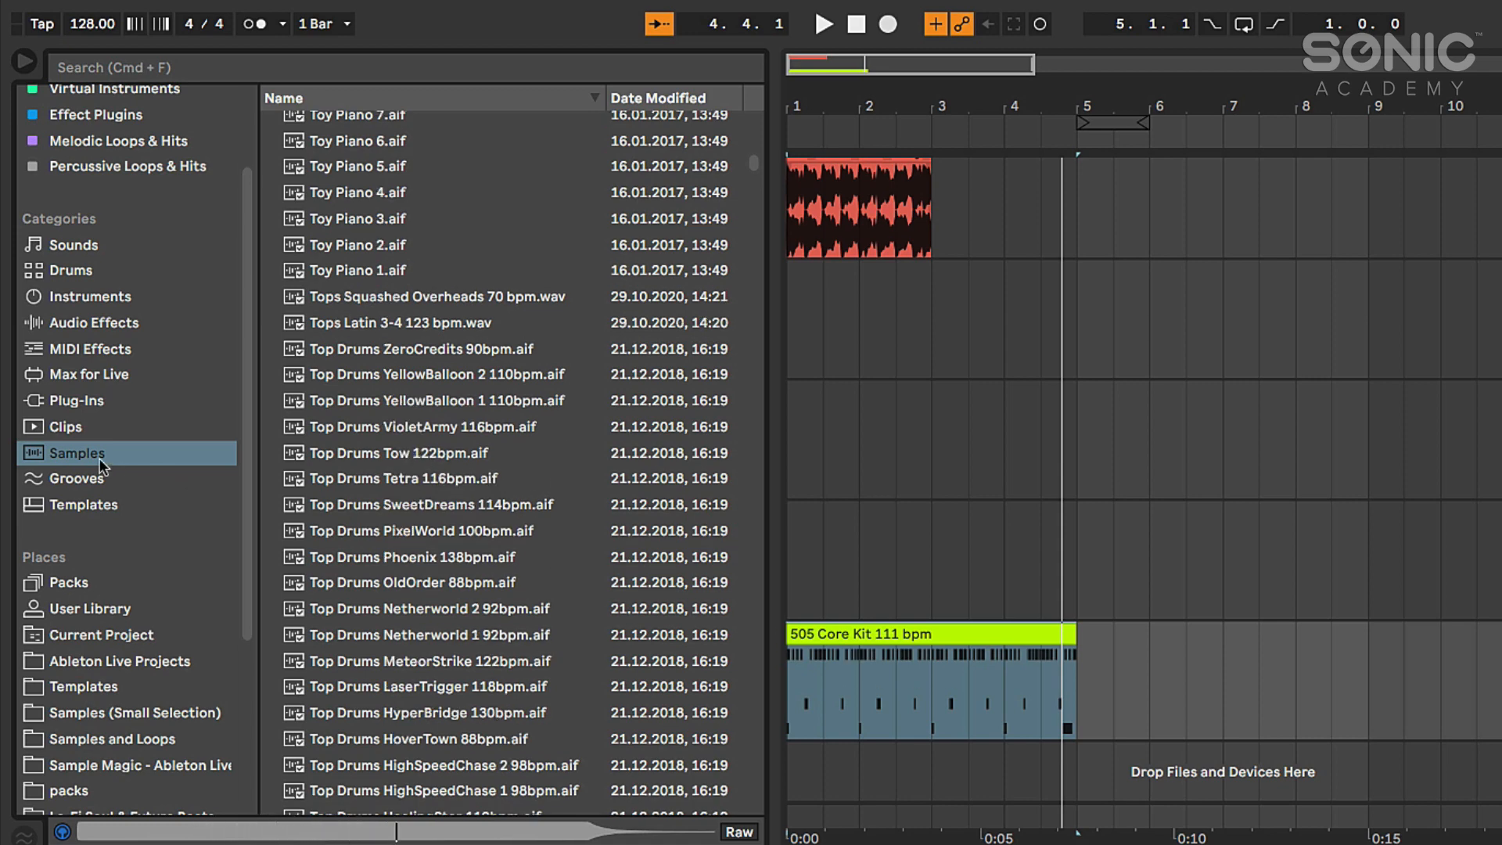
- Look through the Grooves category in a slightly narrower browser, briefly opening and closing the Groove Pool
{"action": "left_click", "coordinate": [103, 477]}
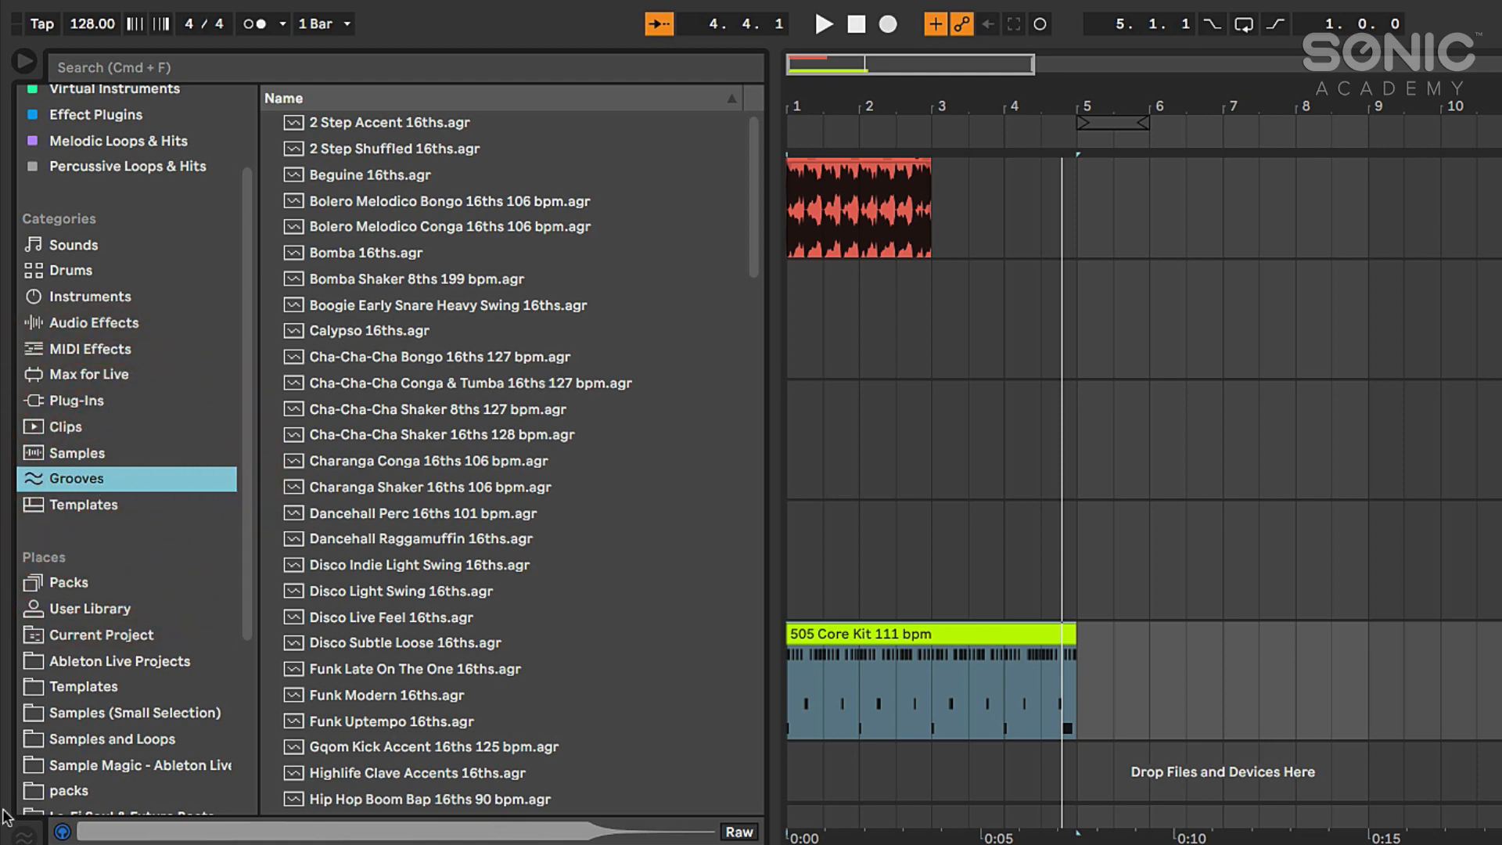
{"action": "left_click", "coordinate": [24, 836]}
{"action": "left_click", "coordinate": [24, 835]}
{"action": "left_click_drag", "start_coordinate": [767, 207], "coordinate": [749, 196]}
{"action": "scroll", "coordinate": [251, 401], "scroll_direction": "down", "scroll_amount": 5}
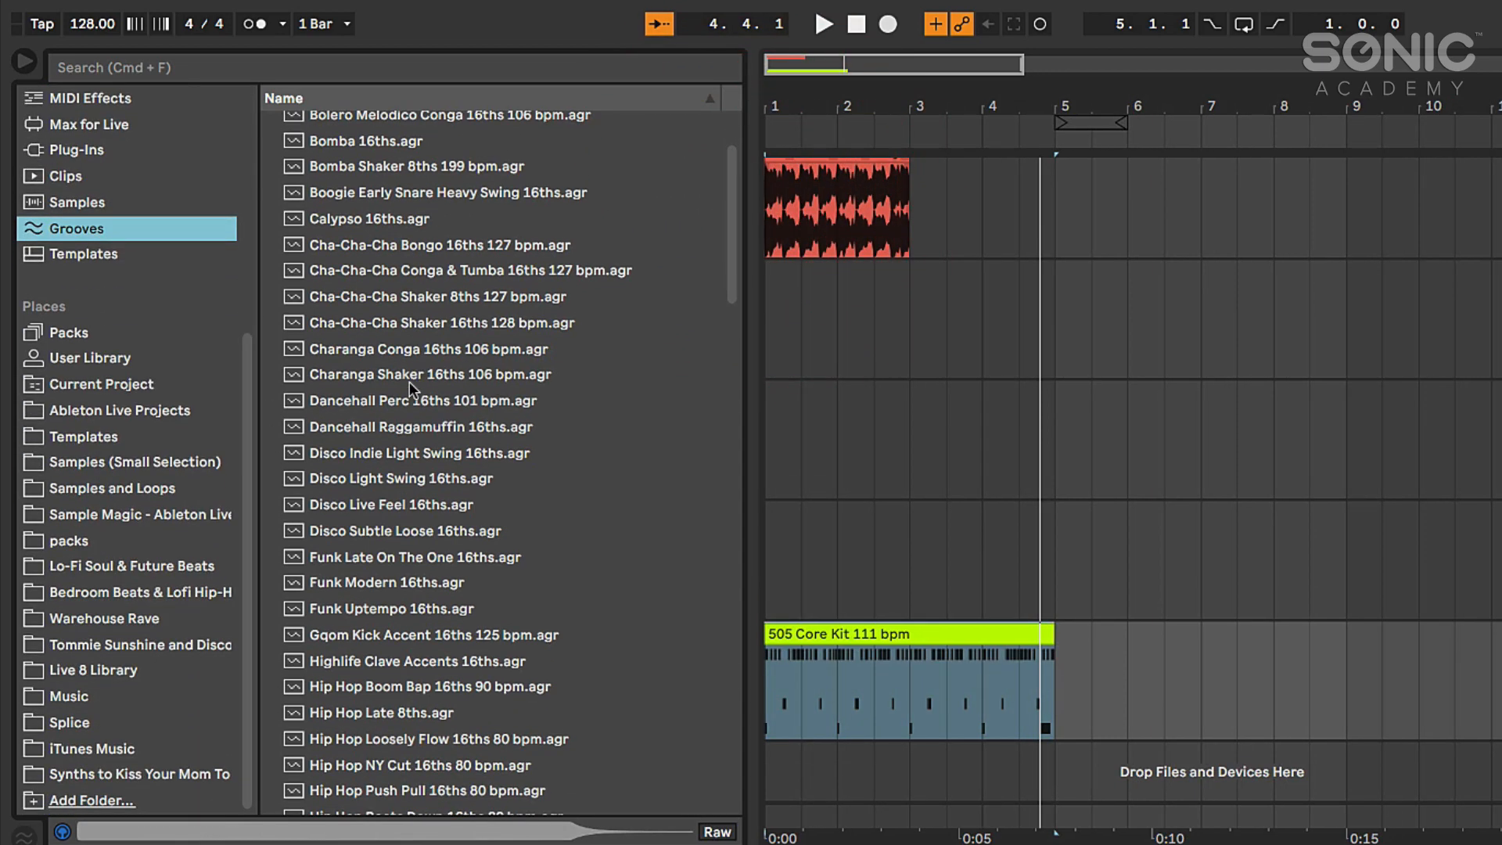
- Show the Templates category and make the browser narrower
{"action": "left_click", "coordinate": [78, 260]}
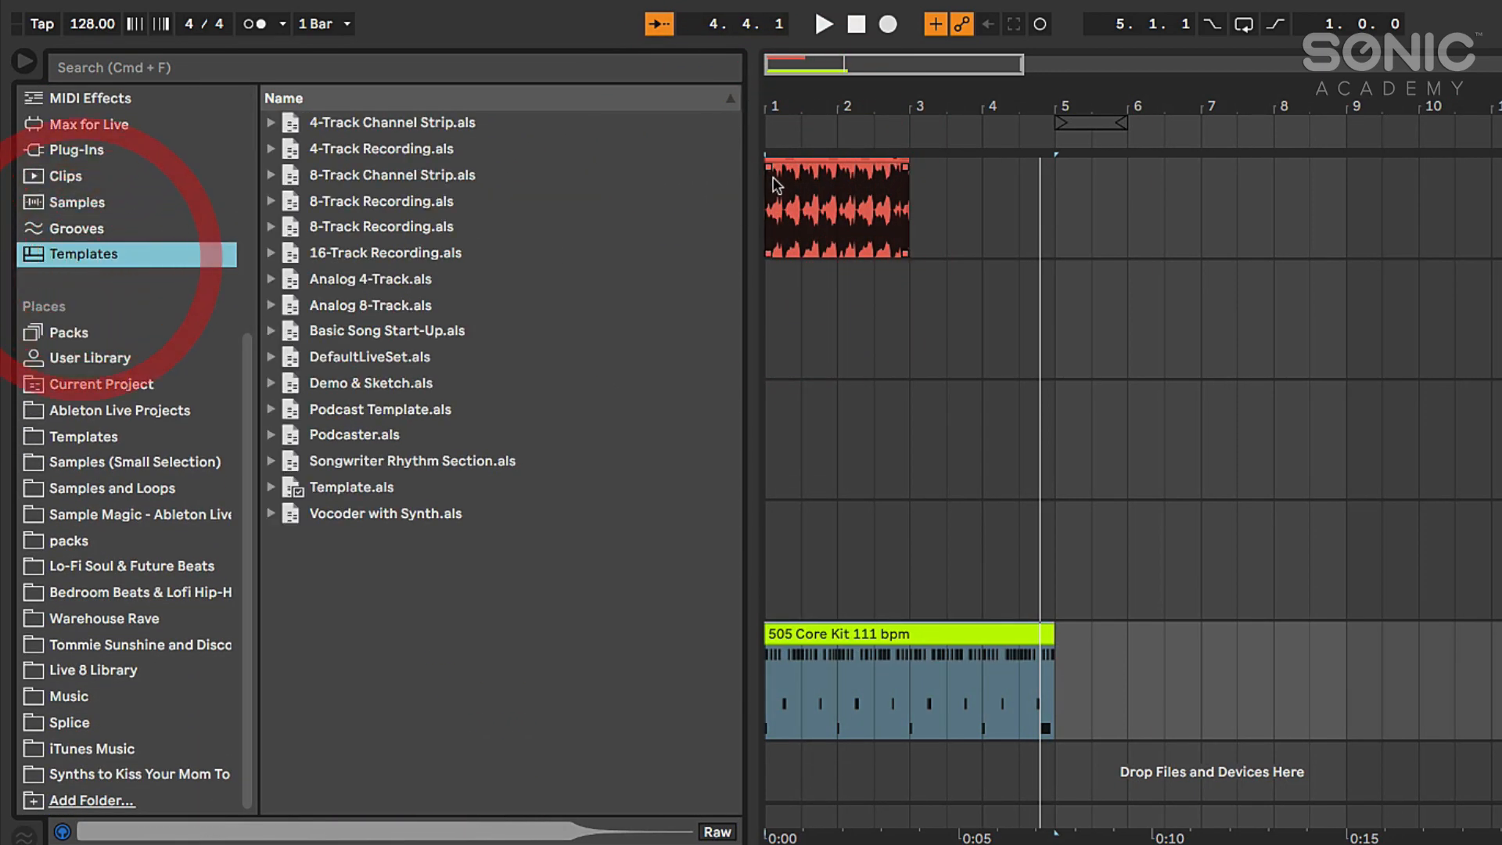
{"action": "mouse_move", "coordinate": [750, 163]}
{"action": "left_mouse_down"}
{"action": "mouse_move", "coordinate": [671, 191]}
{"action": "mouse_move", "coordinate": [695, 189]}
{"action": "left_mouse_up"}
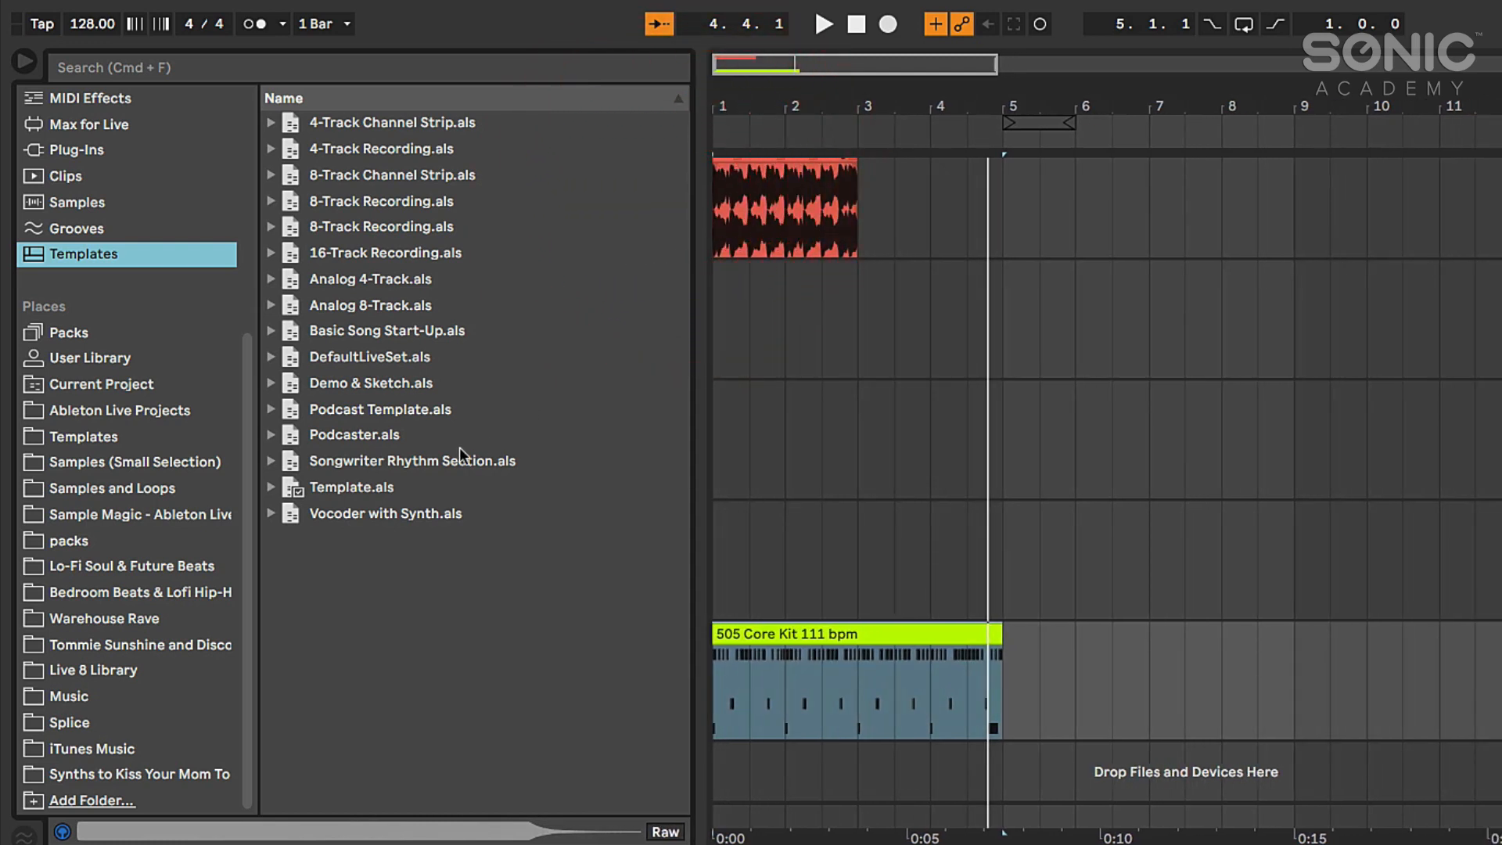
- Show the installed Packs under Places in a slightly narrower browser and expand the Core Library pack
{"action": "left_click", "coordinate": [55, 335]}
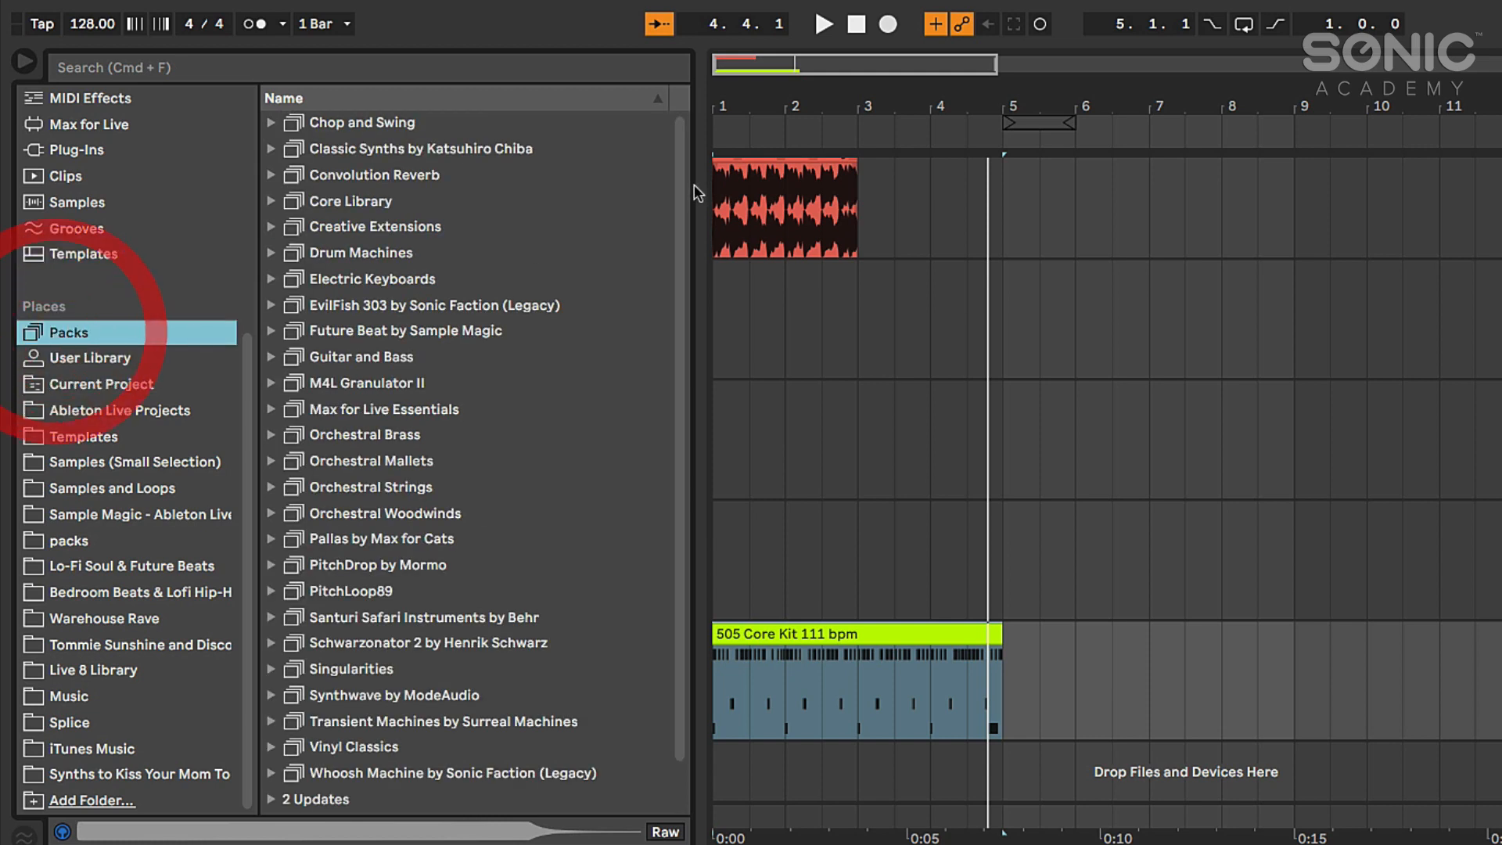
{"action": "left_click_drag", "start_coordinate": [694, 191], "coordinate": [611, 201]}
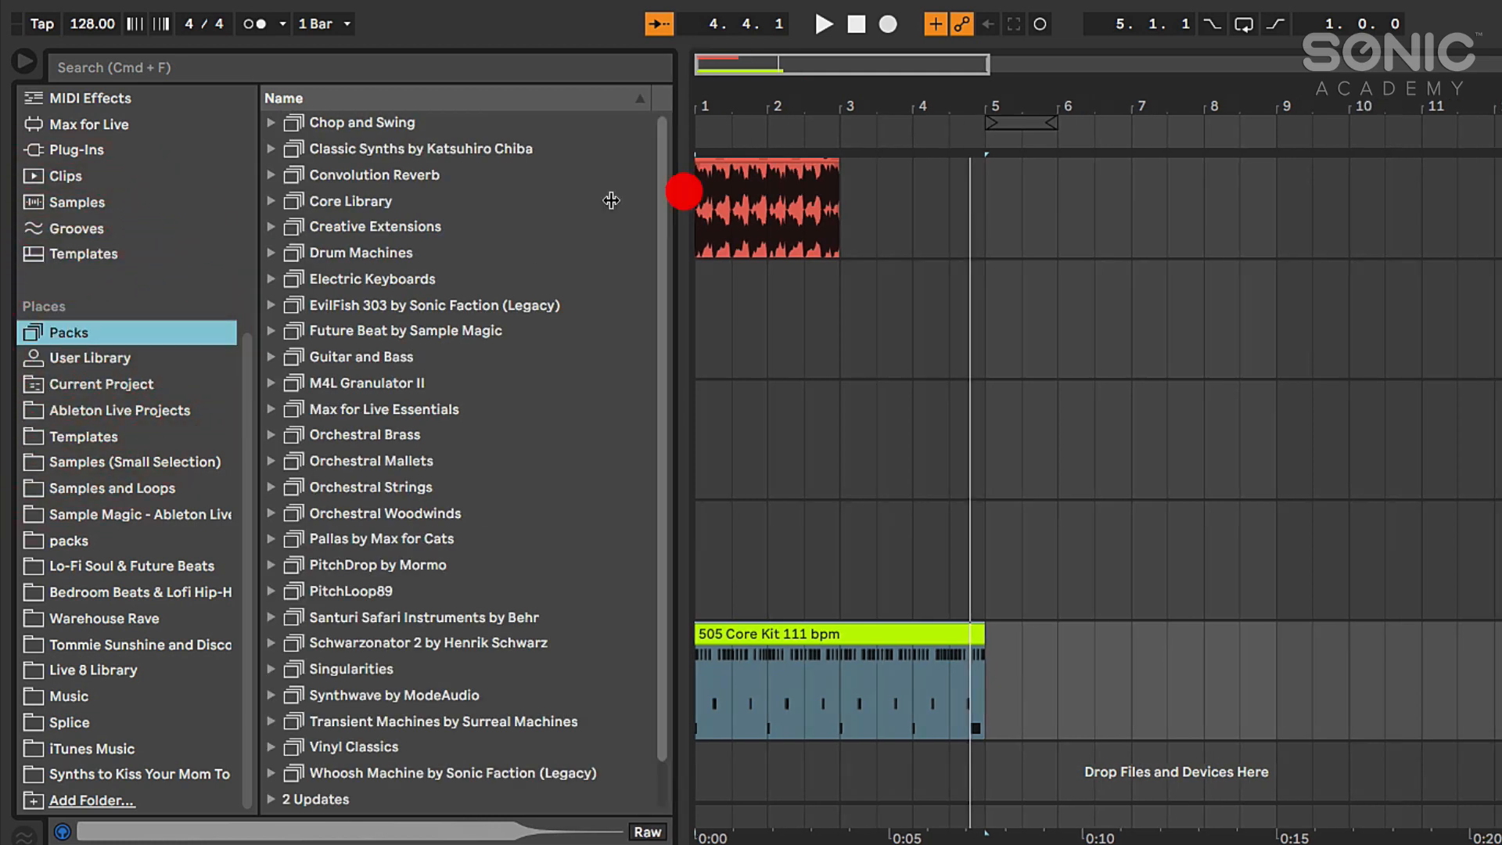
{"action": "left_click", "coordinate": [356, 201]}
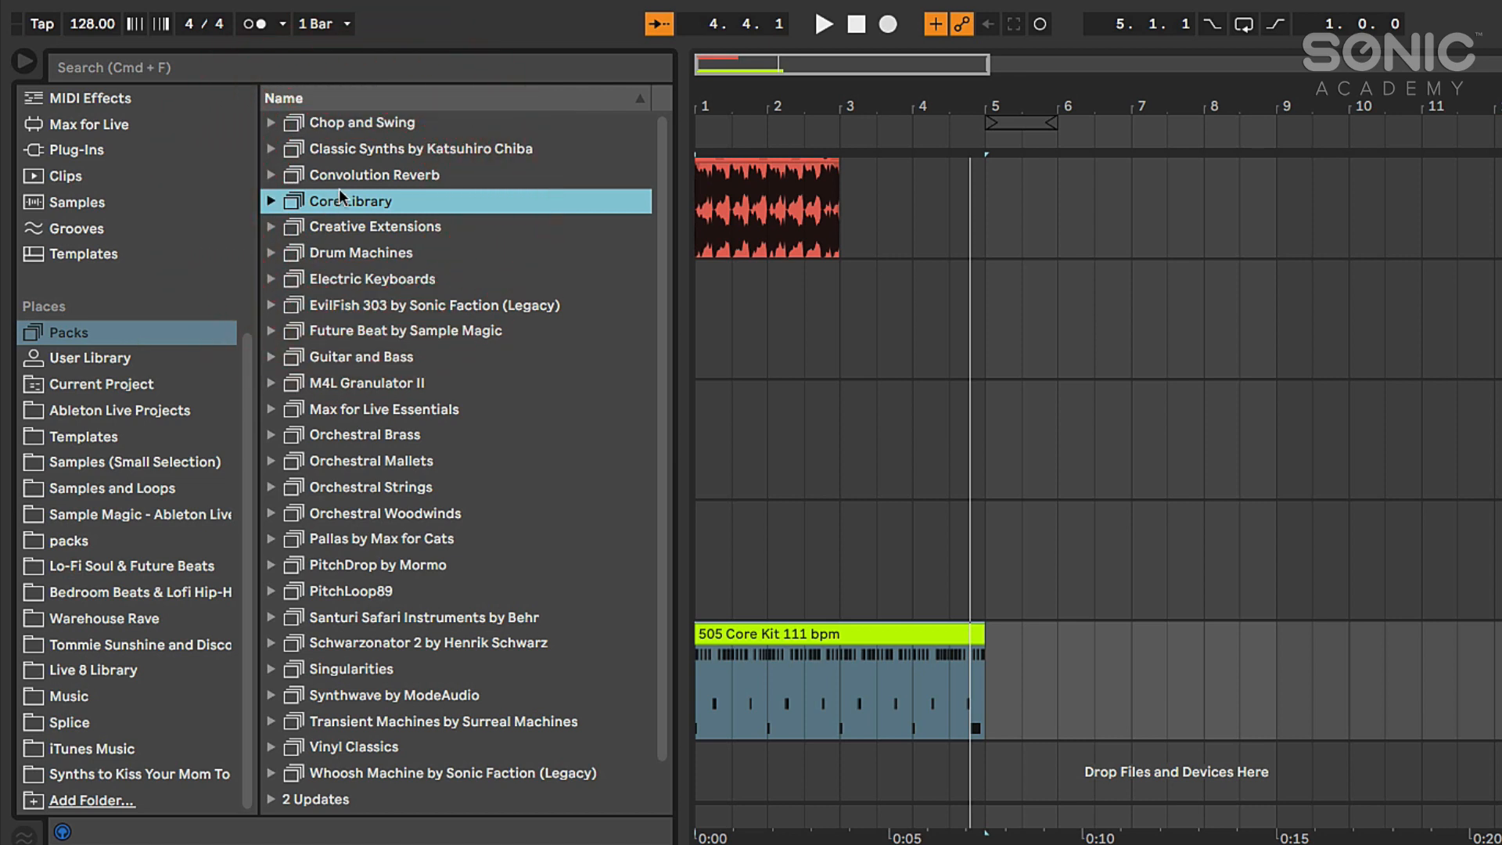
{"action": "scroll", "coordinate": [60, 280], "scroll_direction": "up", "scroll_amount": 2}
{"action": "scroll", "coordinate": [60, 280], "scroll_direction": "up", "scroll_amount": 6}
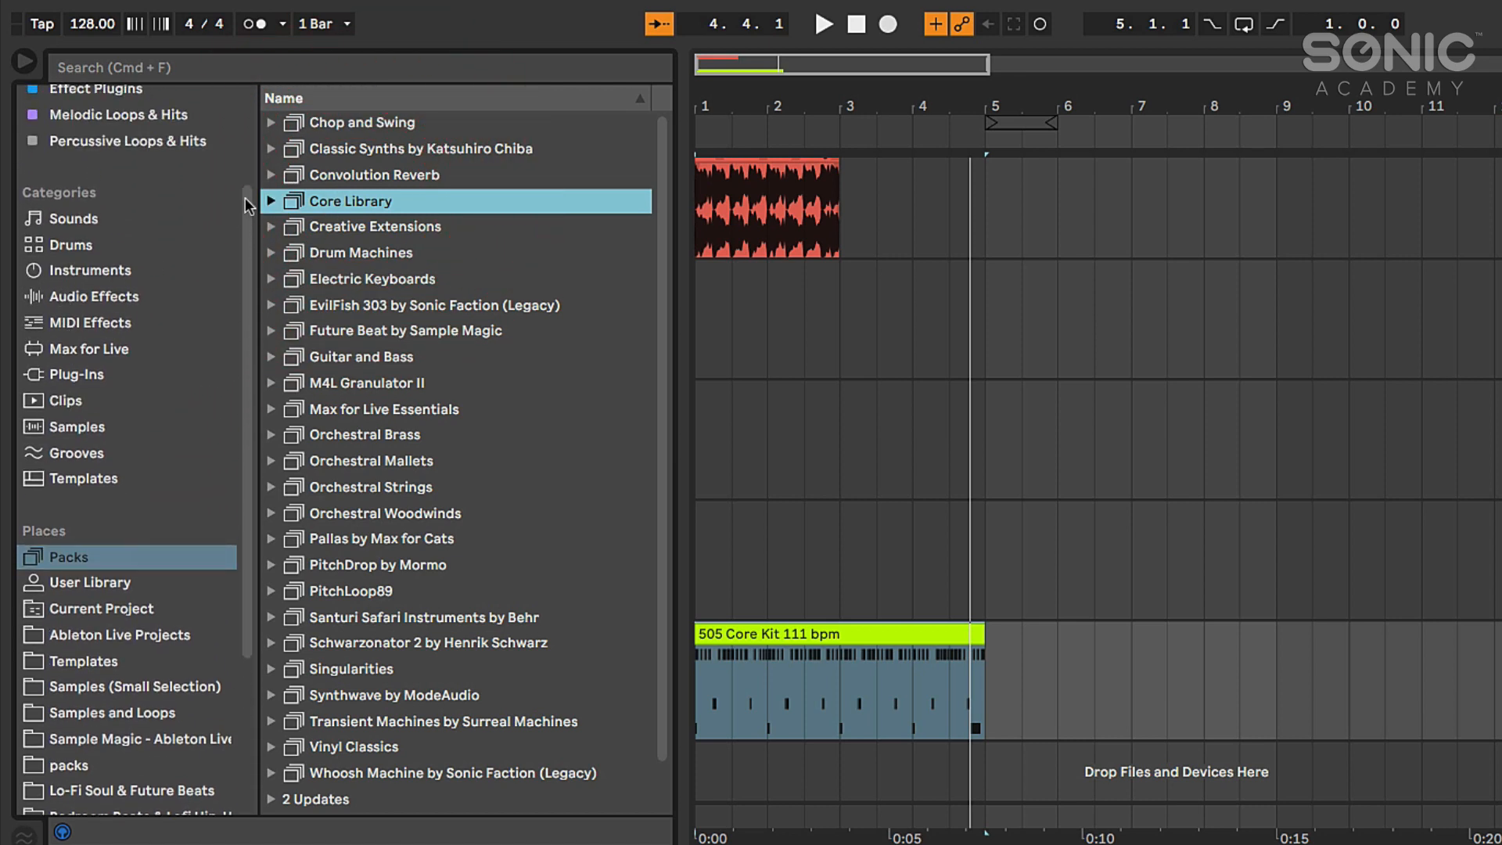
{"action": "left_click", "coordinate": [271, 201]}
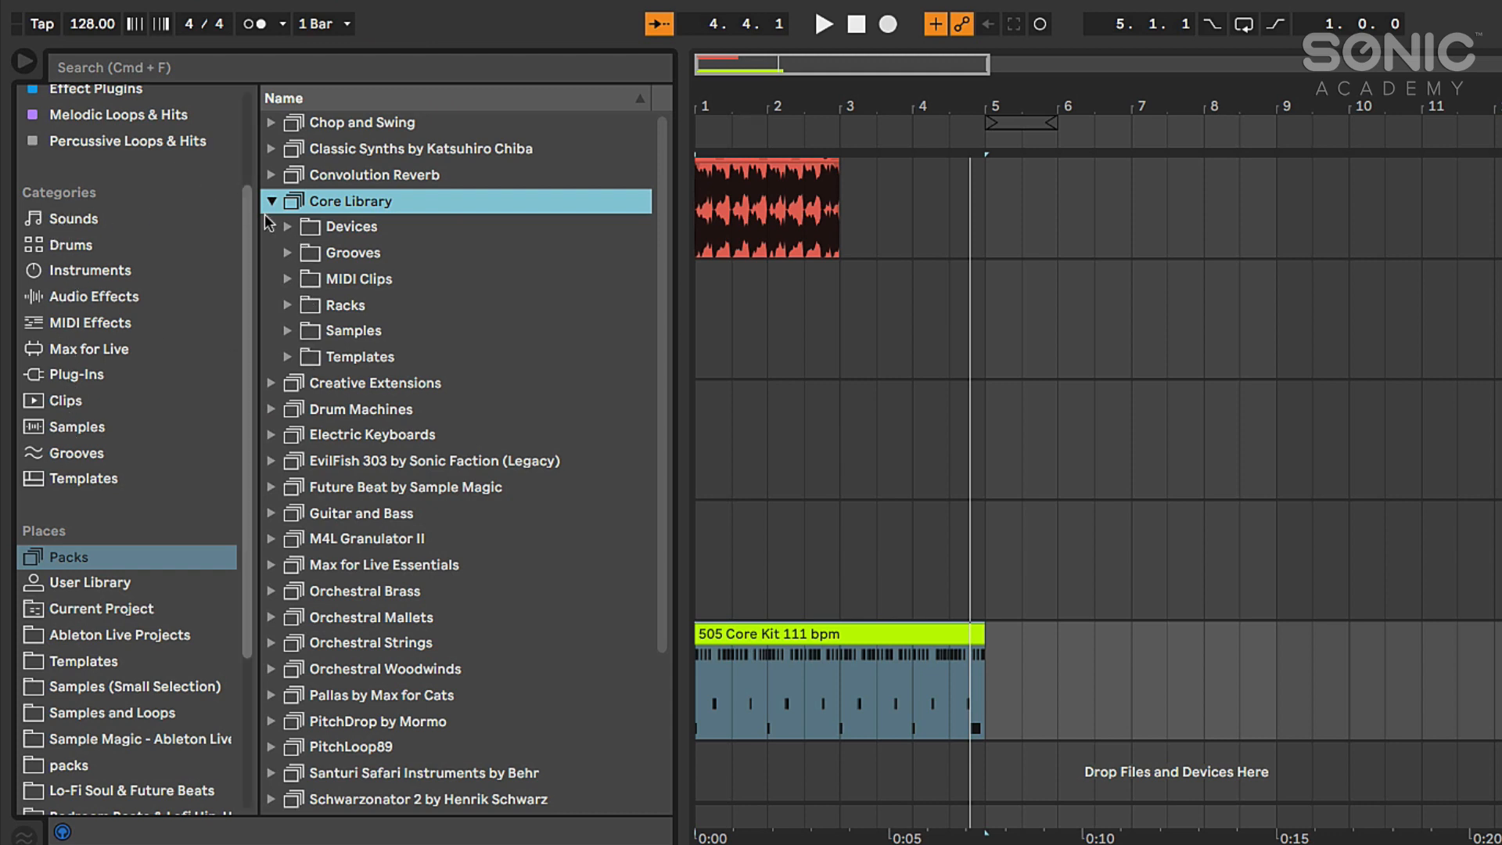
- Point out the Devices and Grooves folders in the Core Library pack, collapse the pack and make the browser slightly narrower
{"action": "left_click", "coordinate": [298, 229]}
{"action": "left_click", "coordinate": [287, 227]}
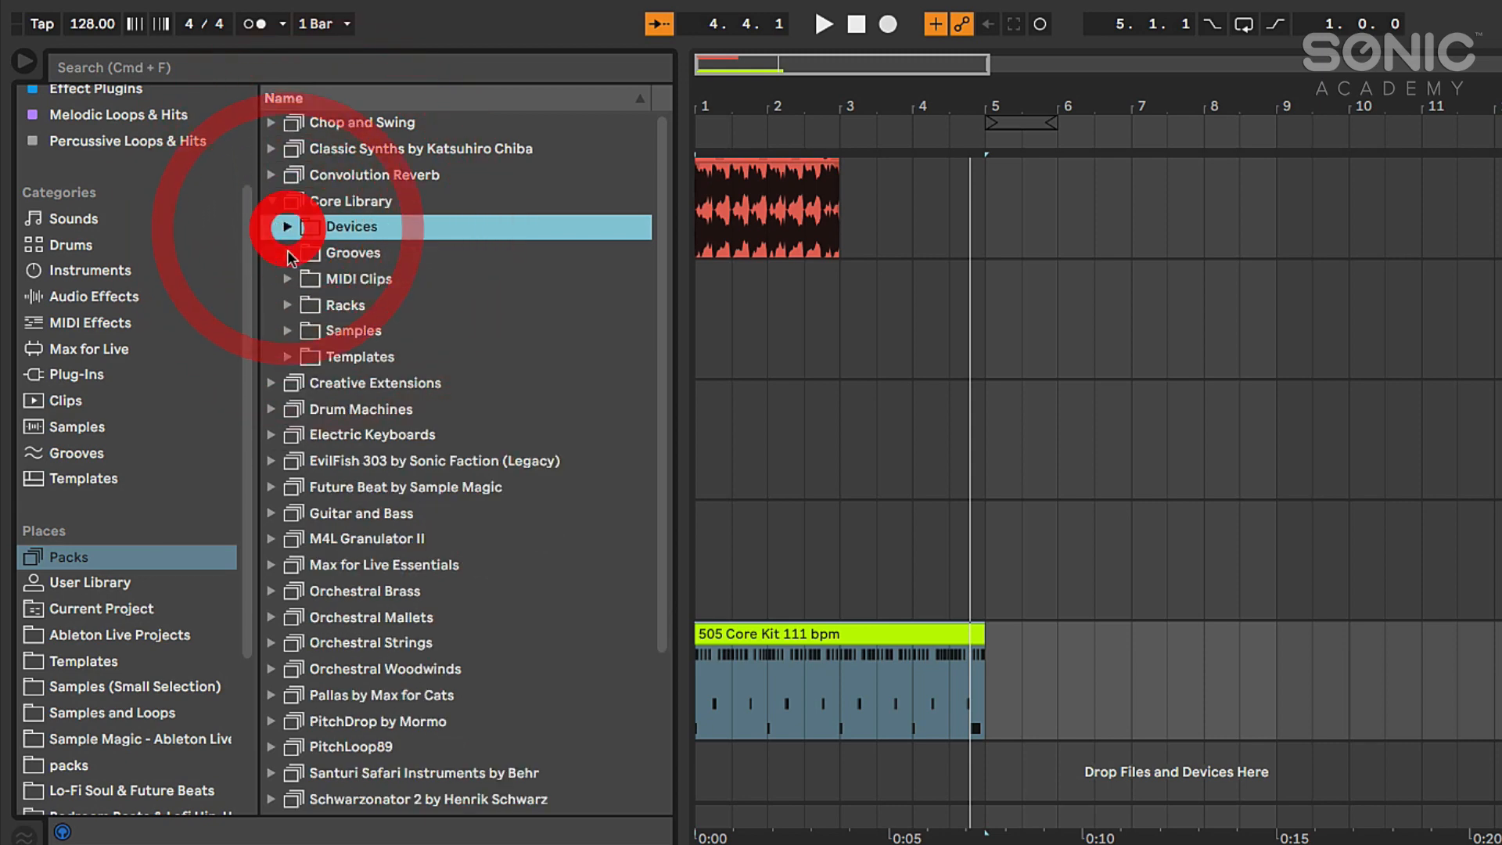
{"action": "left_click", "coordinate": [287, 253]}
{"action": "left_click", "coordinate": [287, 252]}
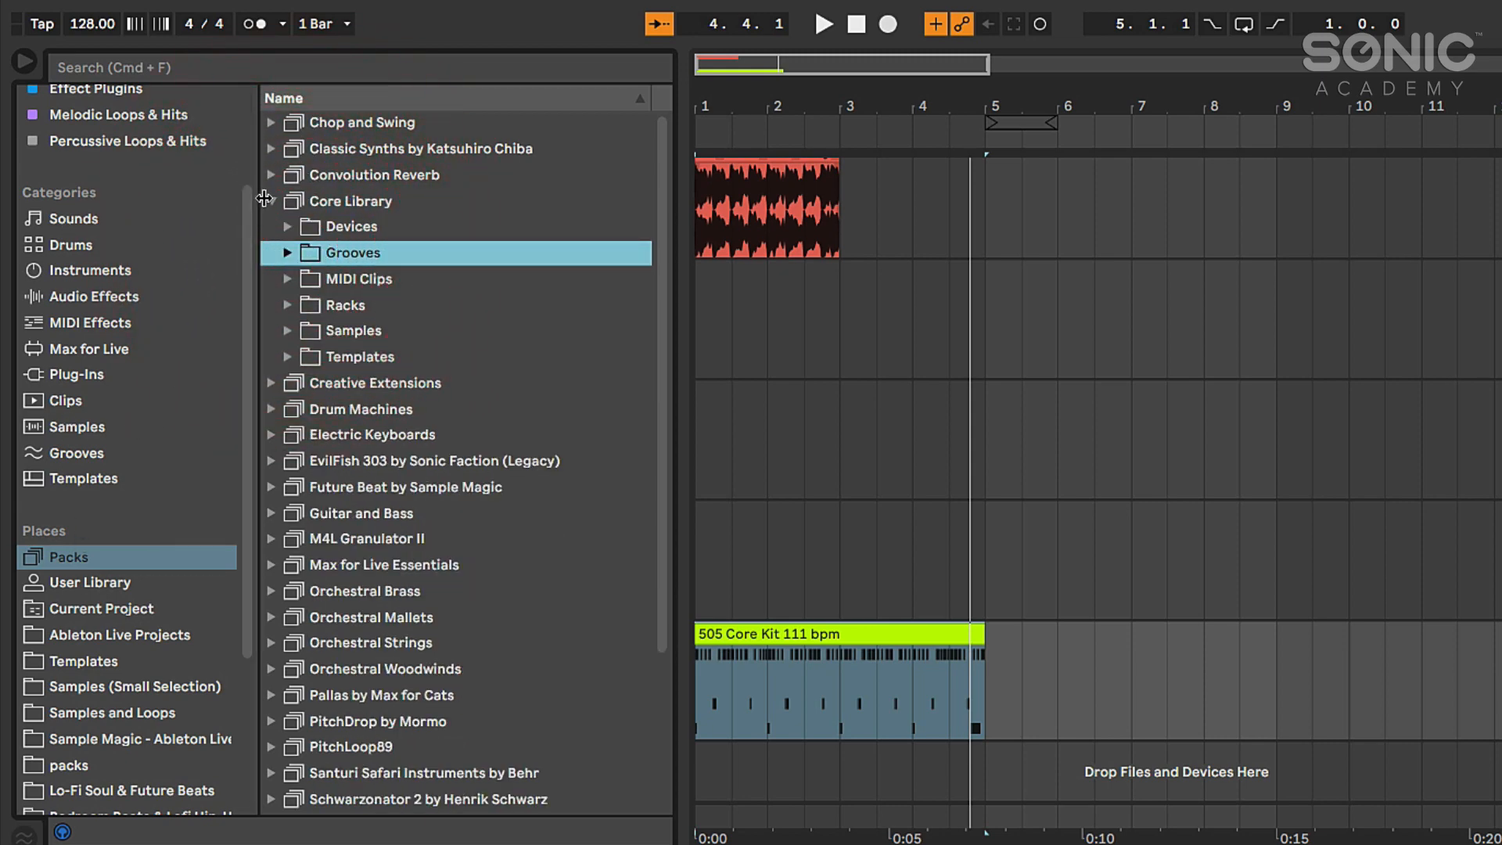
{"action": "left_click", "coordinate": [271, 201]}
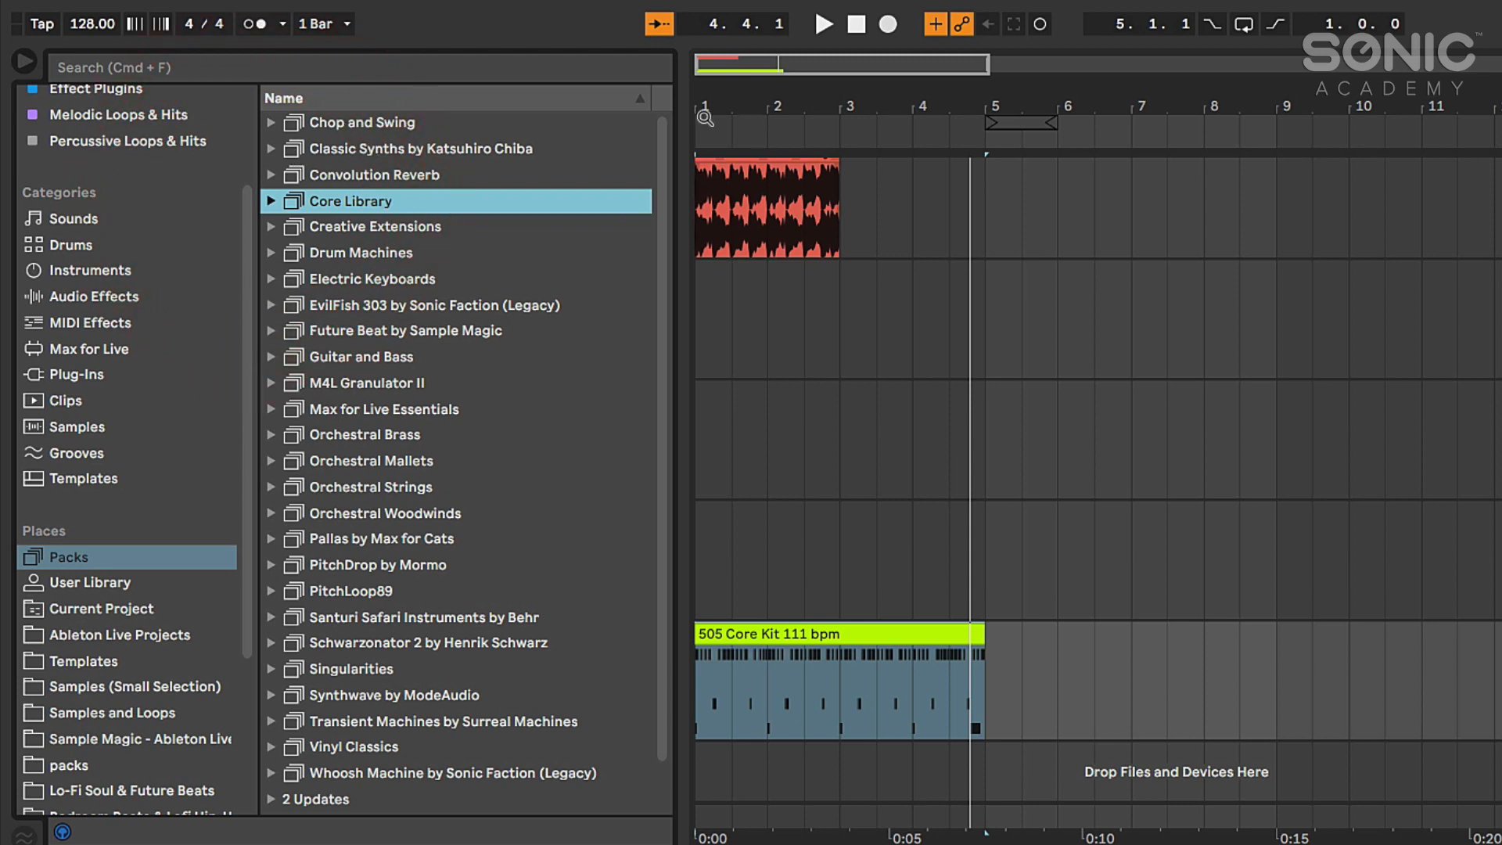
{"action": "left_click_drag", "start_coordinate": [683, 120], "coordinate": [677, 120]}
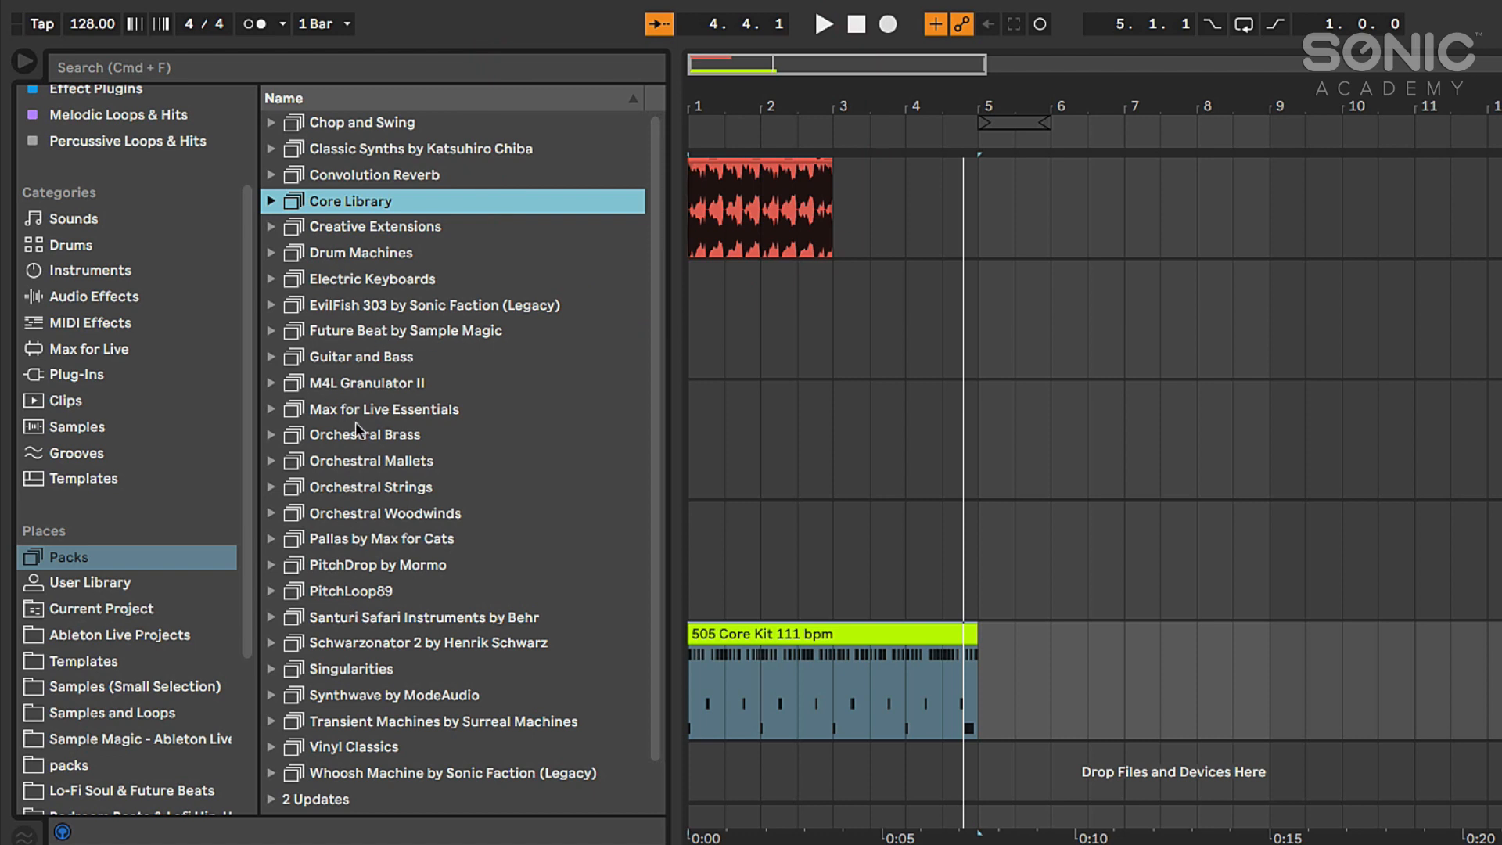
- Look through the available packs and the pack updates below the installed packs, collapsing each list again
{"action": "scroll", "coordinate": [360, 391], "scroll_direction": "down", "scroll_amount": 2}
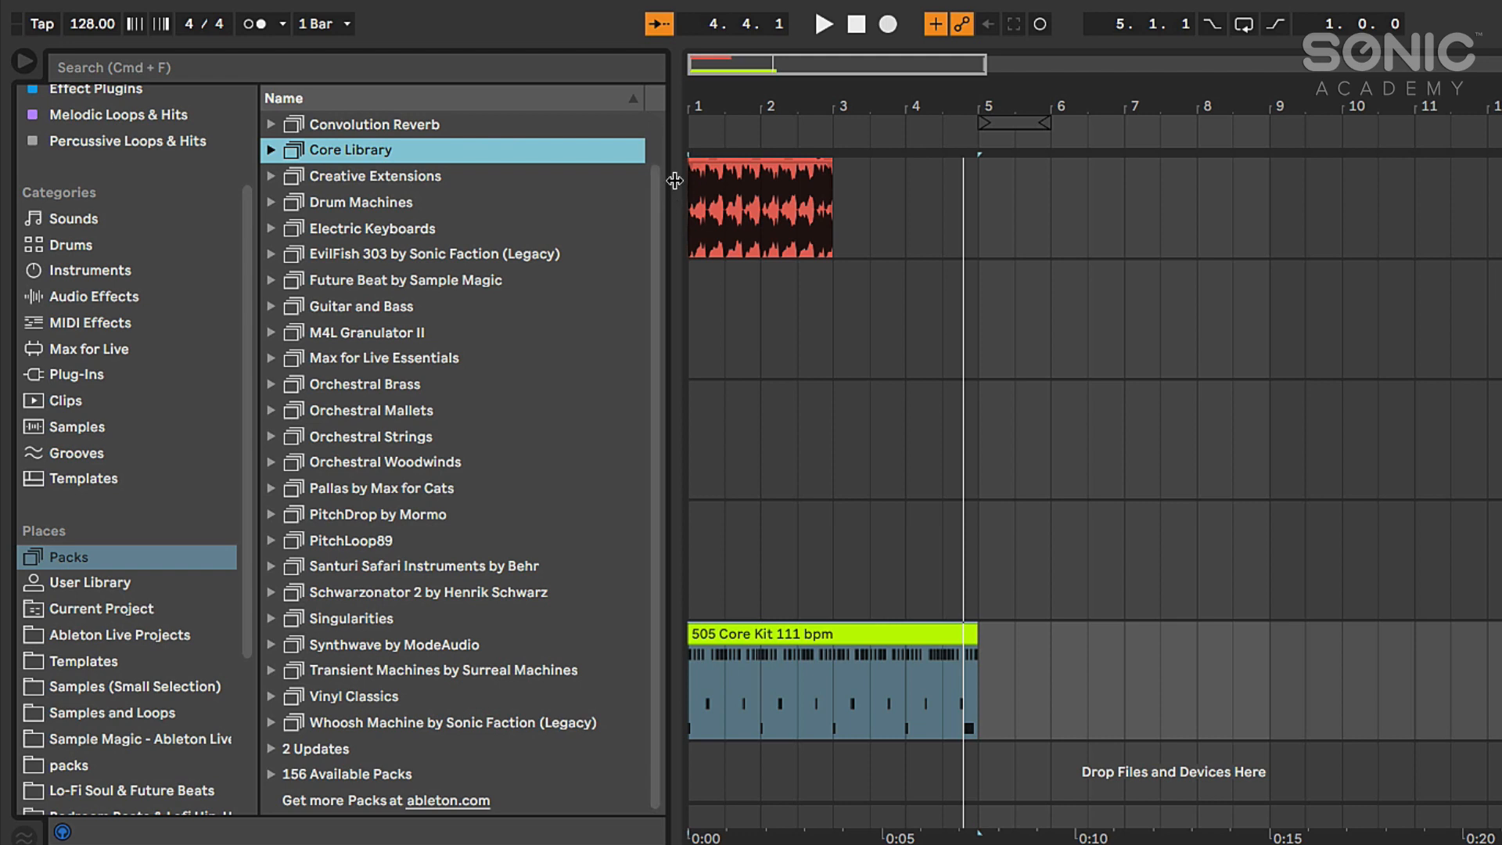
{"action": "left_click_drag", "start_coordinate": [665, 187], "coordinate": [660, 188]}
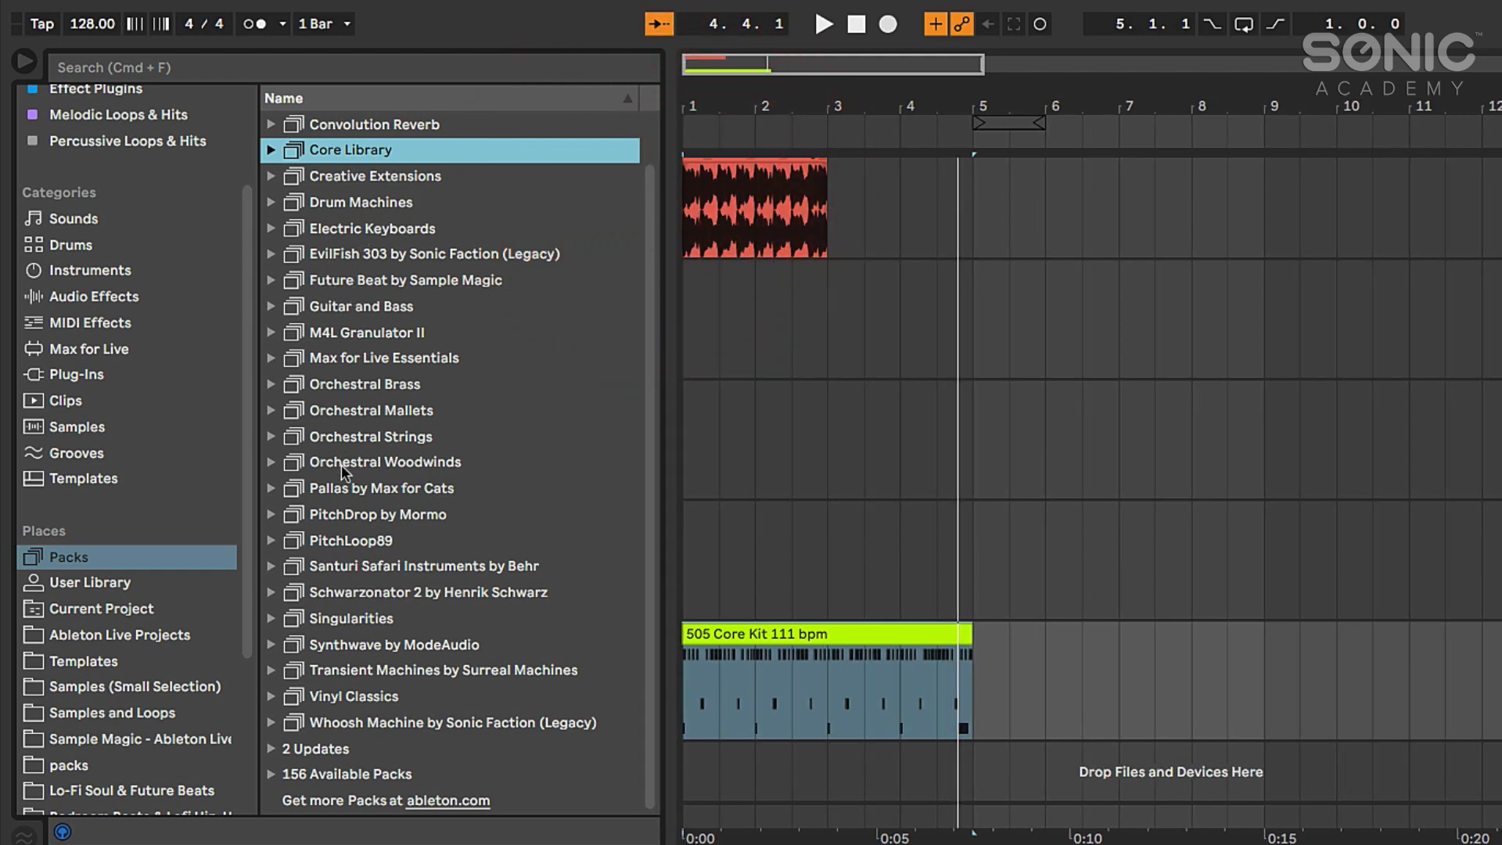
{"action": "scroll", "coordinate": [339, 548], "scroll_direction": "up", "scroll_amount": 1}
{"action": "scroll", "coordinate": [325, 727], "scroll_direction": "down", "scroll_amount": 1}
{"action": "left_click", "coordinate": [268, 772]}
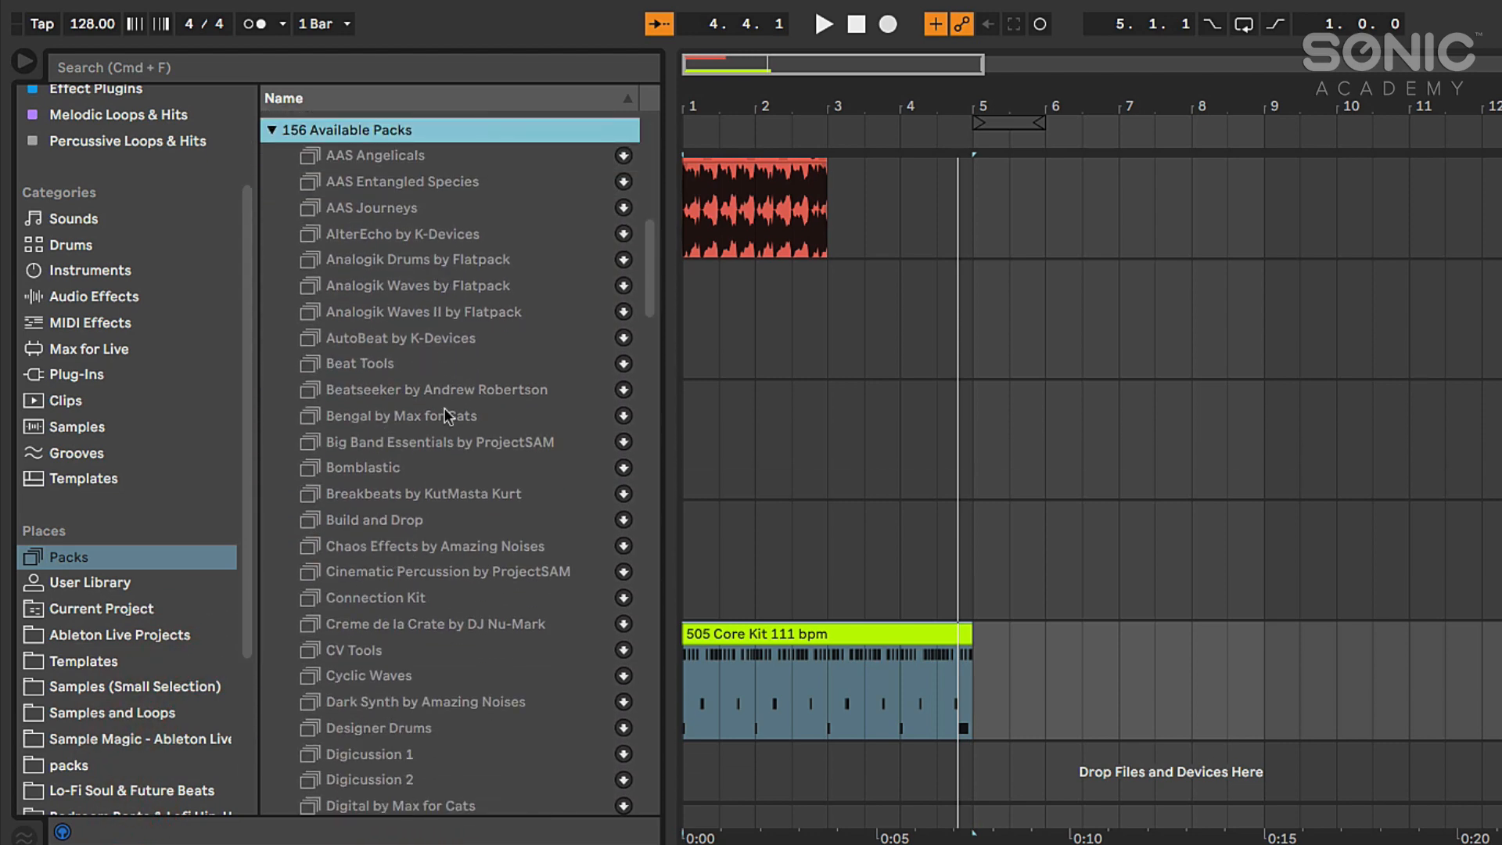
{"action": "scroll", "coordinate": [432, 556], "scroll_direction": "down", "scroll_amount": 10}
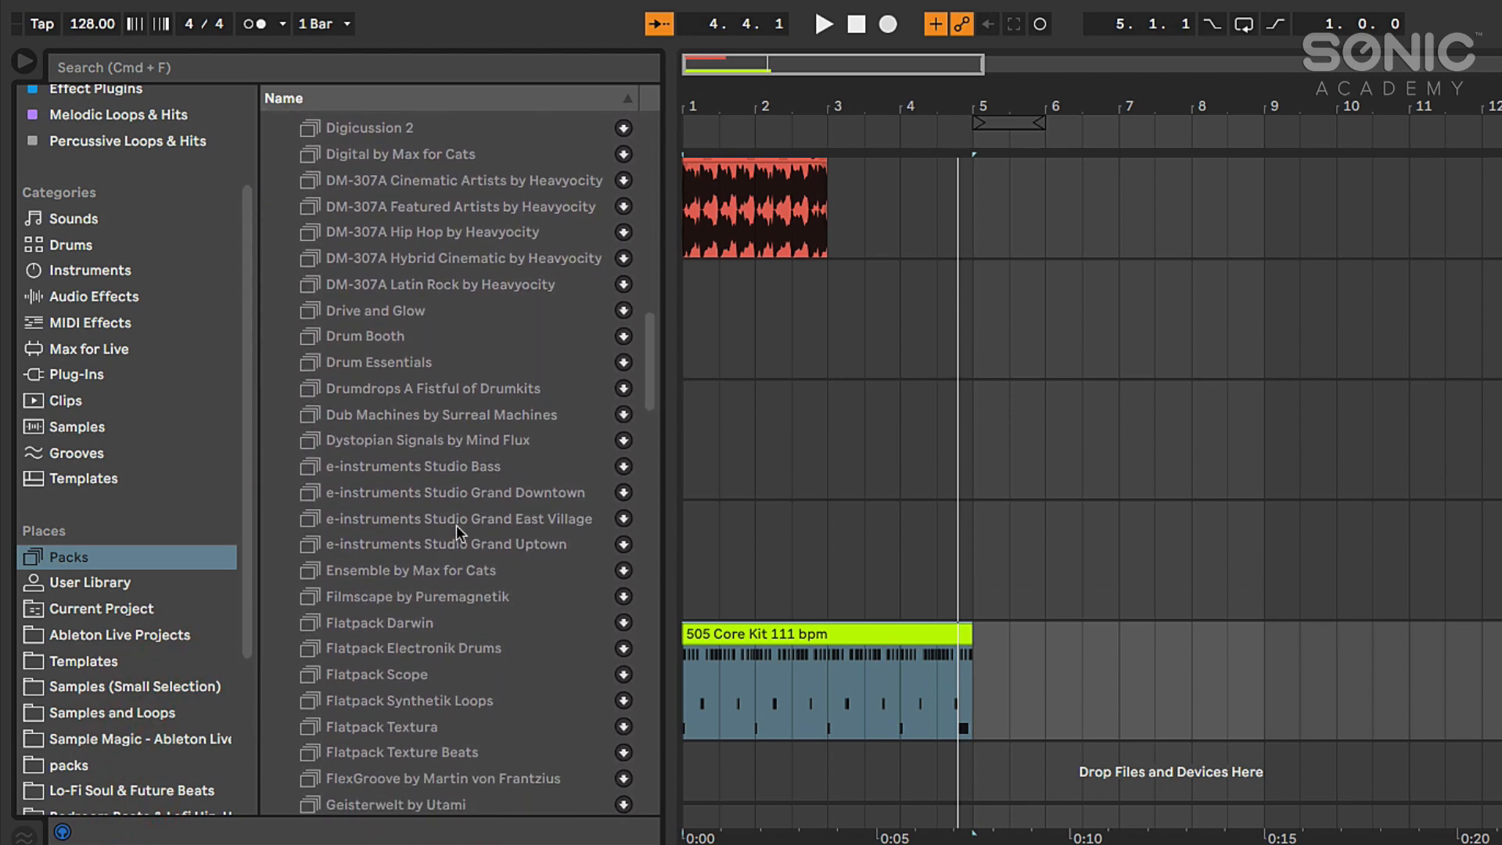
{"action": "scroll", "coordinate": [457, 526], "scroll_direction": "up", "scroll_amount": 12}
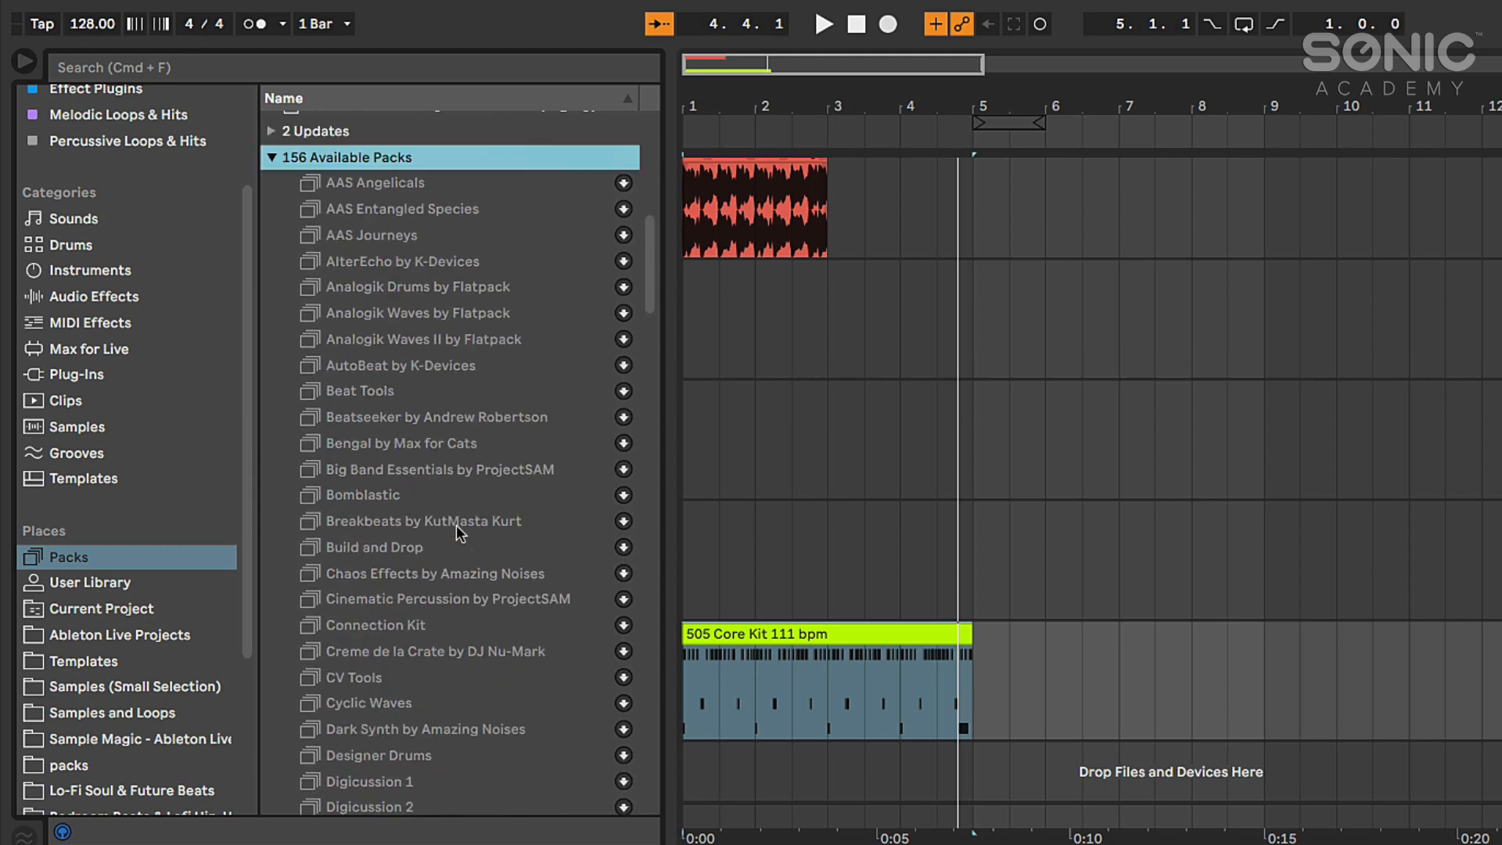
{"action": "scroll", "coordinate": [457, 523], "scroll_direction": "up", "scroll_amount": 5}
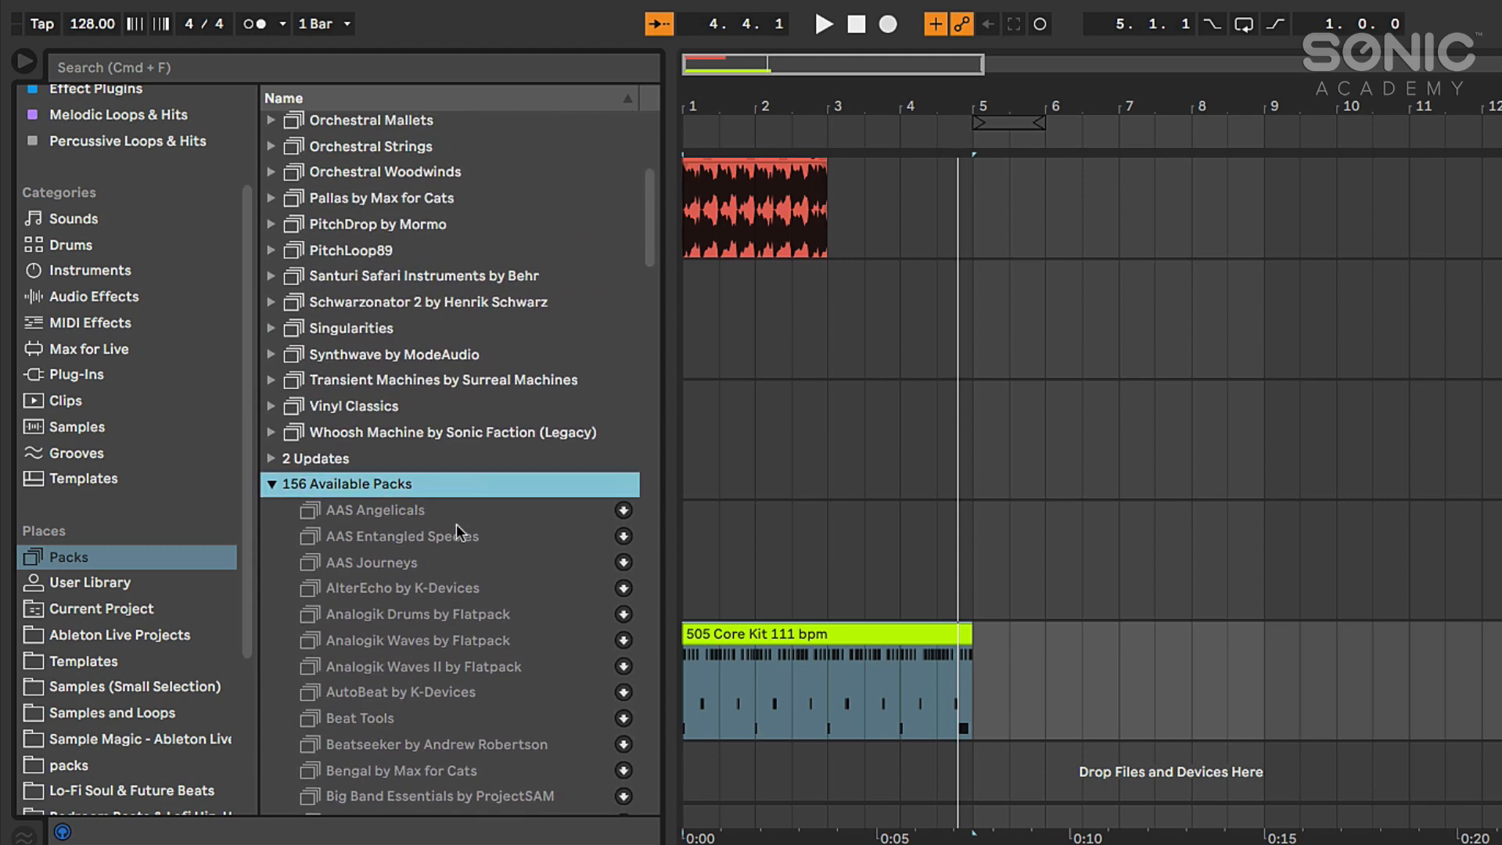
{"action": "left_click", "coordinate": [272, 490]}
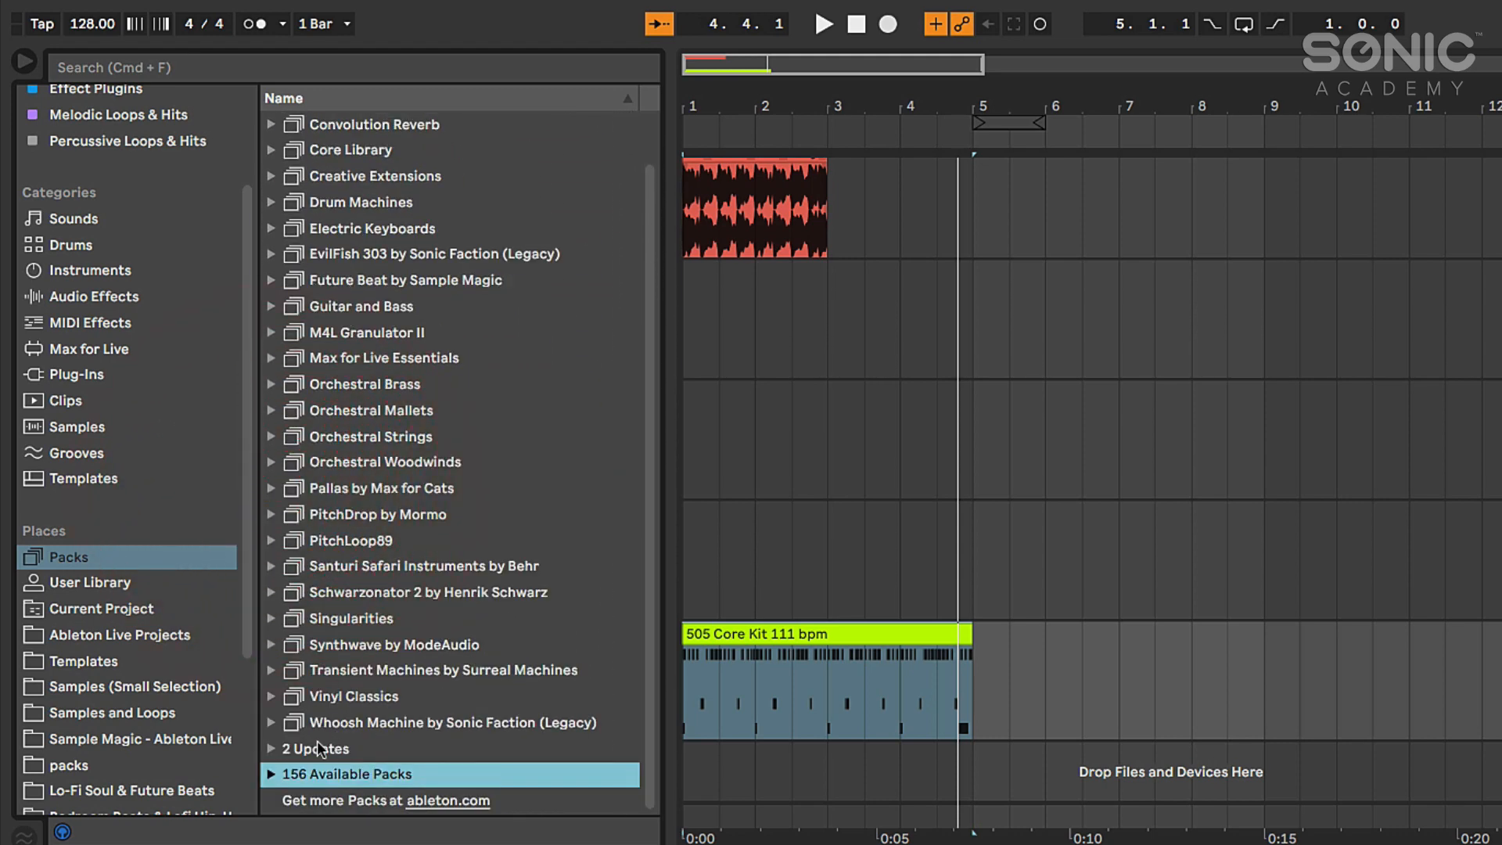
{"action": "left_click", "coordinate": [270, 749]}
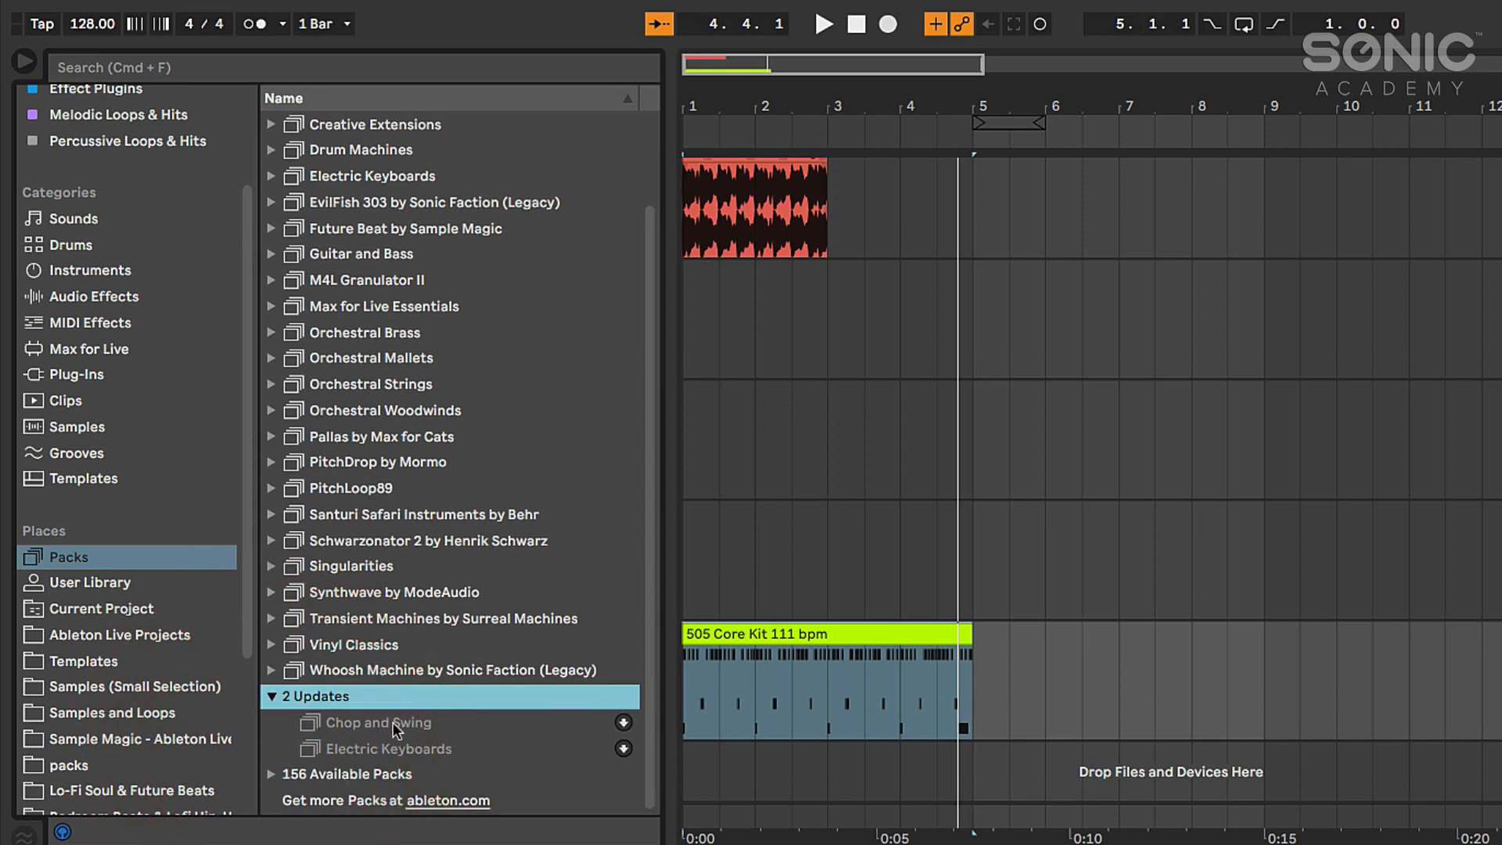
{"action": "left_click", "coordinate": [270, 696]}
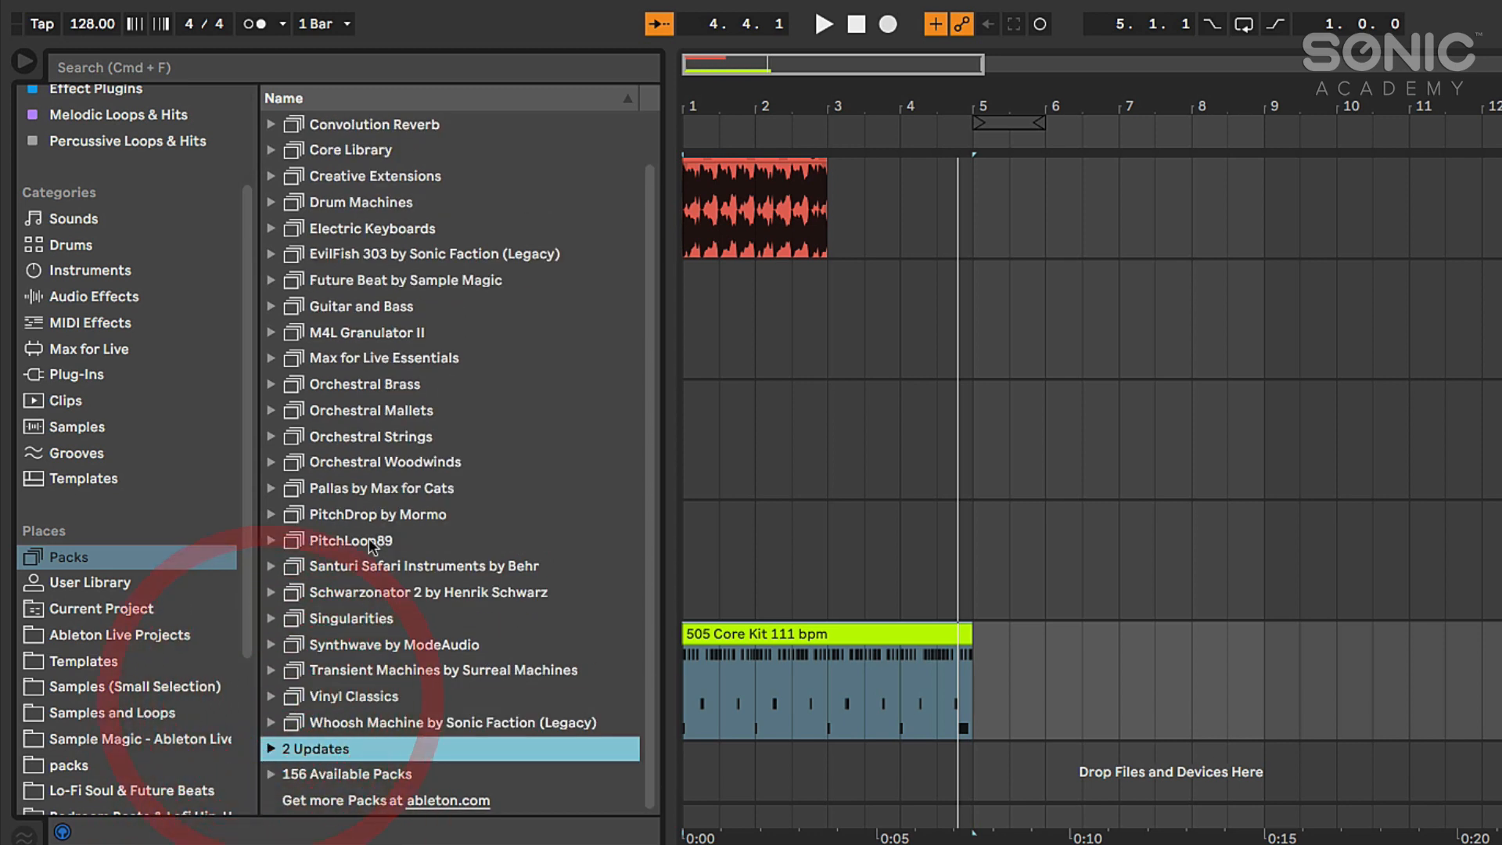
- Show the User Library under Places and point out its Presets, Samples, Grooves and Clips folders
{"action": "scroll", "coordinate": [205, 488], "scroll_direction": "down", "scroll_amount": 4}
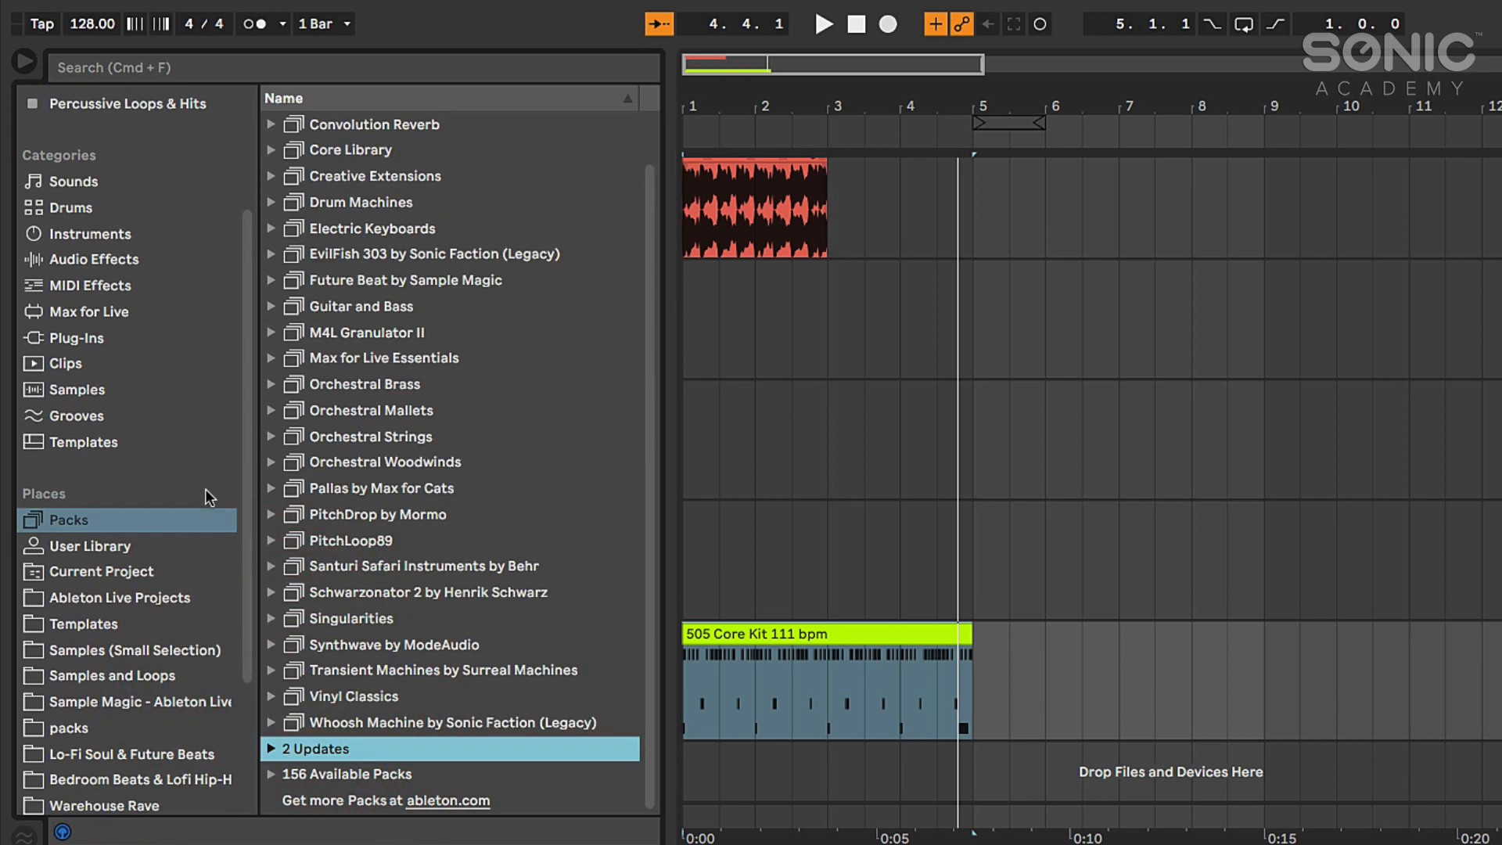
{"action": "left_click", "coordinate": [68, 462]}
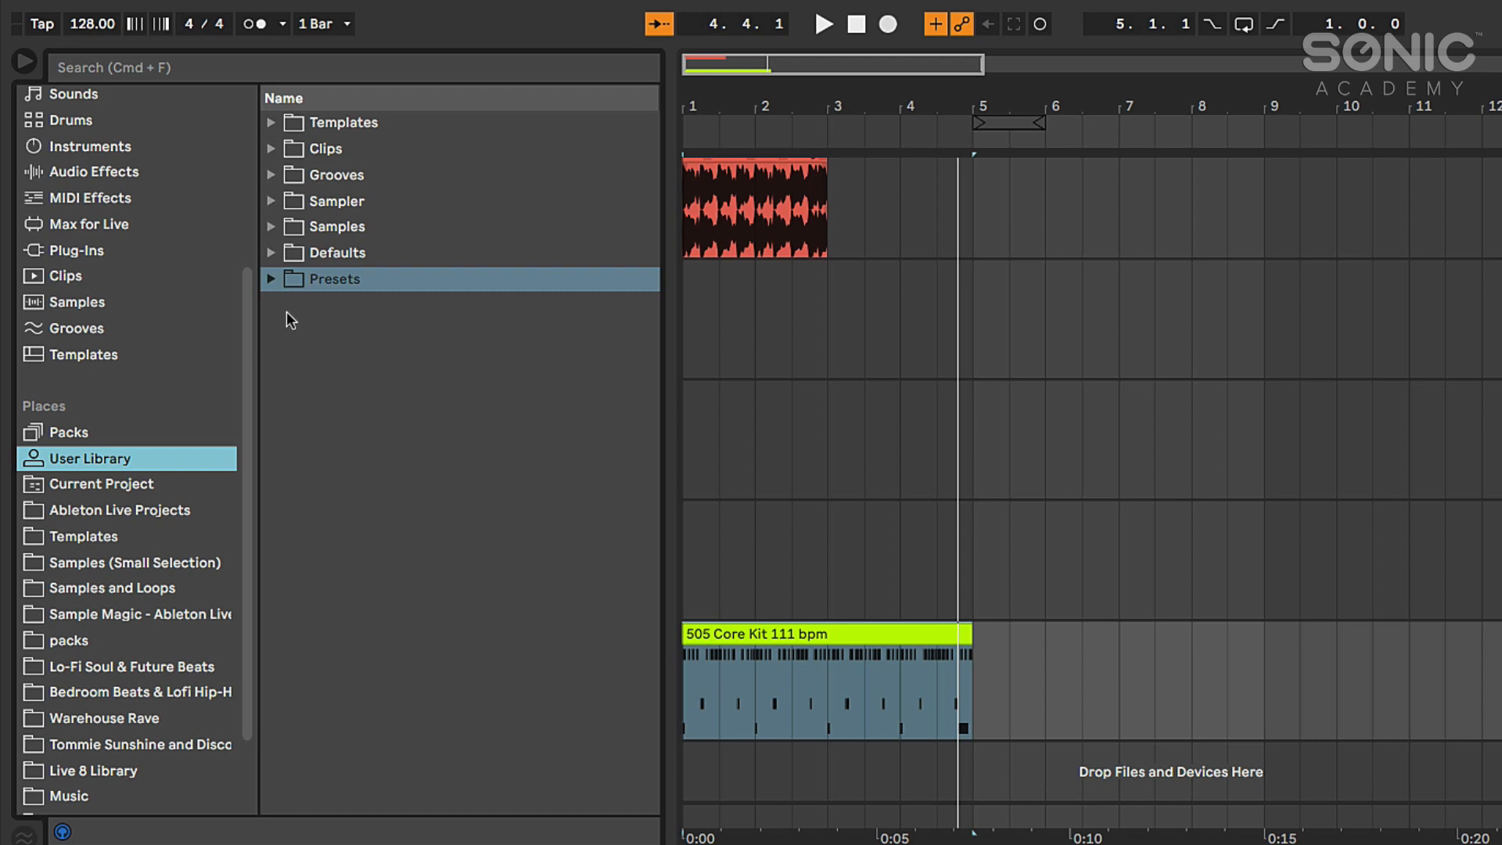
{"action": "left_click", "coordinate": [368, 844]}
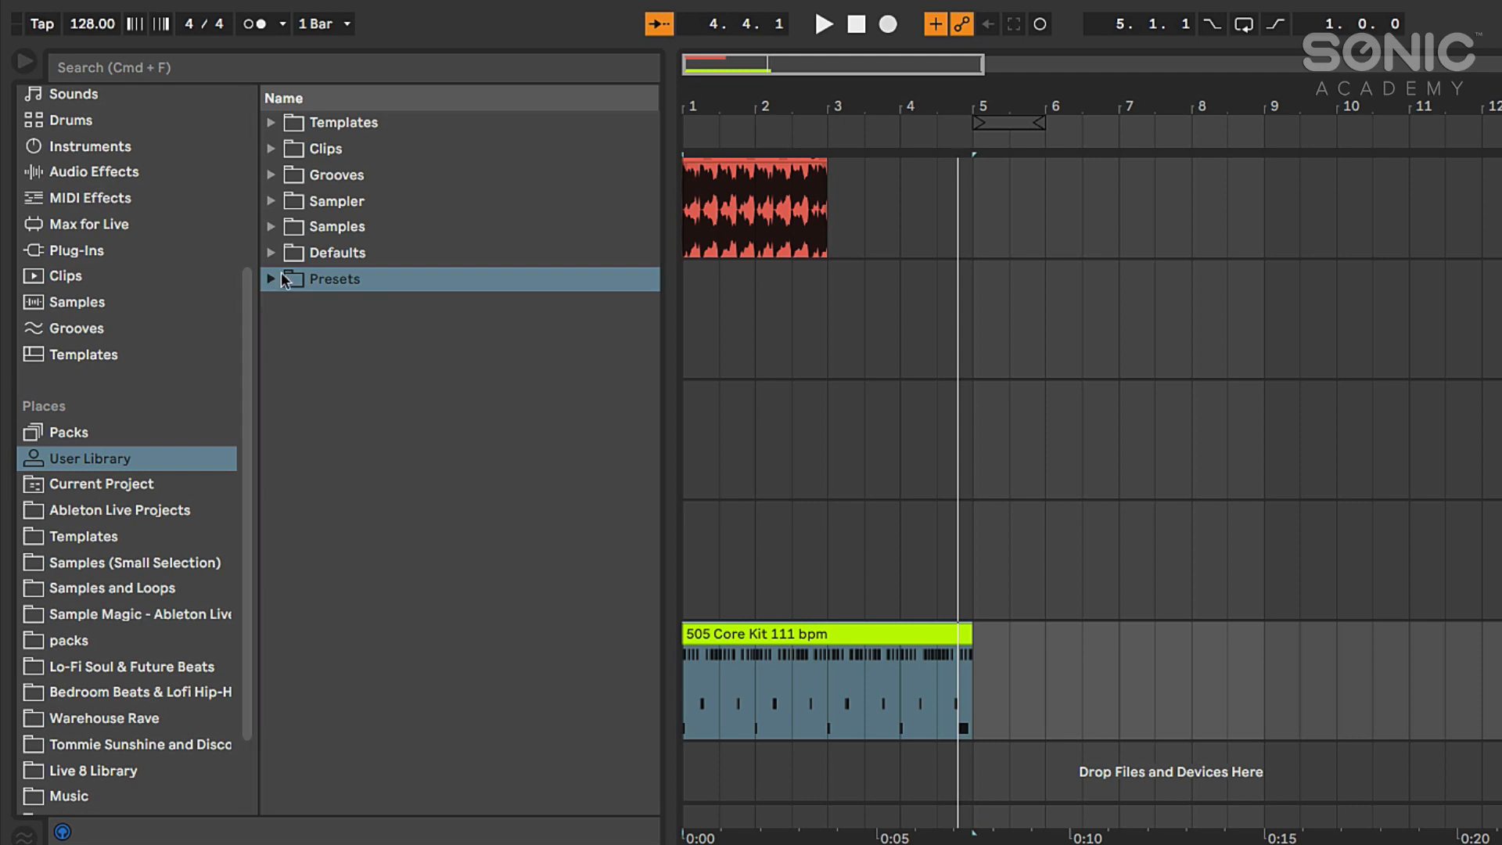
{"action": "left_click", "coordinate": [311, 278]}
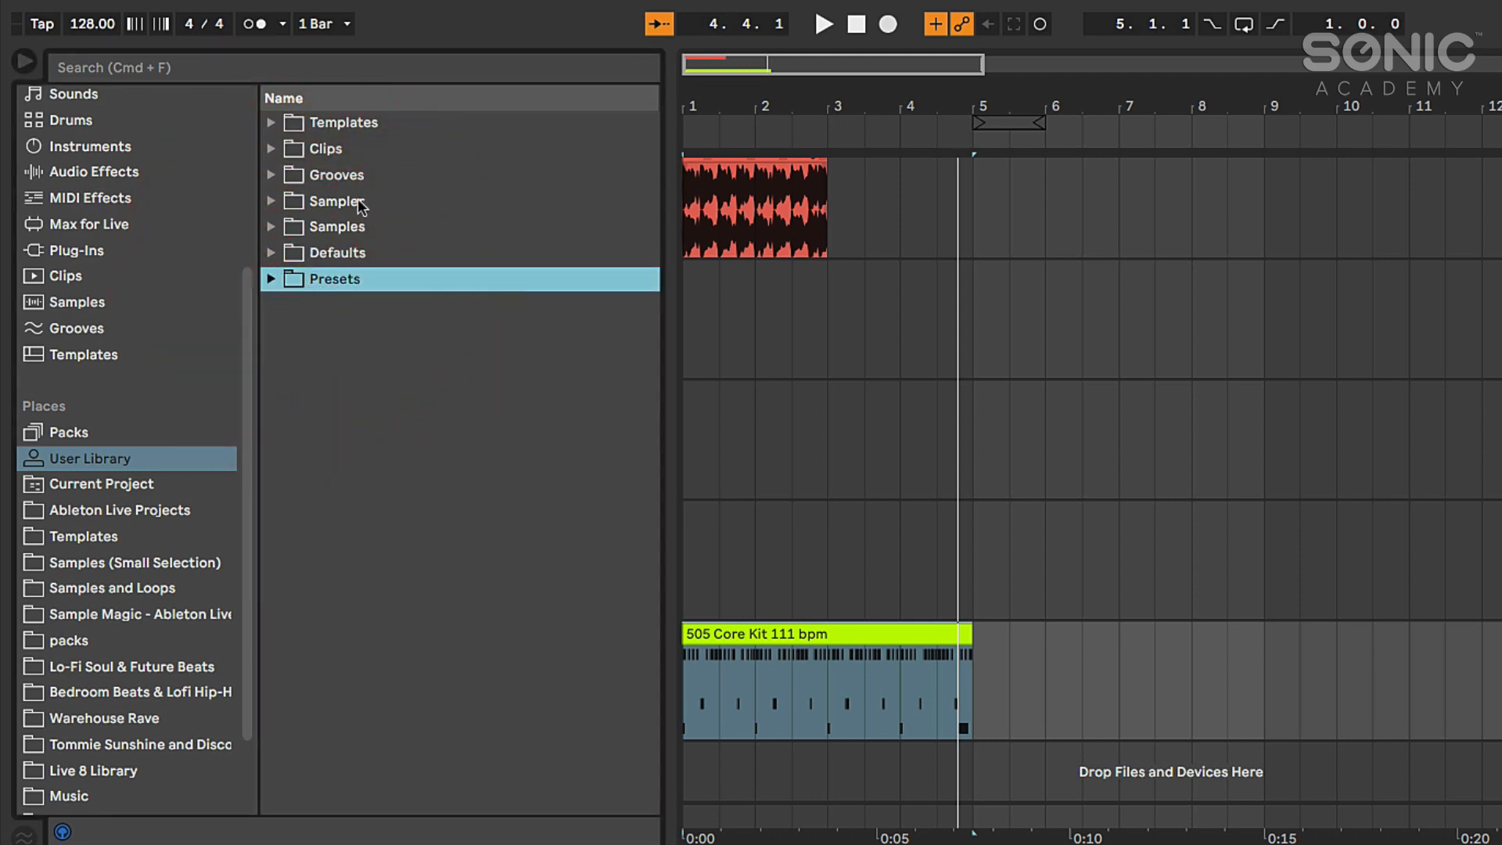
{"action": "left_click", "coordinate": [341, 226]}
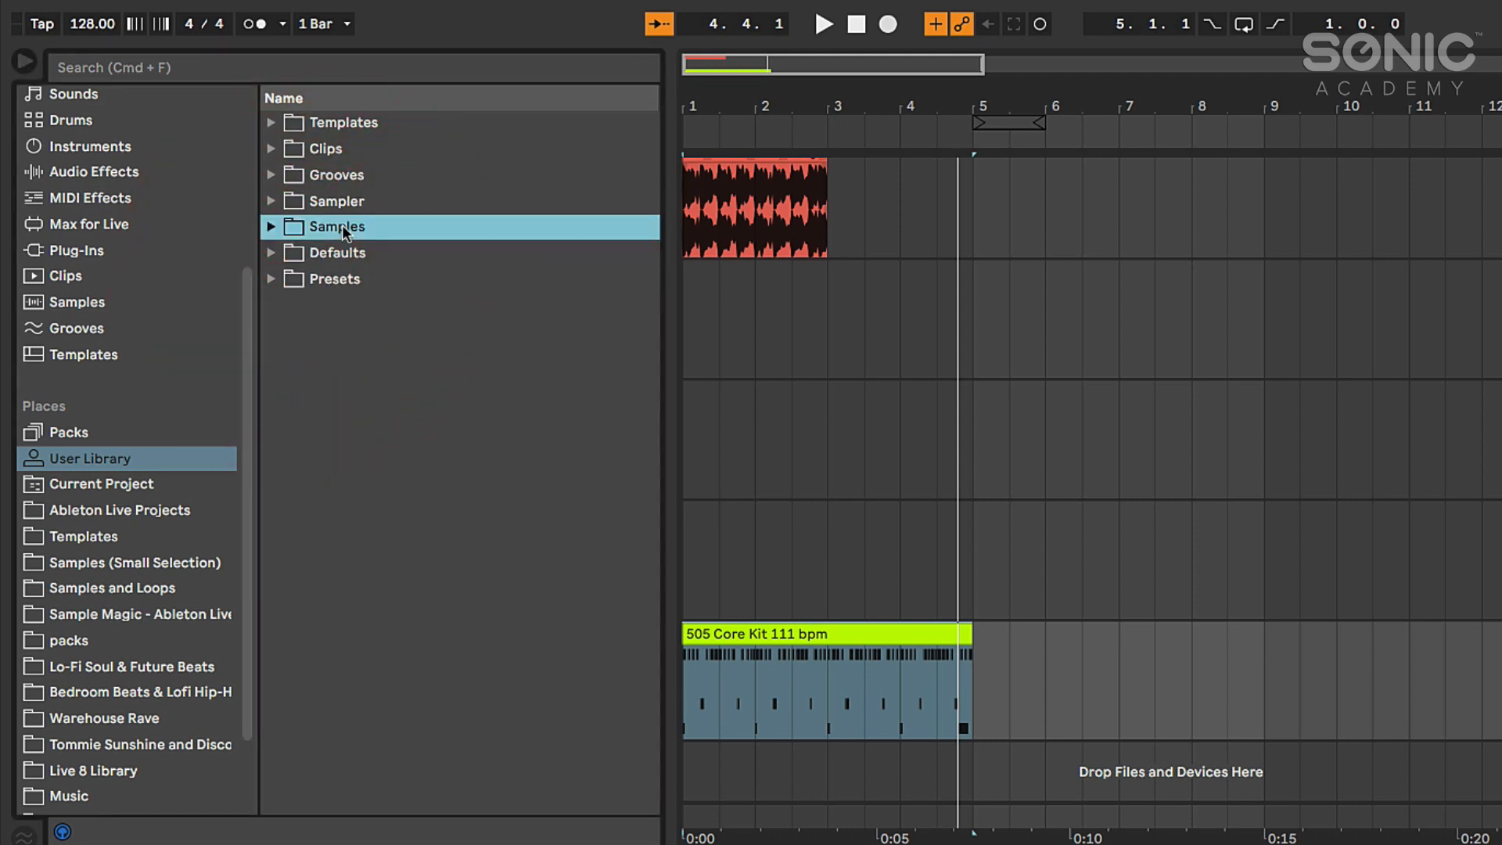
{"action": "left_click", "coordinate": [351, 175]}
{"action": "left_click", "coordinate": [338, 147]}
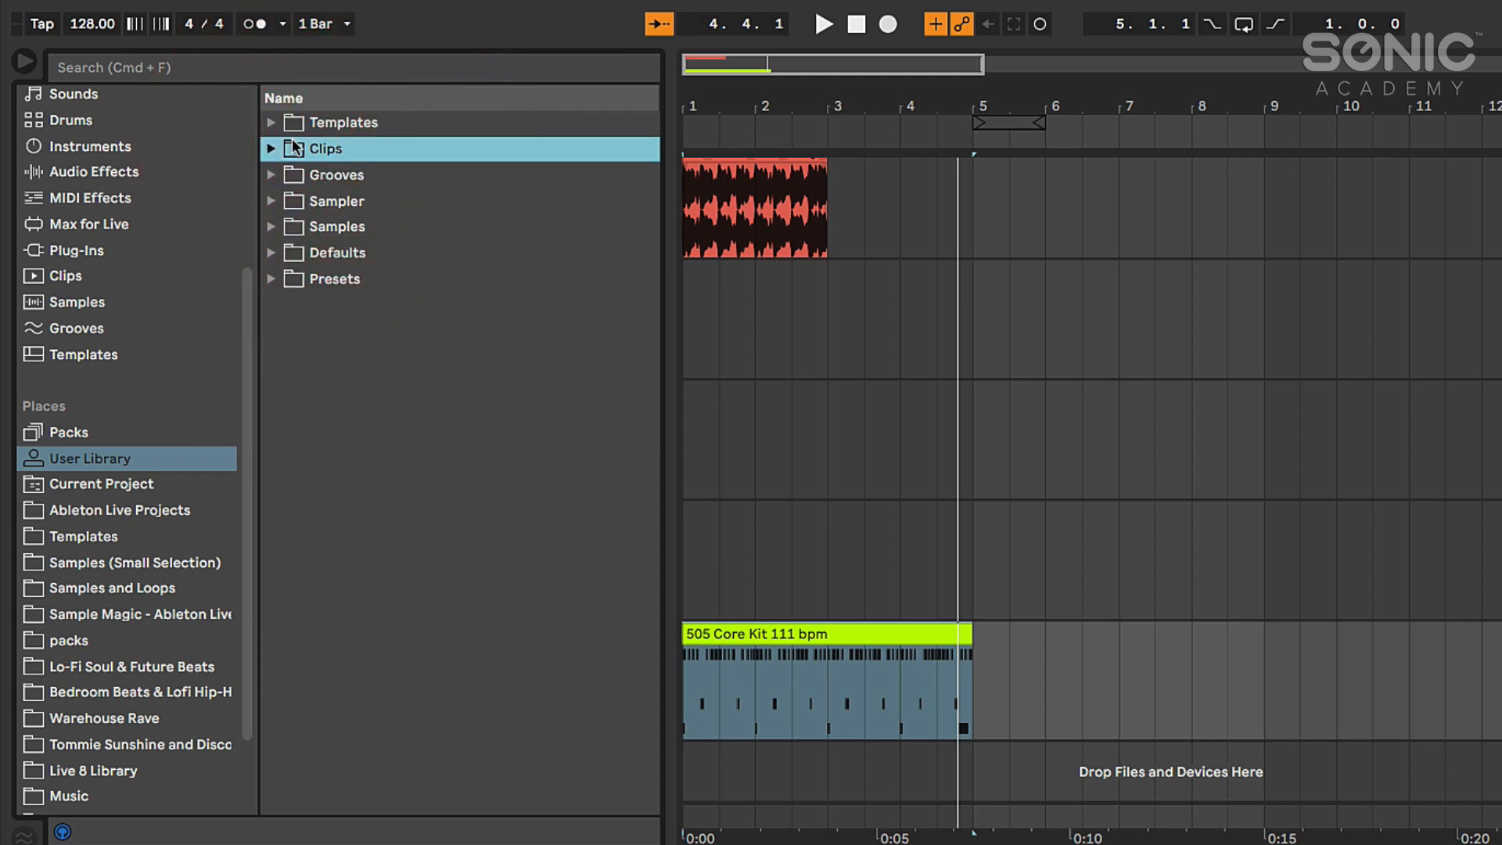
- Examine the Gate and Audio Effect Rack presets in the User Library's Audio Effects folder, then collapse the Presets folder
{"action": "left_click", "coordinate": [271, 279]}
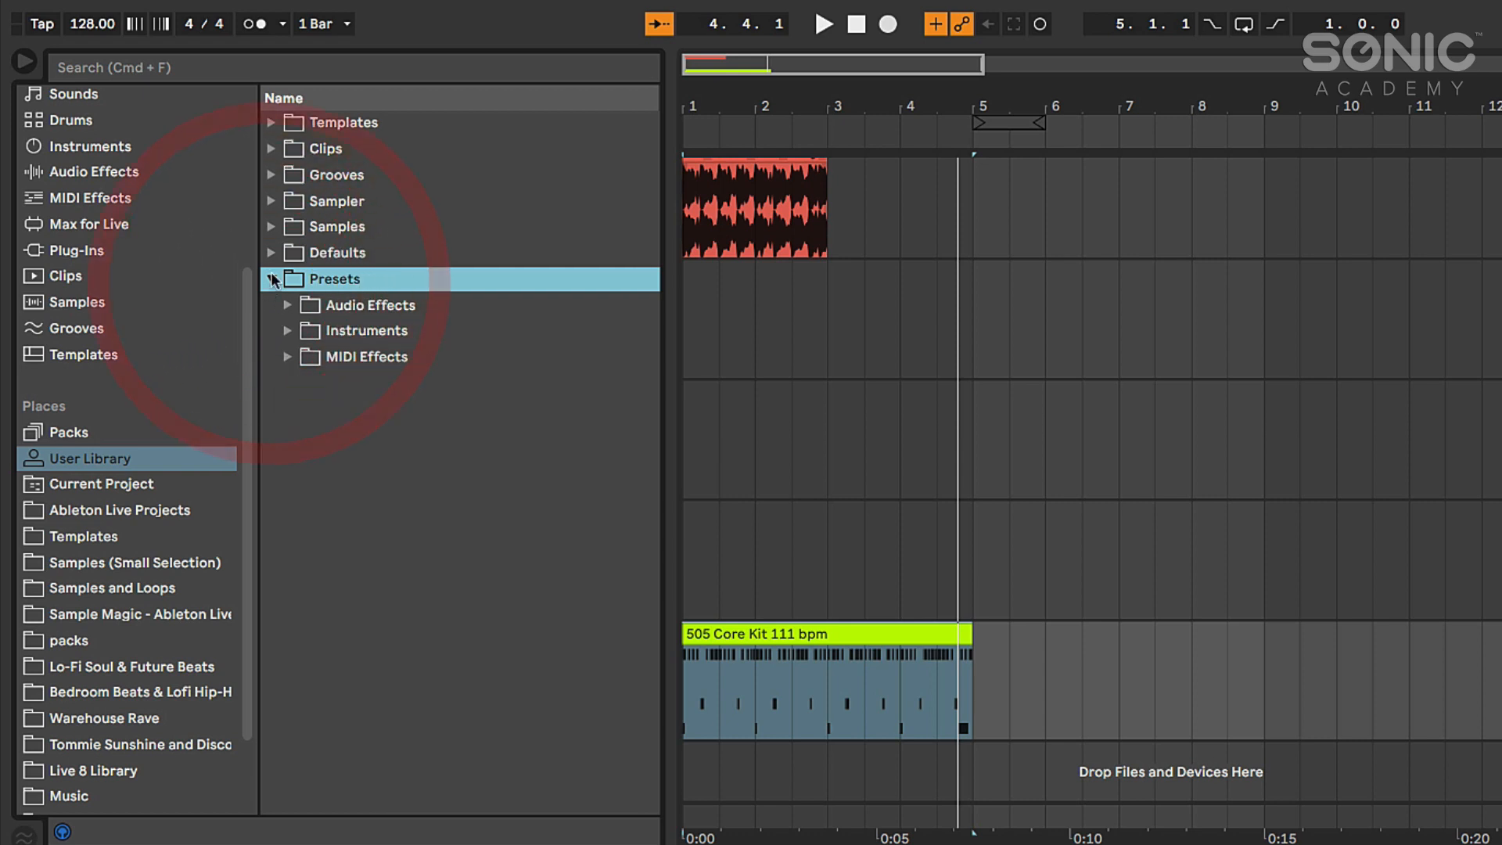
{"action": "left_click", "coordinate": [288, 306]}
{"action": "left_click", "coordinate": [304, 330]}
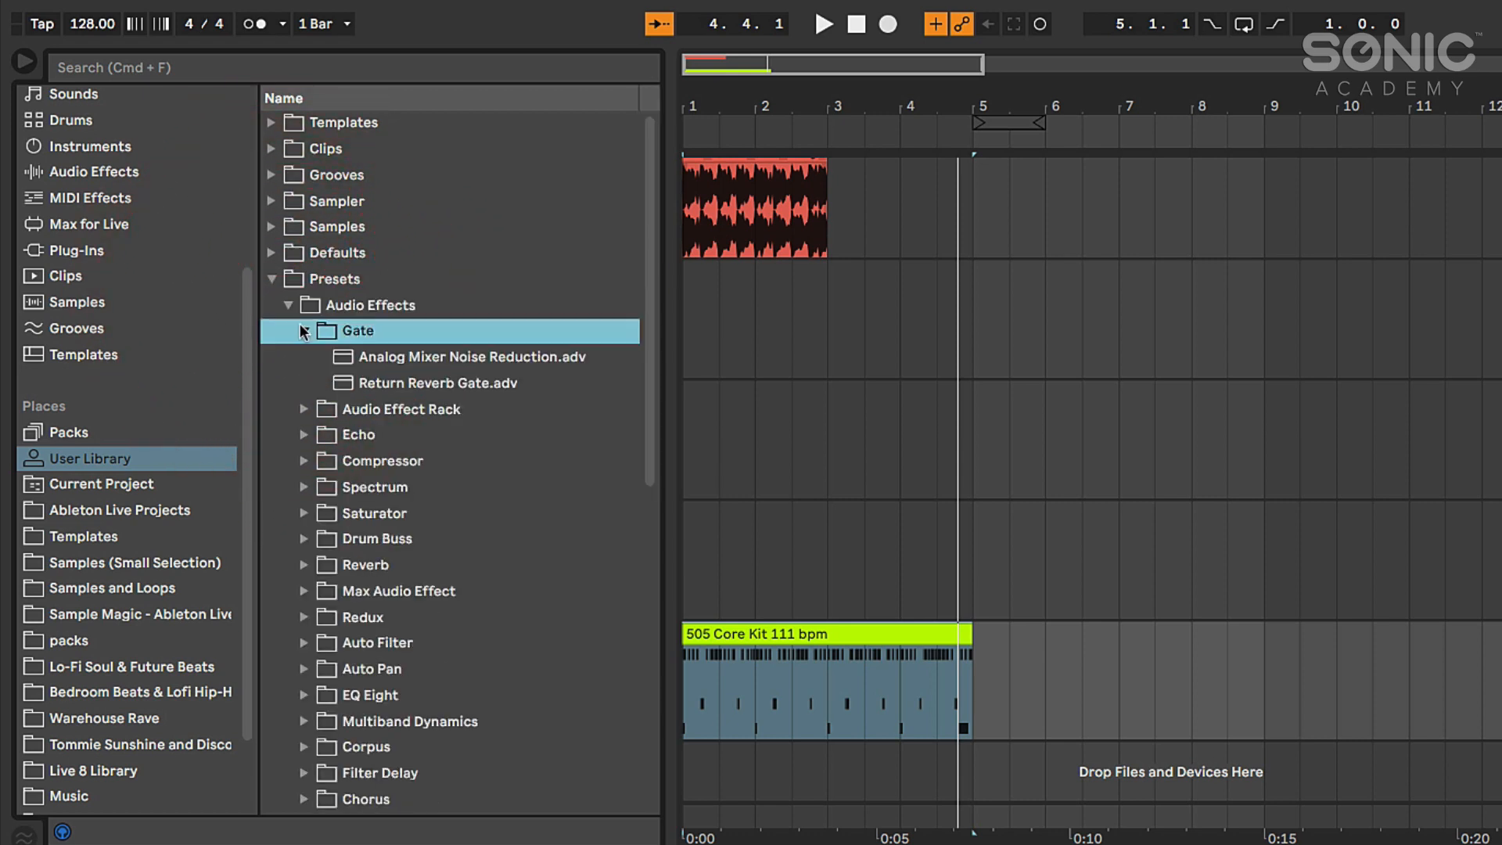
{"action": "left_click", "coordinate": [303, 409]}
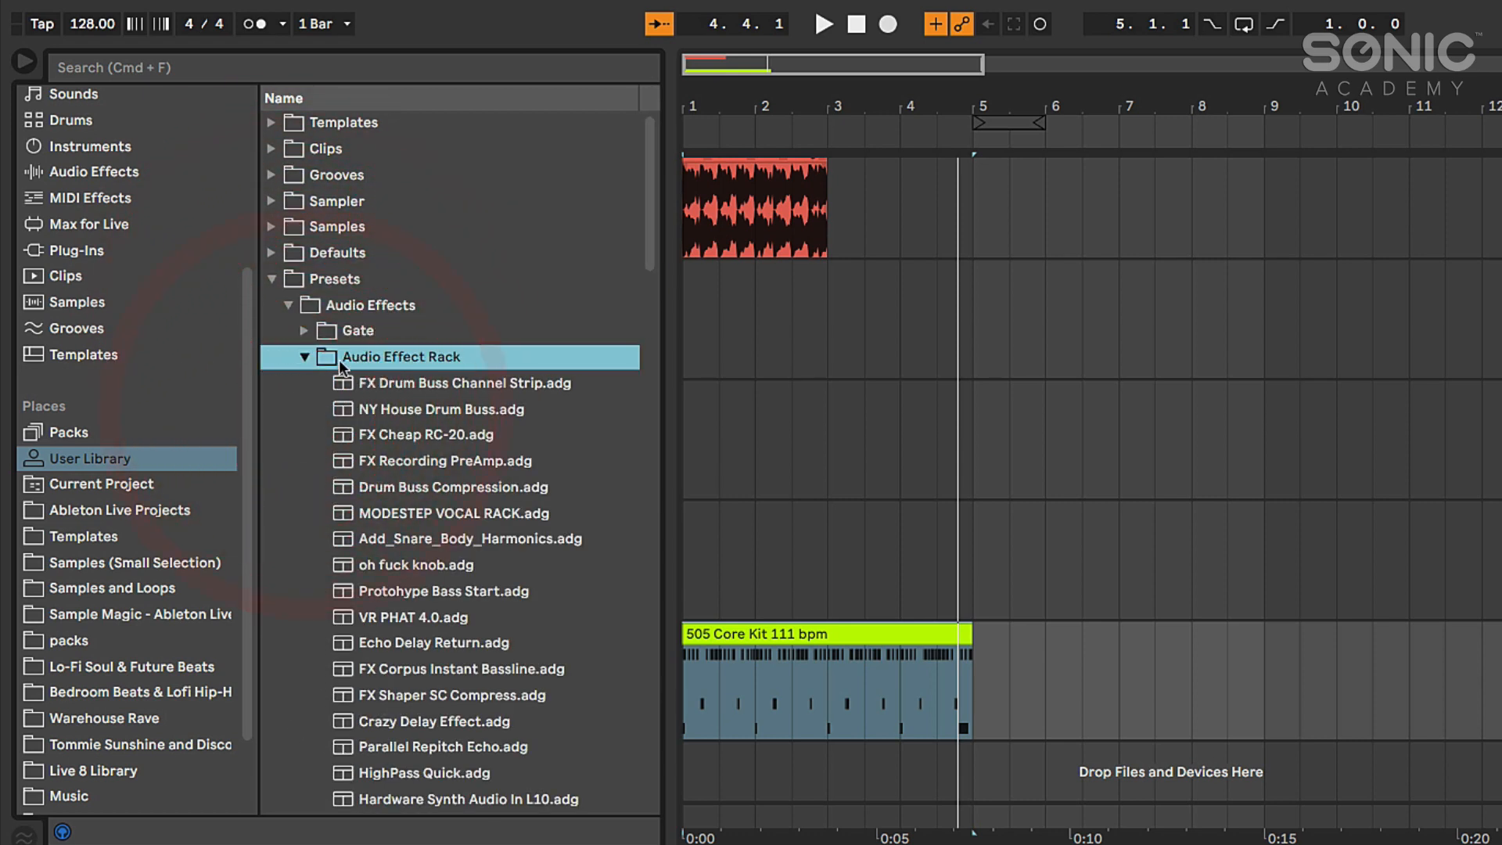
{"action": "scroll", "coordinate": [364, 411], "scroll_direction": "down", "scroll_amount": 5}
{"action": "scroll", "coordinate": [364, 410], "scroll_direction": "up", "scroll_amount": 5}
{"action": "left_click", "coordinate": [307, 357]}
{"action": "left_click", "coordinate": [290, 306]}
{"action": "left_click", "coordinate": [273, 280]}
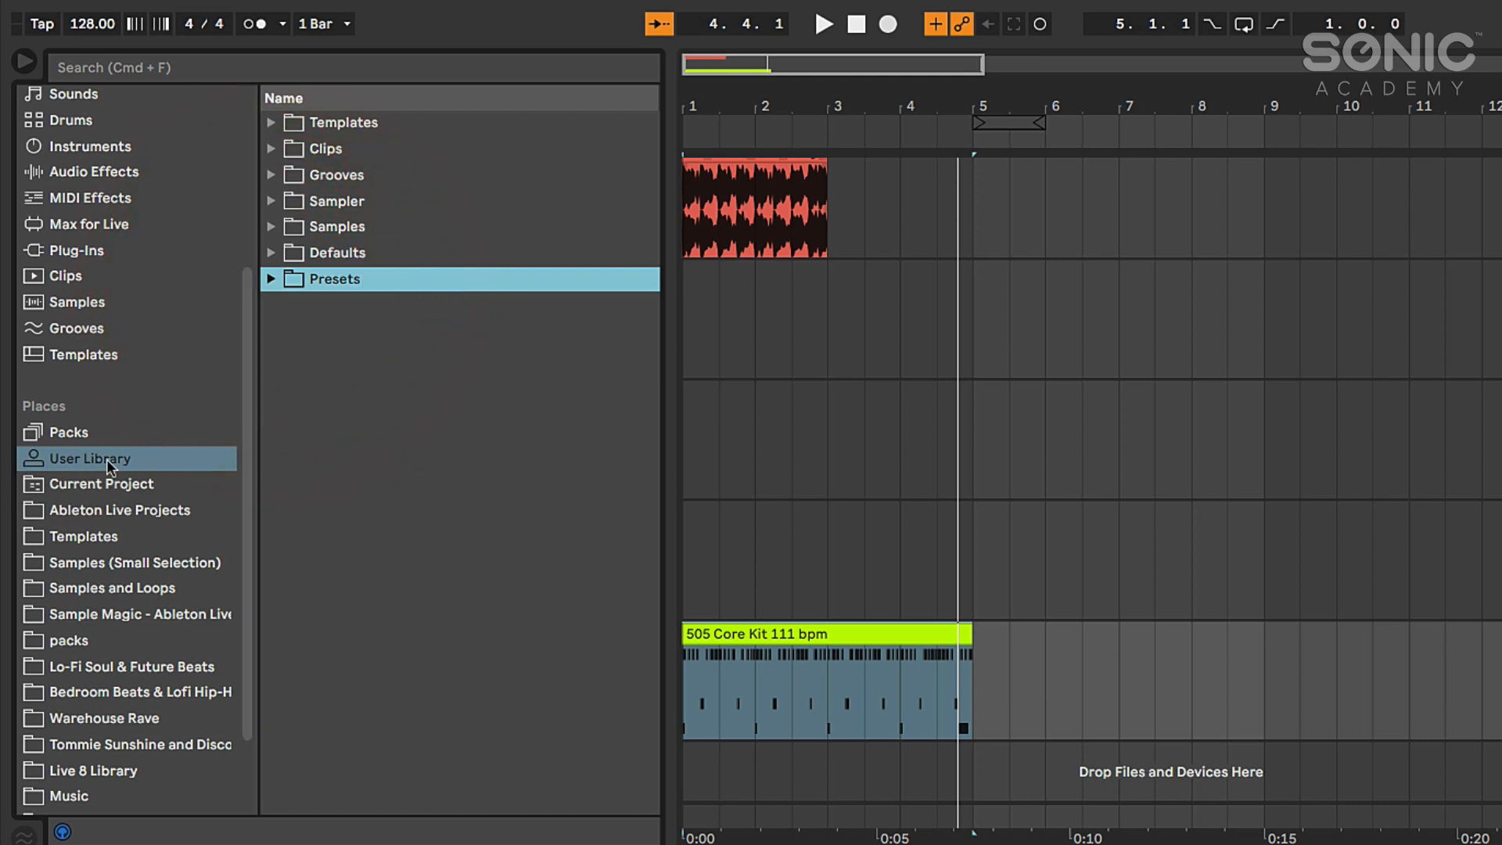
- Show the Current Project folder, select its template Live Set and widen the browser to fit the full file name
{"action": "left_click", "coordinate": [89, 487]}
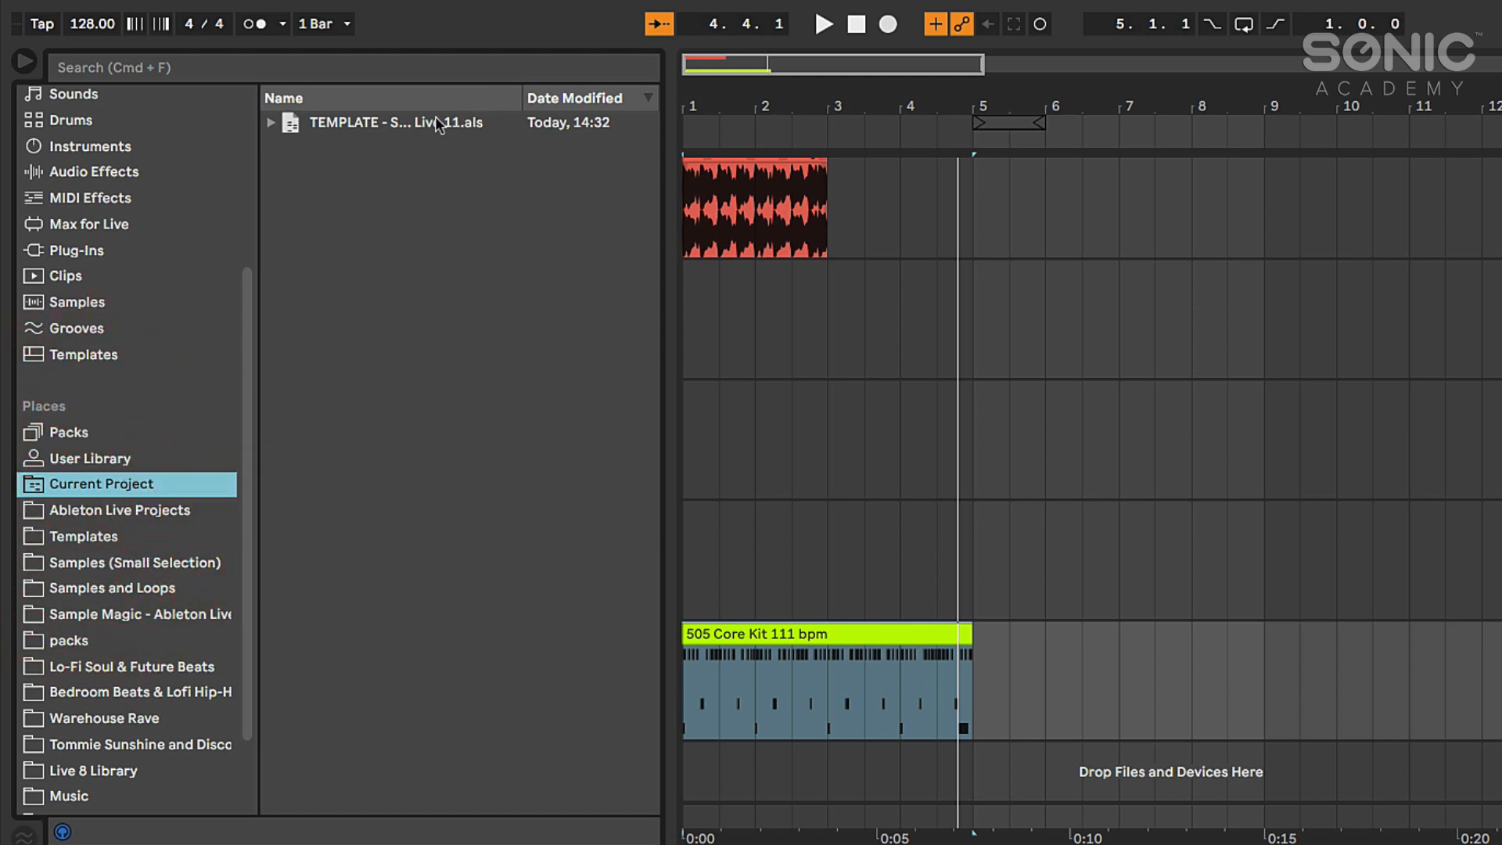
{"action": "left_click", "coordinate": [403, 121]}
{"action": "left_click_drag", "start_coordinate": [685, 106], "coordinate": [860, 105]}
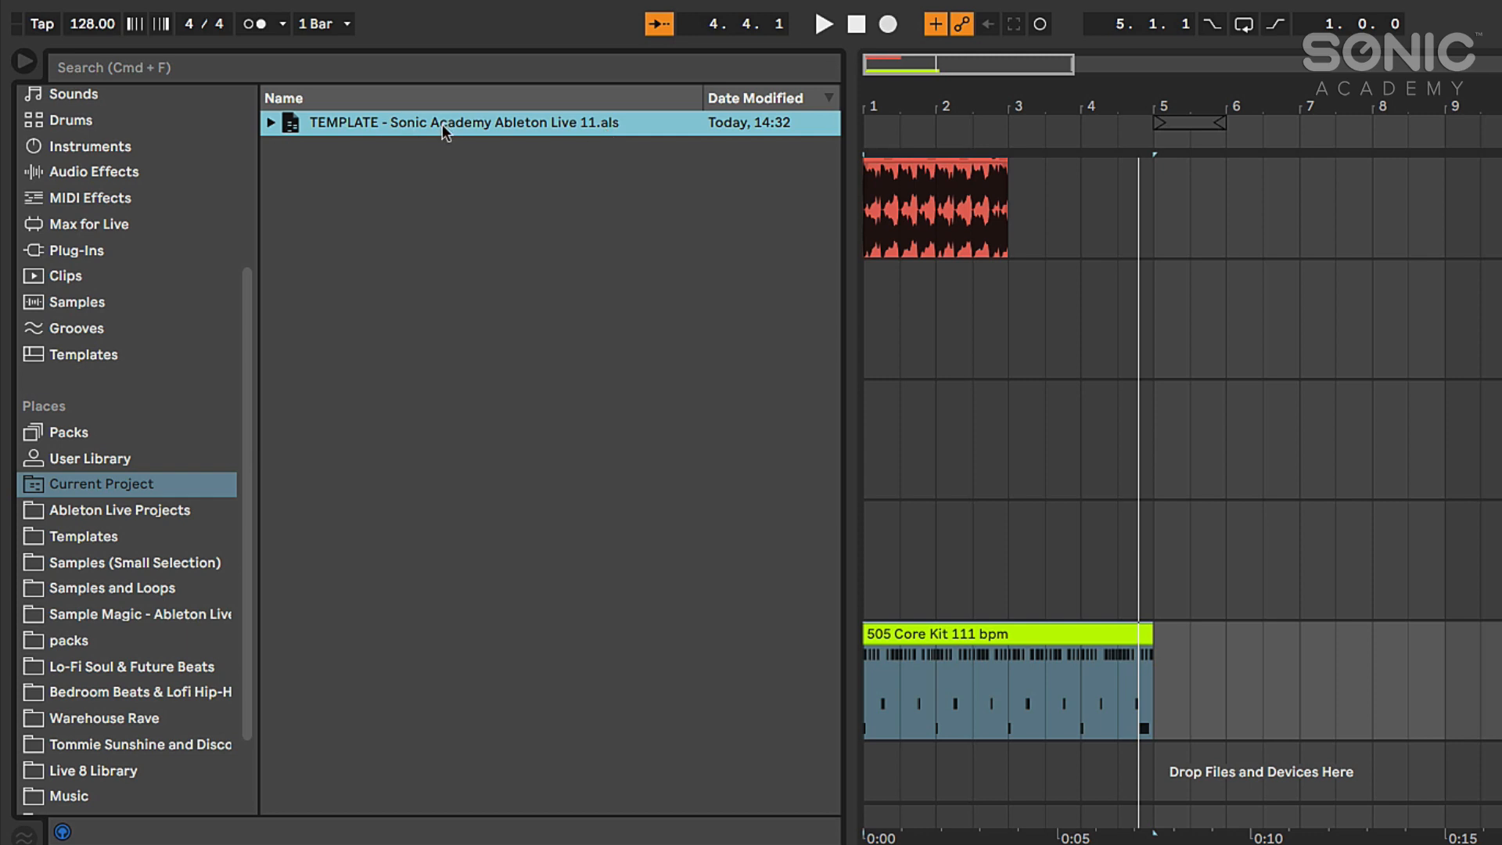
- Show the Ableton Live Projects folder and look through the other user folders under Places
{"action": "left_click", "coordinate": [141, 510]}
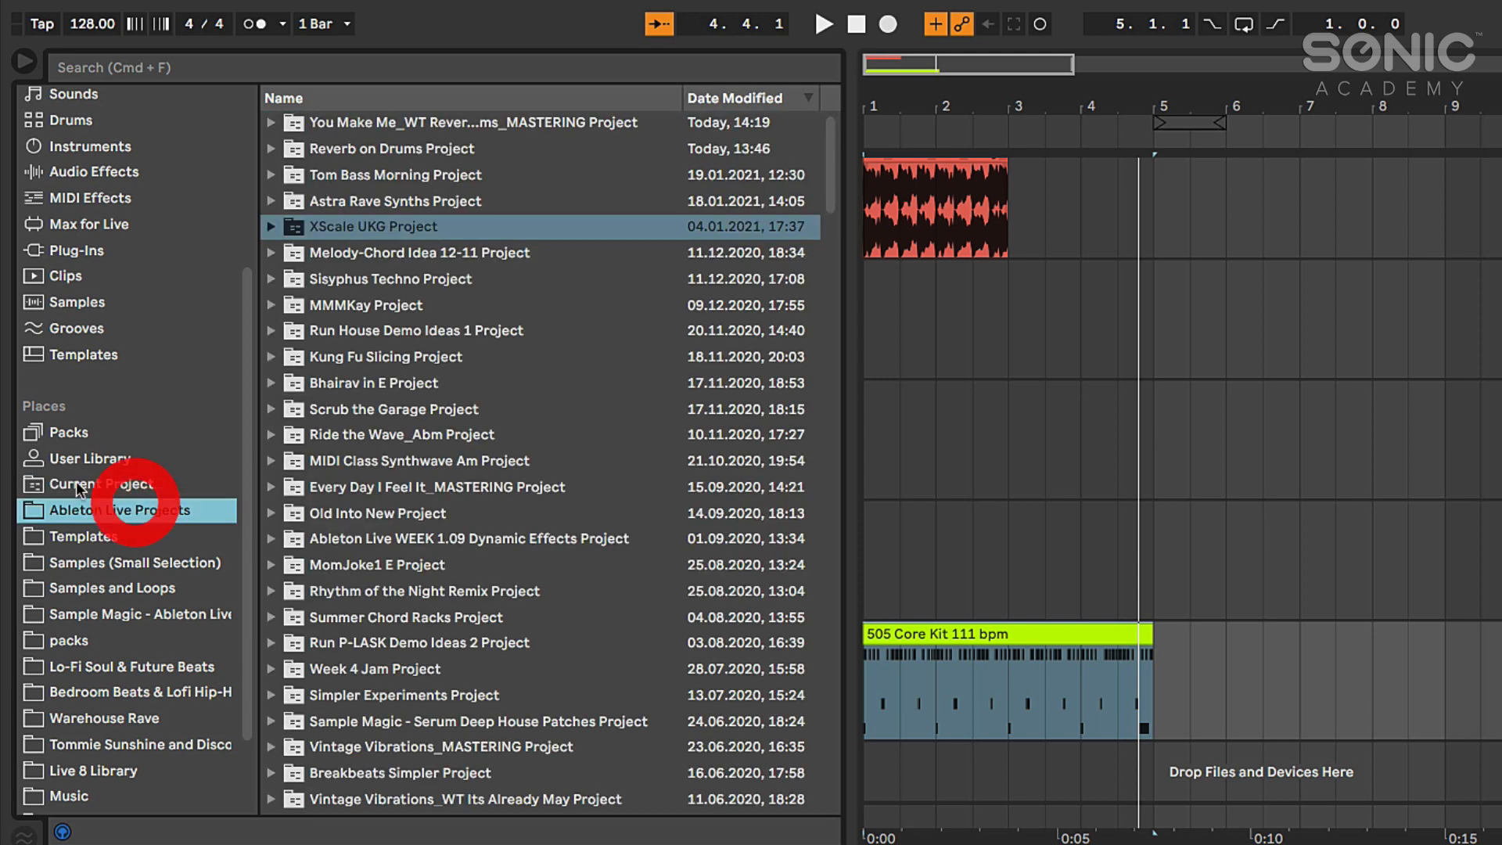
{"action": "scroll", "coordinate": [86, 540], "scroll_direction": "down", "scroll_amount": 2}
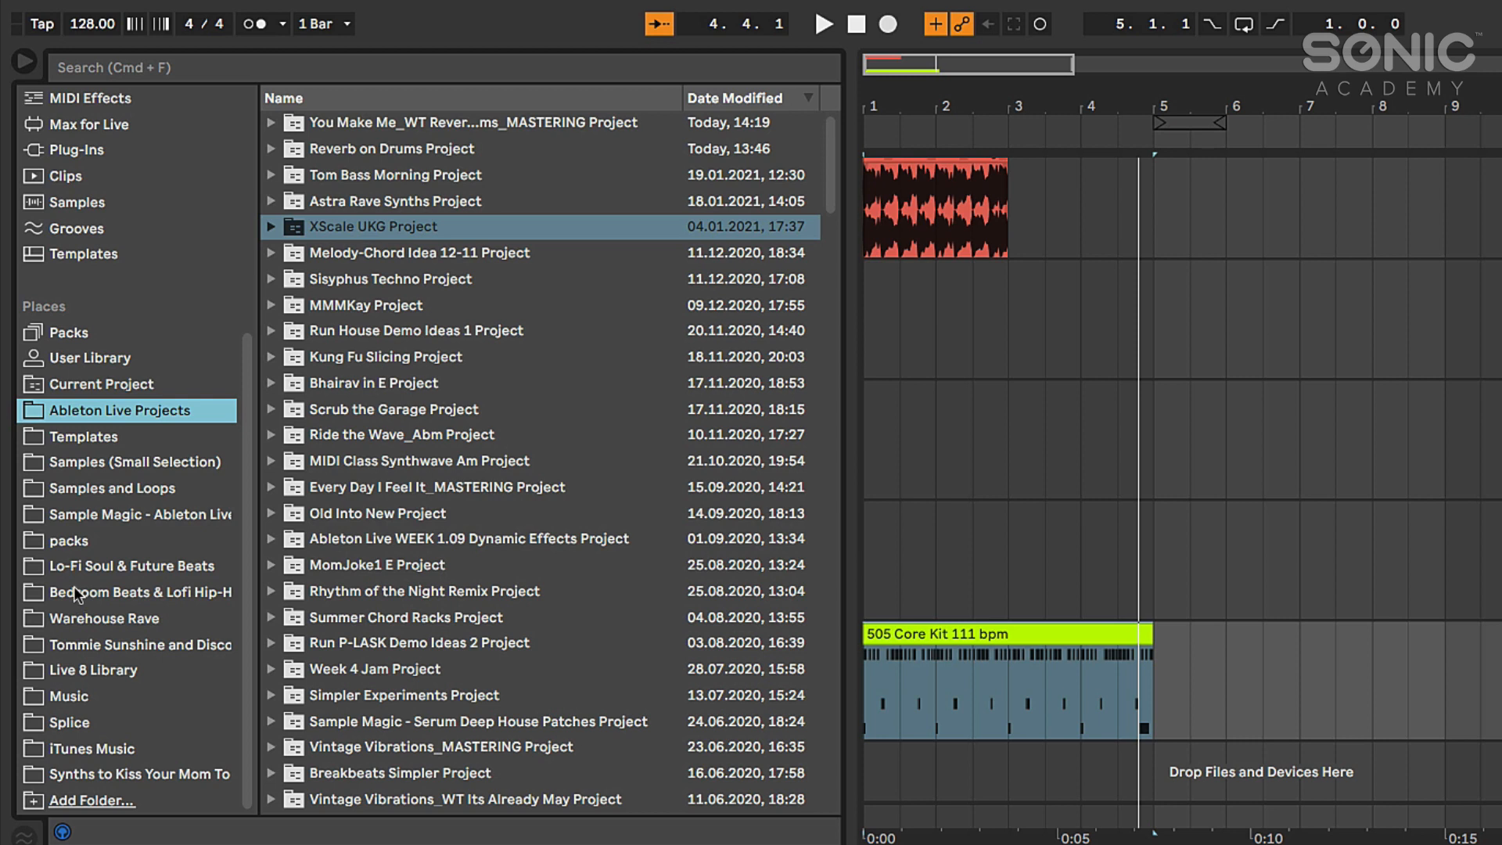
{"action": "scroll", "coordinate": [111, 561], "scroll_direction": "up", "scroll_amount": 1}
{"action": "scroll", "coordinate": [127, 506], "scroll_direction": "down", "scroll_amount": 1}
- Start adding a folder to Places and browse to Samples (Small Selection) inside the Music folder
{"action": "left_click", "coordinate": [82, 810]}
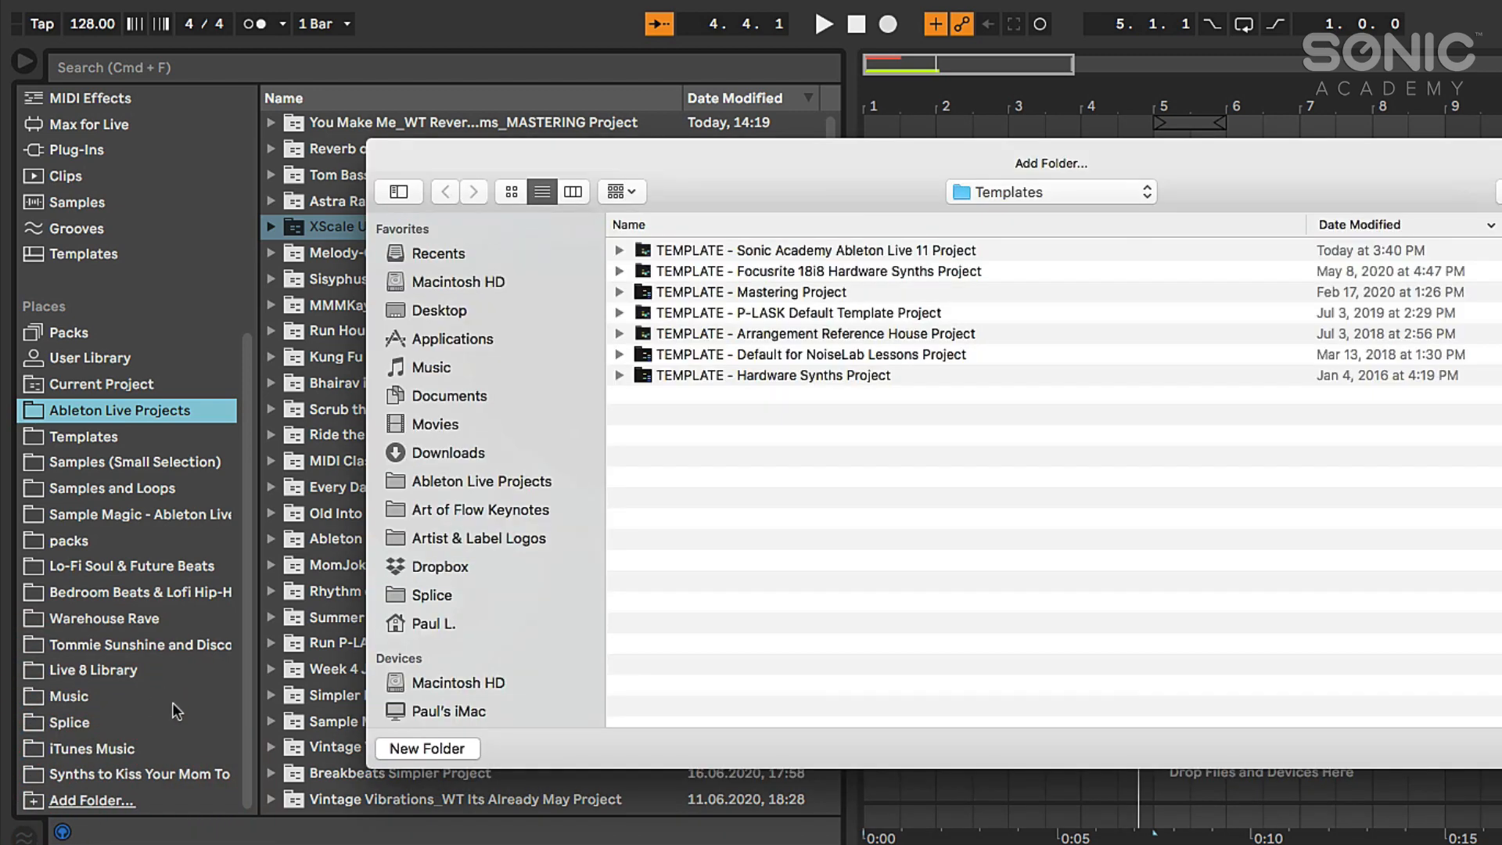
{"action": "left_click_drag", "start_coordinate": [876, 192], "coordinate": [838, 191]}
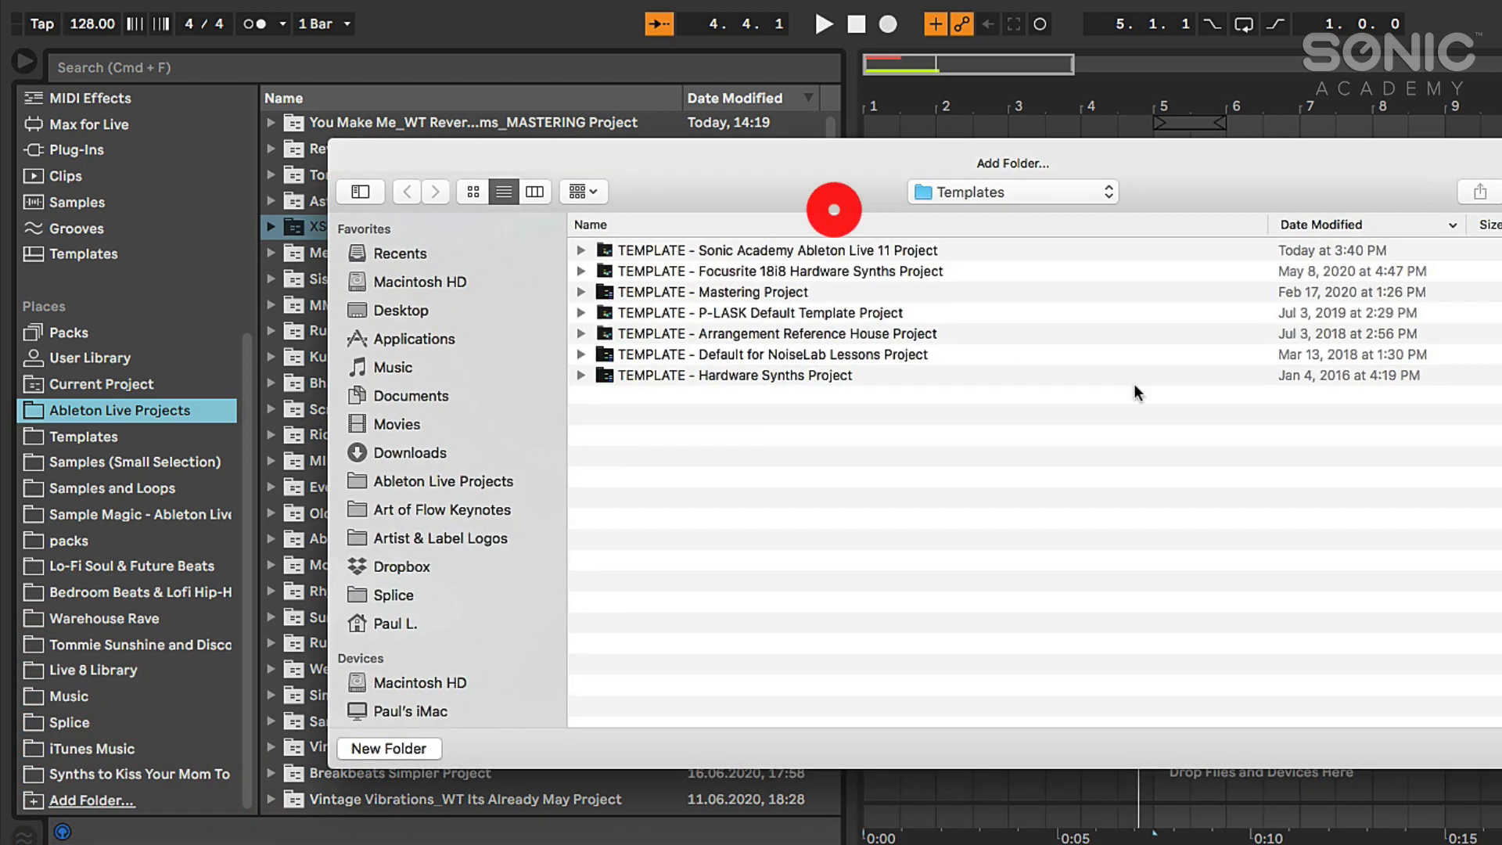
{"action": "left_click_drag", "start_coordinate": [1407, 162], "coordinate": [1368, 165]}
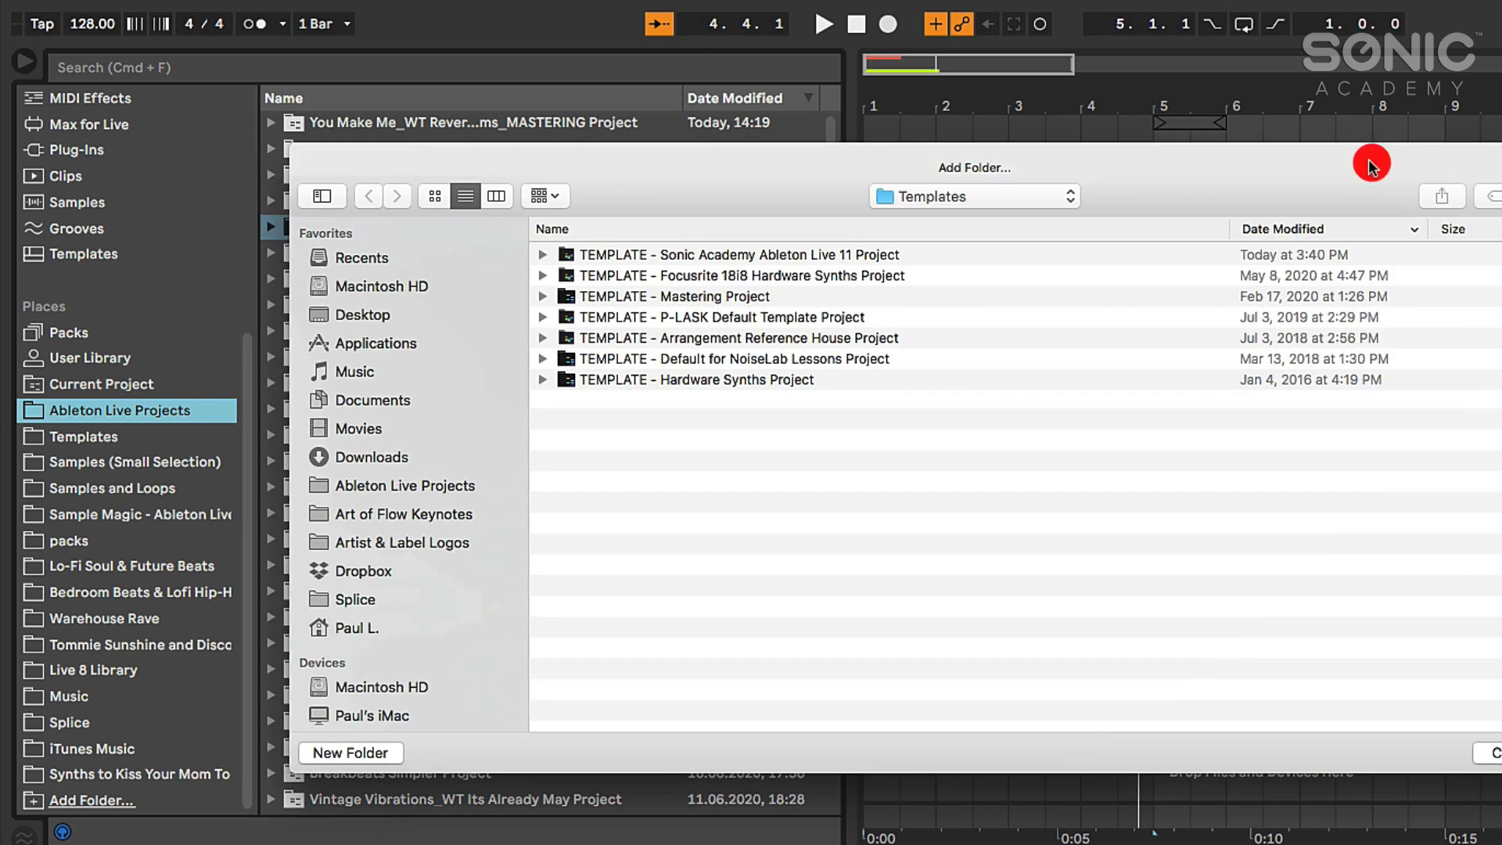
{"action": "left_click", "coordinate": [344, 374]}
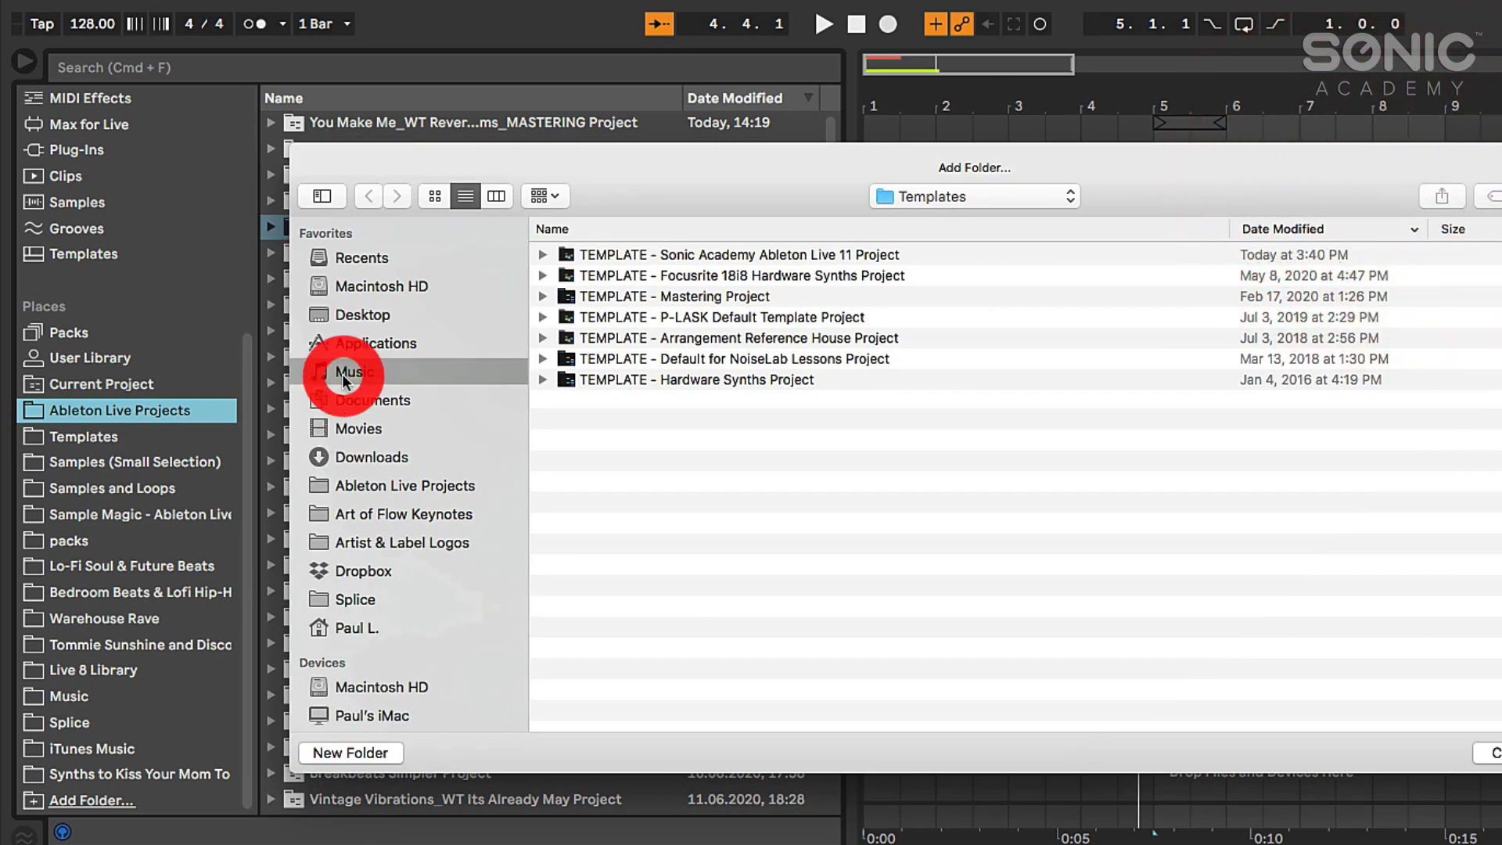
{"action": "double_click", "coordinate": [652, 273]}
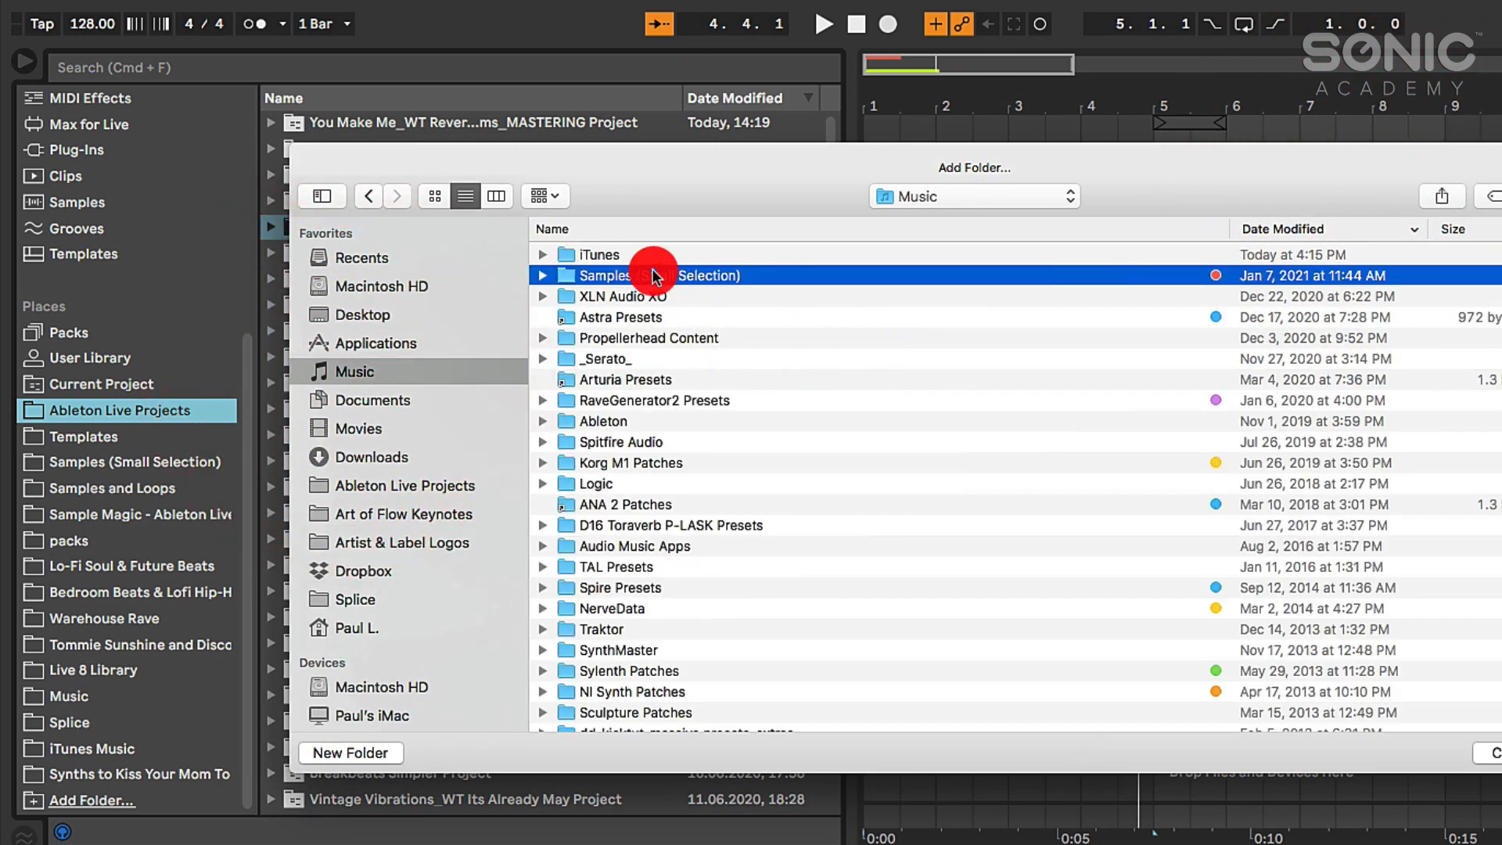
- Choose the musicradar-retro-house-samples folder from the sample folders and add it to Places
{"action": "scroll", "coordinate": [688, 418], "scroll_direction": "down", "scroll_amount": 2}
{"action": "scroll", "coordinate": [688, 420], "scroll_direction": "up", "scroll_amount": 2}
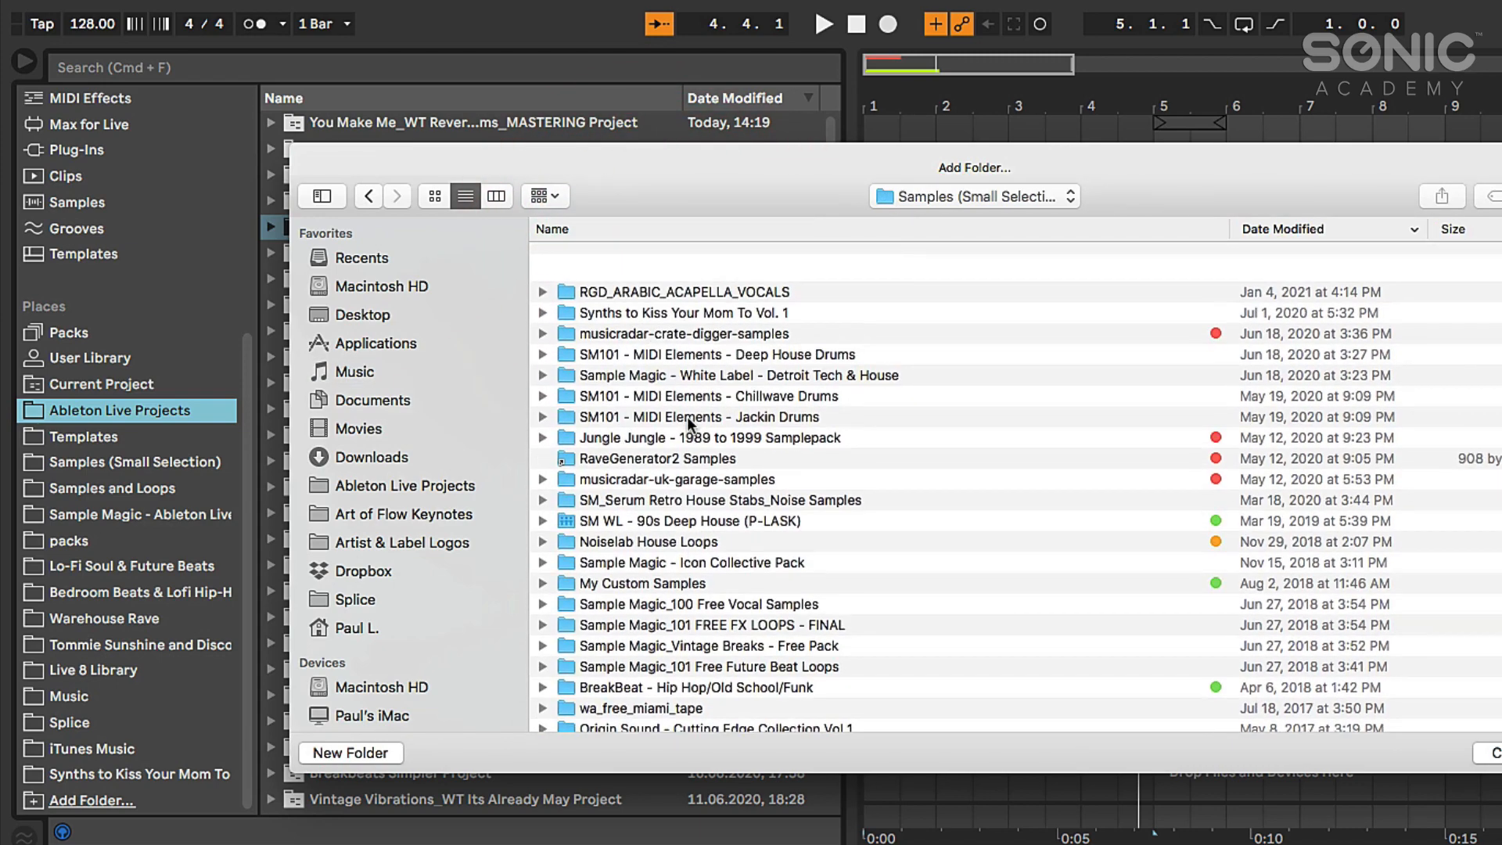
{"action": "scroll", "coordinate": [687, 420], "scroll_direction": "down", "scroll_amount": 4}
{"action": "scroll", "coordinate": [687, 416], "scroll_direction": "down", "scroll_amount": 5}
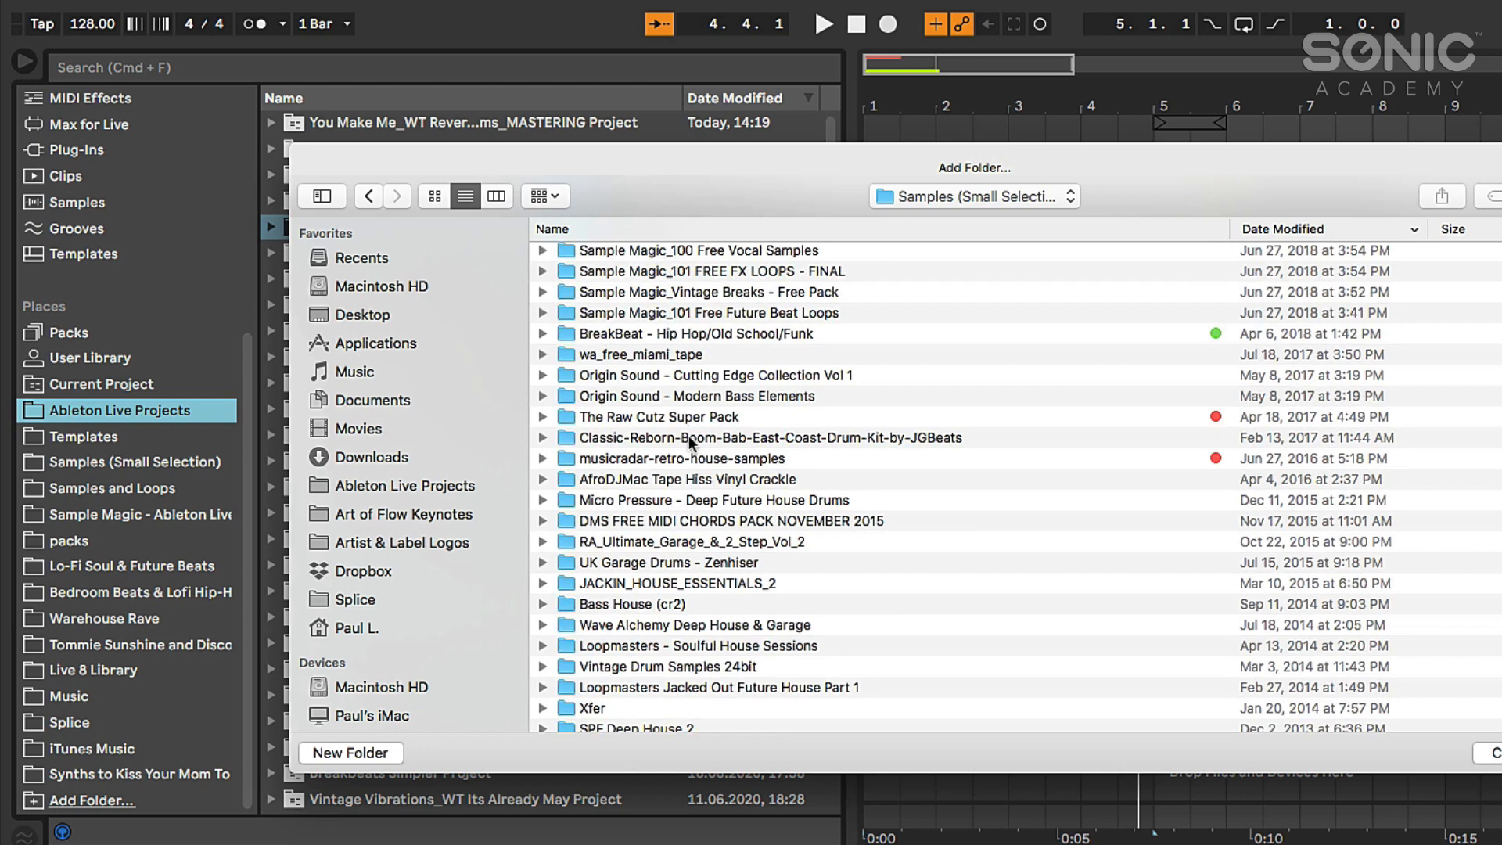
{"action": "scroll", "coordinate": [689, 434], "scroll_direction": "down", "scroll_amount": 2}
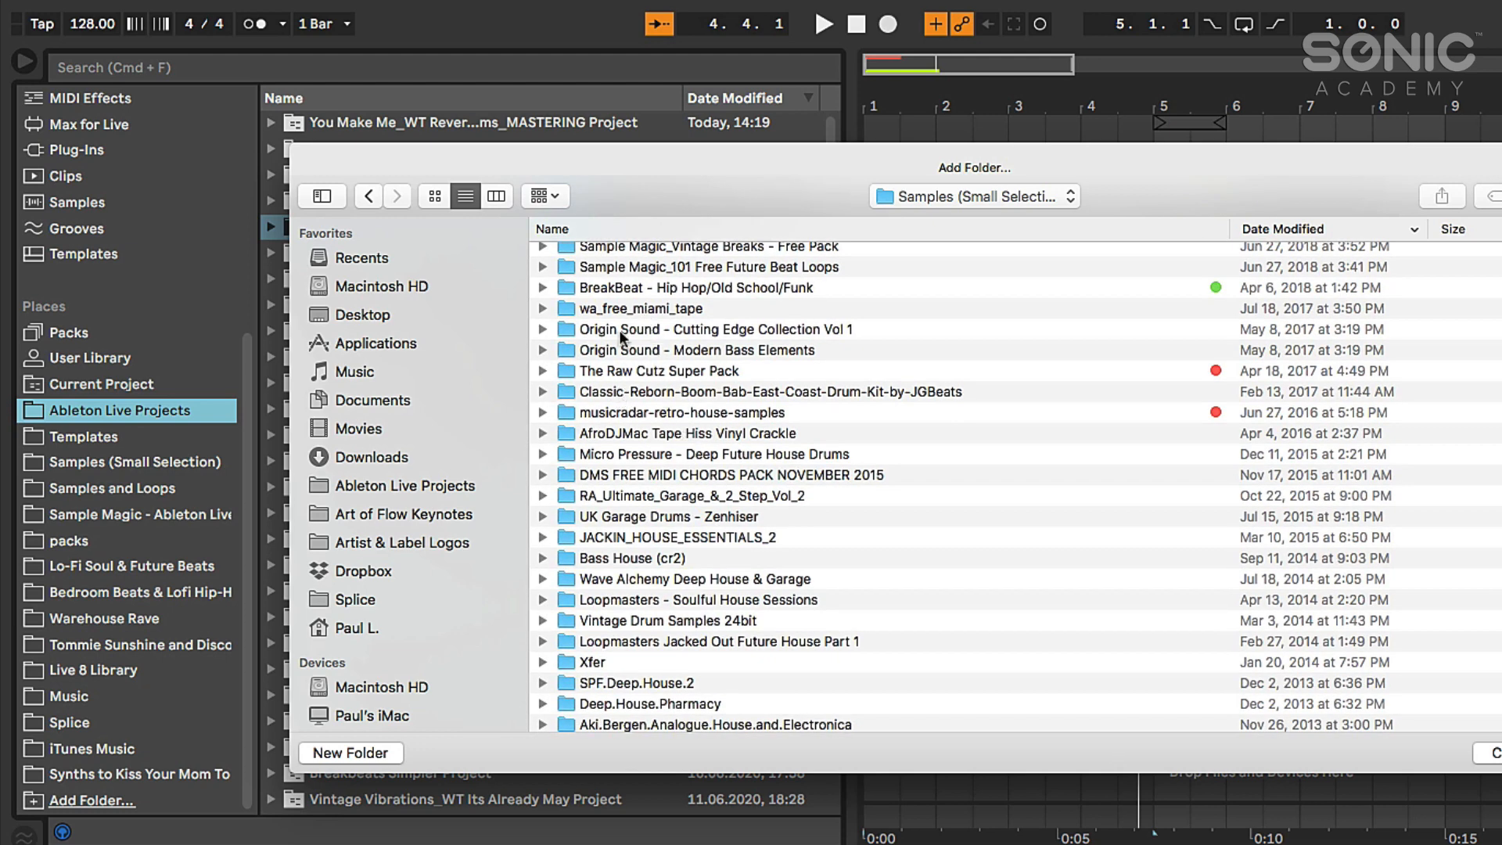
{"action": "left_click", "coordinate": [601, 410]}
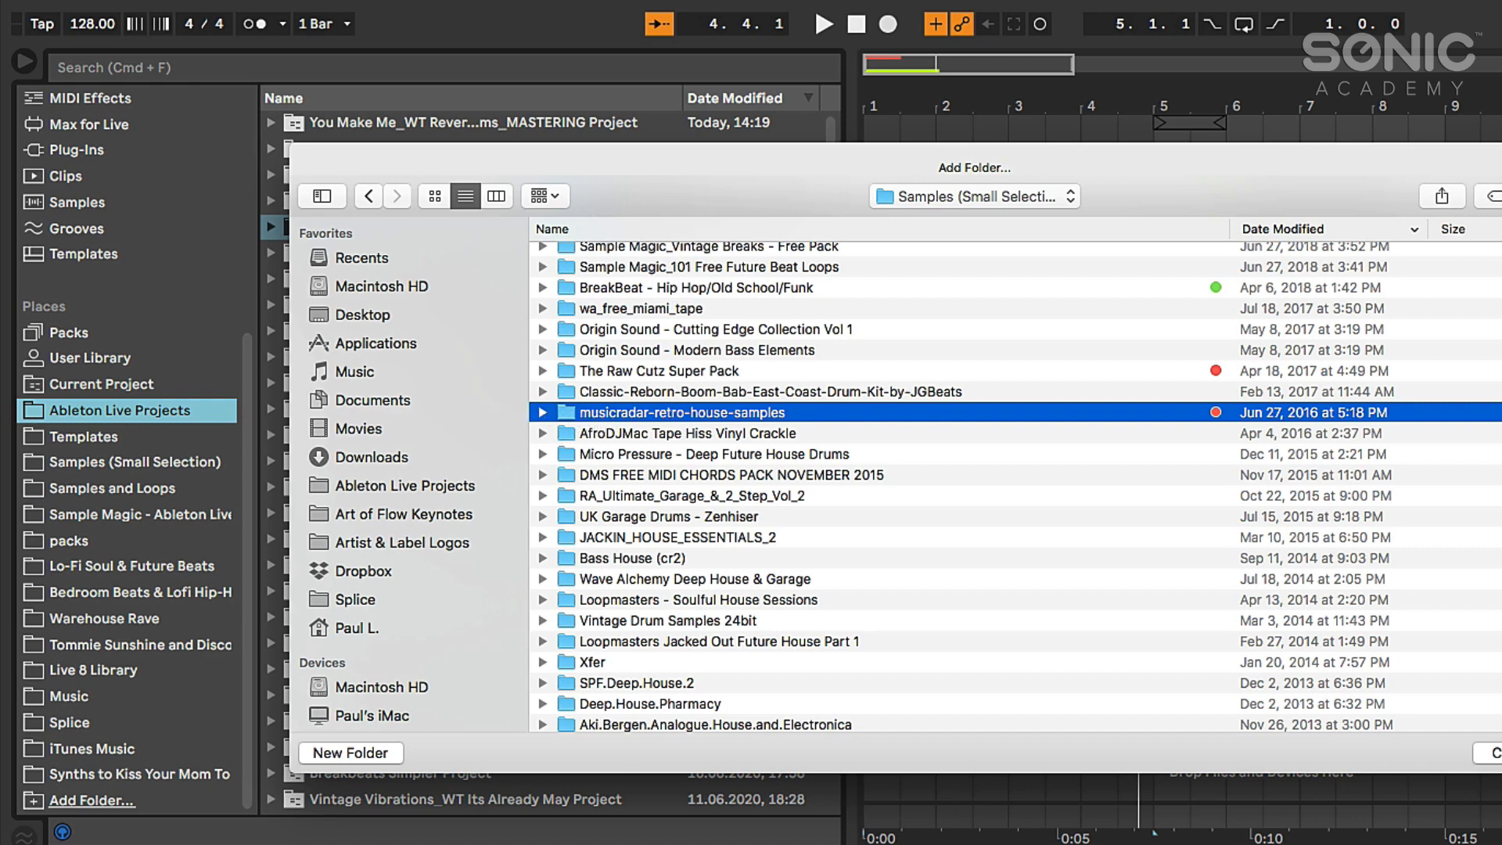
{"action": "left_click", "coordinate": [1495, 753]}
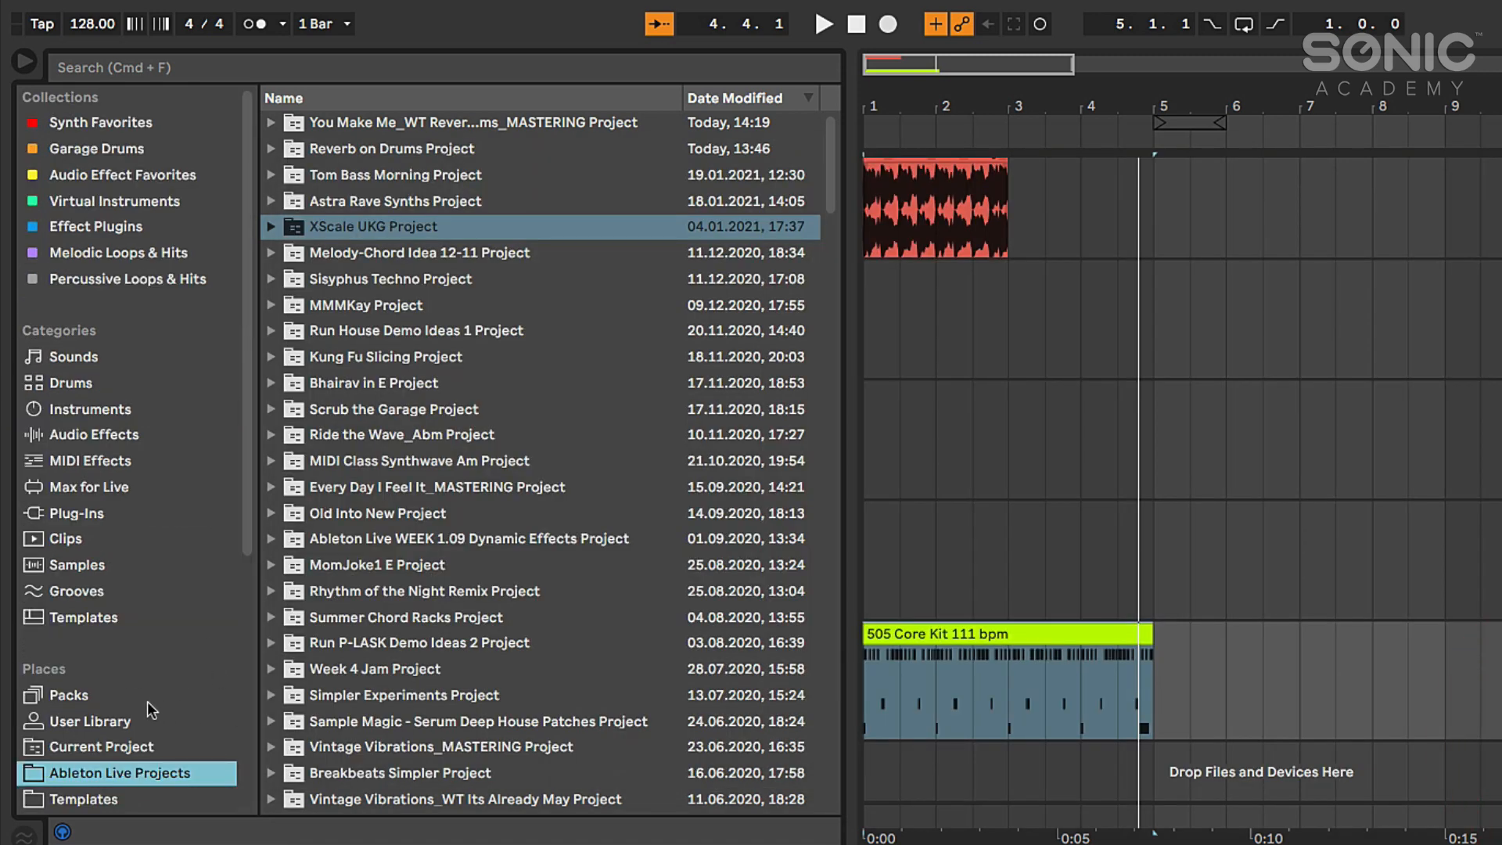
- Show the contents of musicradar-retro-house-samples and move the folder directly below Ableton Live Projects in Places
{"action": "scroll", "coordinate": [147, 700], "scroll_direction": "down", "scroll_amount": 5}
{"action": "left_click", "coordinate": [106, 777]}
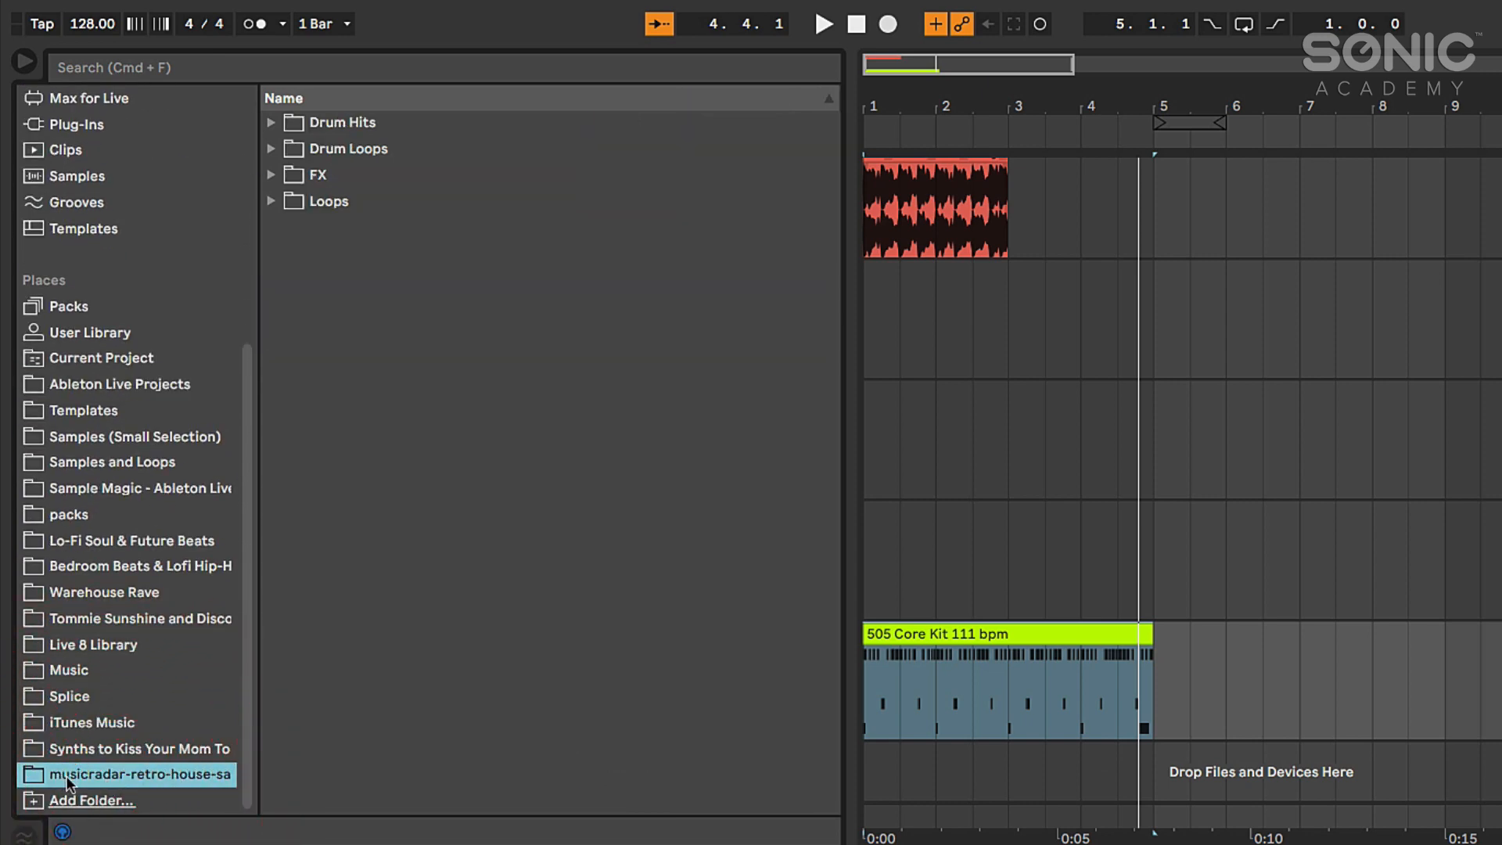
{"action": "left_click_drag", "start_coordinate": [66, 776], "coordinate": [91, 397]}
{"action": "scroll", "coordinate": [190, 646], "scroll_direction": "down", "scroll_amount": 10}
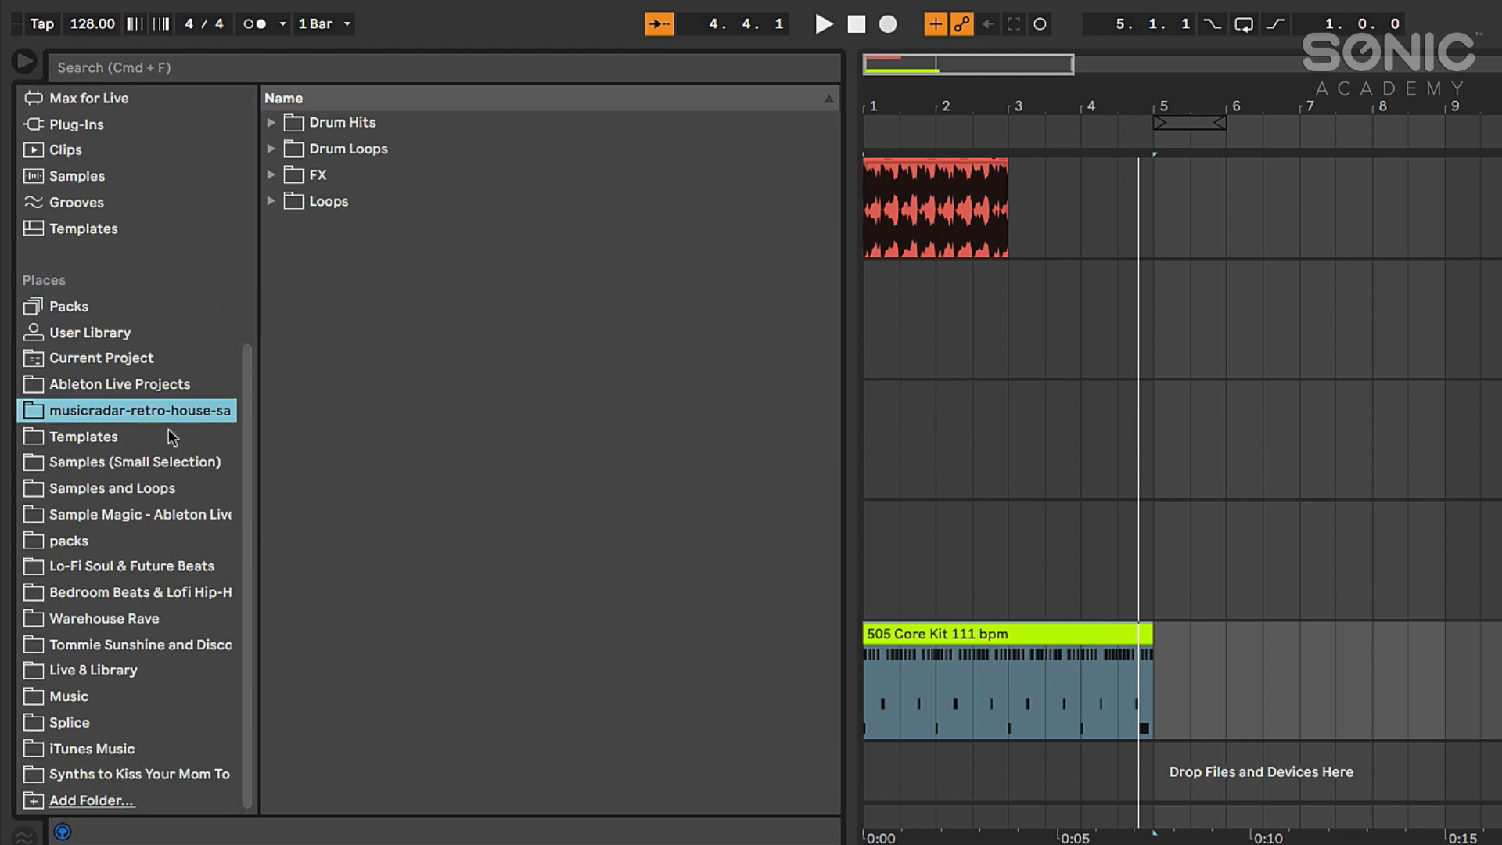
- Point out the Remove from Sidebar option for musicradar-retro-house-samples without applying it, then return to Collections
{"action": "right_click", "coordinate": [69, 406]}
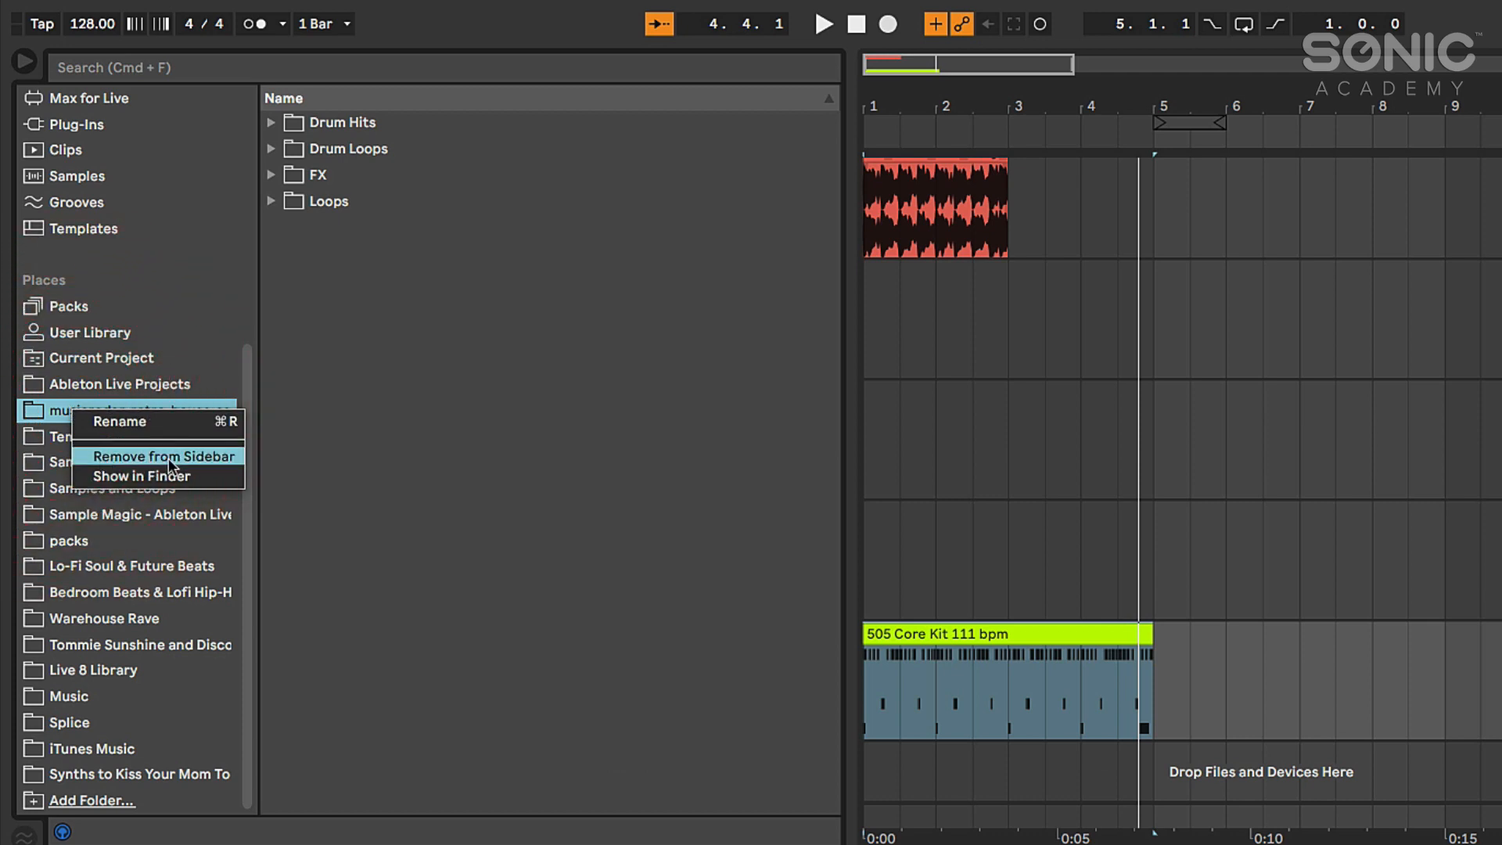
{"action": "left_click", "coordinate": [46, 426]}
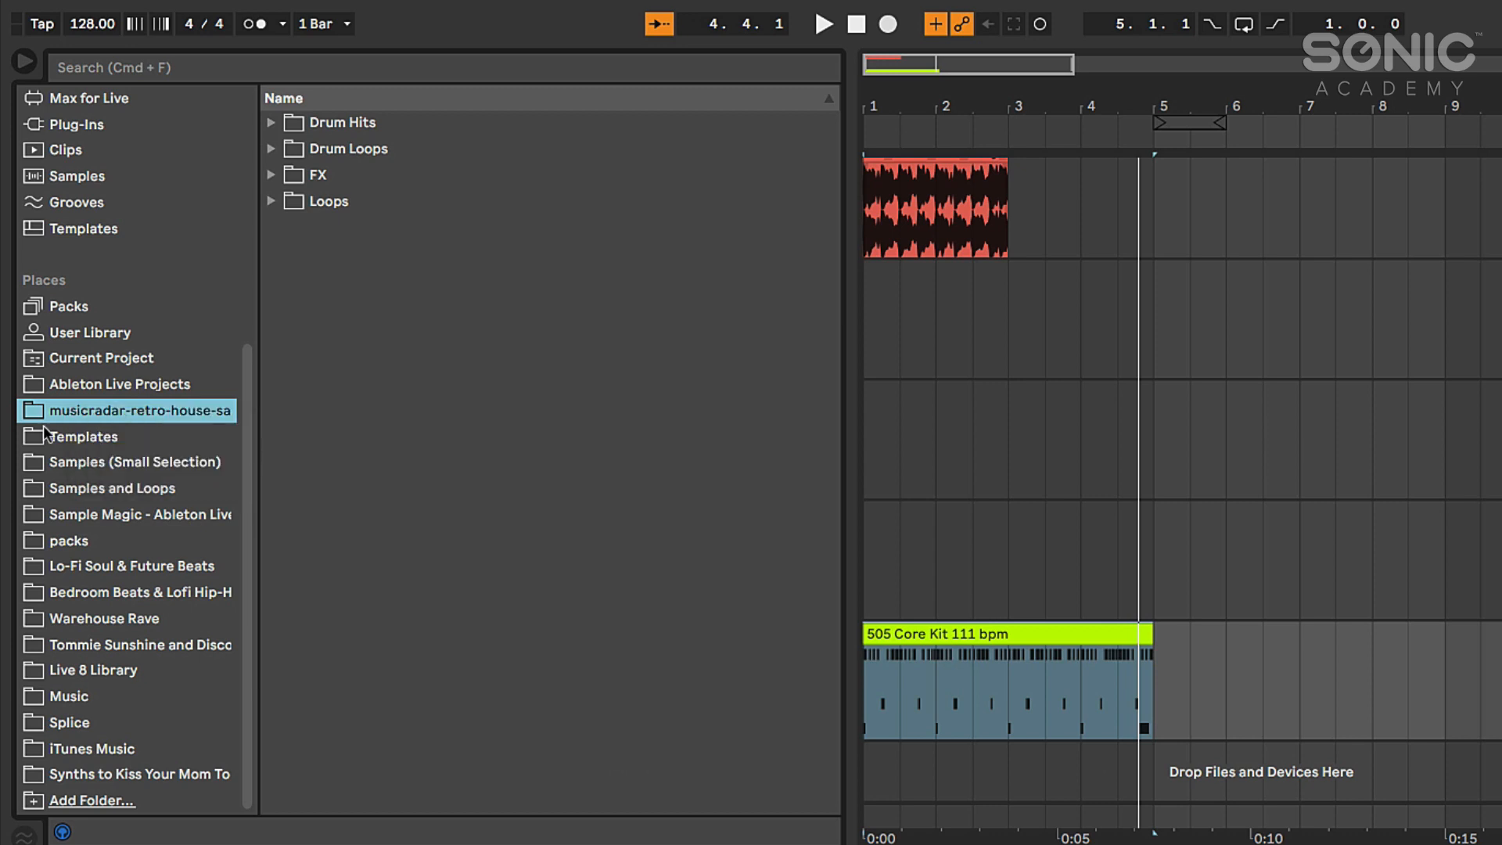
{"action": "scroll", "coordinate": [65, 488], "scroll_direction": "up", "scroll_amount": 1}
{"action": "scroll", "coordinate": [66, 493], "scroll_direction": "up", "scroll_amount": 5}
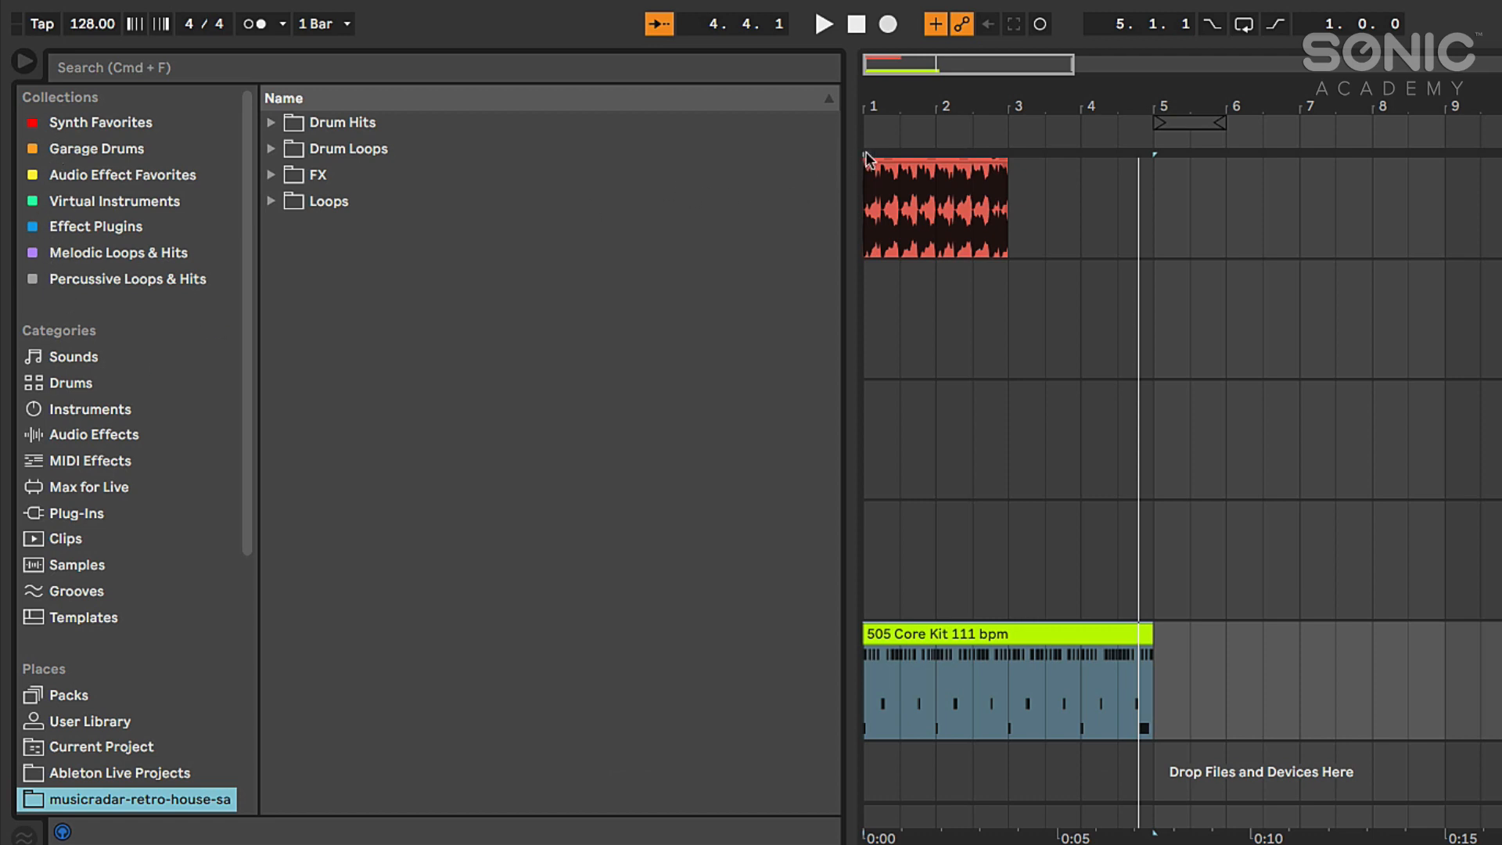
{"action": "left_click_drag", "start_coordinate": [852, 153], "coordinate": [722, 149]}
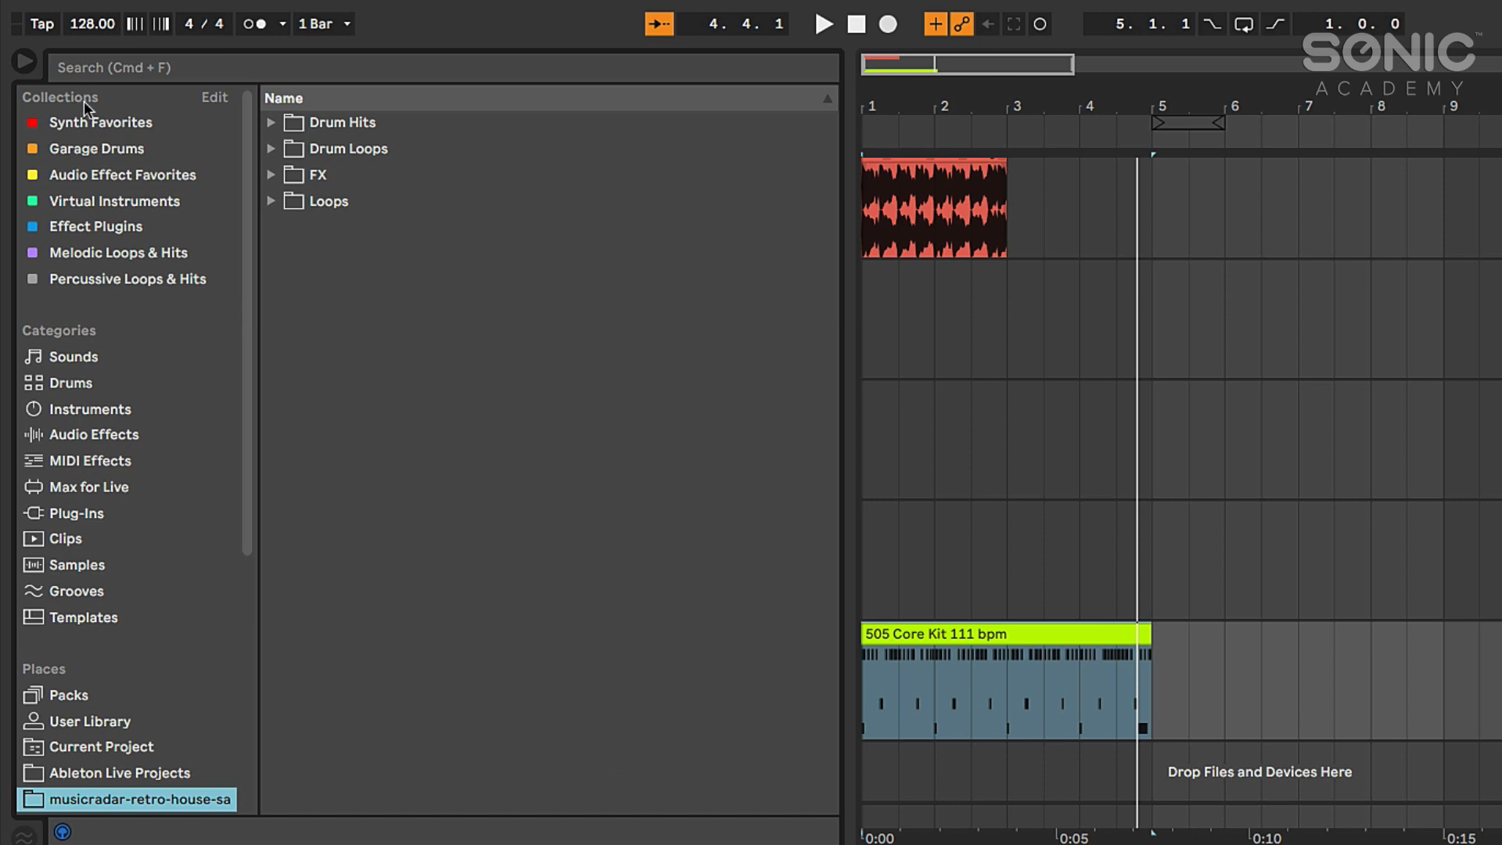
- Start editing the Collections list, hiding and re-showing Percussive Loops & Hits and Melodic Loops & Hits
{"action": "left_click", "coordinate": [214, 99]}
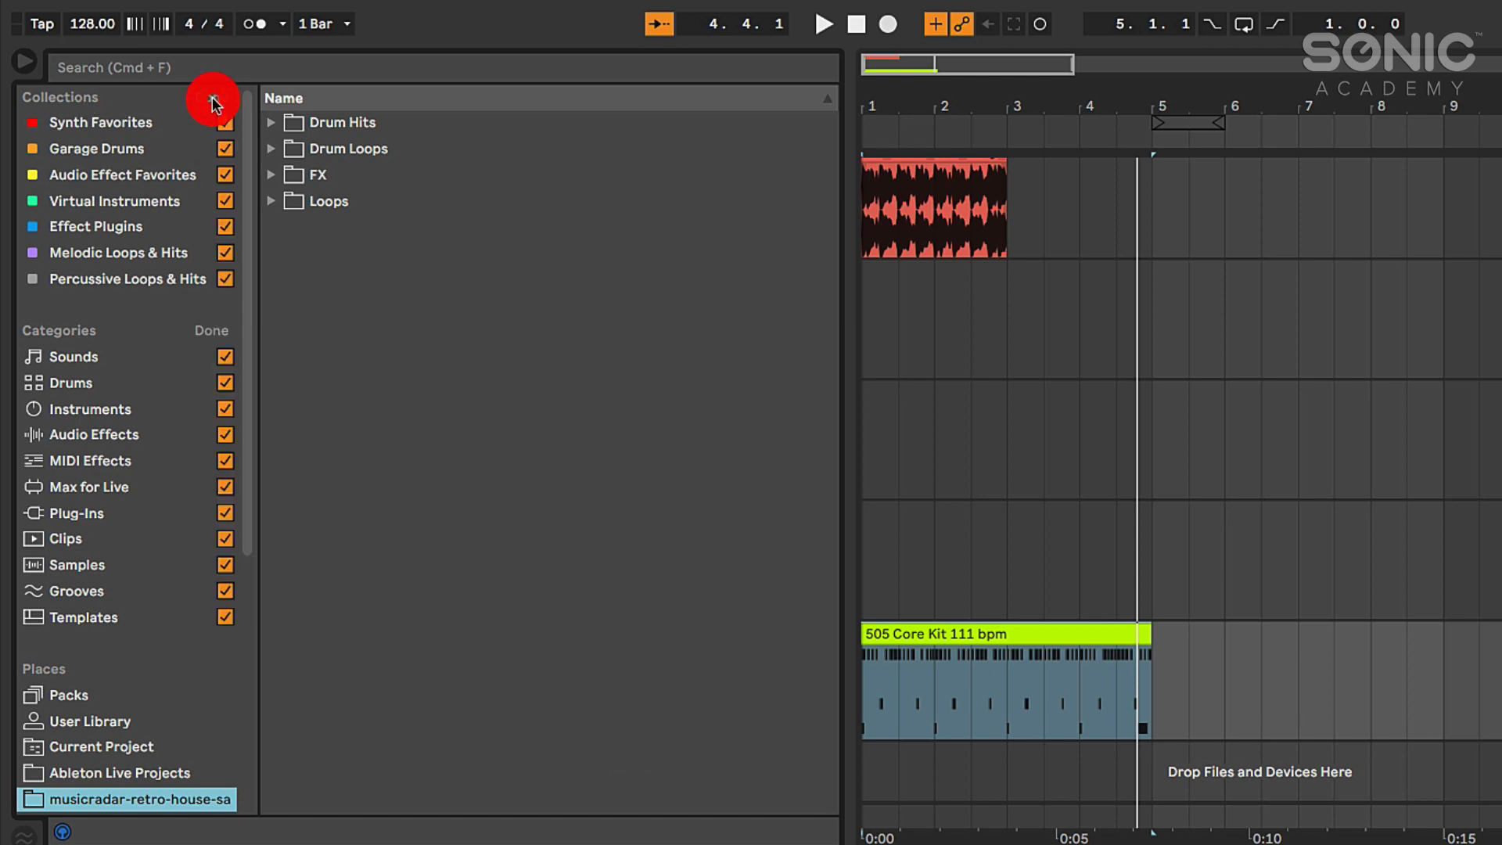
{"action": "left_click", "coordinate": [226, 278]}
{"action": "left_click", "coordinate": [225, 252]}
{"action": "left_click", "coordinate": [225, 279]}
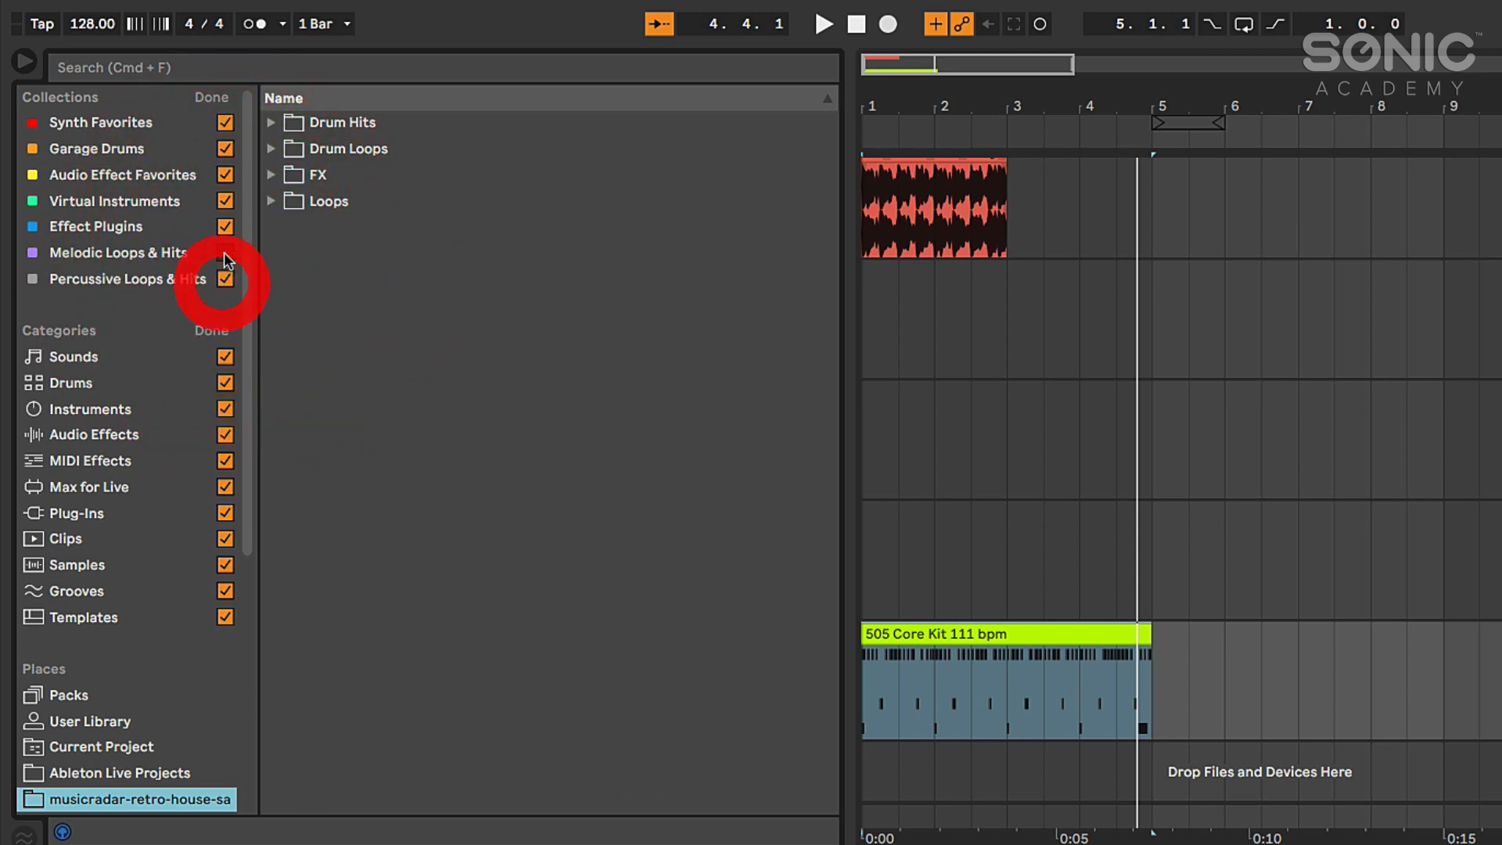
{"action": "left_click", "coordinate": [225, 252]}
{"action": "left_click_drag", "start_coordinate": [257, 225], "coordinate": [255, 225]}
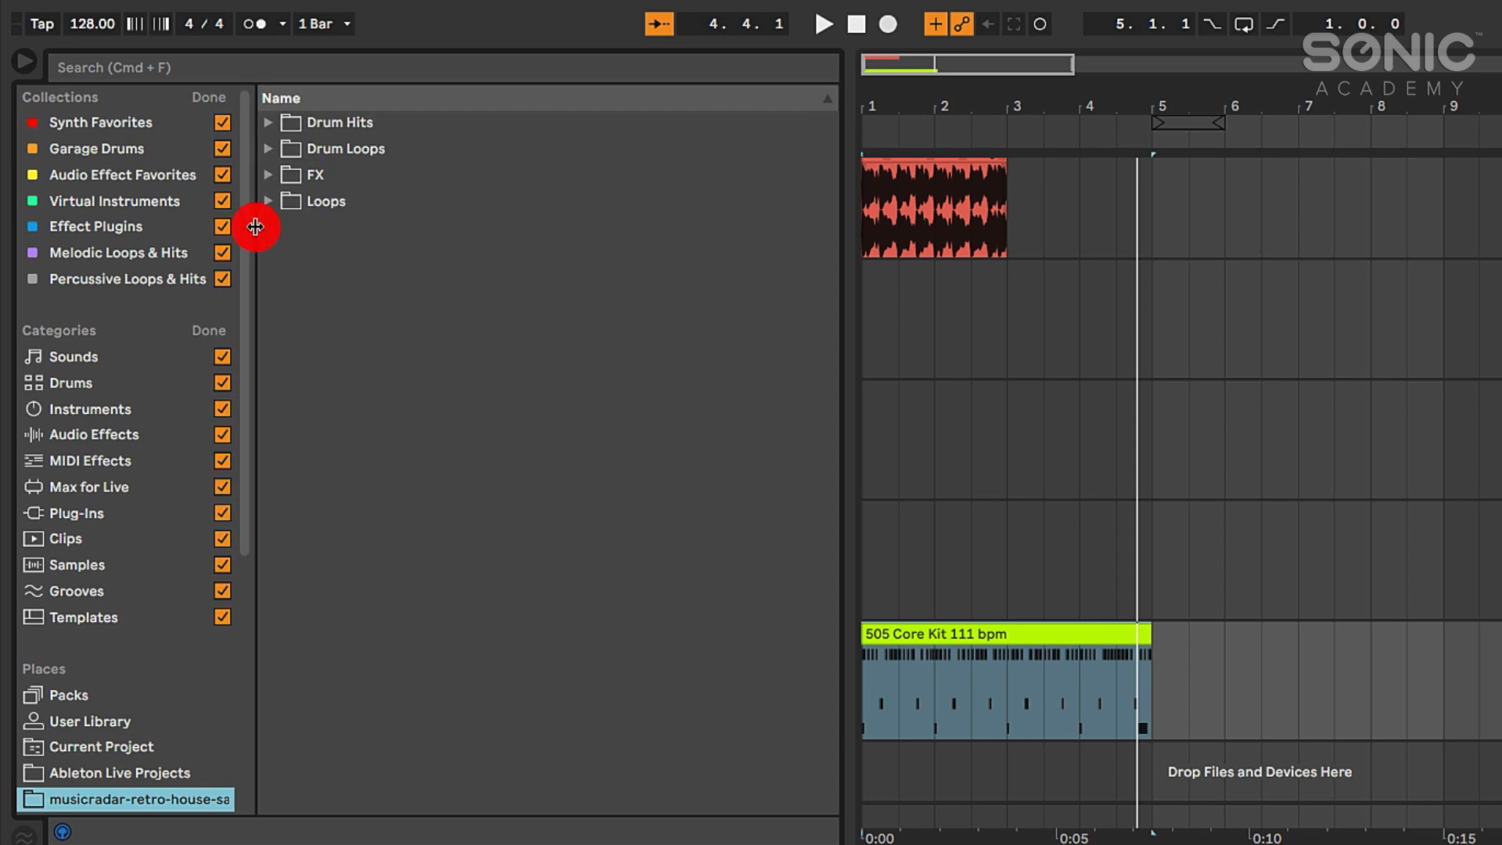
- Show the Synth Favorites collection, narrow the browser slightly and finish editing the Collections list
{"action": "left_click", "coordinate": [111, 127]}
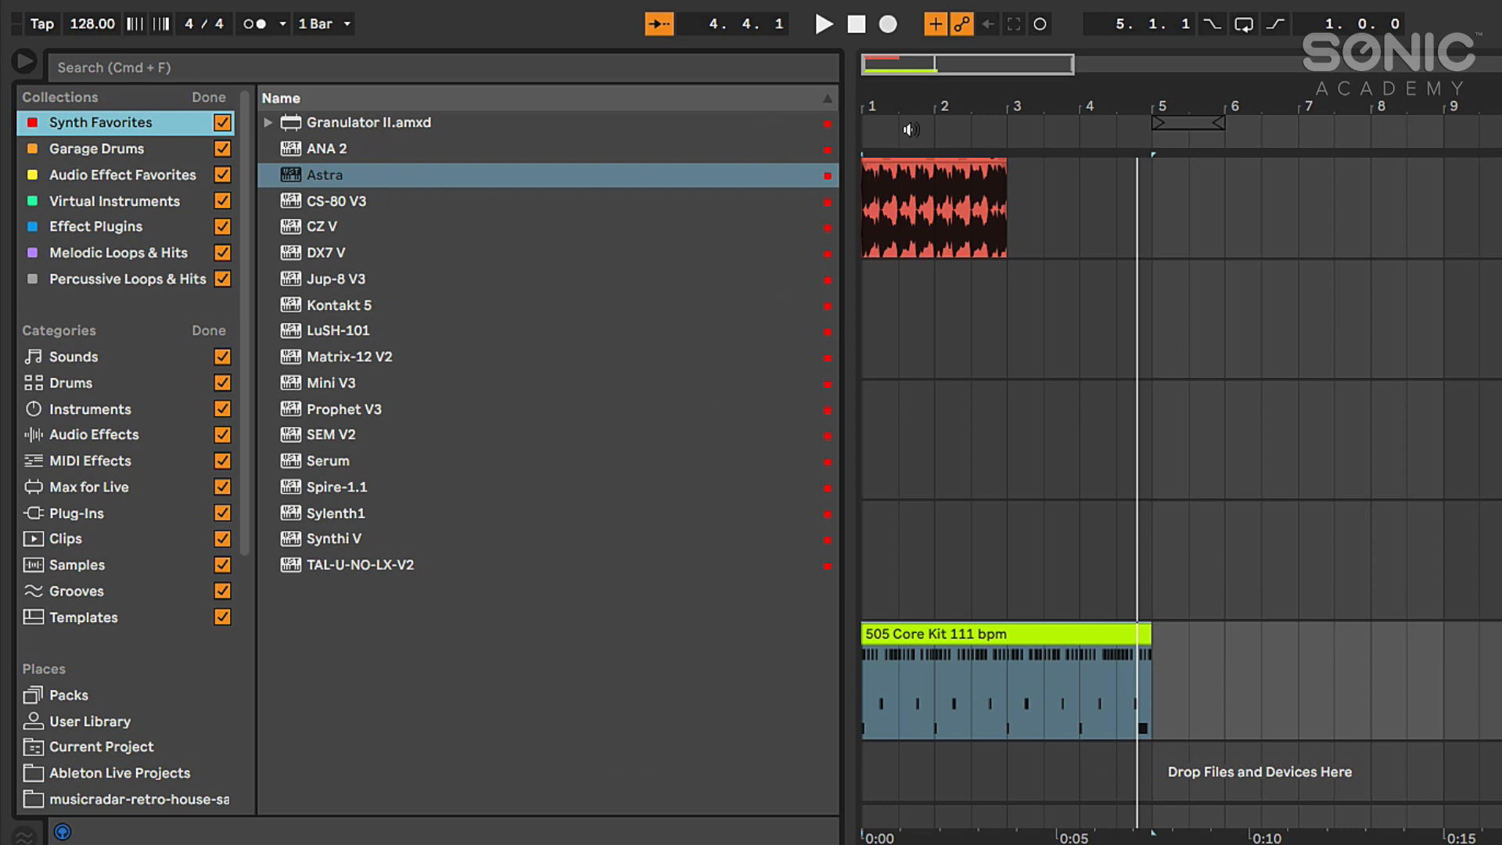
{"action": "left_click_drag", "start_coordinate": [849, 102], "coordinate": [839, 102]}
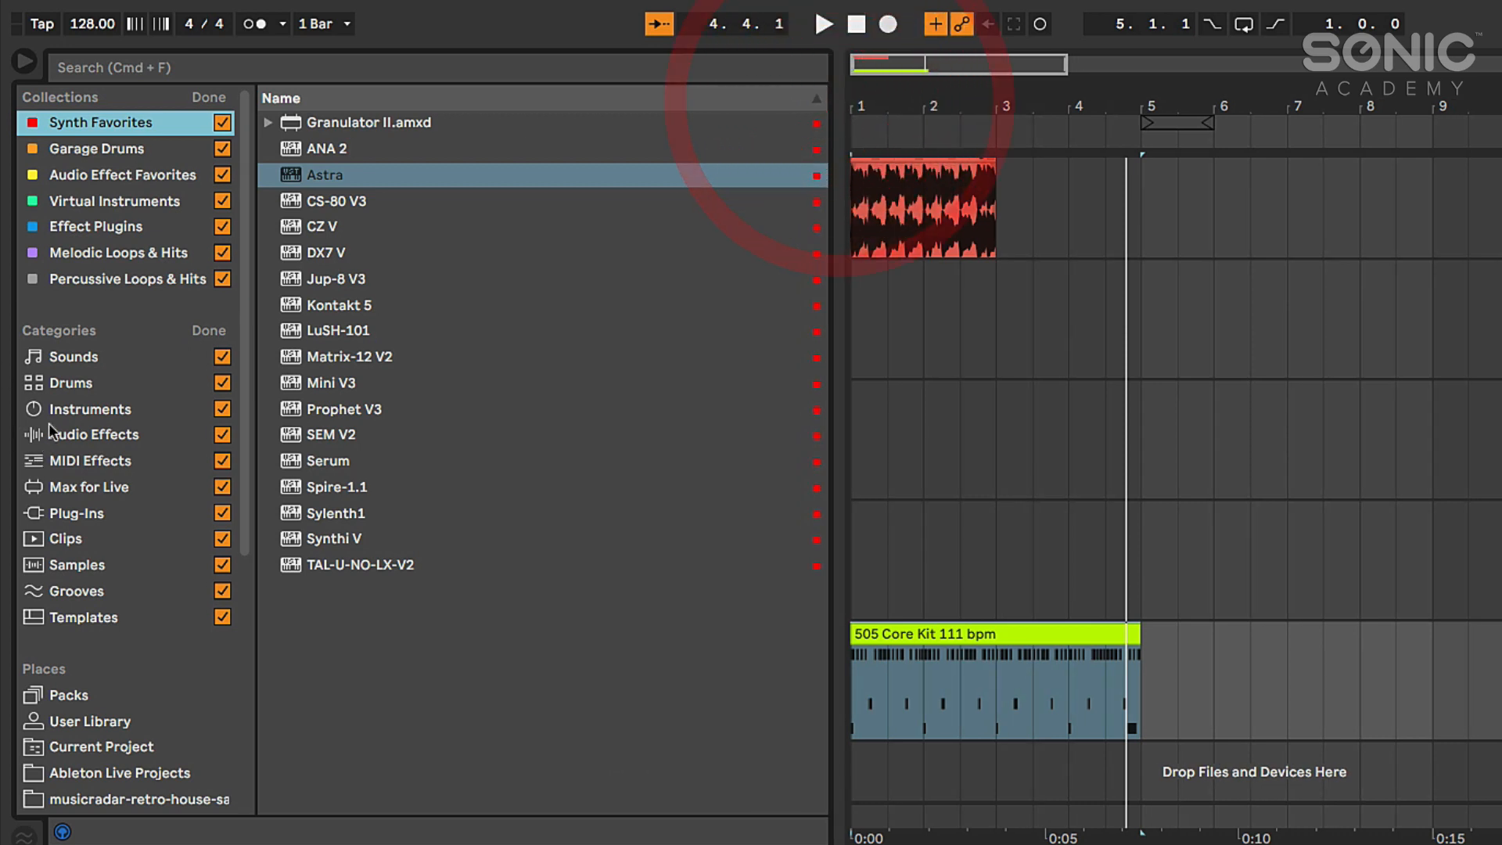
{"action": "left_click", "coordinate": [216, 97]}
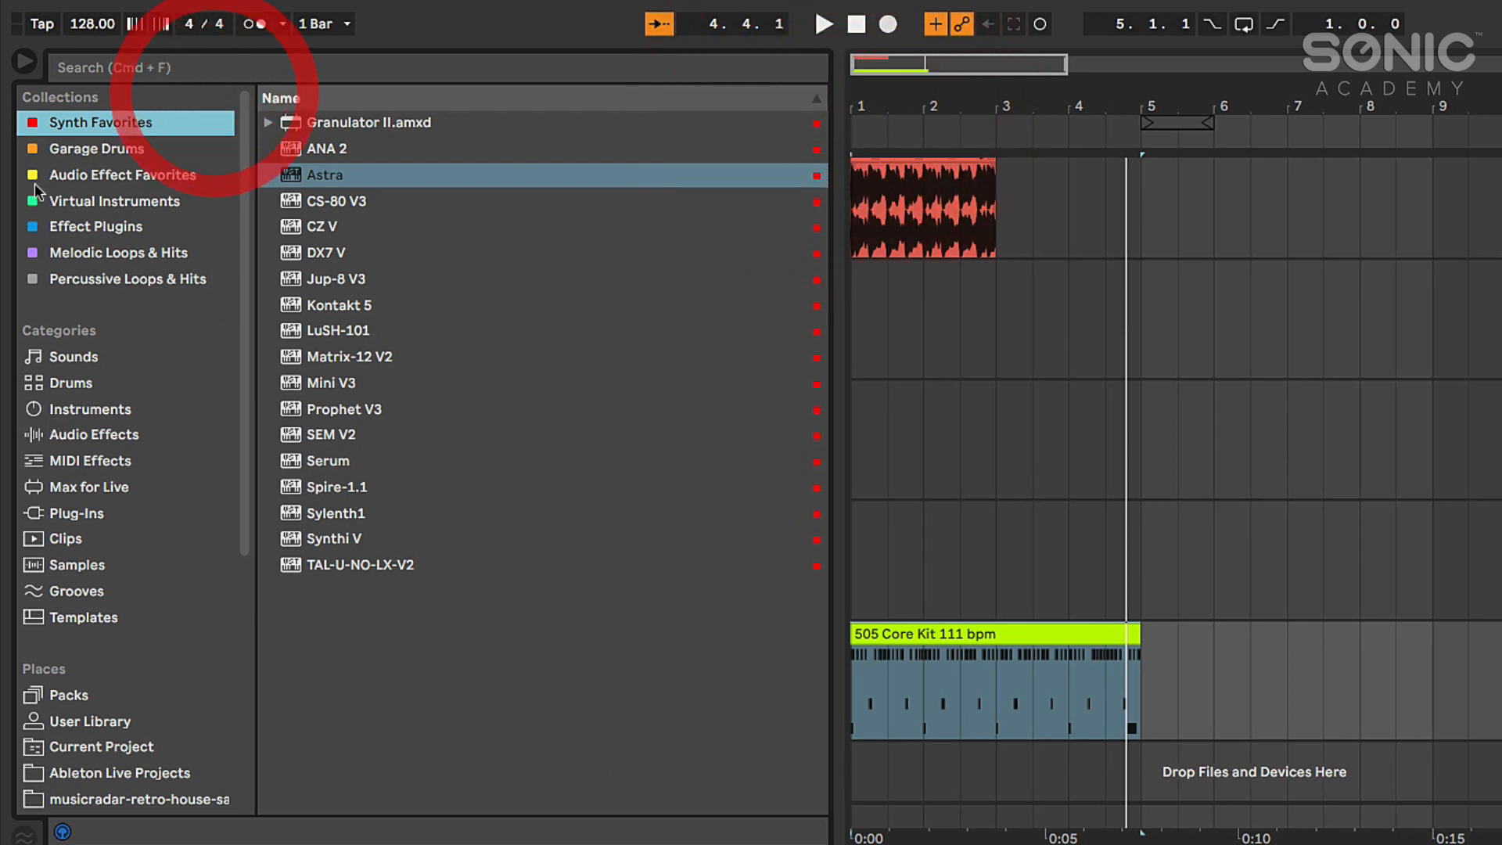
- Assign the Wavetable instrument from the Instruments category to the Synth Favorites collection
{"action": "left_click", "coordinate": [60, 412]}
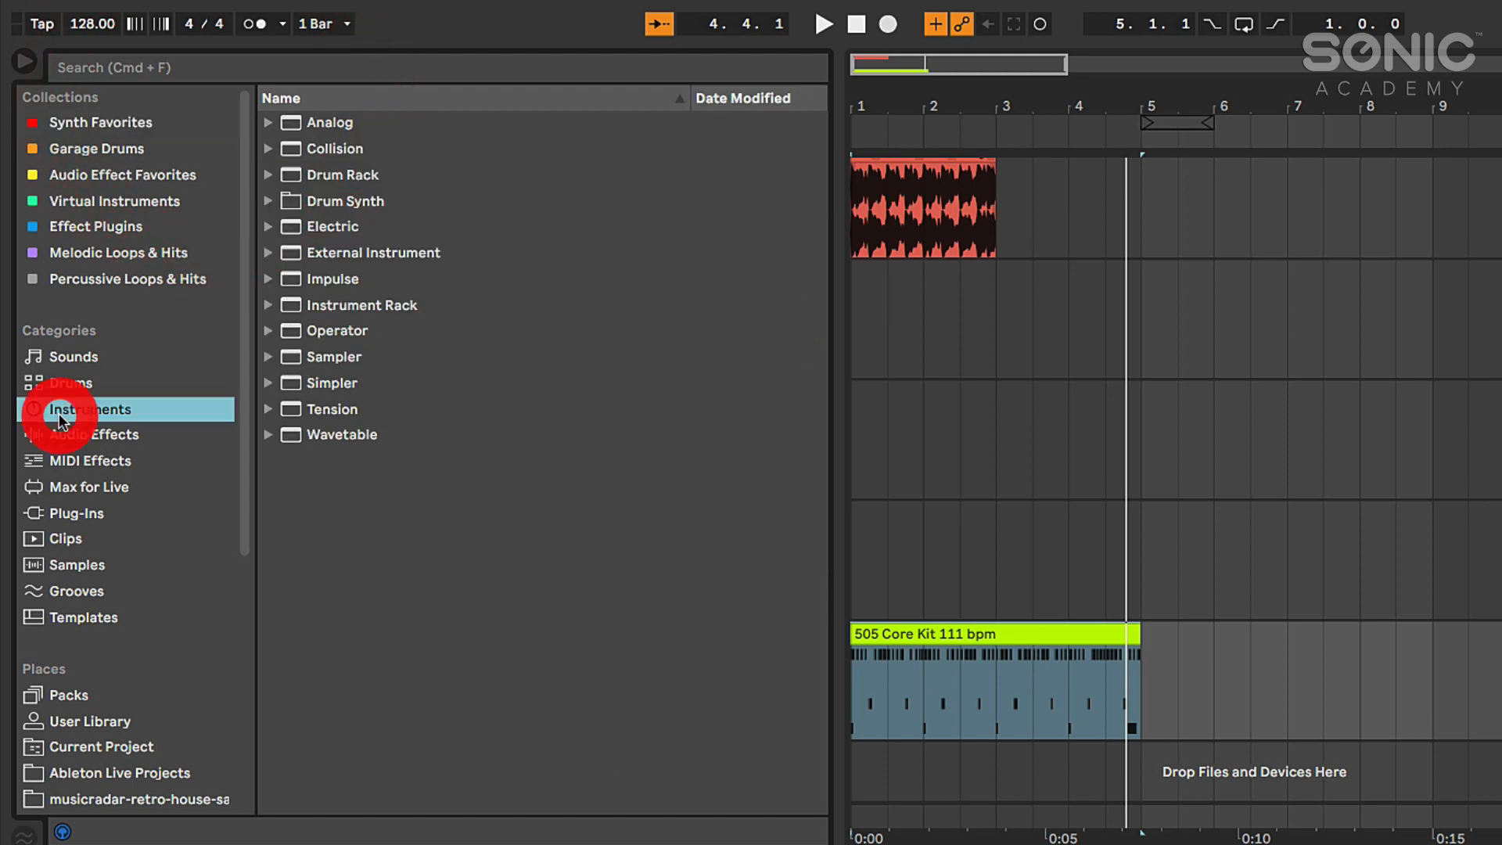
{"action": "left_click", "coordinate": [332, 438]}
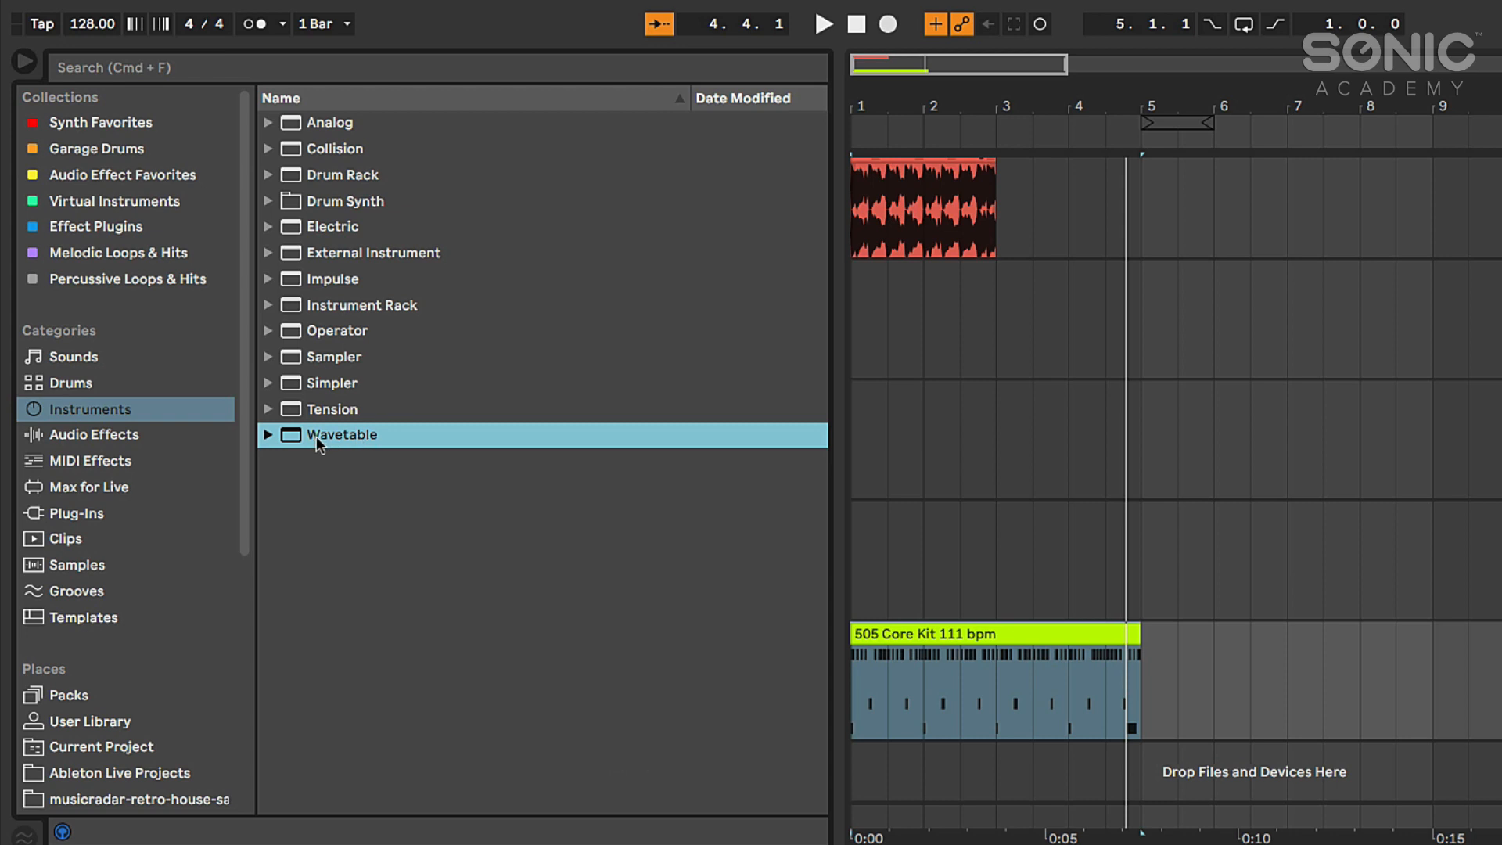
{"action": "left_click_drag", "start_coordinate": [834, 278], "coordinate": [808, 278]}
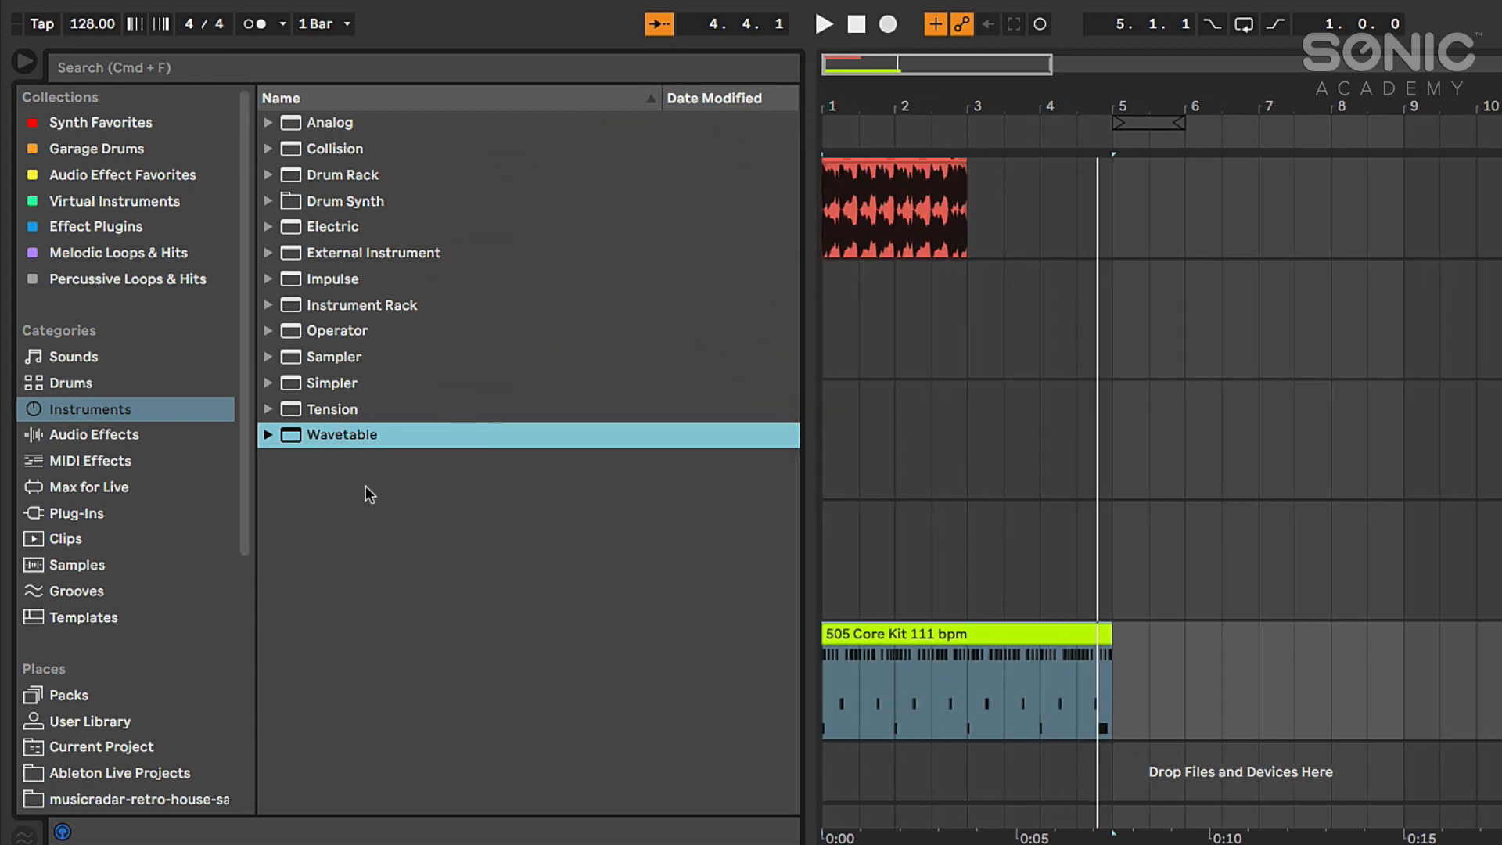
{"action": "right_click", "coordinate": [316, 443]}
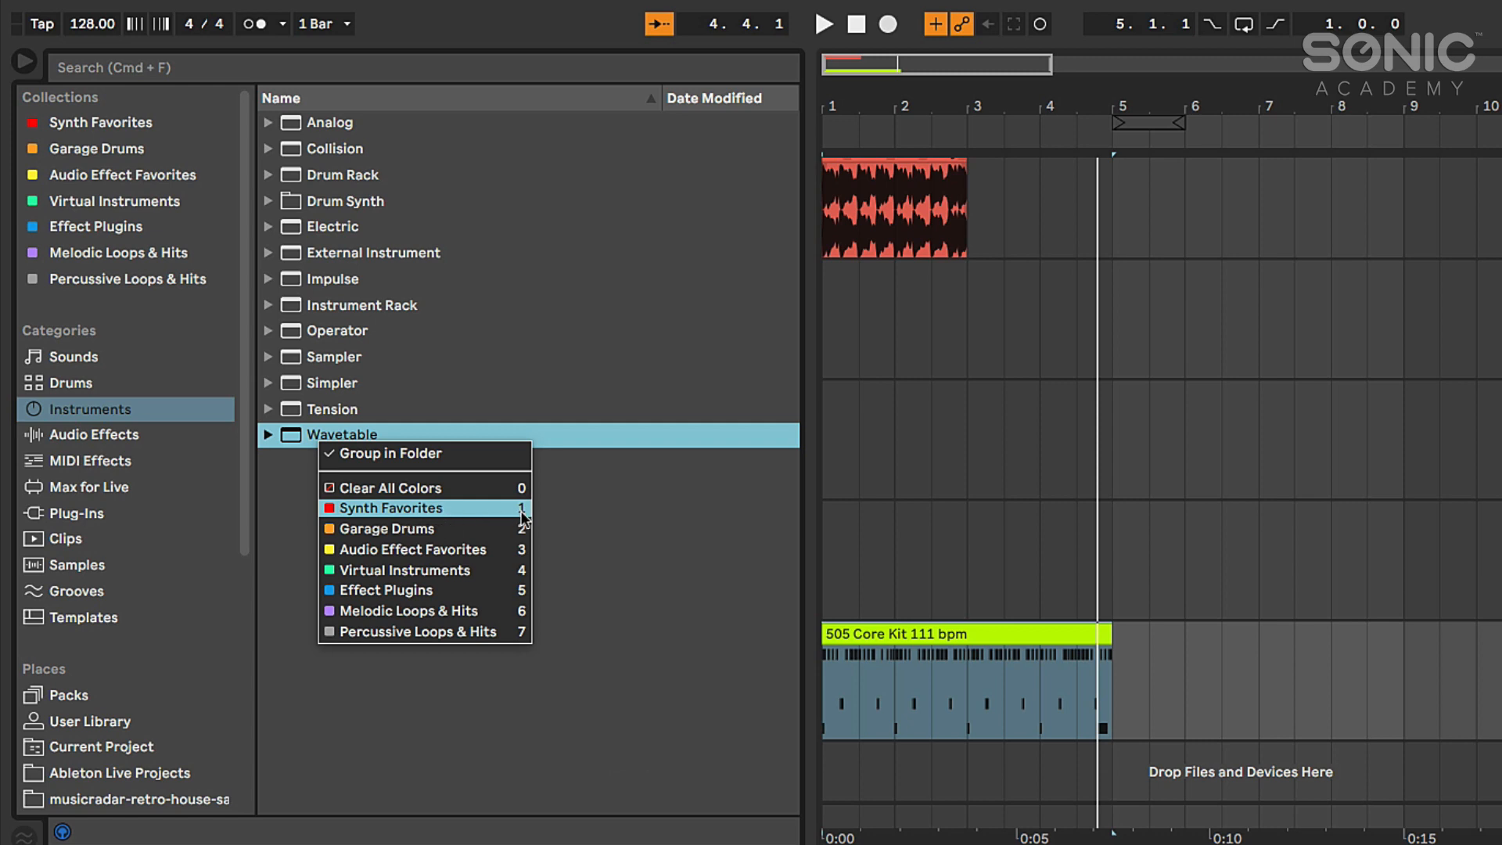
{"action": "left_click", "coordinate": [430, 513]}
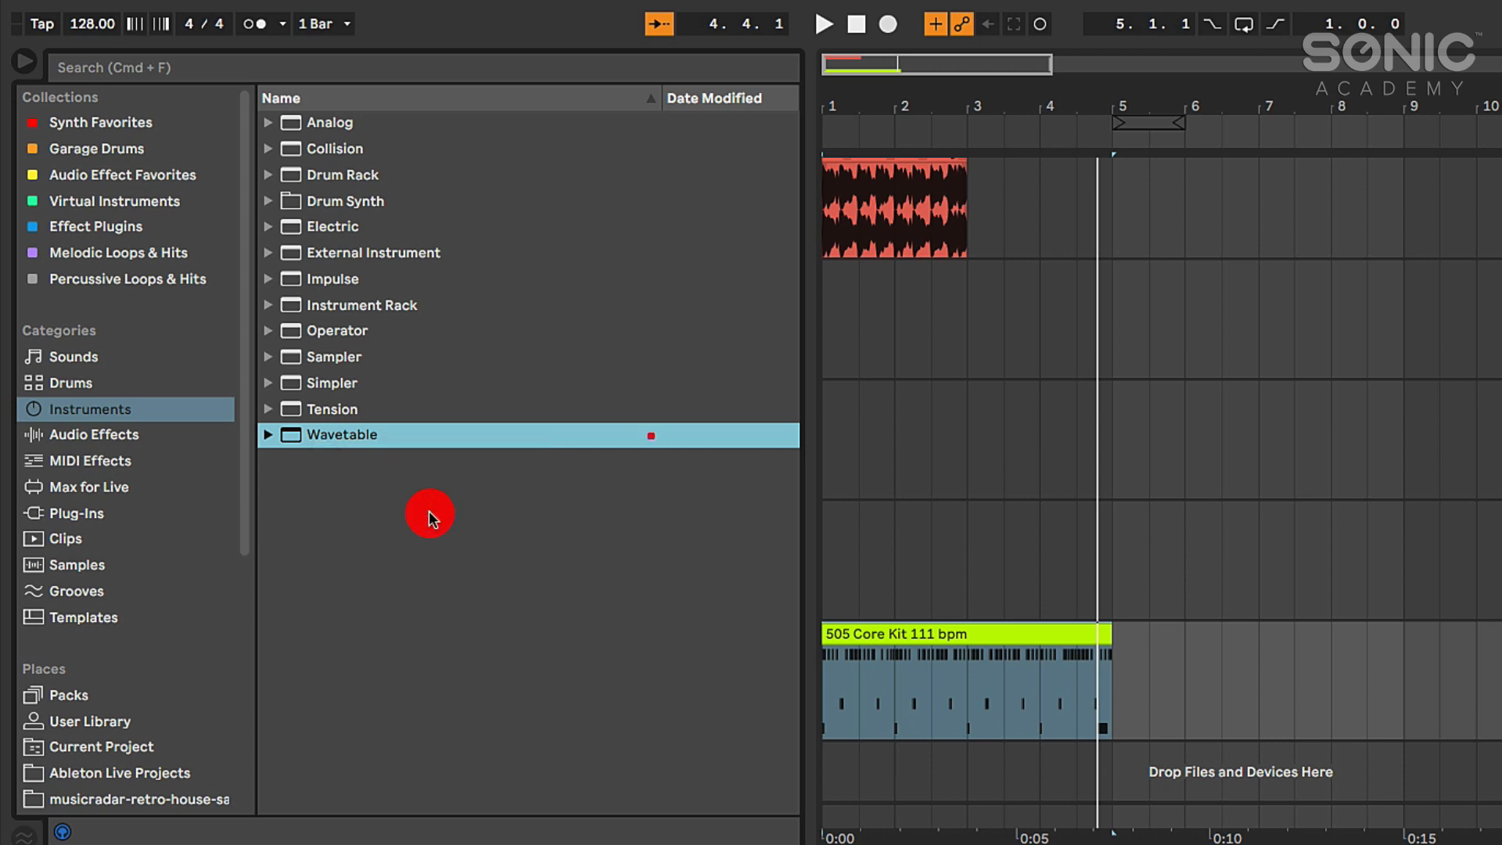
- Assign the Operator instrument to Synth Favorites and point out Operator and Wavetable in that collection
{"action": "left_click", "coordinate": [366, 411]}
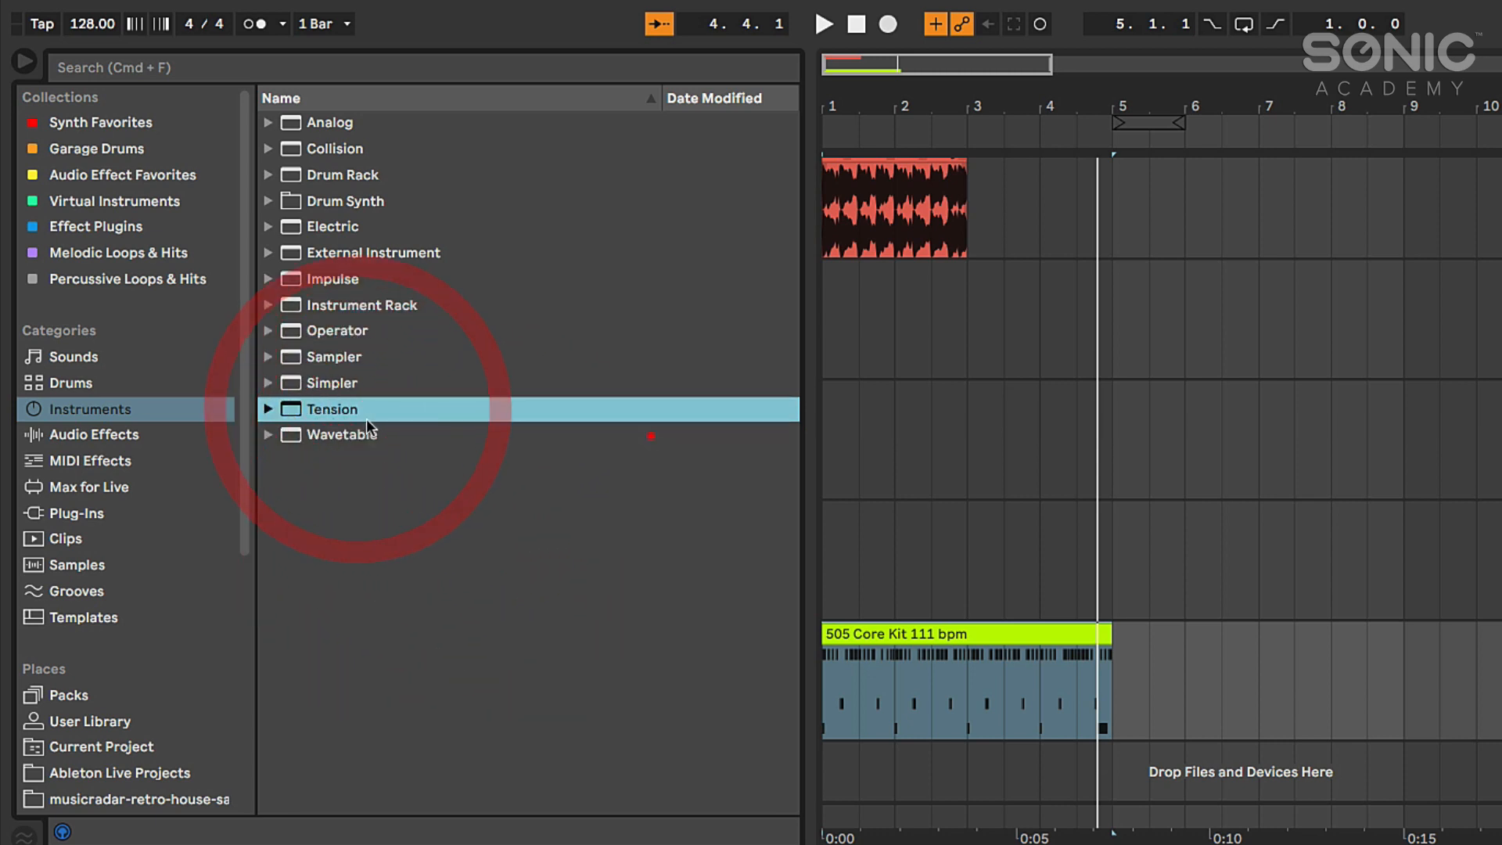
{"action": "left_click", "coordinate": [342, 335]}
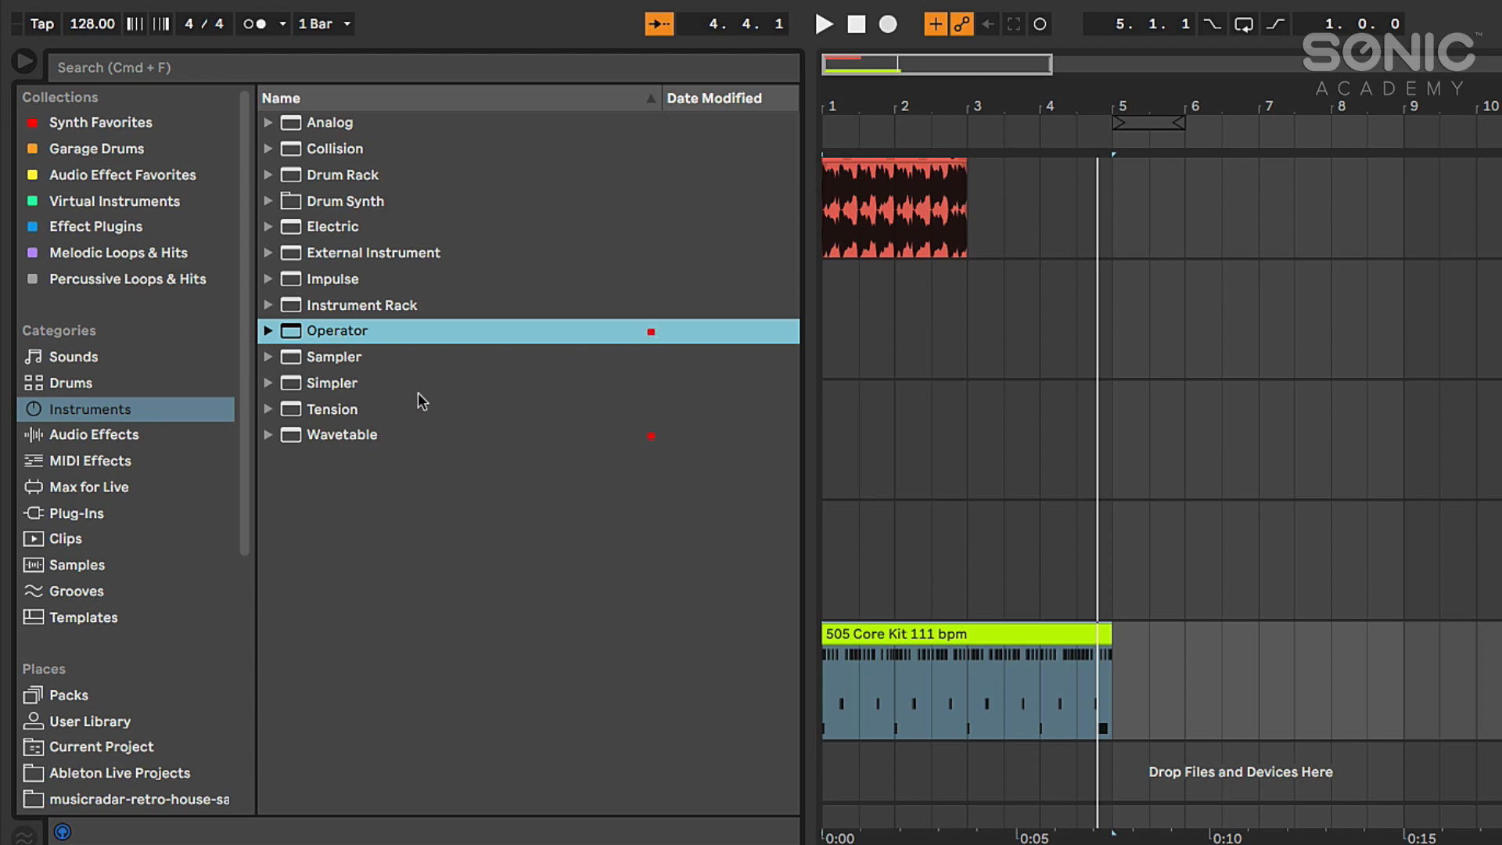
{"action": "left_click", "coordinate": [74, 127]}
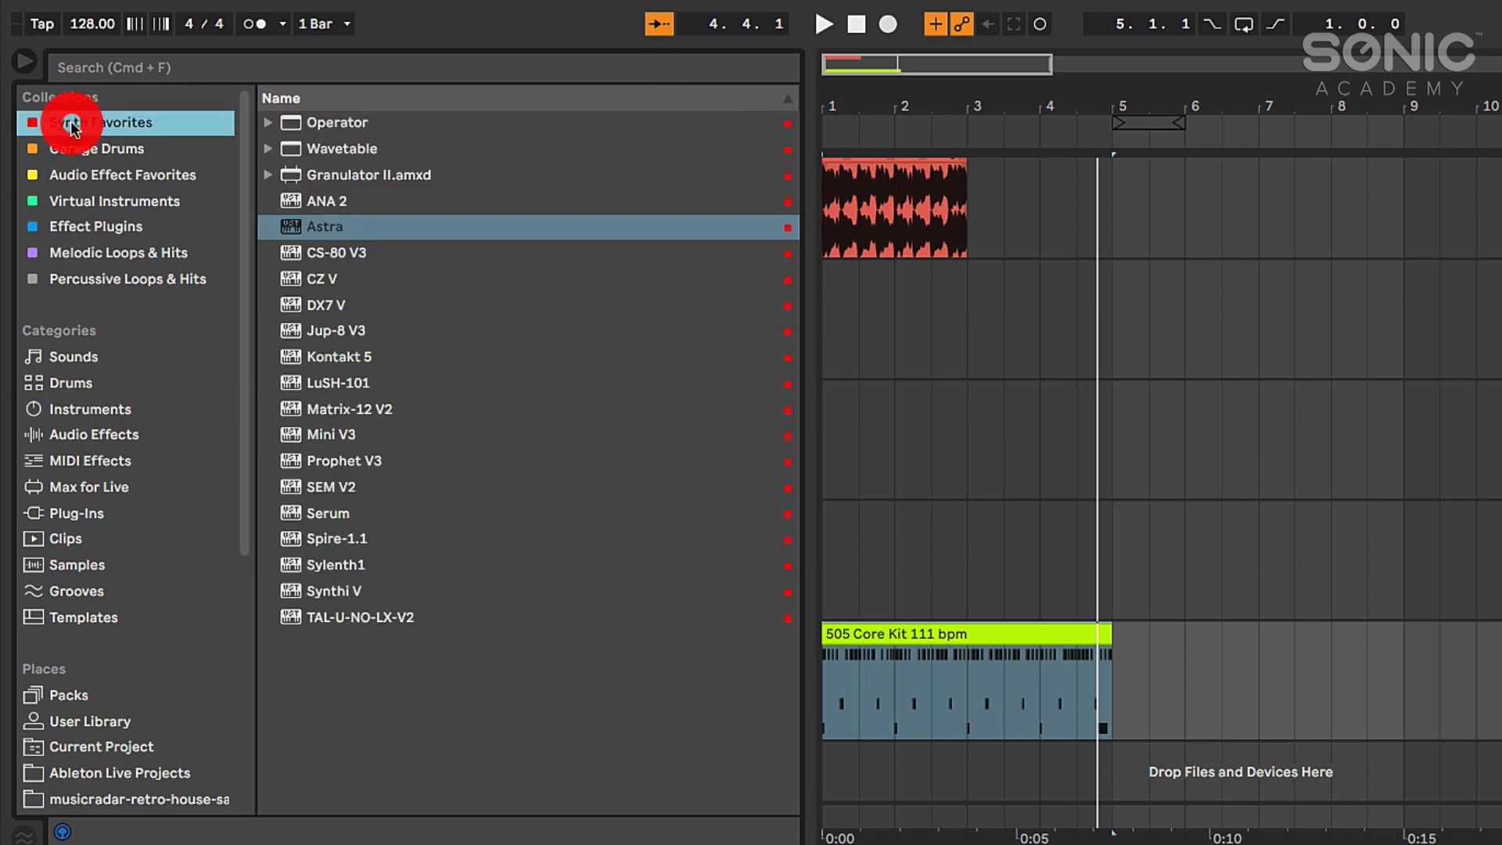
{"action": "left_click", "coordinate": [348, 129]}
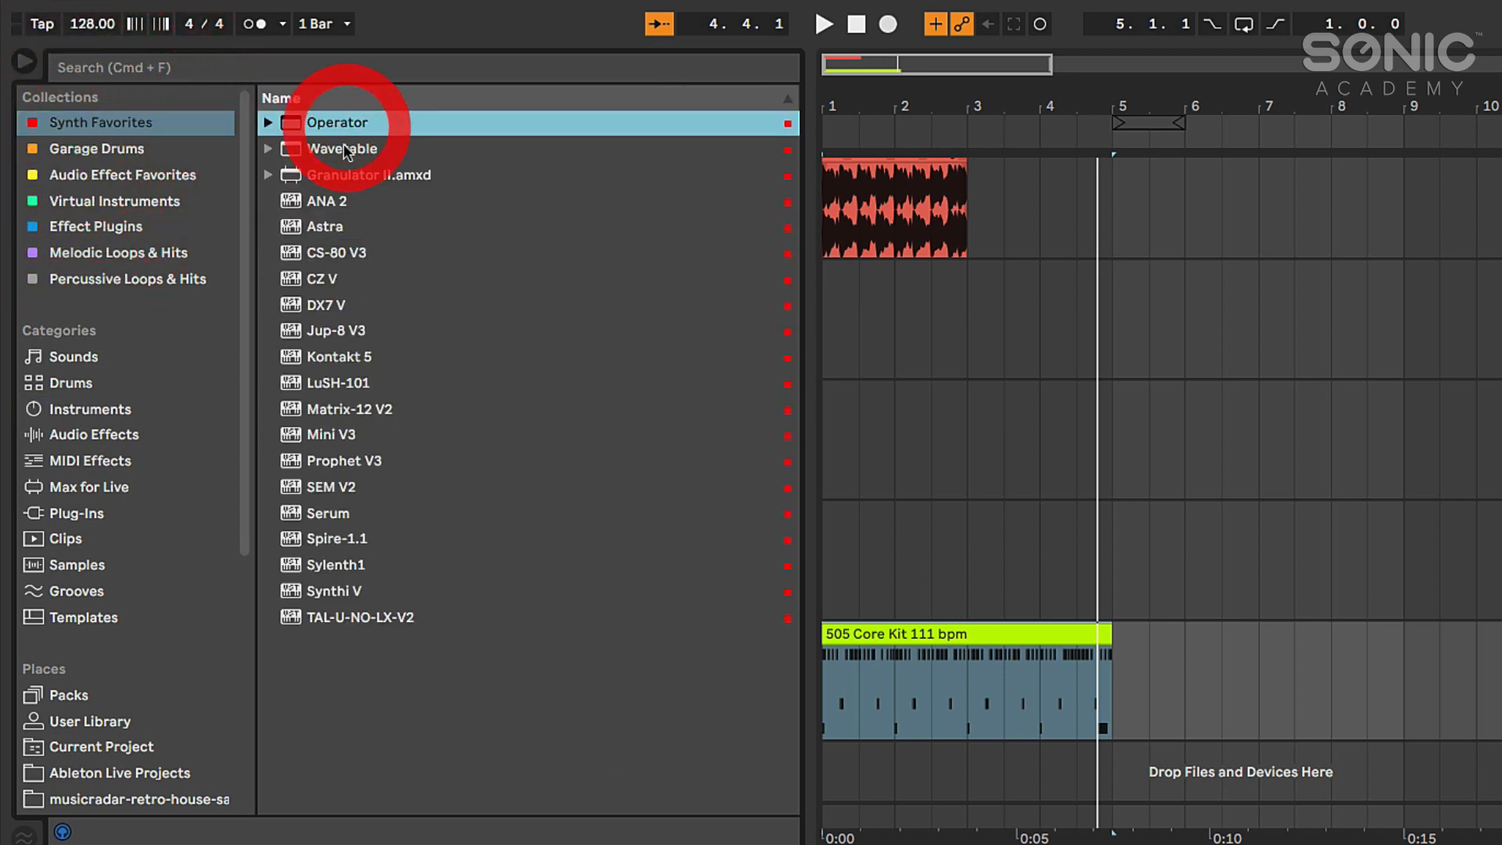
{"action": "left_click", "coordinate": [344, 149]}
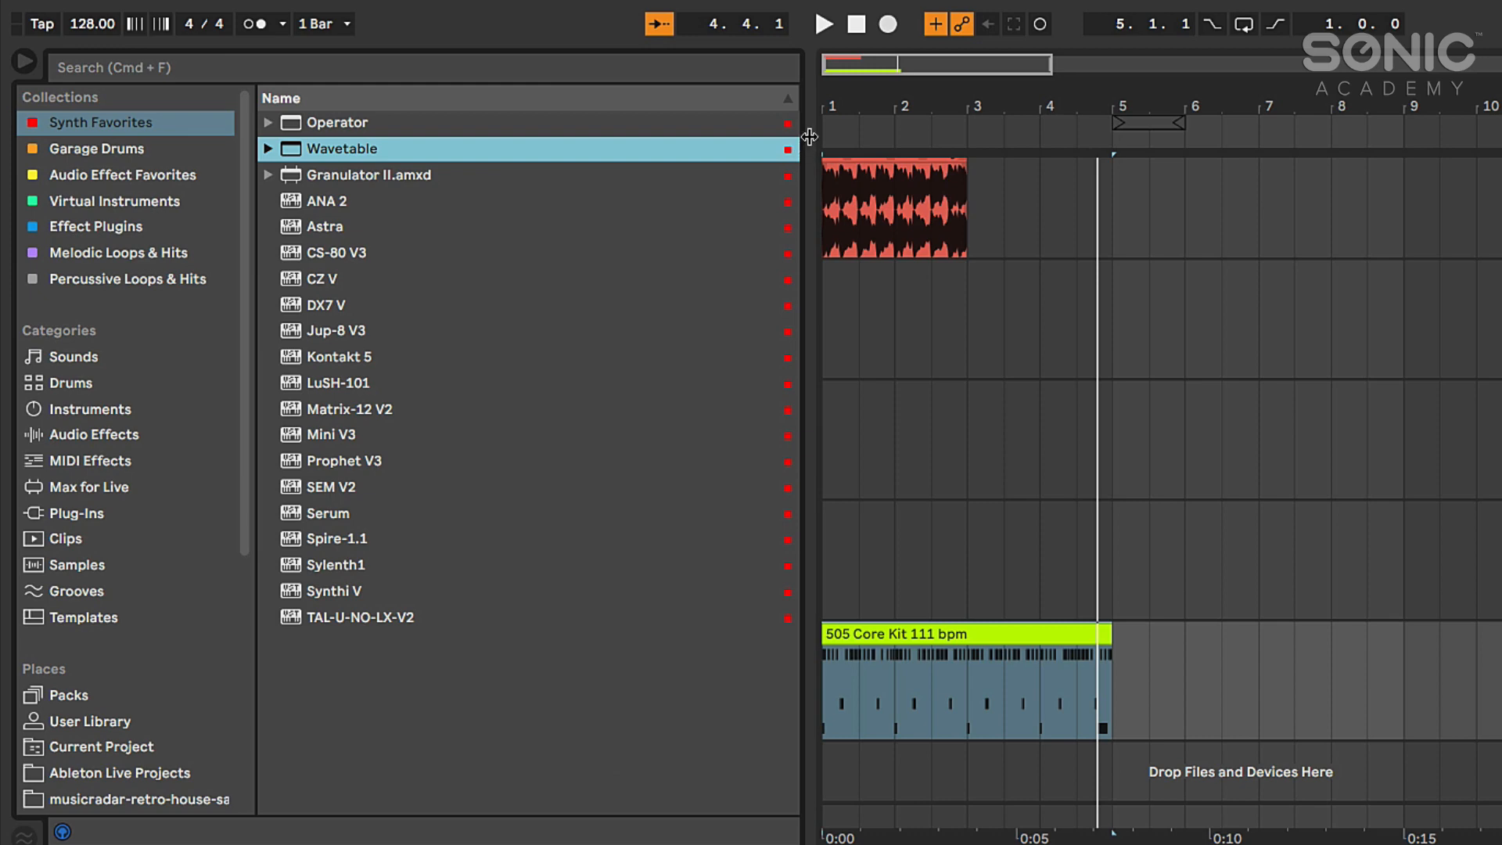
- Narrow the browser and show the Melodic Loops & Hits and Percussive Loops & Hits collections
{"action": "left_click_drag", "start_coordinate": [809, 137], "coordinate": [735, 145]}
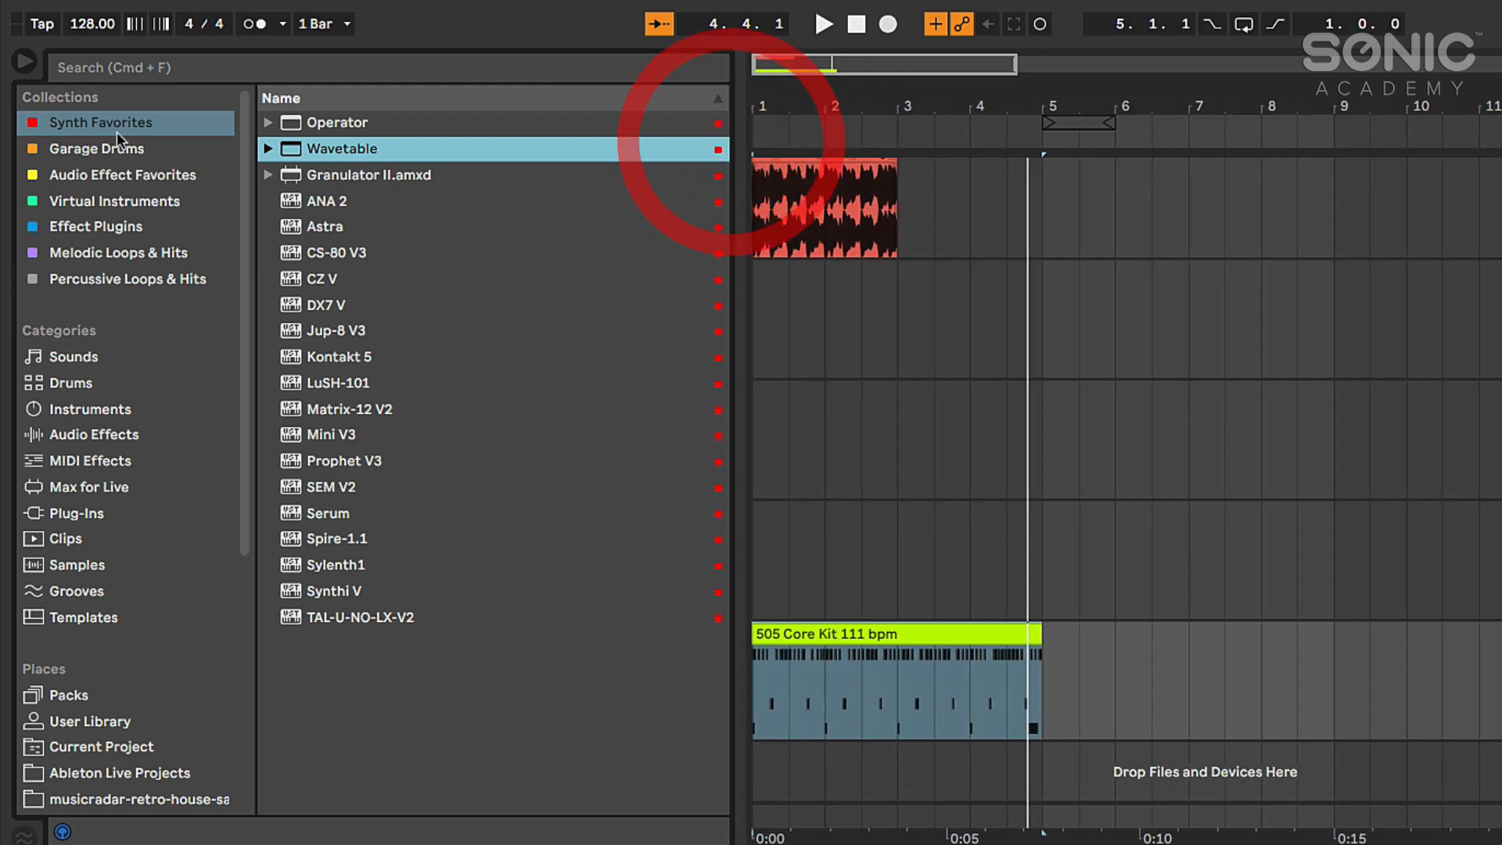
{"action": "left_click", "coordinate": [82, 281]}
{"action": "left_click", "coordinate": [98, 253]}
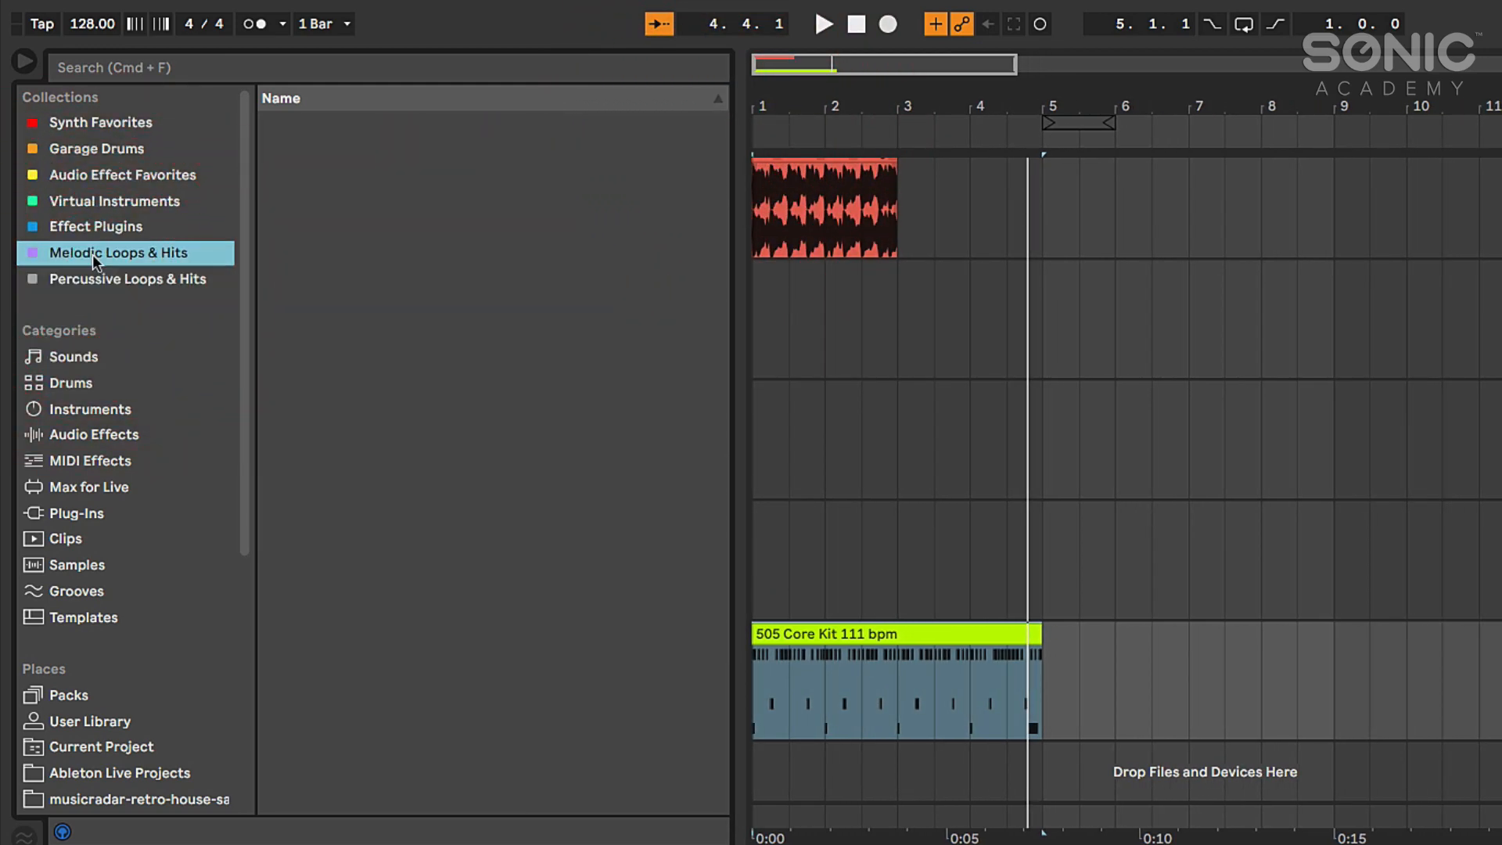
{"action": "left_click", "coordinate": [98, 282]}
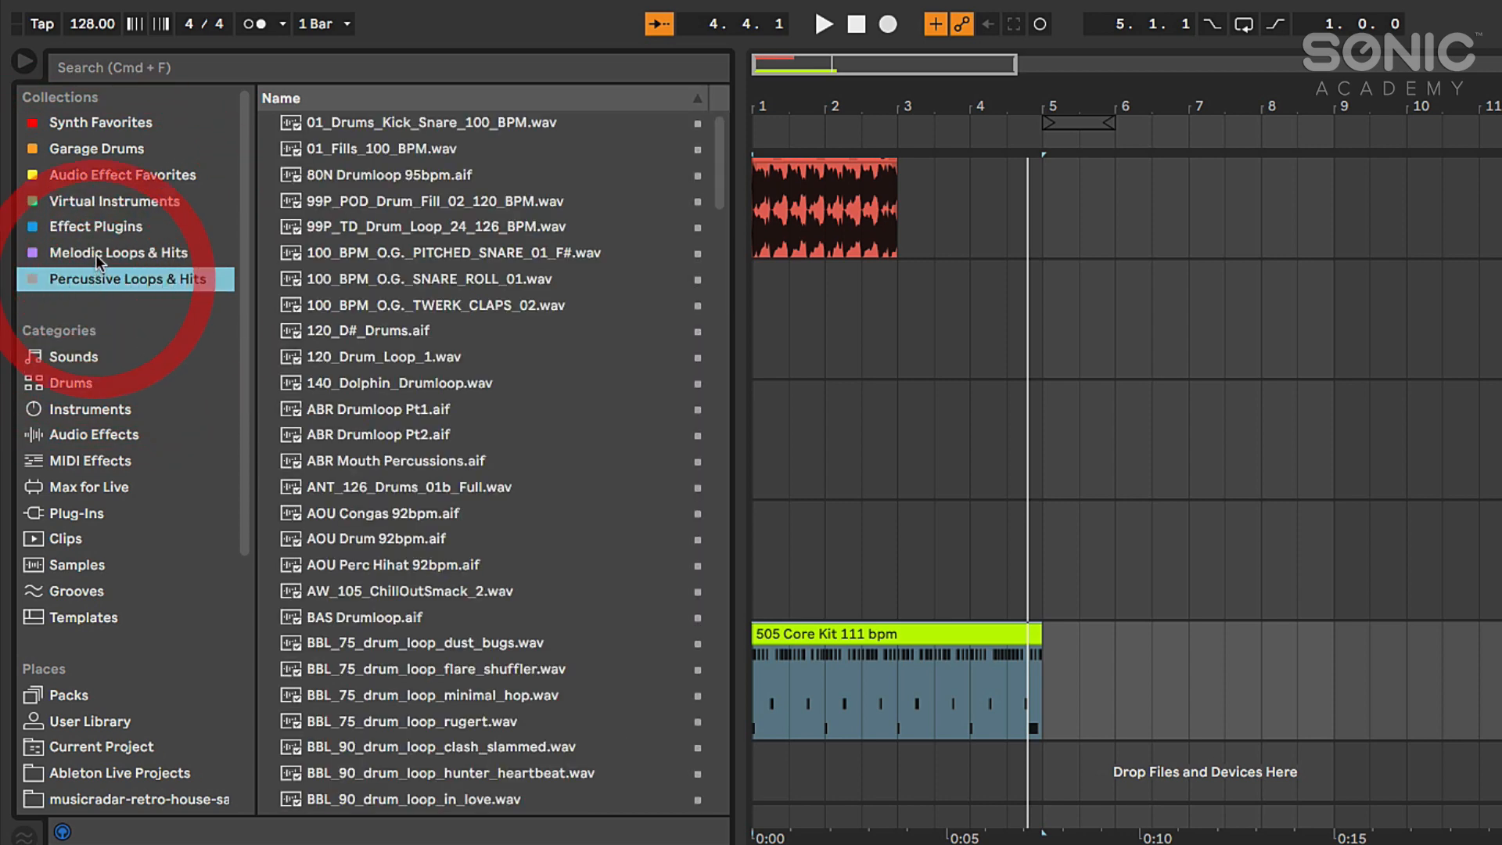
- Show the Melodic Loops & Hits collection and open its name for editing, leaving the name as it is
{"action": "left_click", "coordinate": [100, 255]}
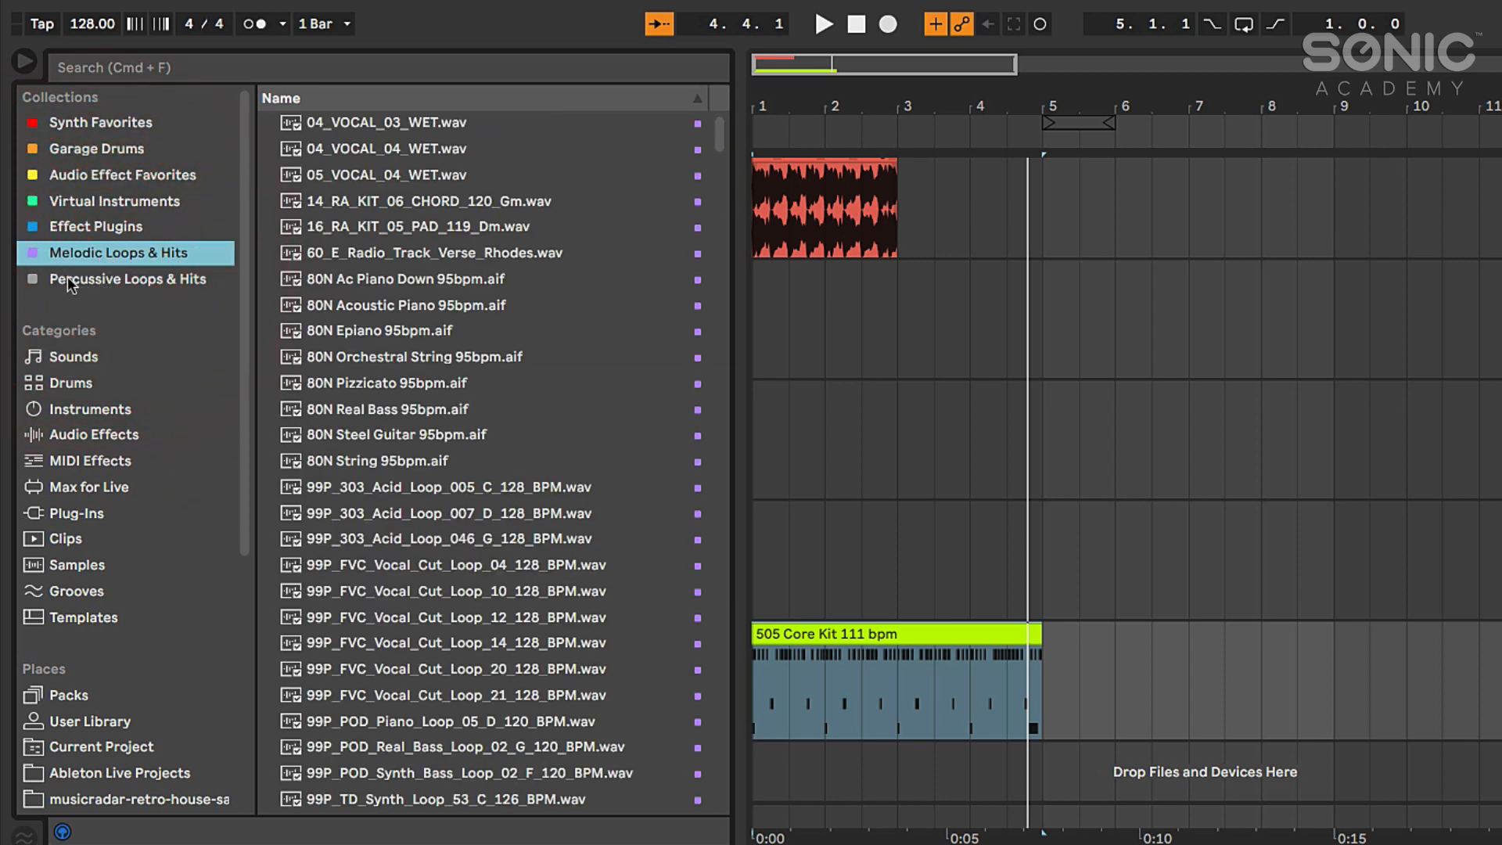
{"action": "left_click", "coordinate": [109, 251]}
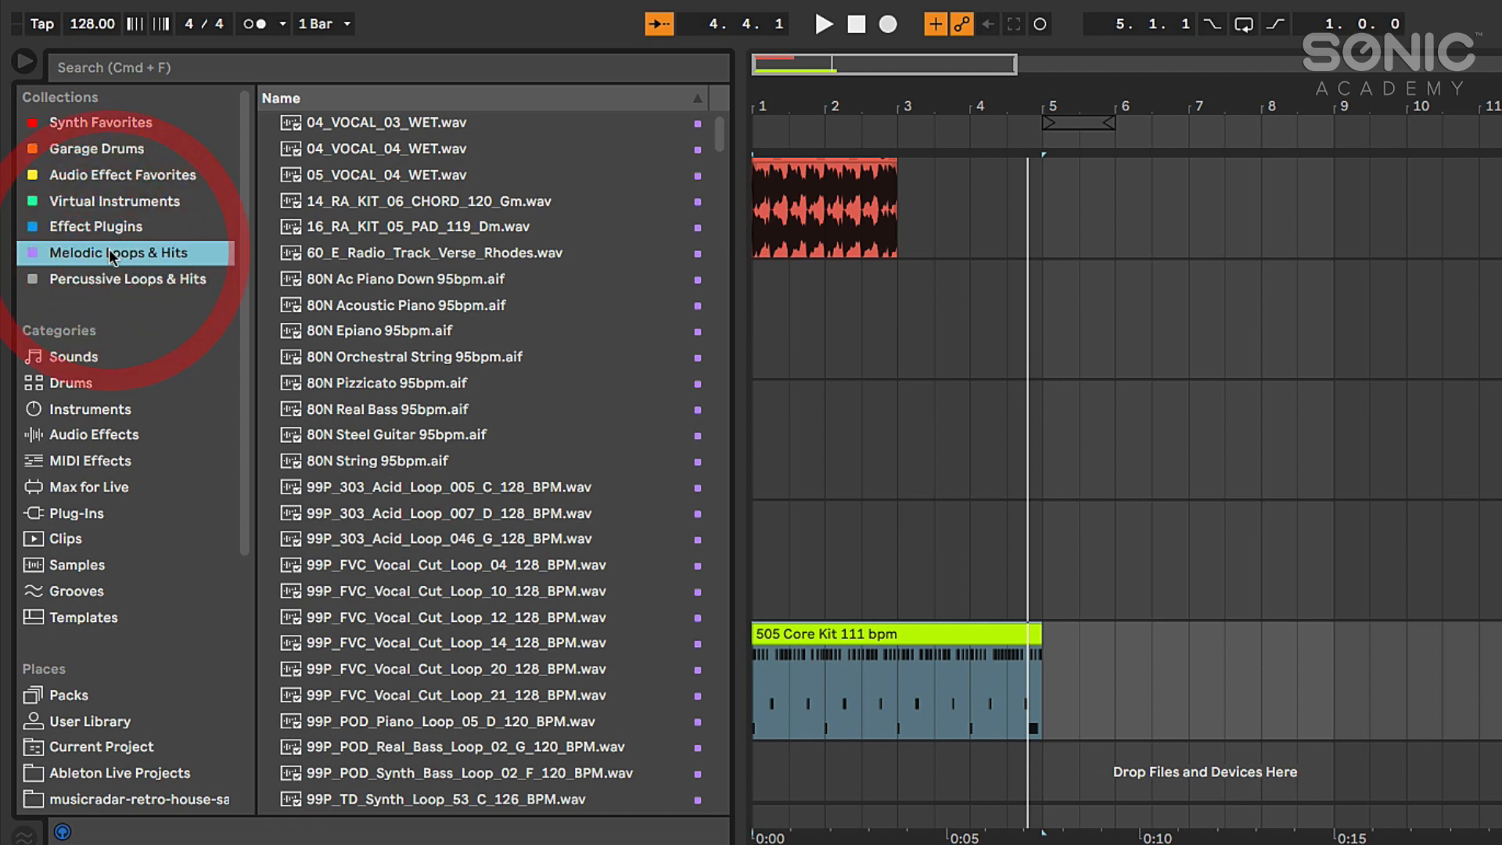
{"action": "key", "text": "super+r"}
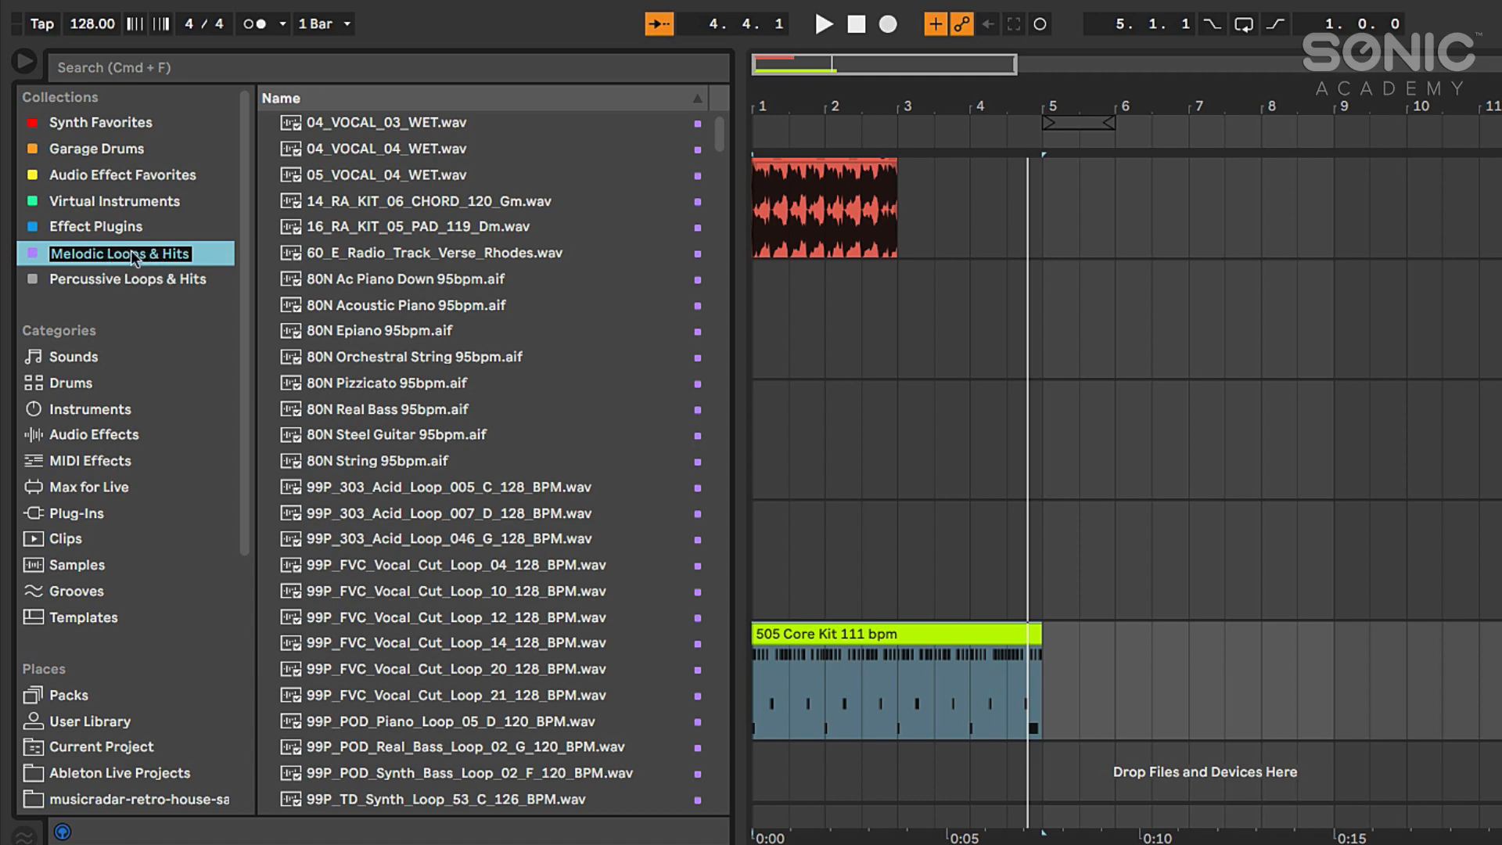
{"action": "left_click", "coordinate": [124, 280]}
{"action": "left_click", "coordinate": [93, 255]}
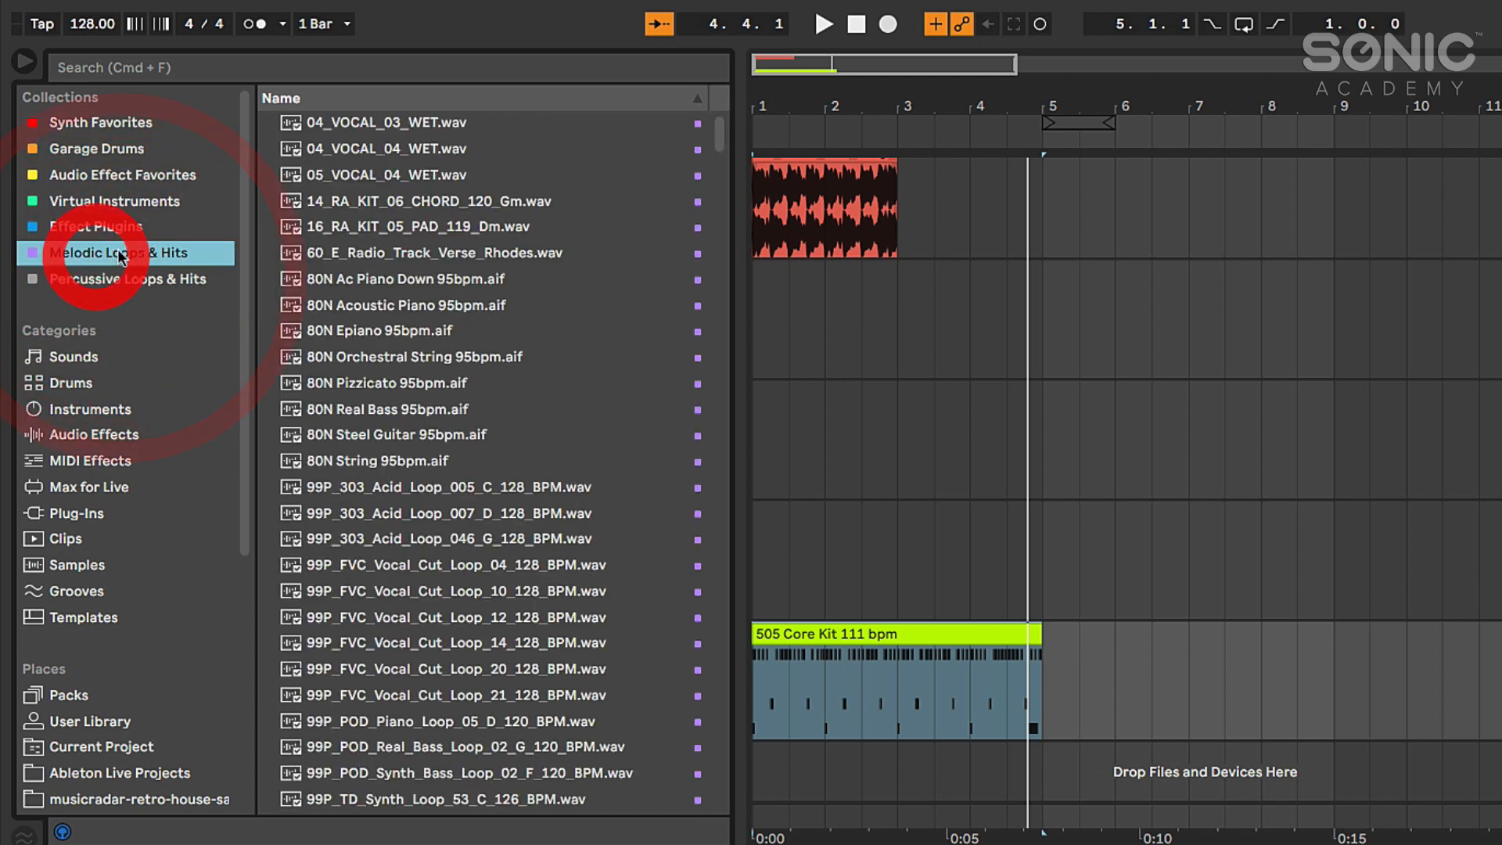
- Search the Samples (Small Selection) folder in Places for "kick"
{"action": "scroll", "coordinate": [117, 532], "scroll_direction": "down", "scroll_amount": 5}
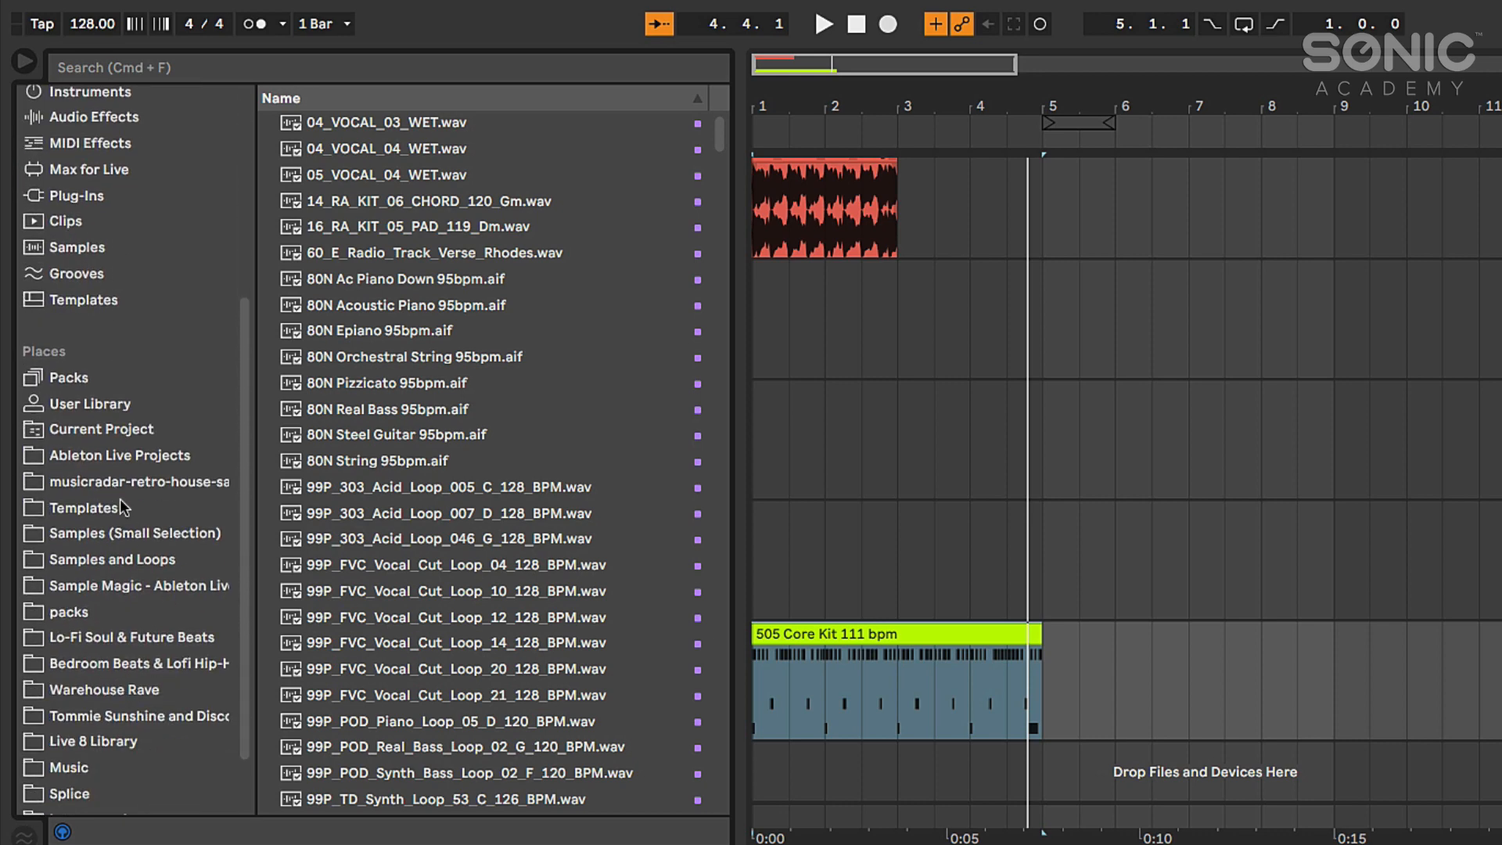
{"action": "left_click", "coordinate": [90, 536]}
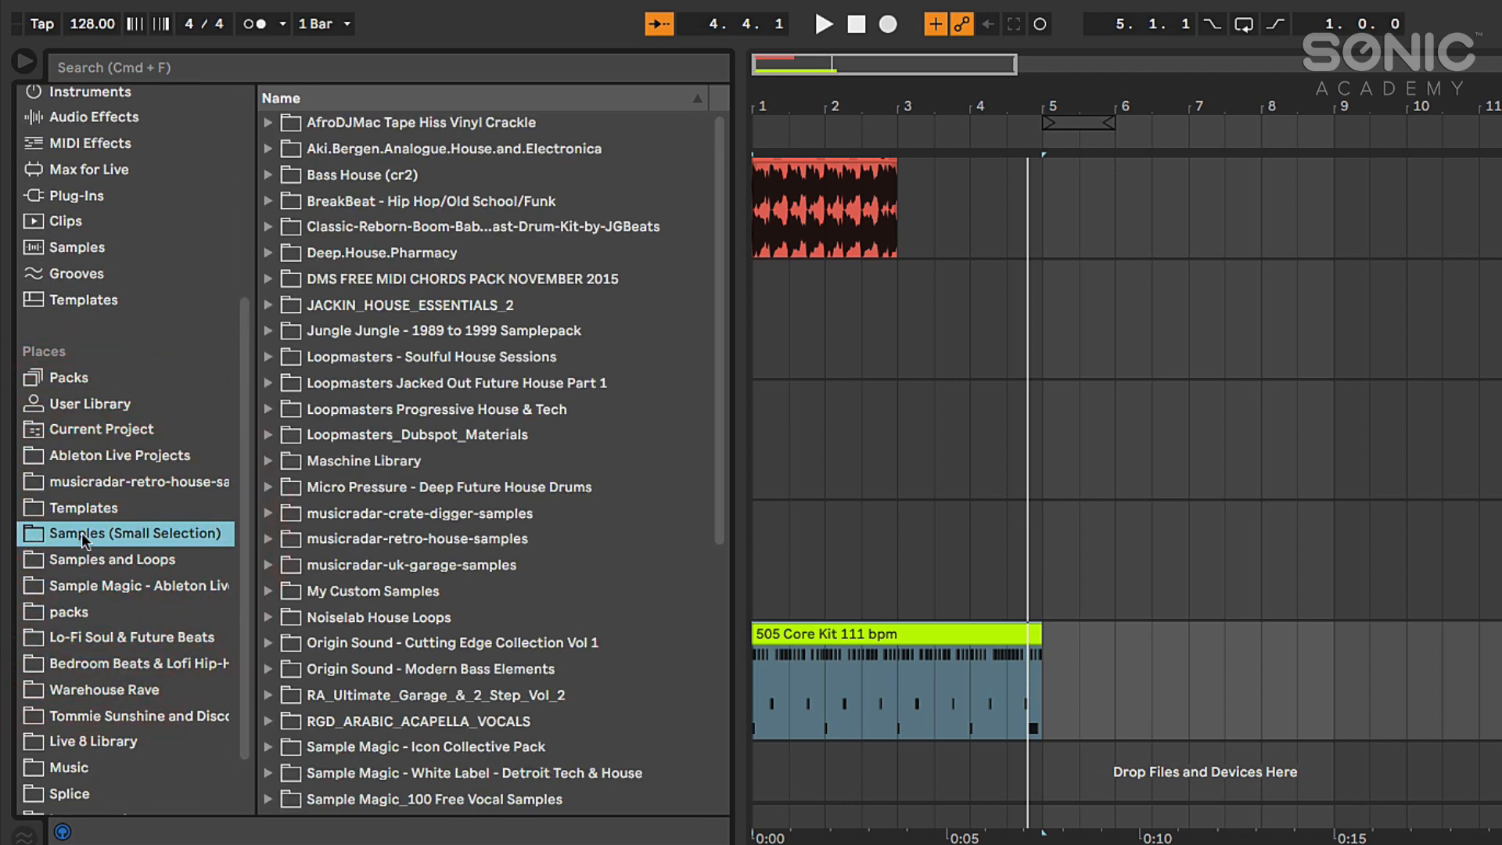
{"action": "left_click", "coordinate": [127, 68]}
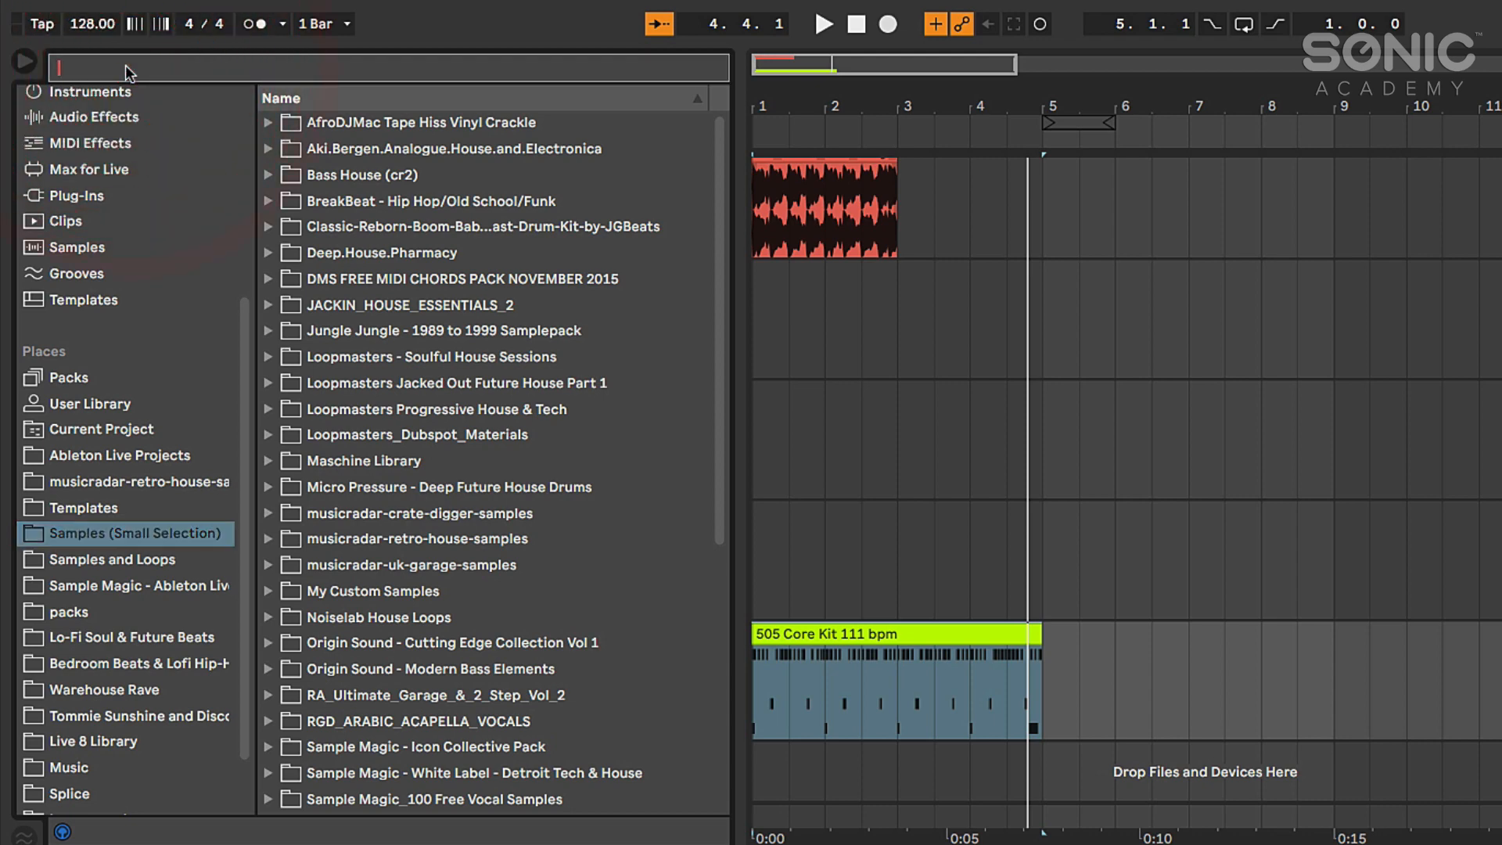
{"action": "type", "text": "kick"}
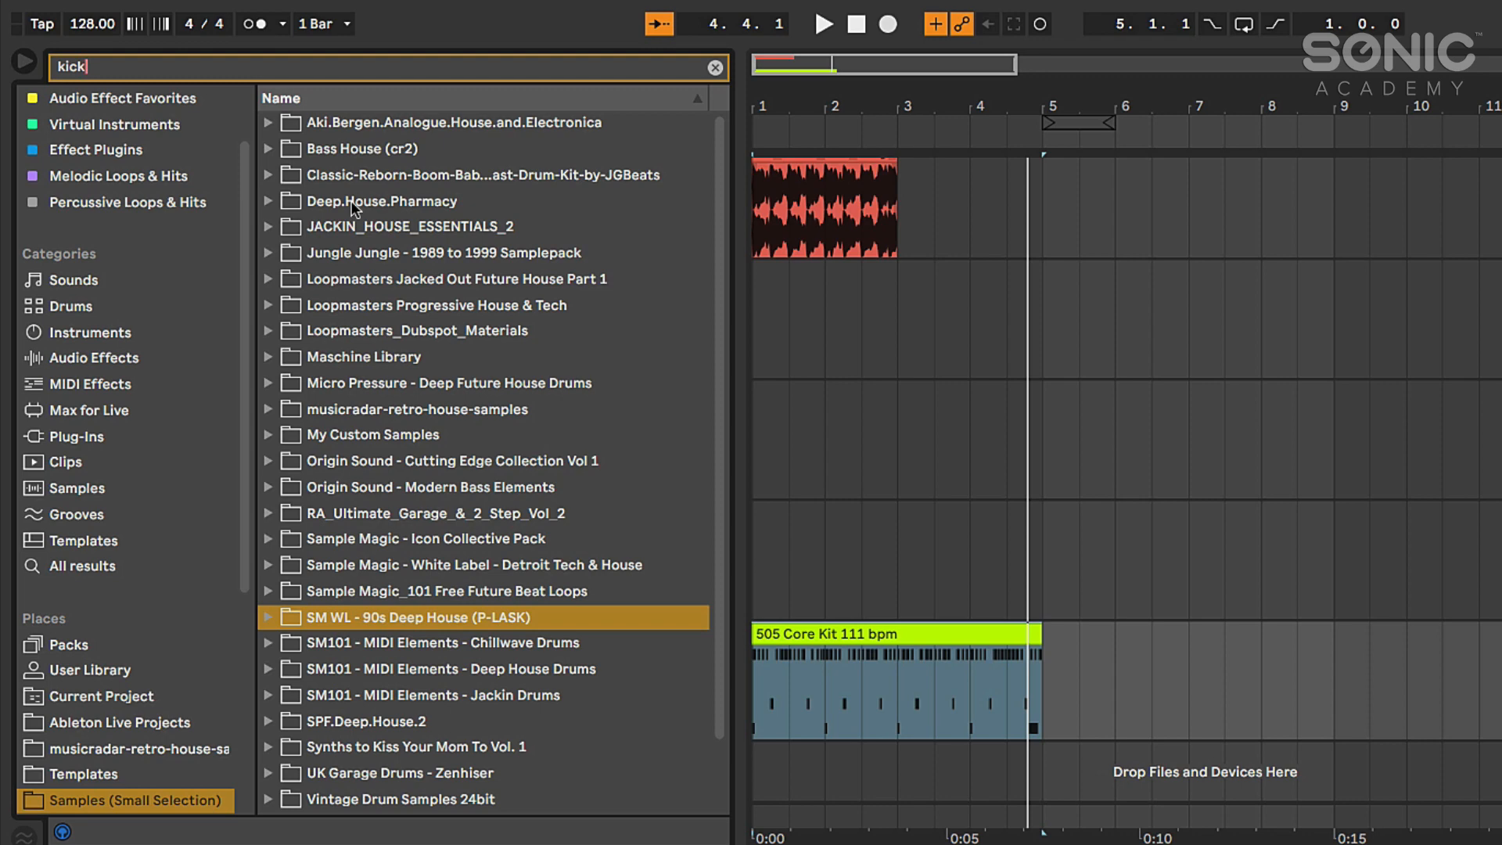
- Expand SM WL - 90s Deep House (P-LASK) down to the kicks folder inside drum hits, collapsing its drum loops folder
{"action": "scroll", "coordinate": [356, 211], "scroll_direction": "down", "scroll_amount": 3}
{"action": "left_click", "coordinate": [268, 541]}
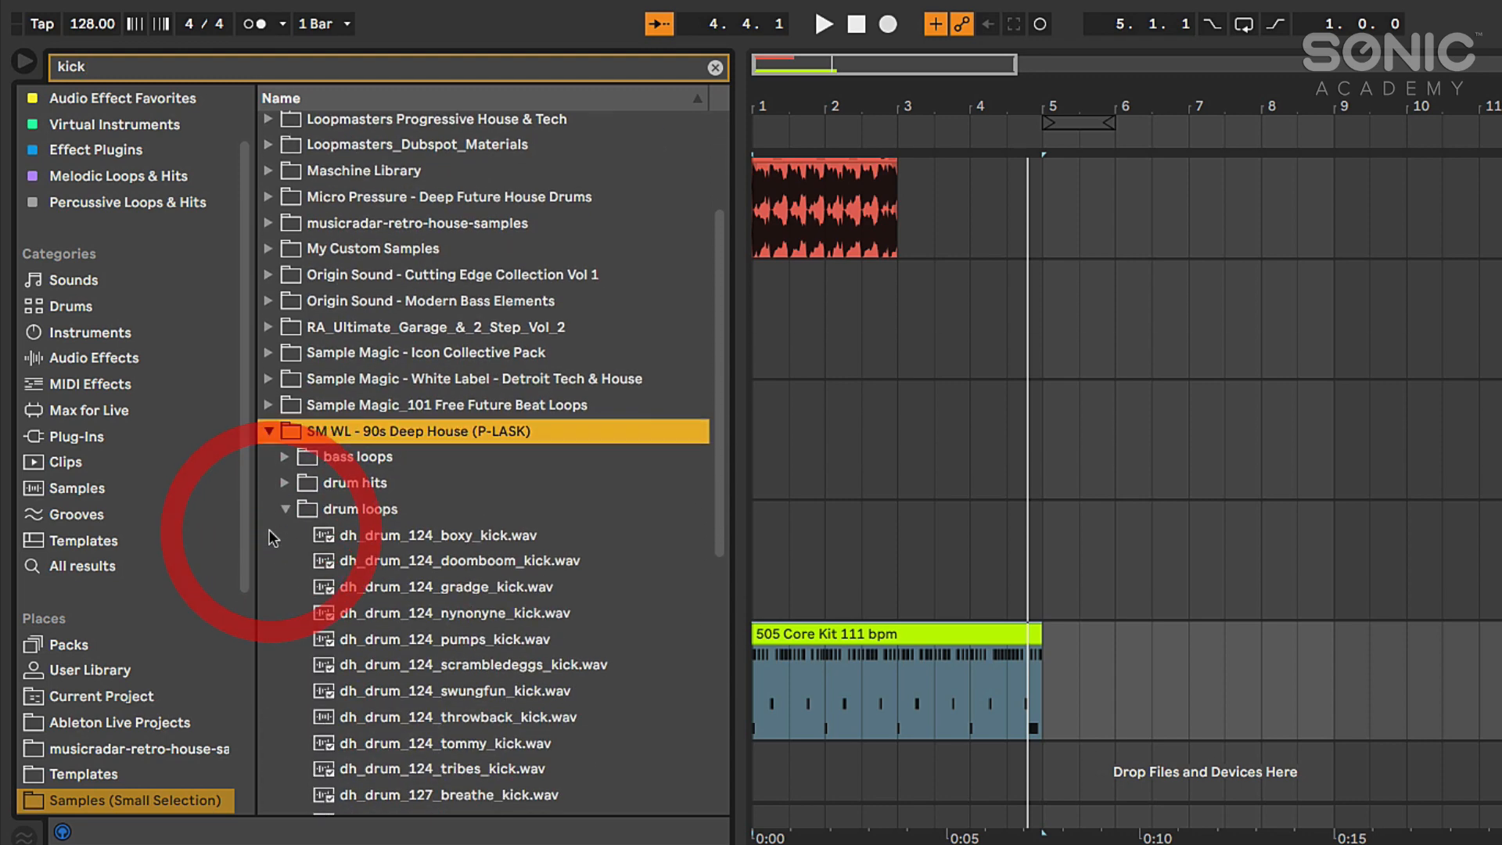
{"action": "left_click", "coordinate": [285, 339]}
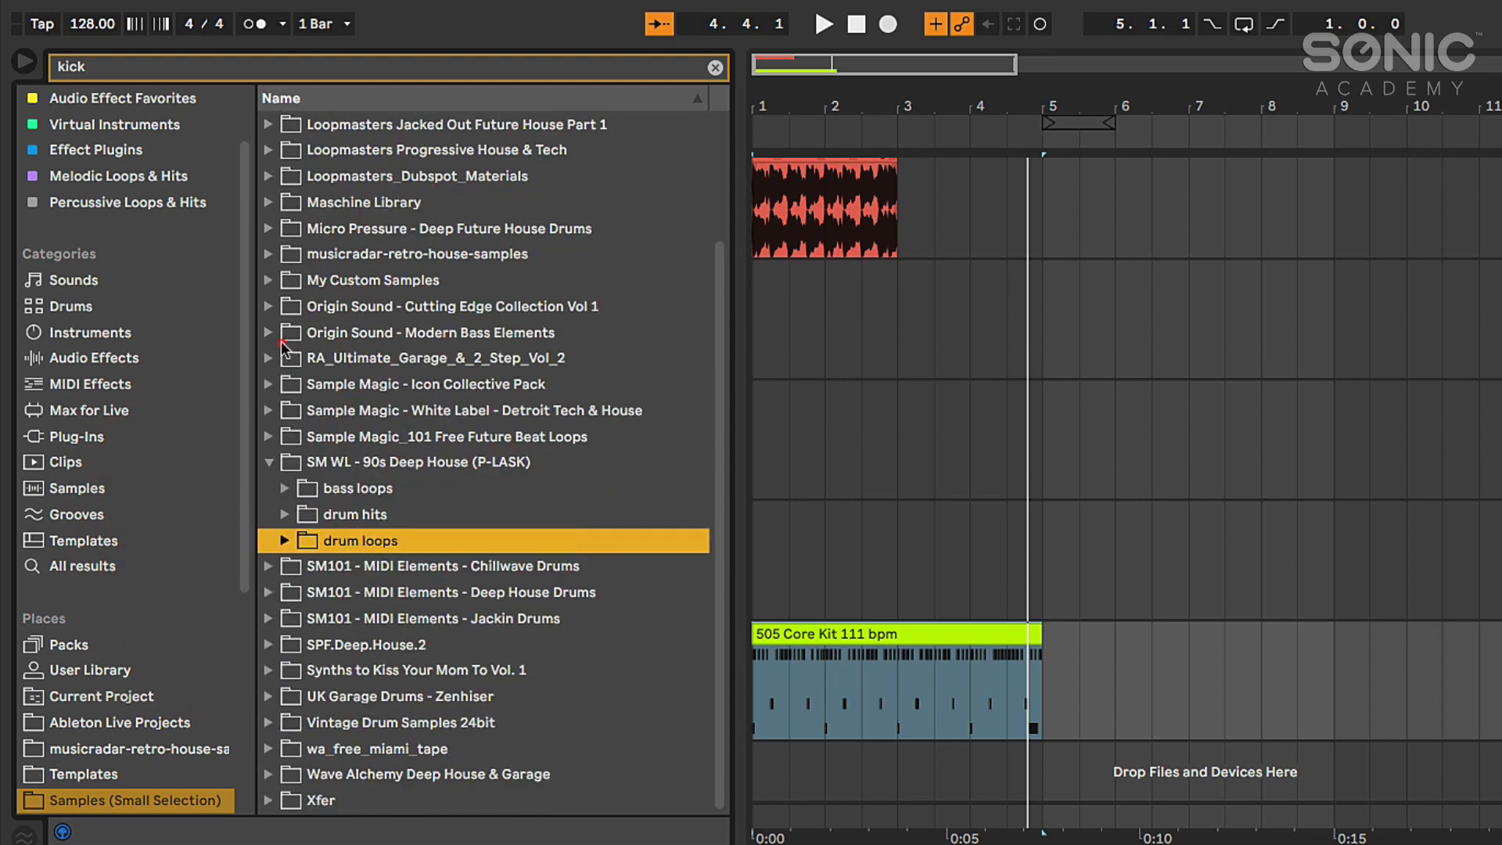
{"action": "left_click", "coordinate": [285, 514]}
{"action": "left_click", "coordinate": [303, 540]}
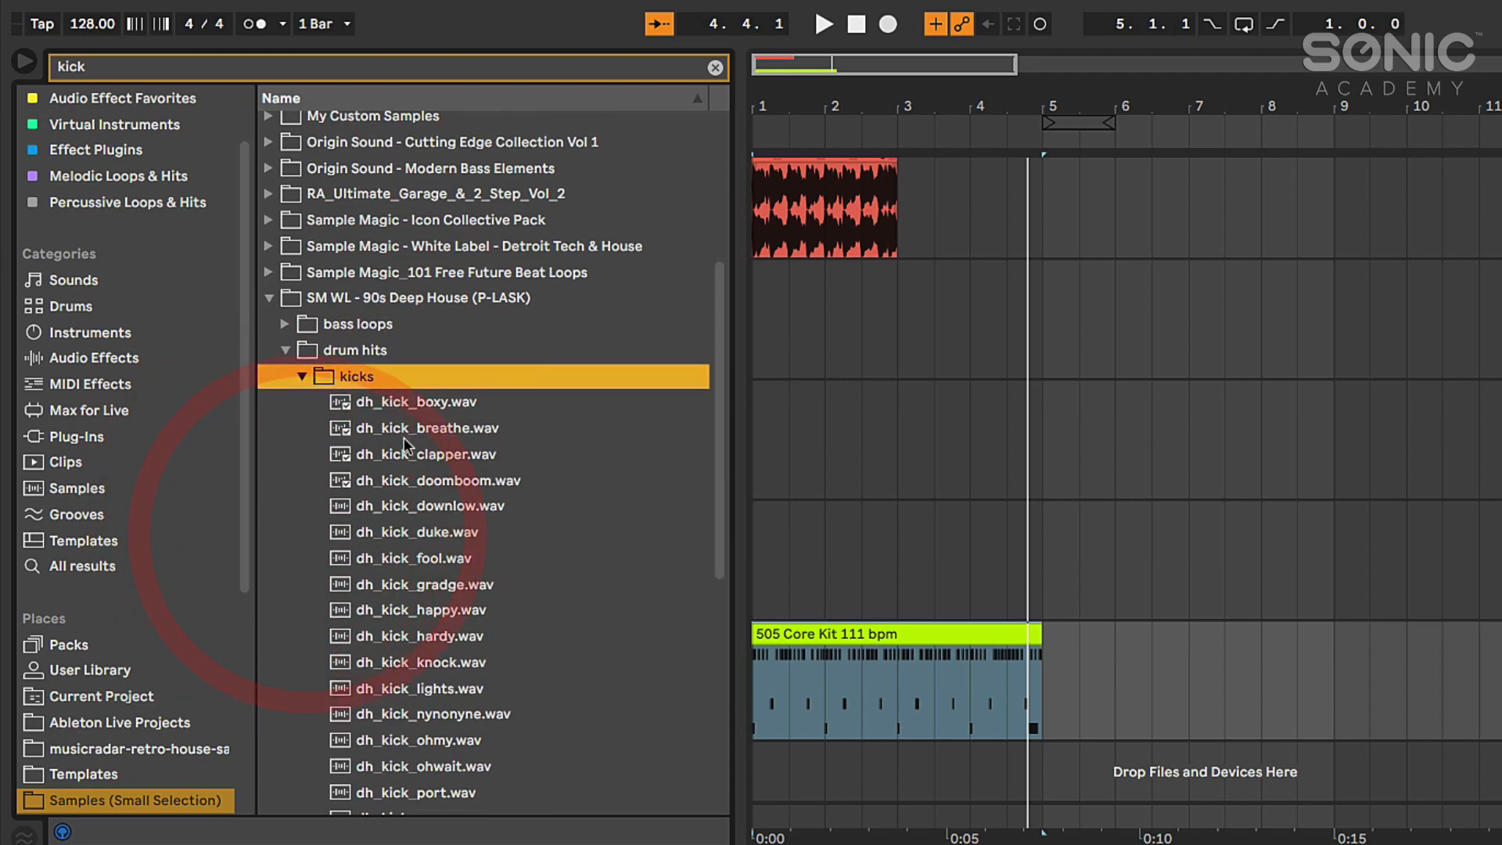
- Preview the kick samples dh_kick_breathe, dh_kick_downlow, dh_kick_fool and dh_kick_gradge
{"action": "left_click", "coordinate": [406, 427]}
{"action": "left_click", "coordinate": [407, 507]}
{"action": "left_click", "coordinate": [408, 558]}
{"action": "left_click", "coordinate": [411, 585]}
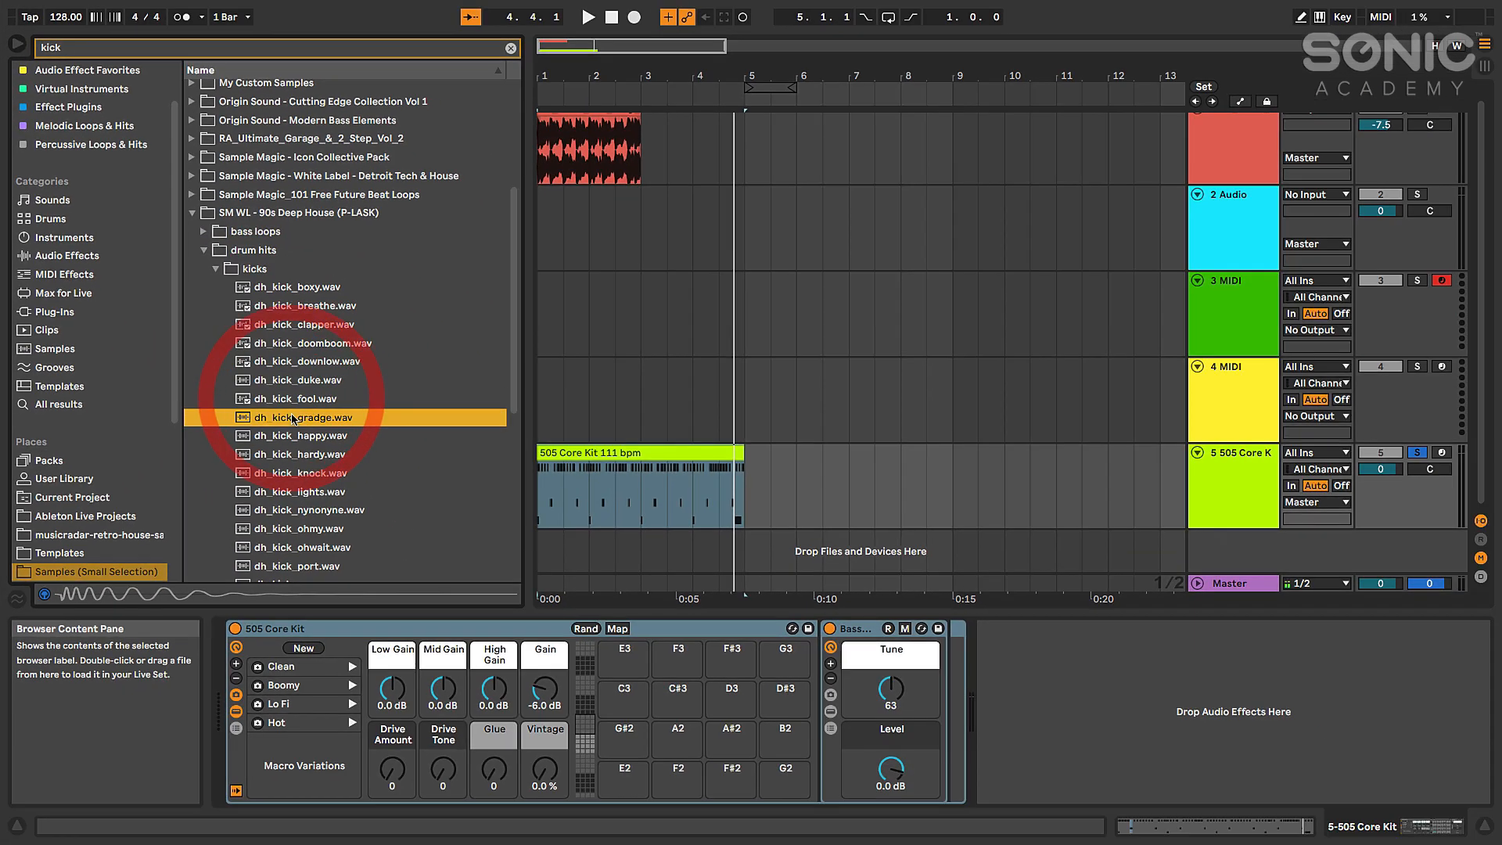
- Show the collection colour options for dh_kick_gradge without assigning one, and collapse the SM WL - 90s Deep House (P-LASK) folder
{"action": "right_click", "coordinate": [412, 586]}
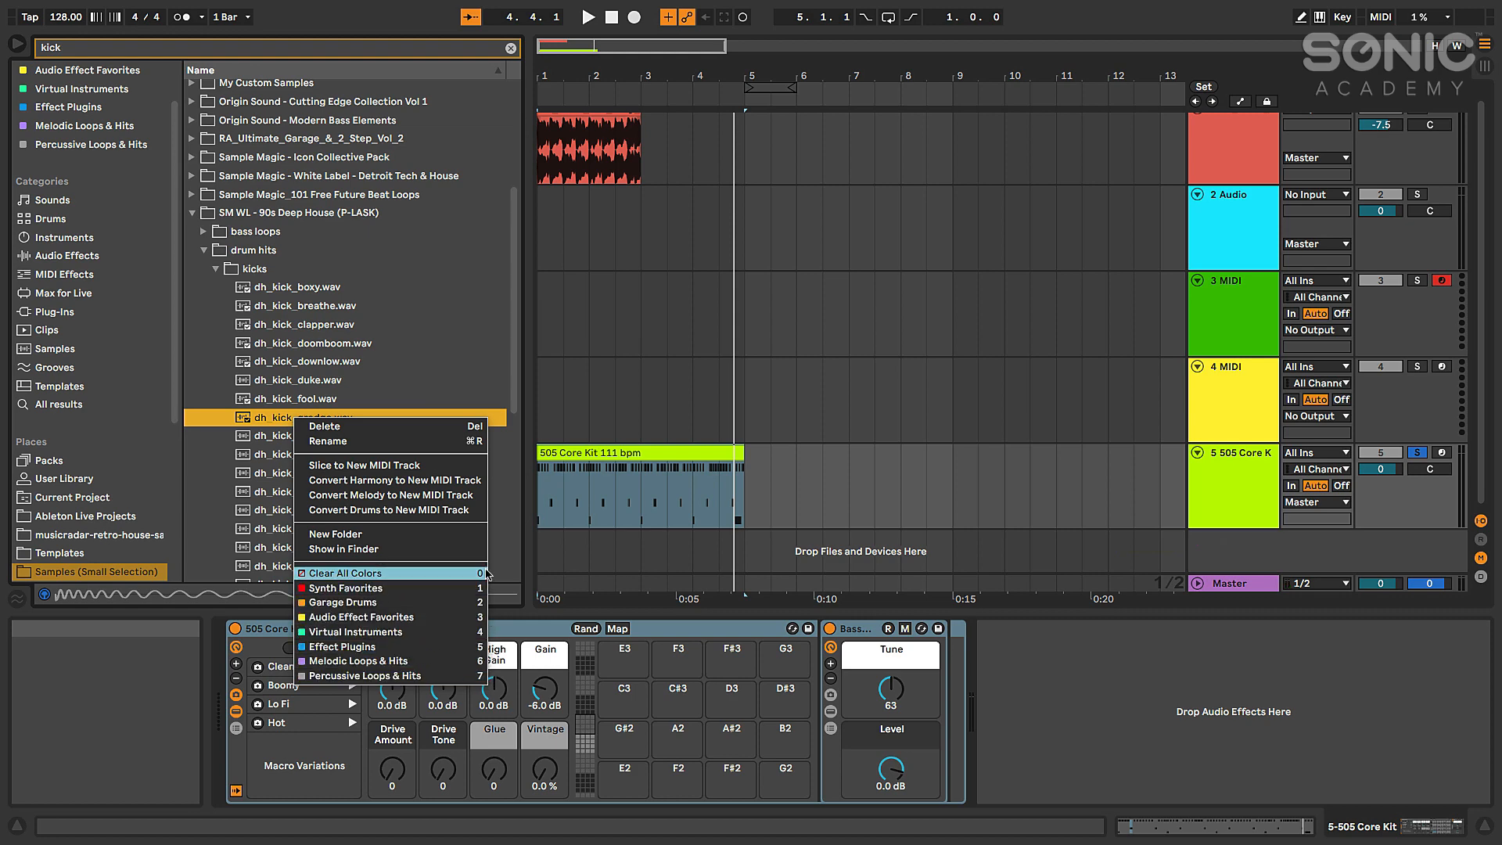
{"action": "left_click", "coordinate": [282, 378]}
{"action": "left_click", "coordinate": [216, 269]}
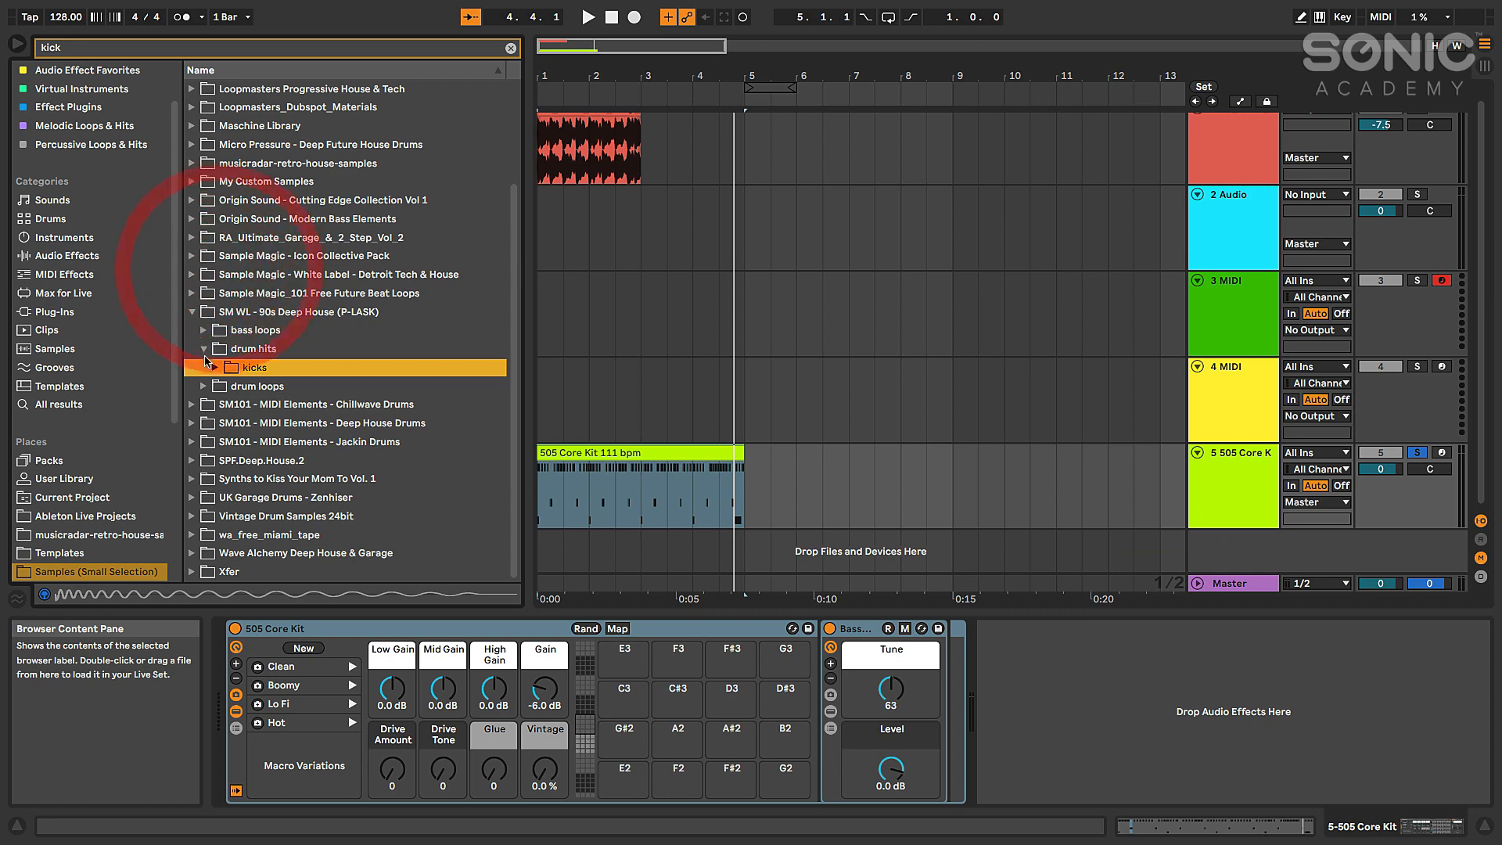
{"action": "left_click", "coordinate": [191, 329]}
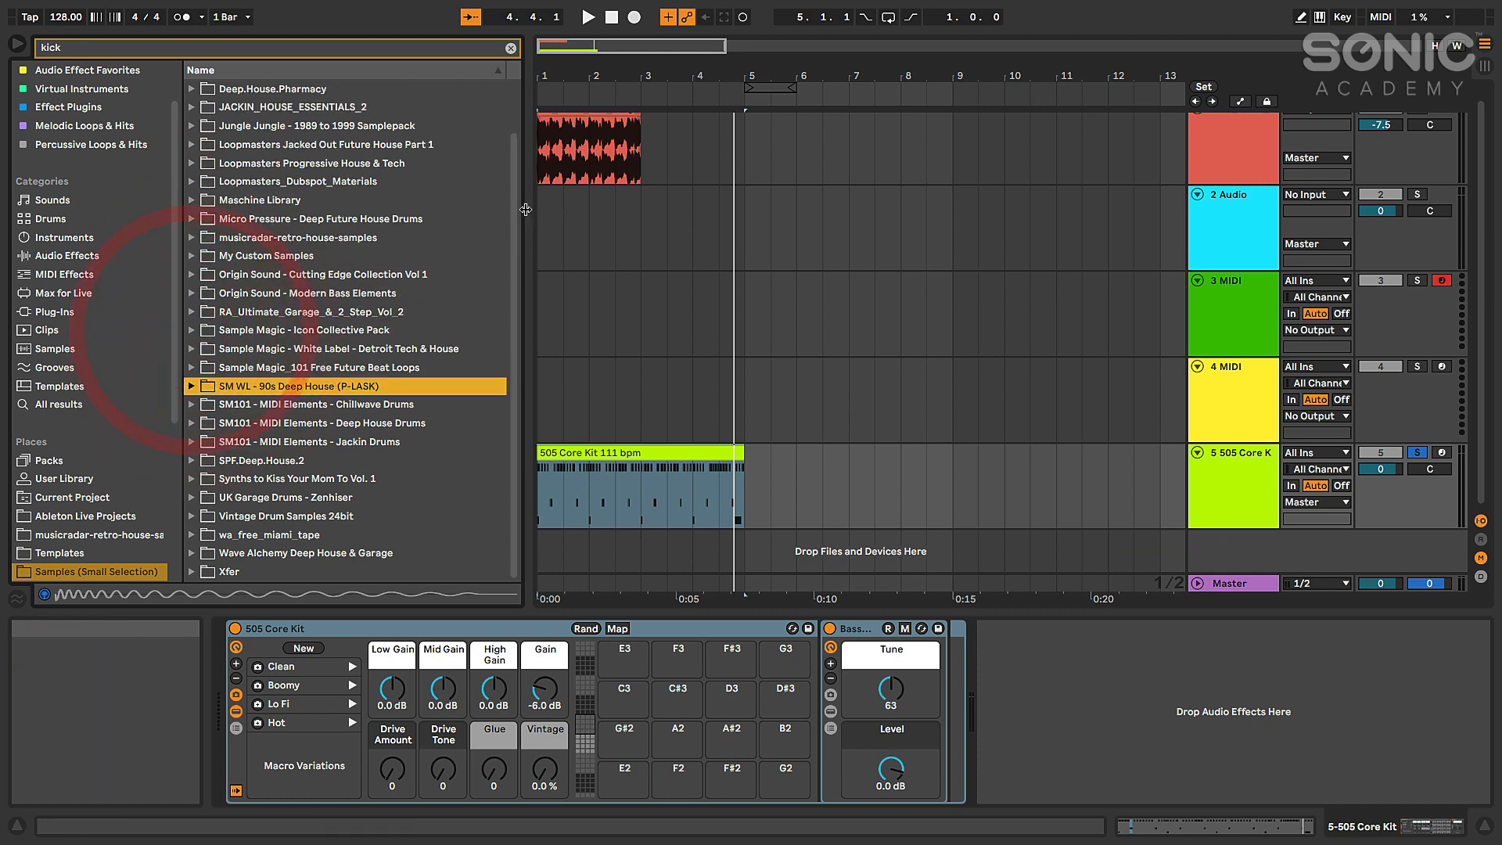
- Clear the "kick" search and narrow the browser slightly
{"action": "left_click_drag", "start_coordinate": [527, 219], "coordinate": [510, 220]}
{"action": "scroll", "coordinate": [172, 459], "scroll_direction": "up", "scroll_amount": 3}
{"action": "scroll", "coordinate": [328, 297], "scroll_direction": "up", "scroll_amount": 3}
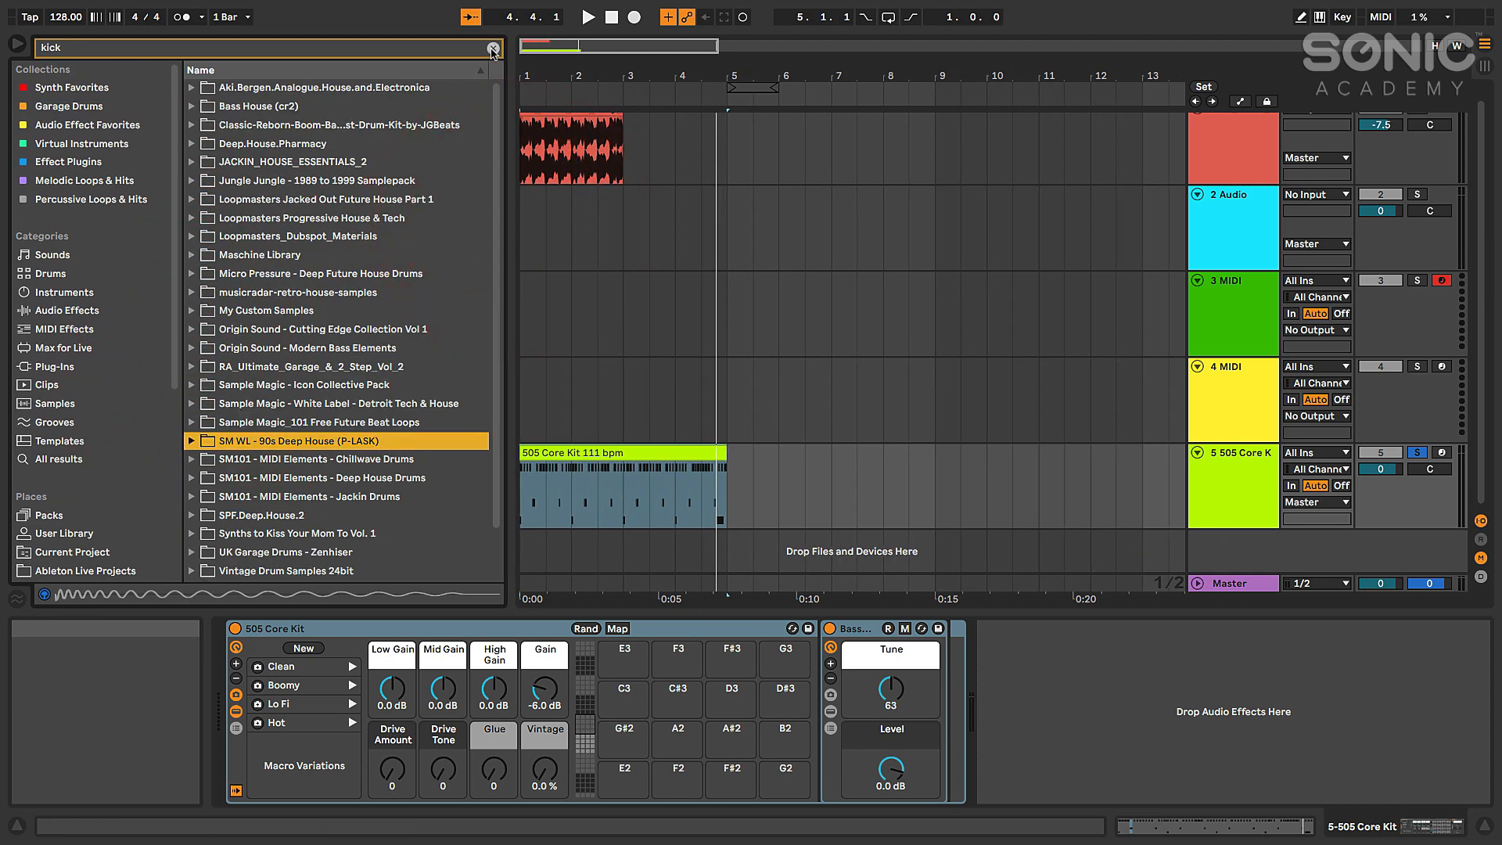
{"action": "left_click", "coordinate": [493, 48]}
{"action": "left_click_drag", "start_coordinate": [505, 68], "coordinate": [499, 68]}
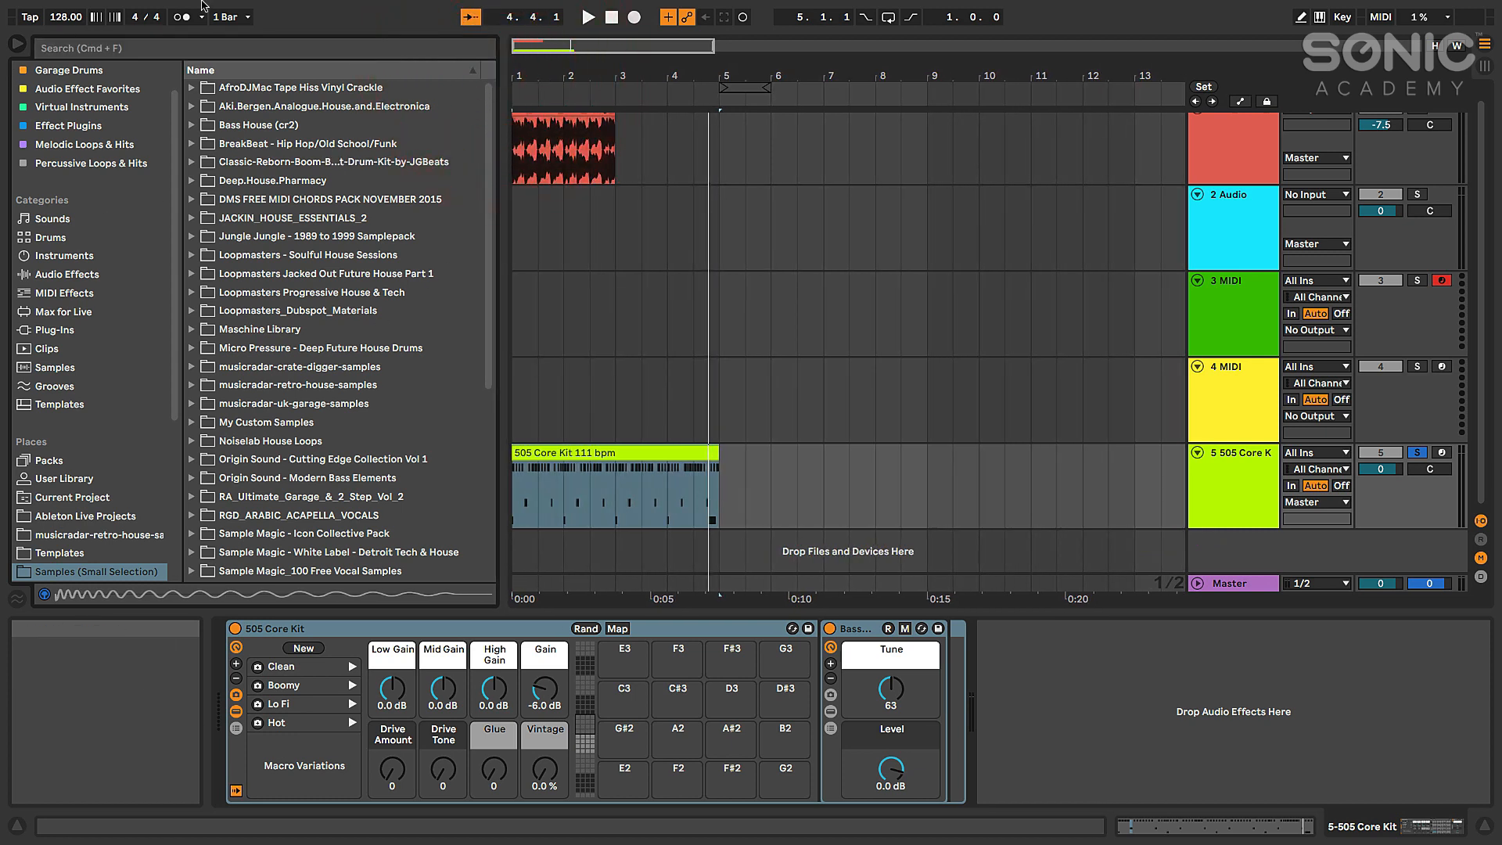